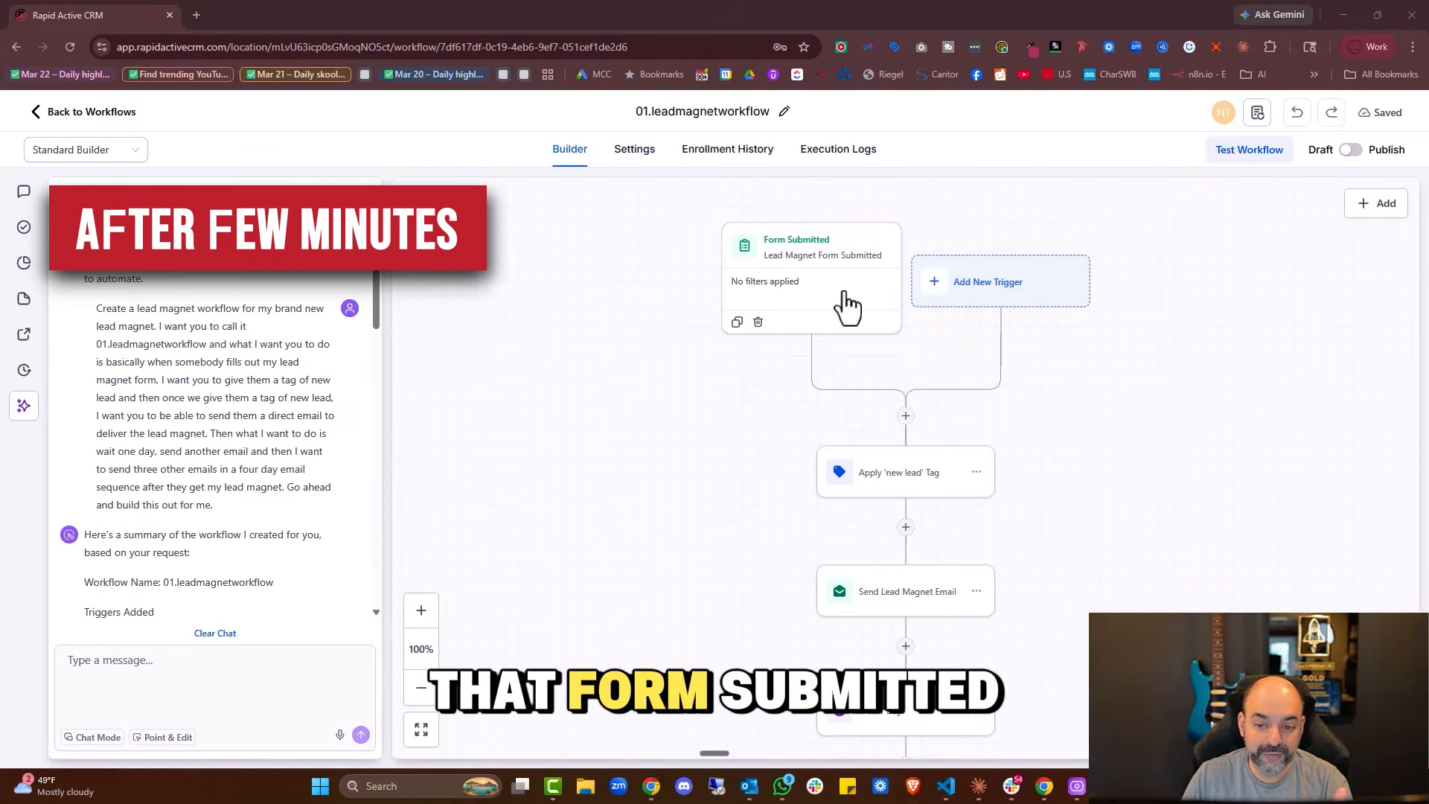
{"action": "scroll", "coordinate": [849, 305], "scroll_direction": "down", "scroll_amount": 1}
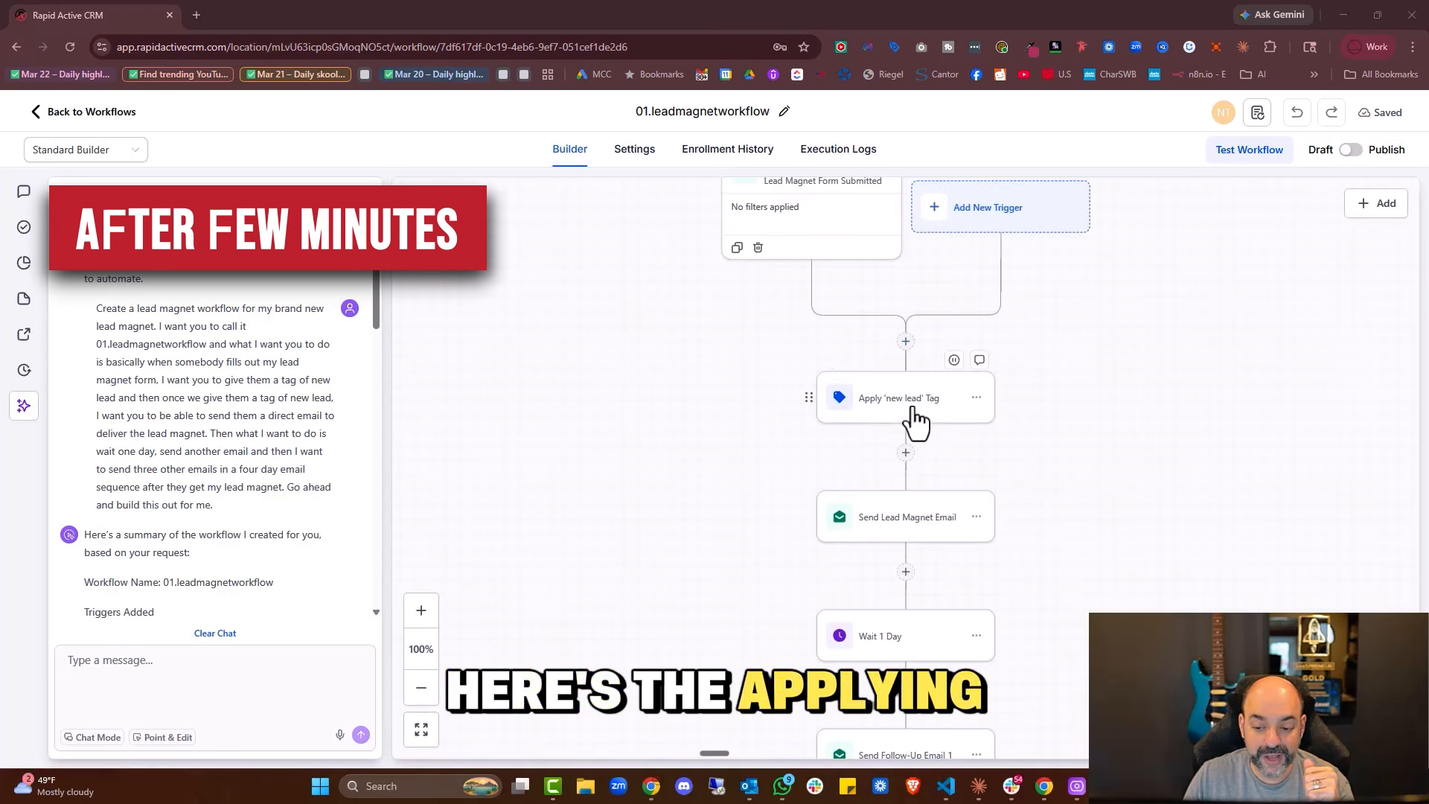
{"action": "scroll", "coordinate": [893, 432], "scroll_direction": "down", "scroll_amount": 2}
{"action": "scroll", "coordinate": [912, 430], "scroll_direction": "down", "scroll_amount": 1}
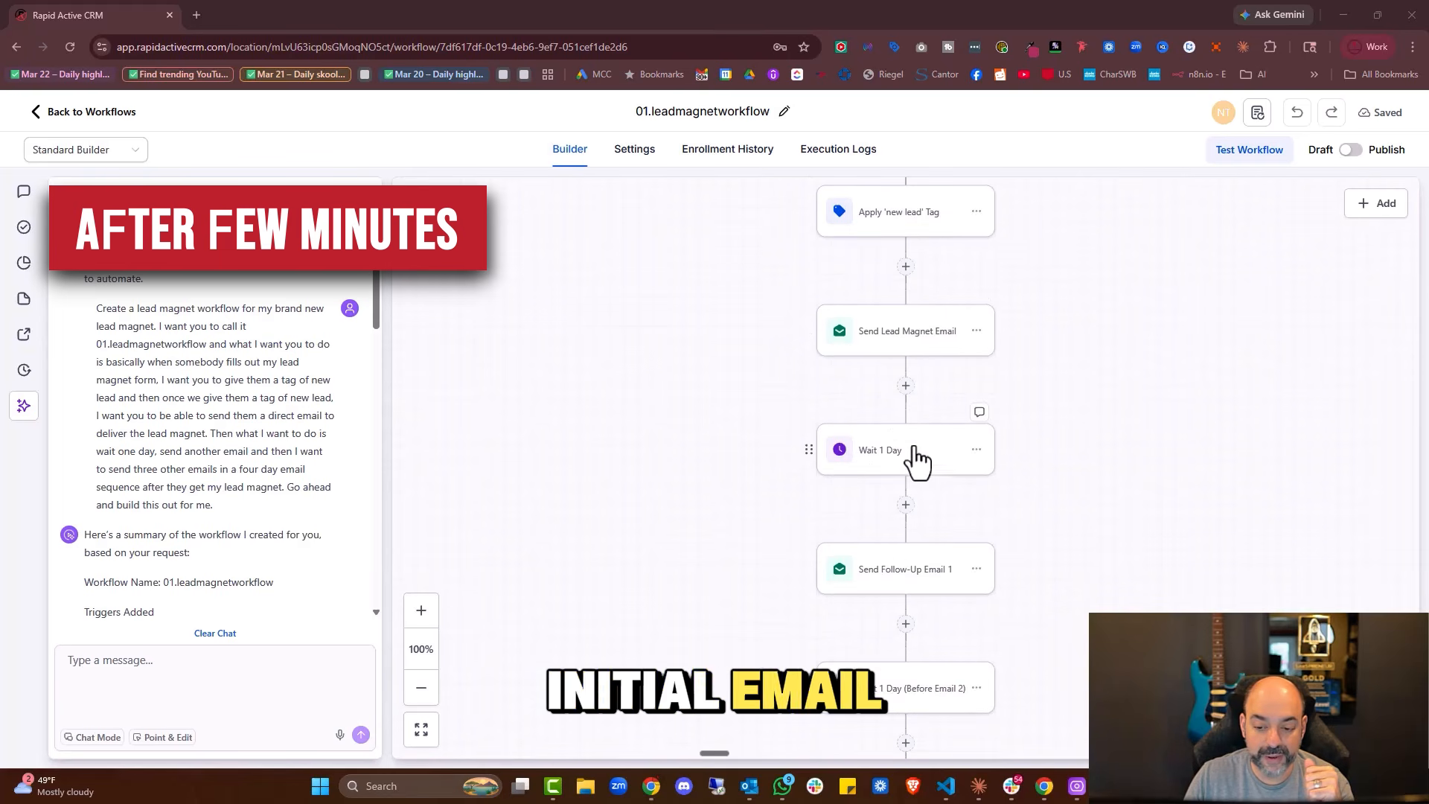
{"action": "scroll", "coordinate": [915, 477], "scroll_direction": "down", "scroll_amount": 2}
{"action": "scroll", "coordinate": [926, 472], "scroll_direction": "down", "scroll_amount": 1}
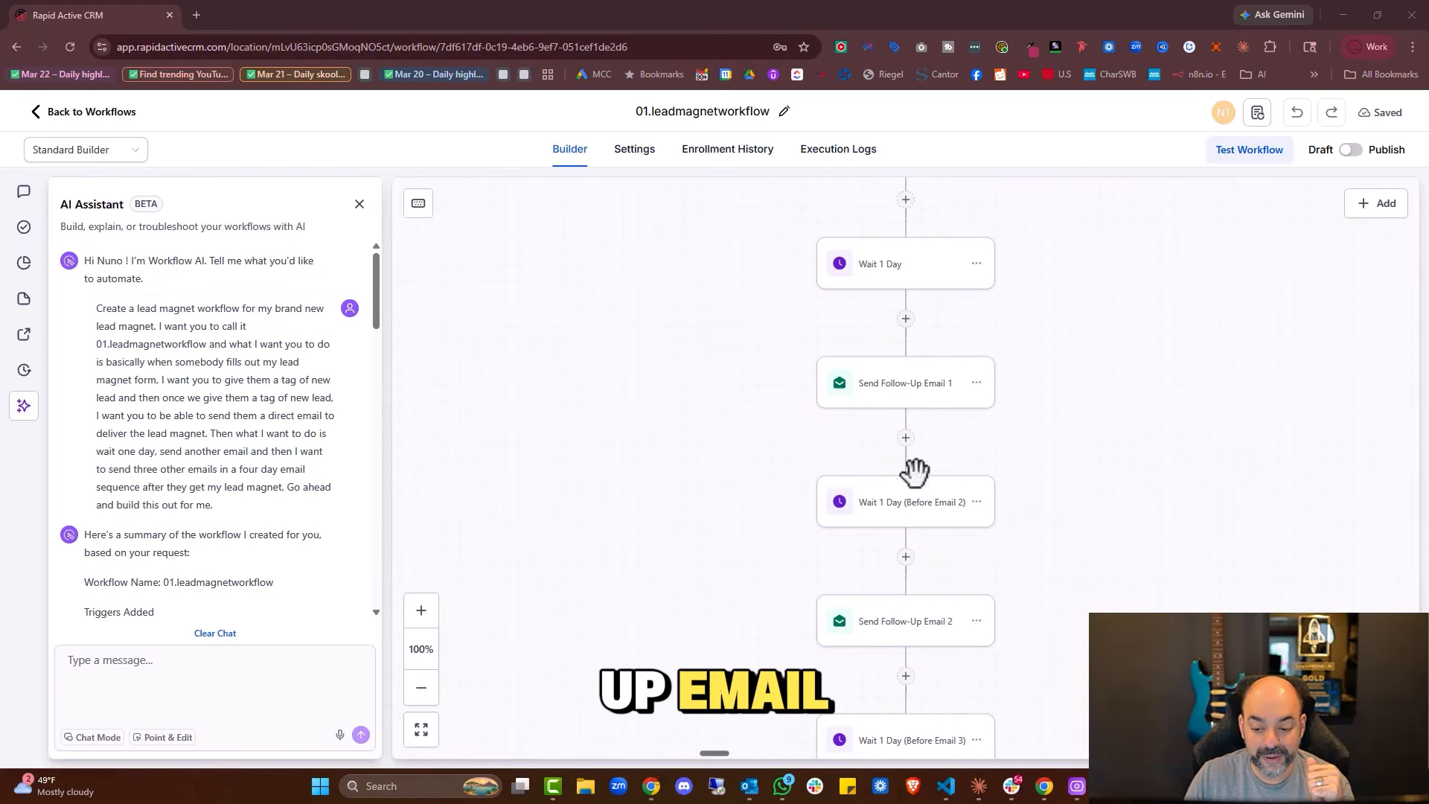
{"action": "scroll", "coordinate": [893, 521], "scroll_direction": "down", "scroll_amount": 2}
{"action": "scroll", "coordinate": [890, 626], "scroll_direction": "down", "scroll_amount": 7}
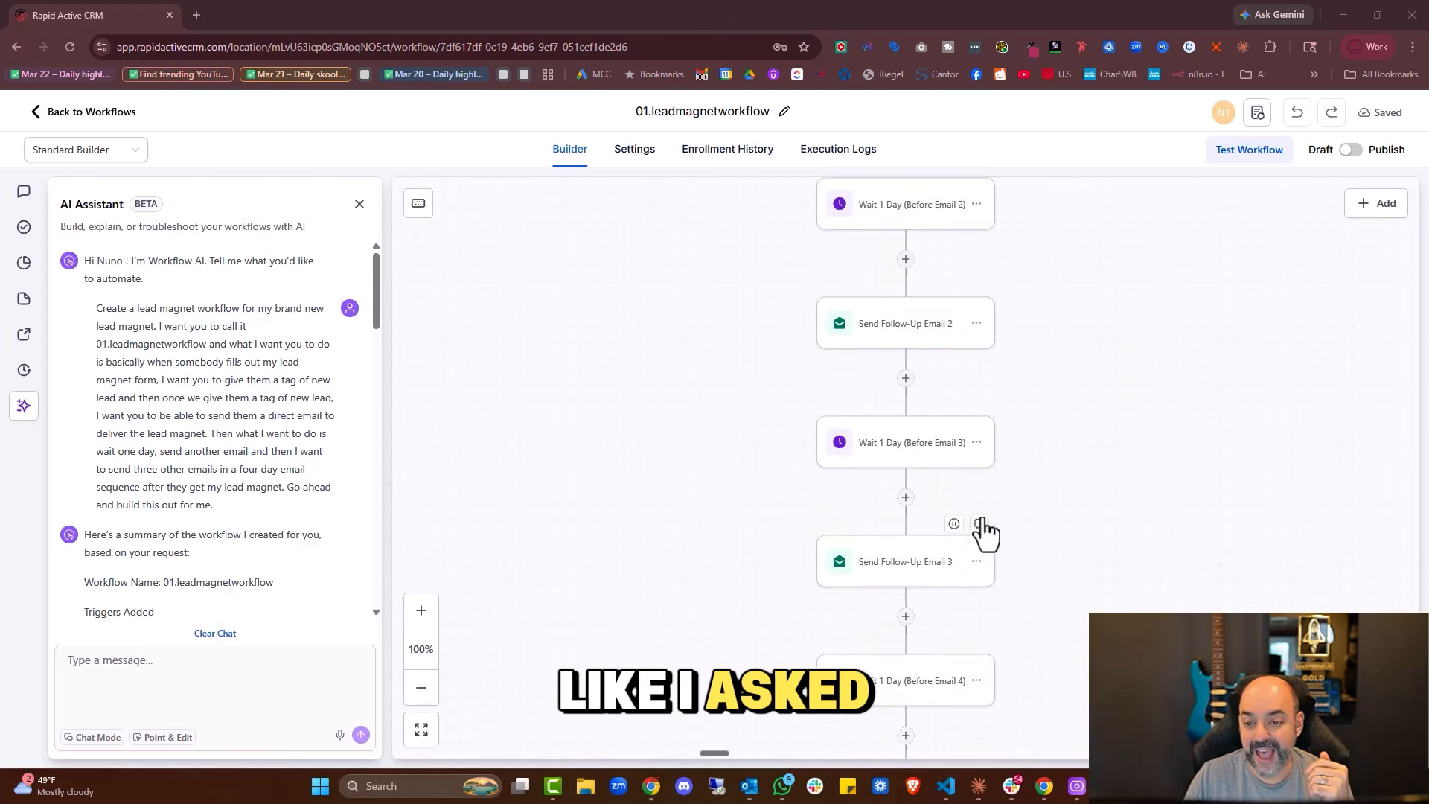
{"action": "scroll", "coordinate": [977, 461], "scroll_direction": "up", "scroll_amount": 15}
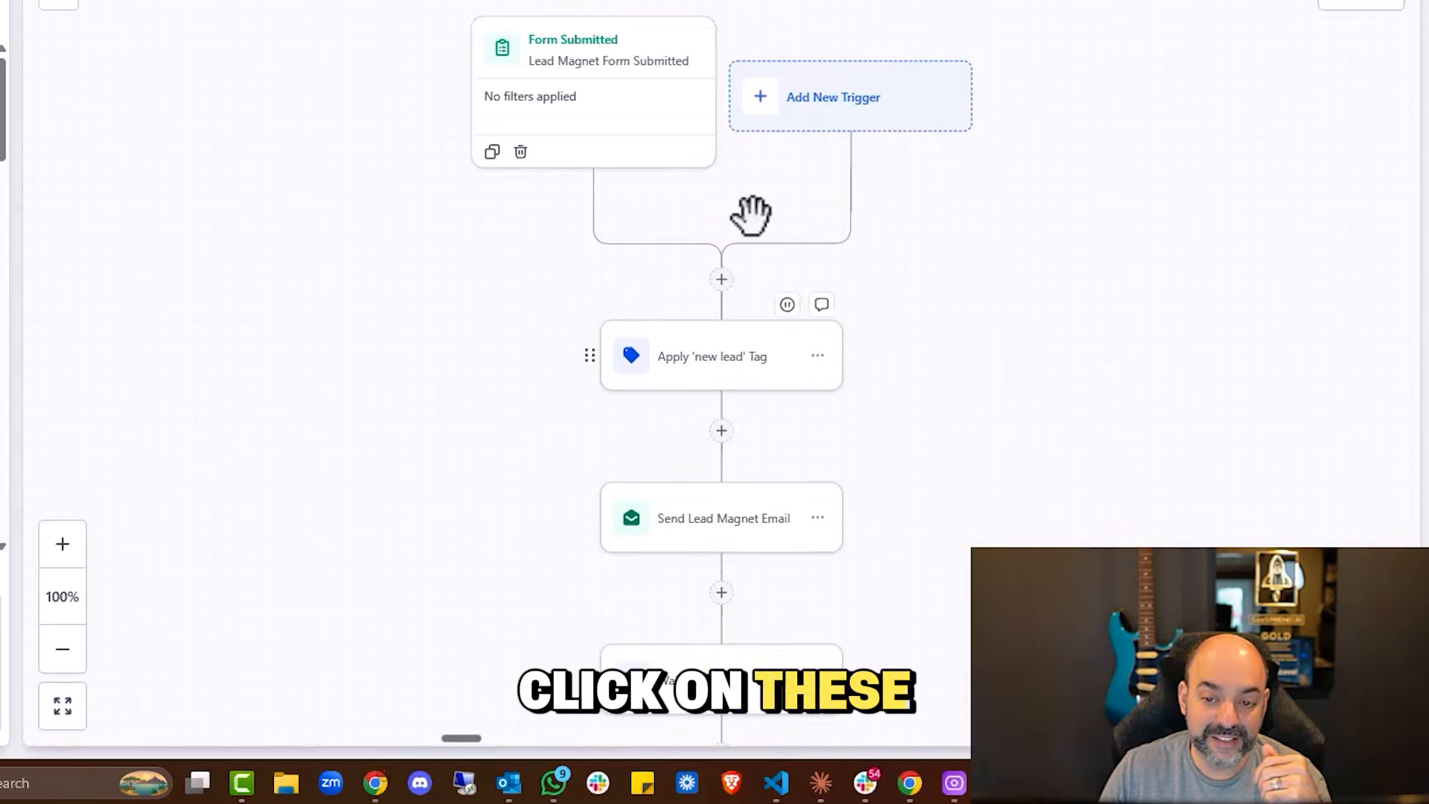
{"action": "scroll", "coordinate": [751, 216], "scroll_direction": "up", "scroll_amount": 1}
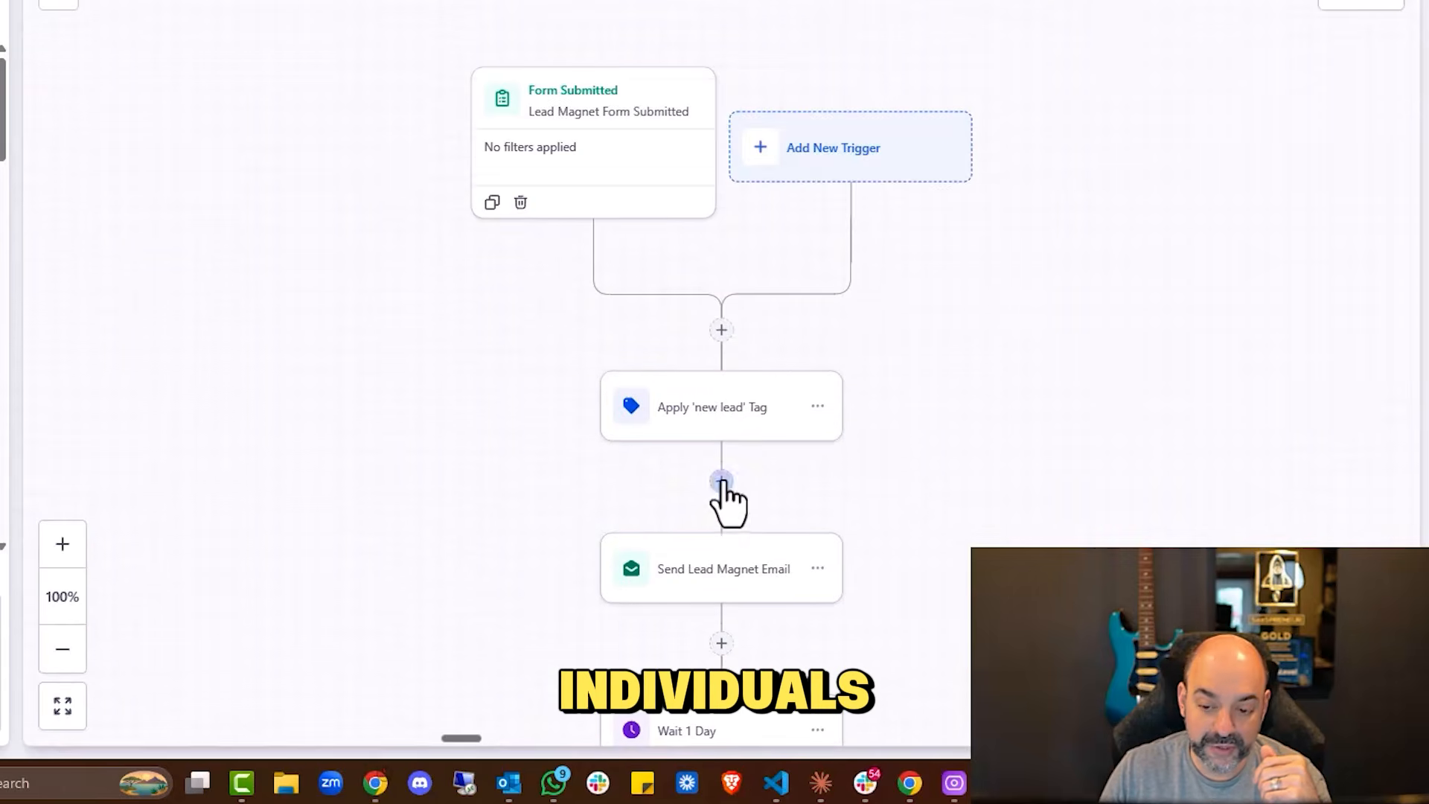
{"action": "left_click", "coordinate": [774, 407]}
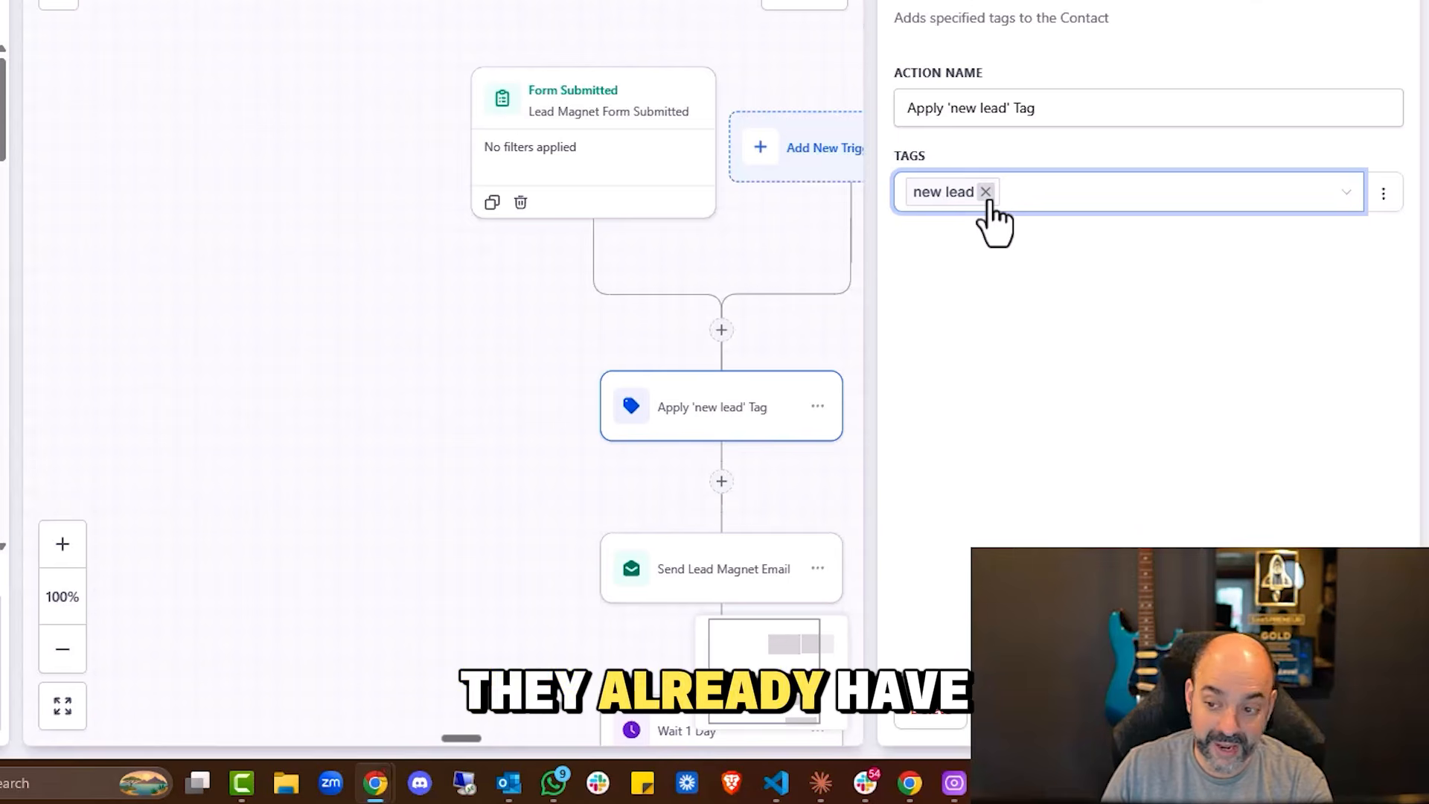
{"action": "left_click", "coordinate": [703, 577]}
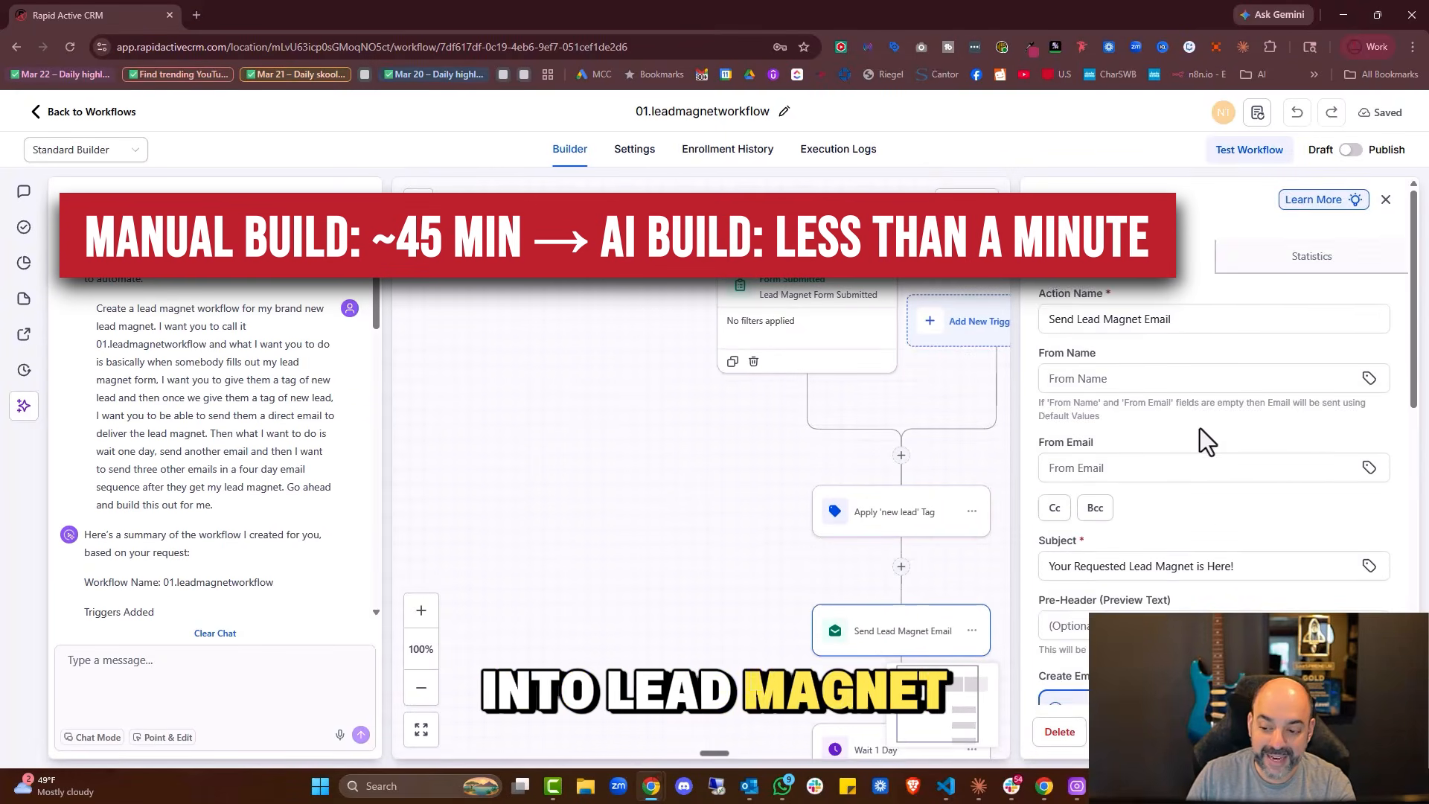
{"action": "scroll", "coordinate": [1205, 439], "scroll_direction": "down", "scroll_amount": 10}
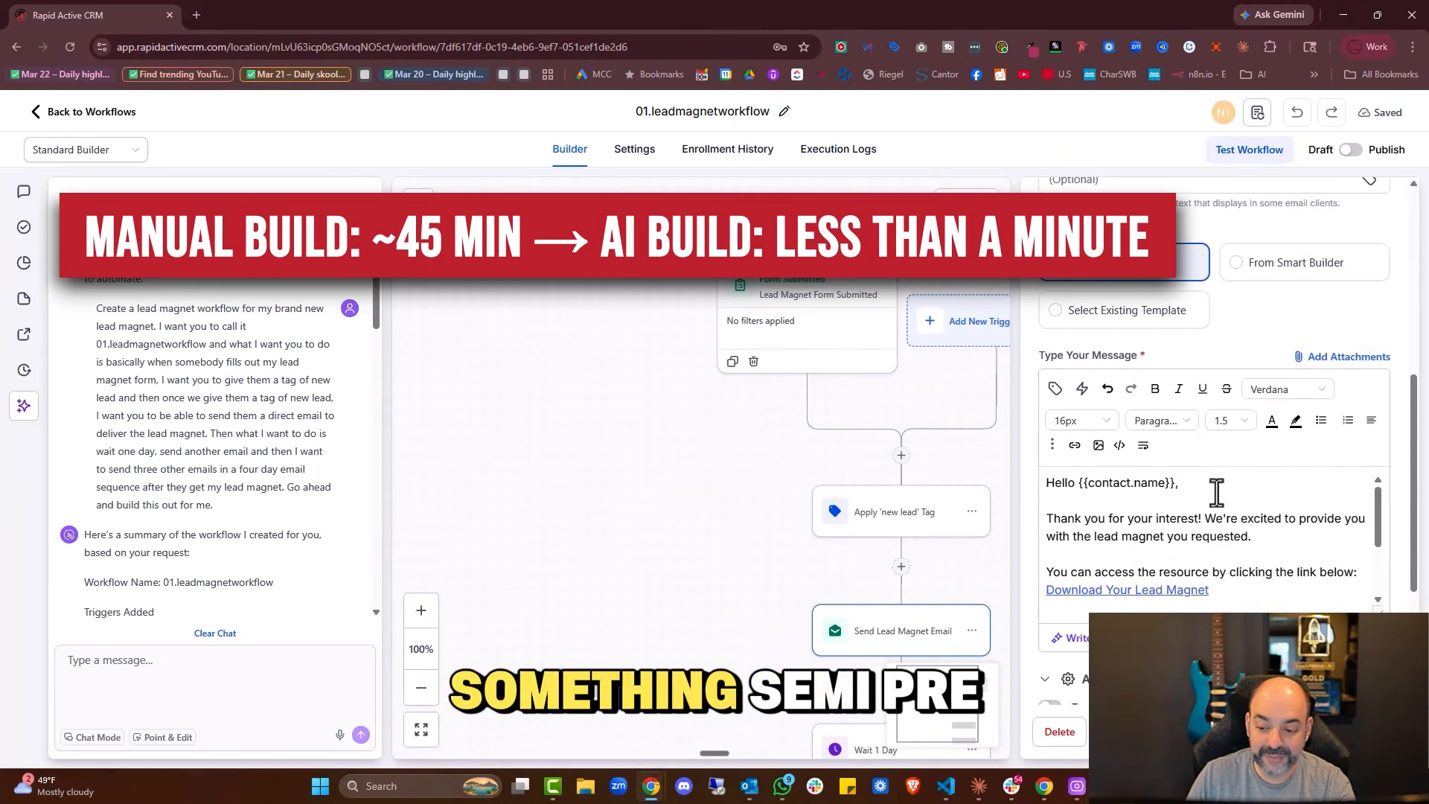
{"action": "scroll", "coordinate": [1218, 500], "scroll_direction": "down", "scroll_amount": 2}
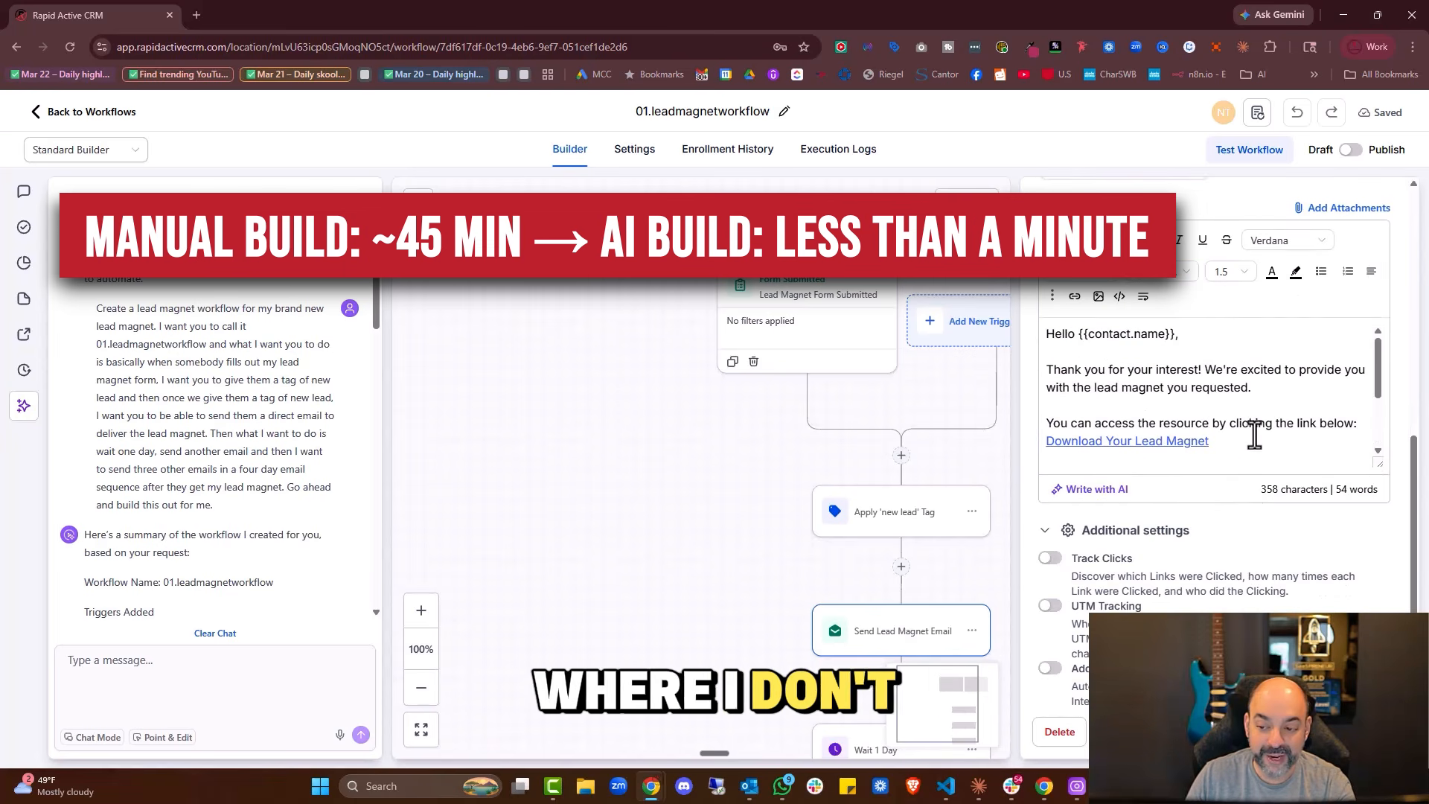
{"action": "scroll", "coordinate": [799, 567], "scroll_direction": "down", "scroll_amount": 3}
{"action": "left_click", "coordinate": [903, 584]}
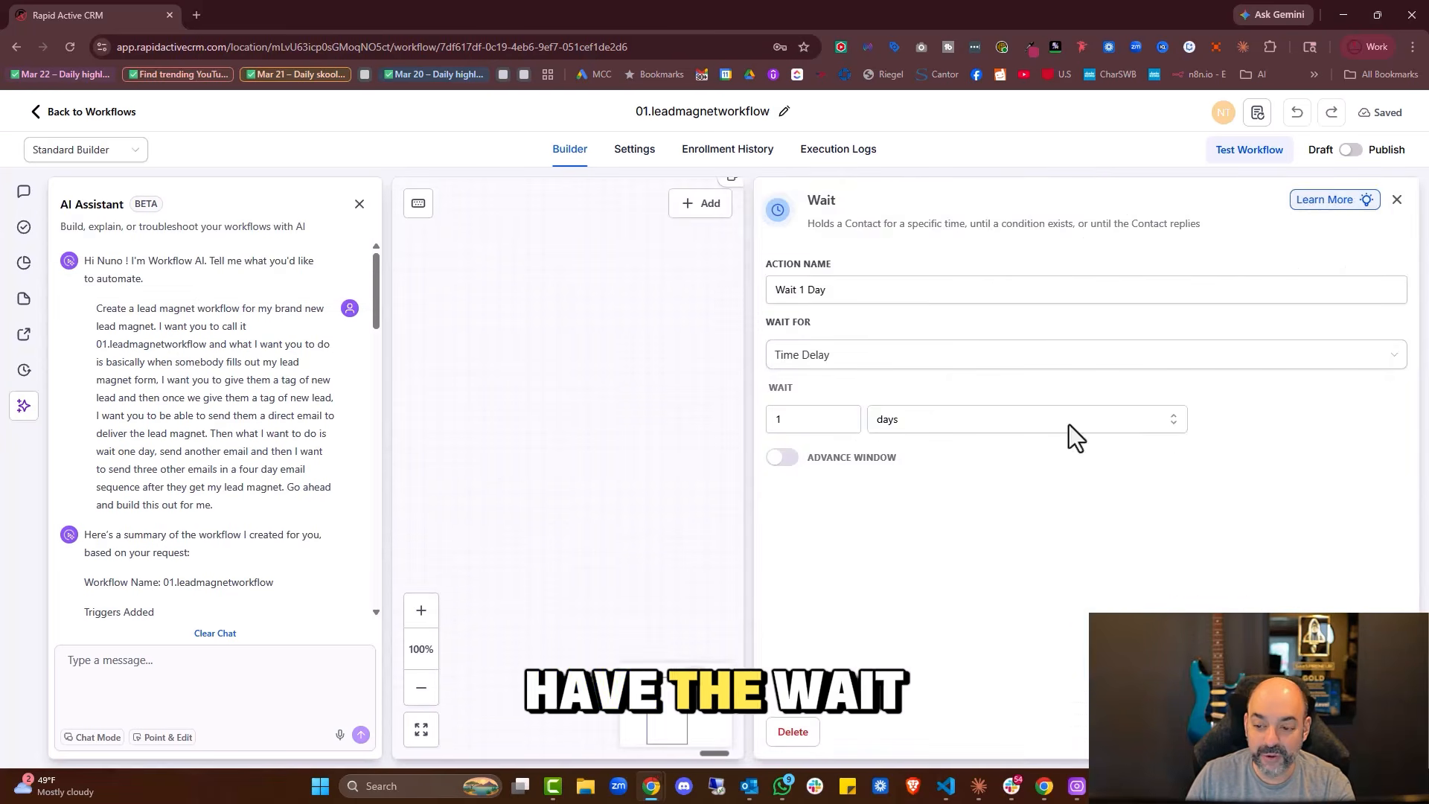
{"action": "scroll", "coordinate": [878, 476], "scroll_direction": "down", "scroll_amount": 2}
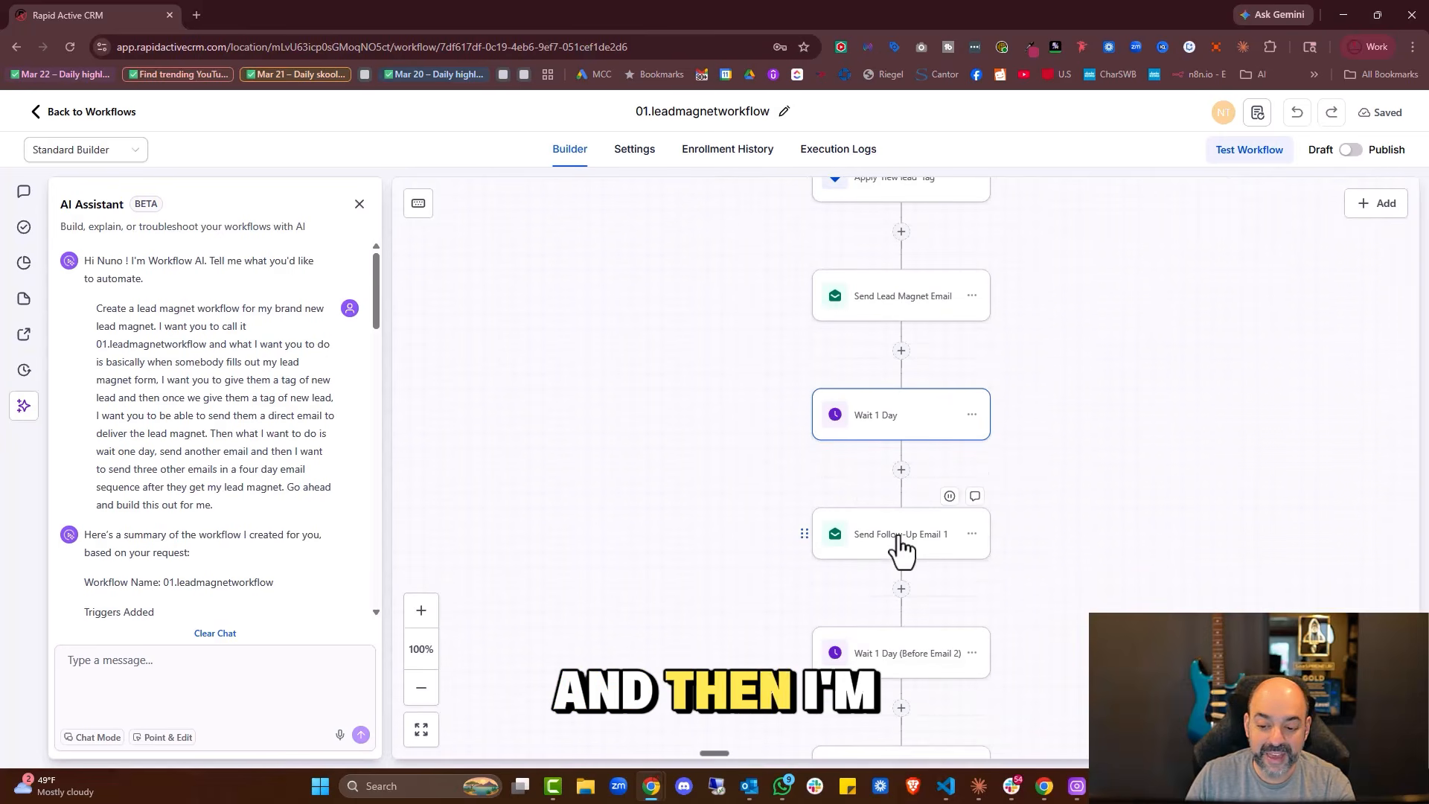
{"action": "left_click", "coordinate": [900, 547]}
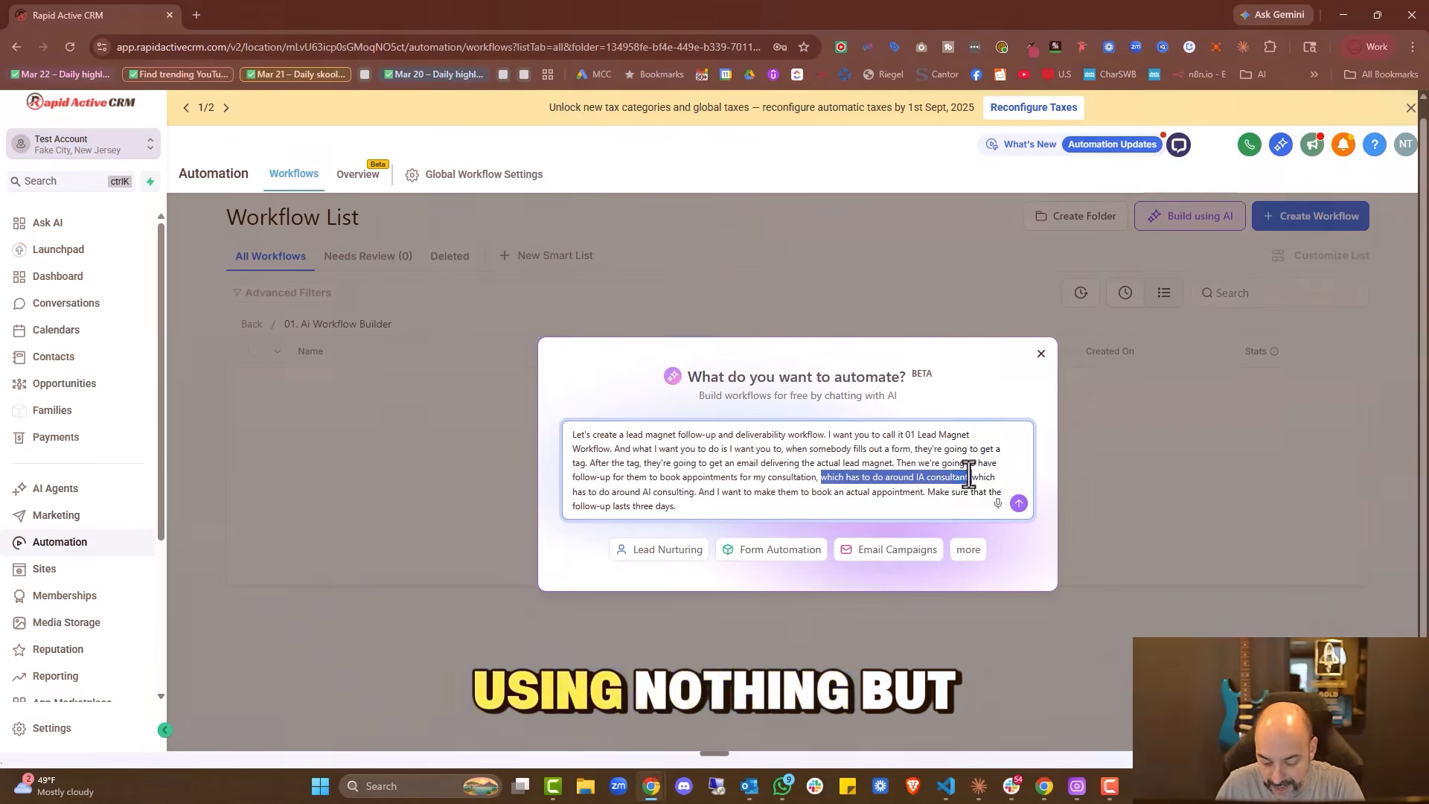
Submit the lead qualification description to the AI builder and review the generated workflow
{"action": "left_click", "coordinate": [1018, 504]}
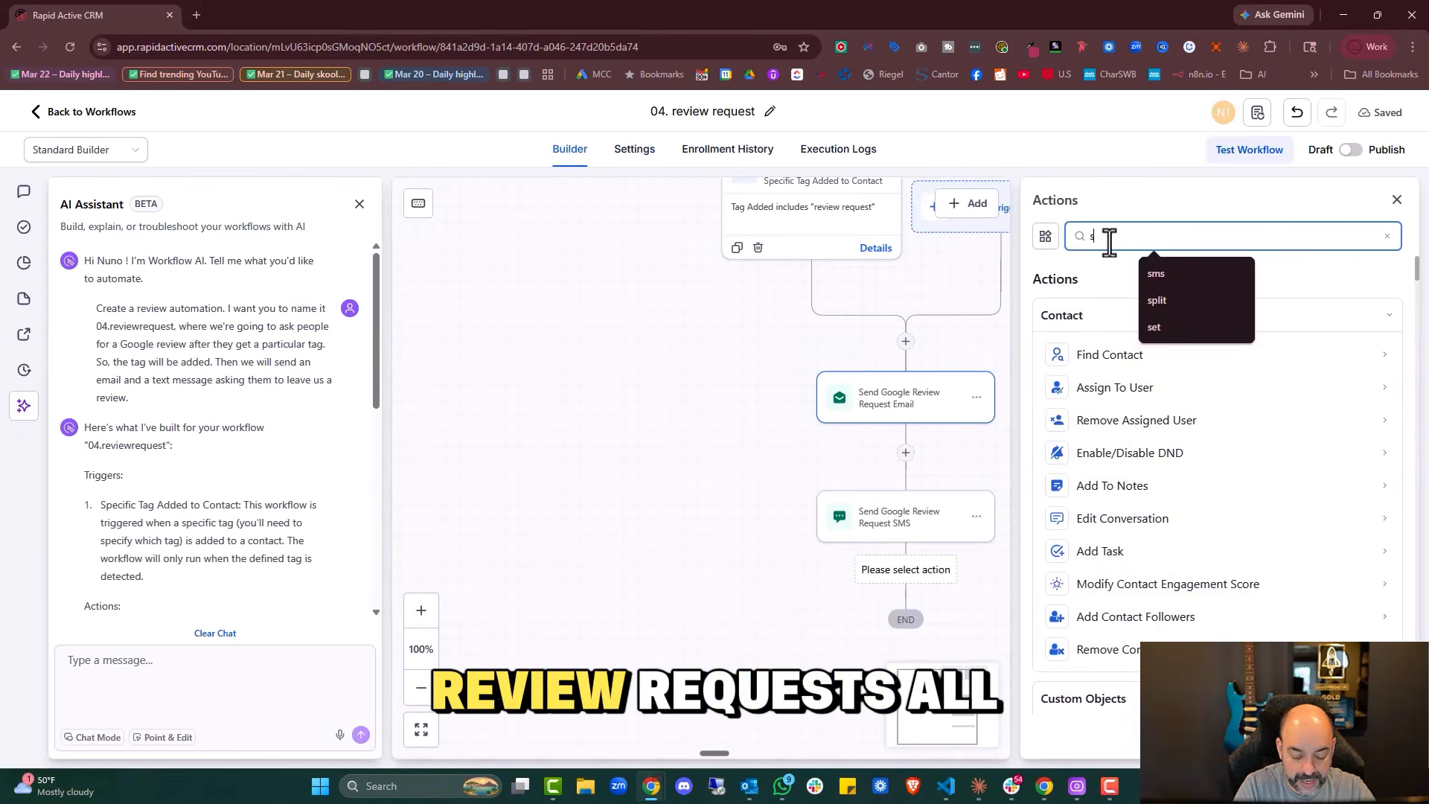
{"action": "type", "text": "e"}
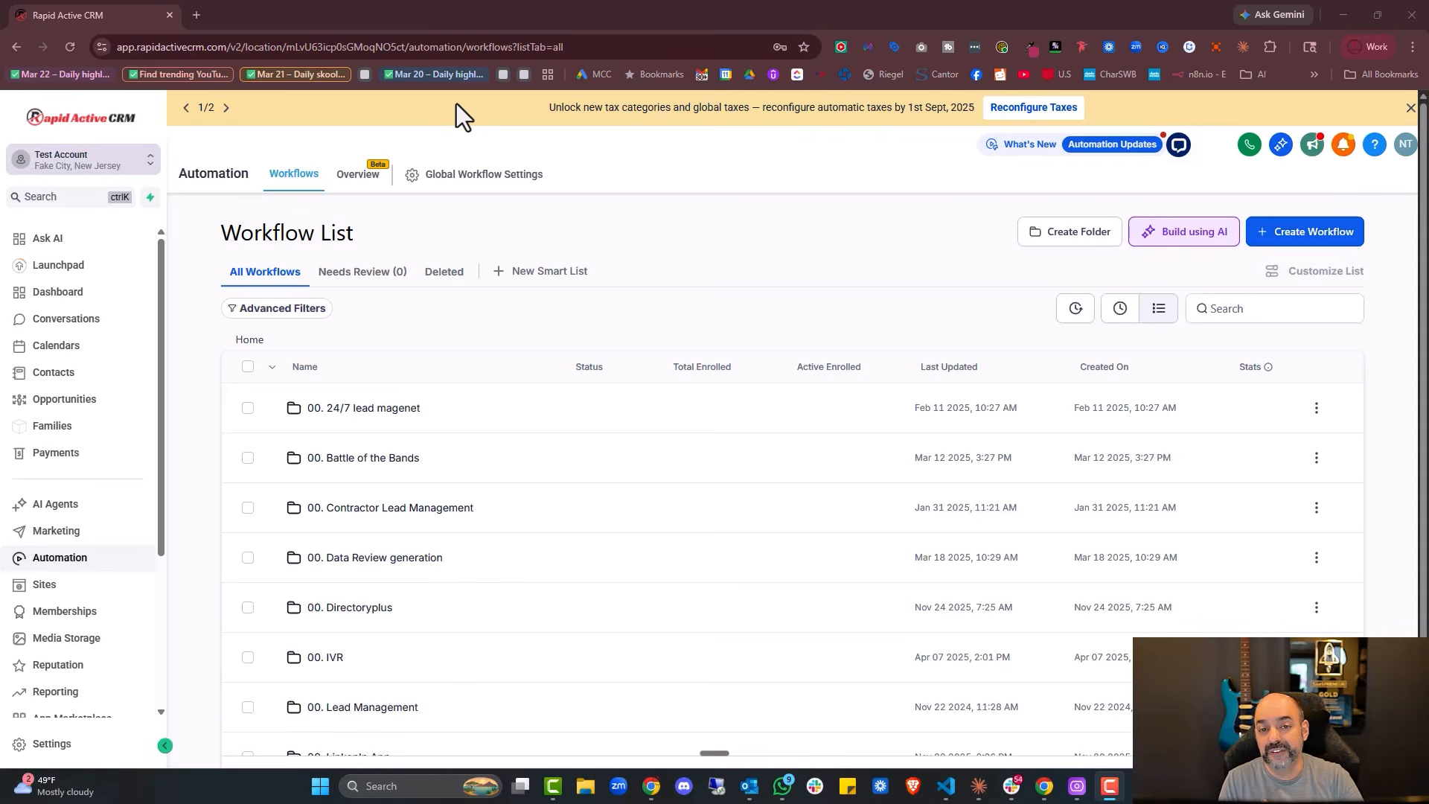
Check the Workflow AI Builder feature in agency Settings > Labs, then return to Test Account
{"action": "left_click", "coordinate": [127, 164]}
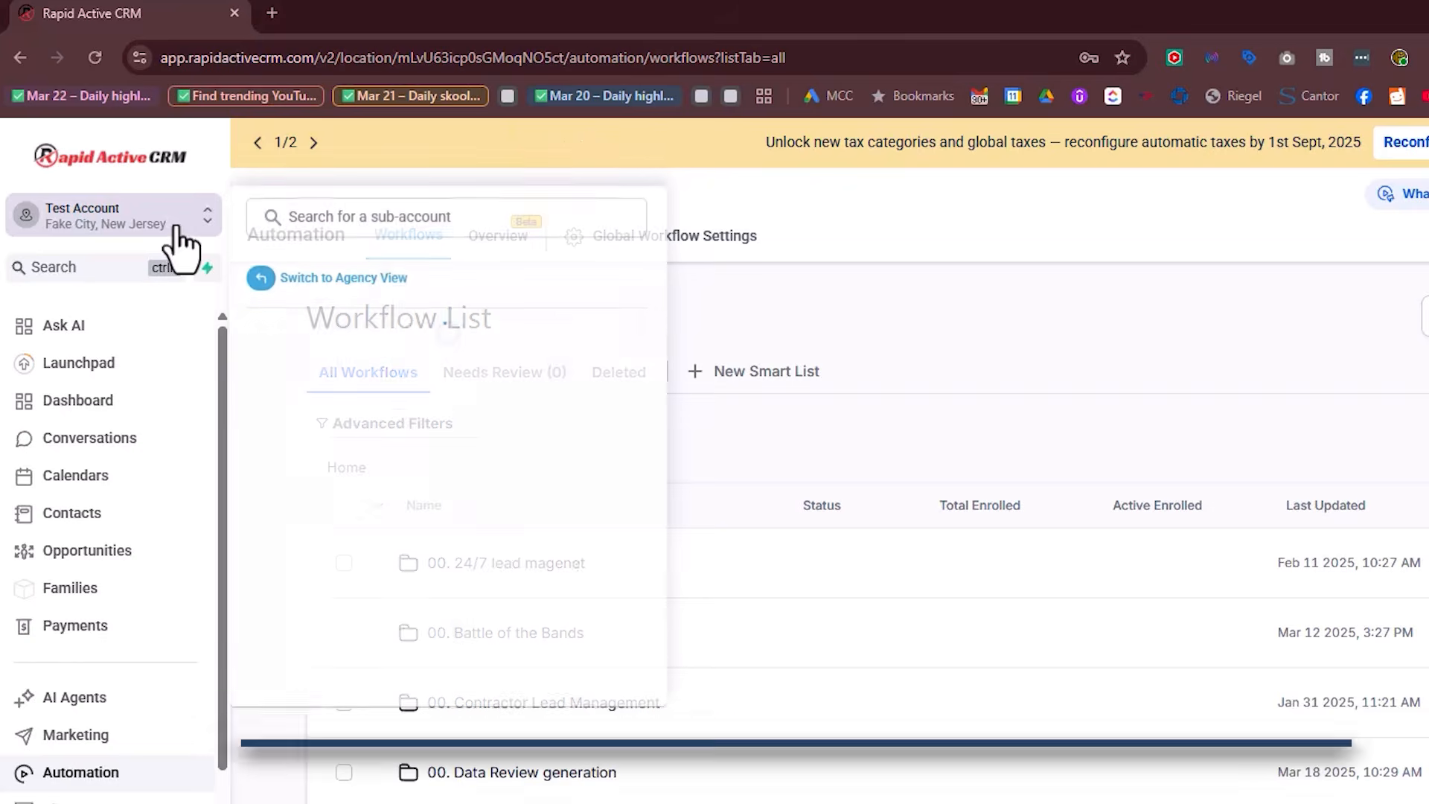
{"action": "left_click", "coordinate": [259, 204]}
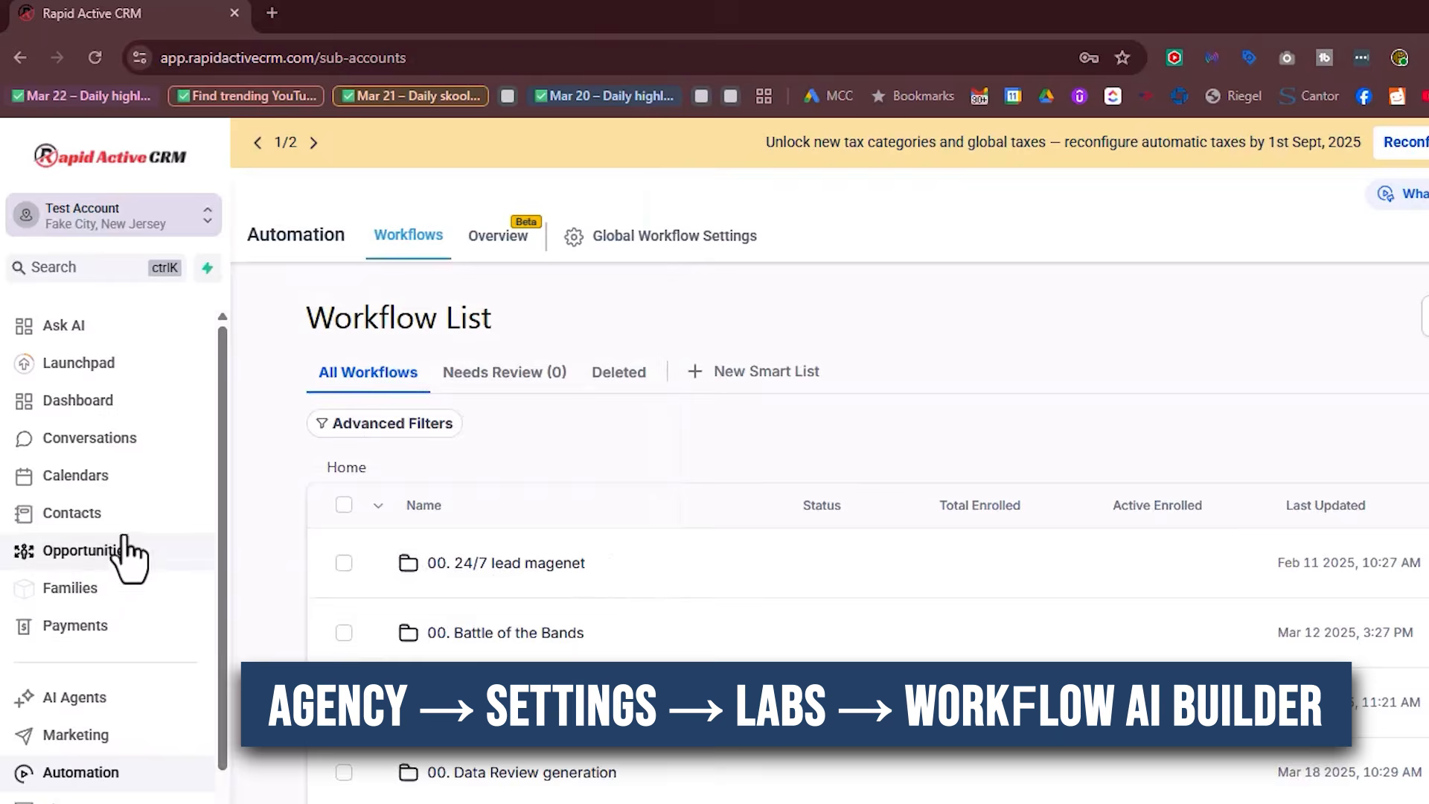
{"action": "scroll", "coordinate": [114, 562], "scroll_direction": "down", "scroll_amount": 4}
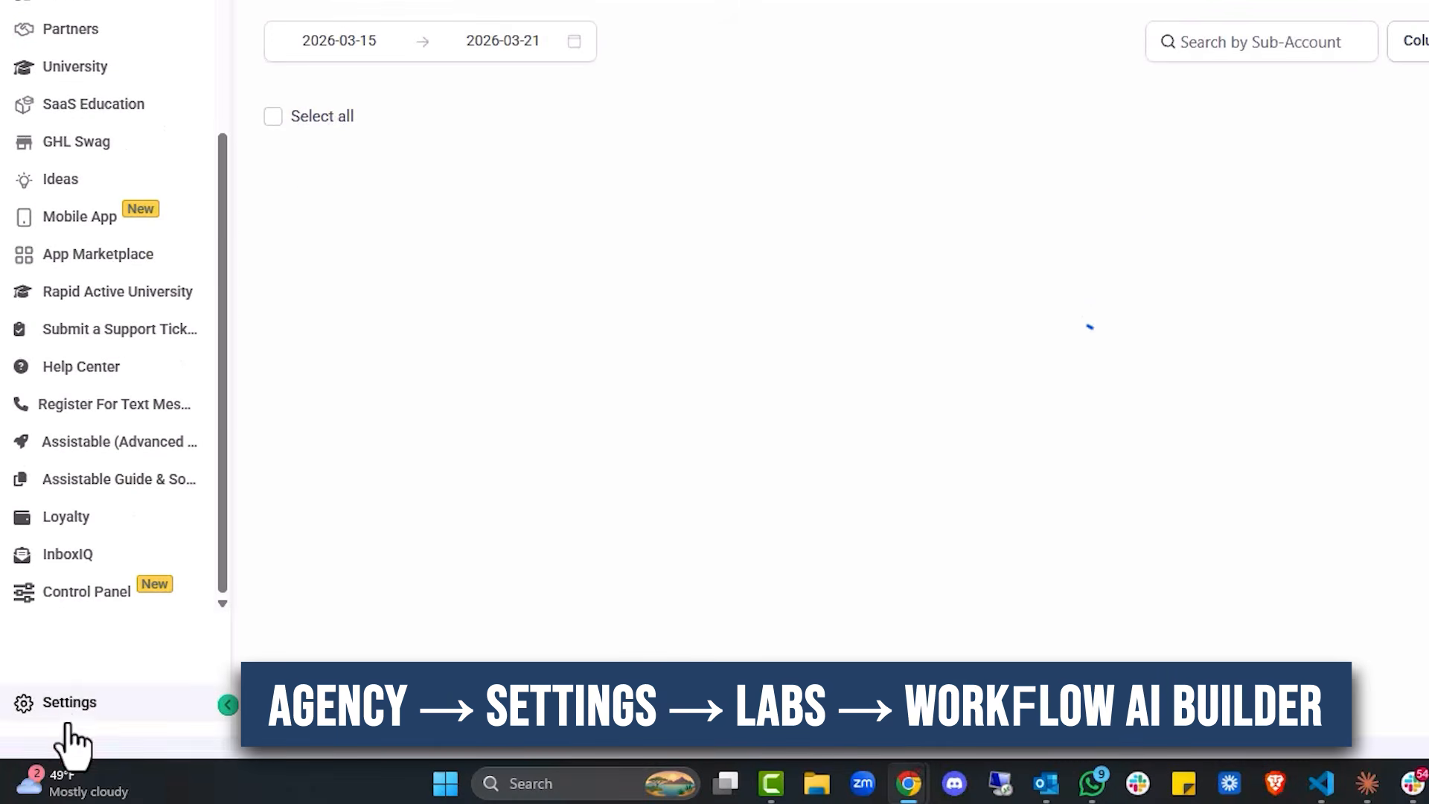
{"action": "left_click", "coordinate": [75, 685]}
{"action": "scroll", "coordinate": [86, 669], "scroll_direction": "down", "scroll_amount": 3}
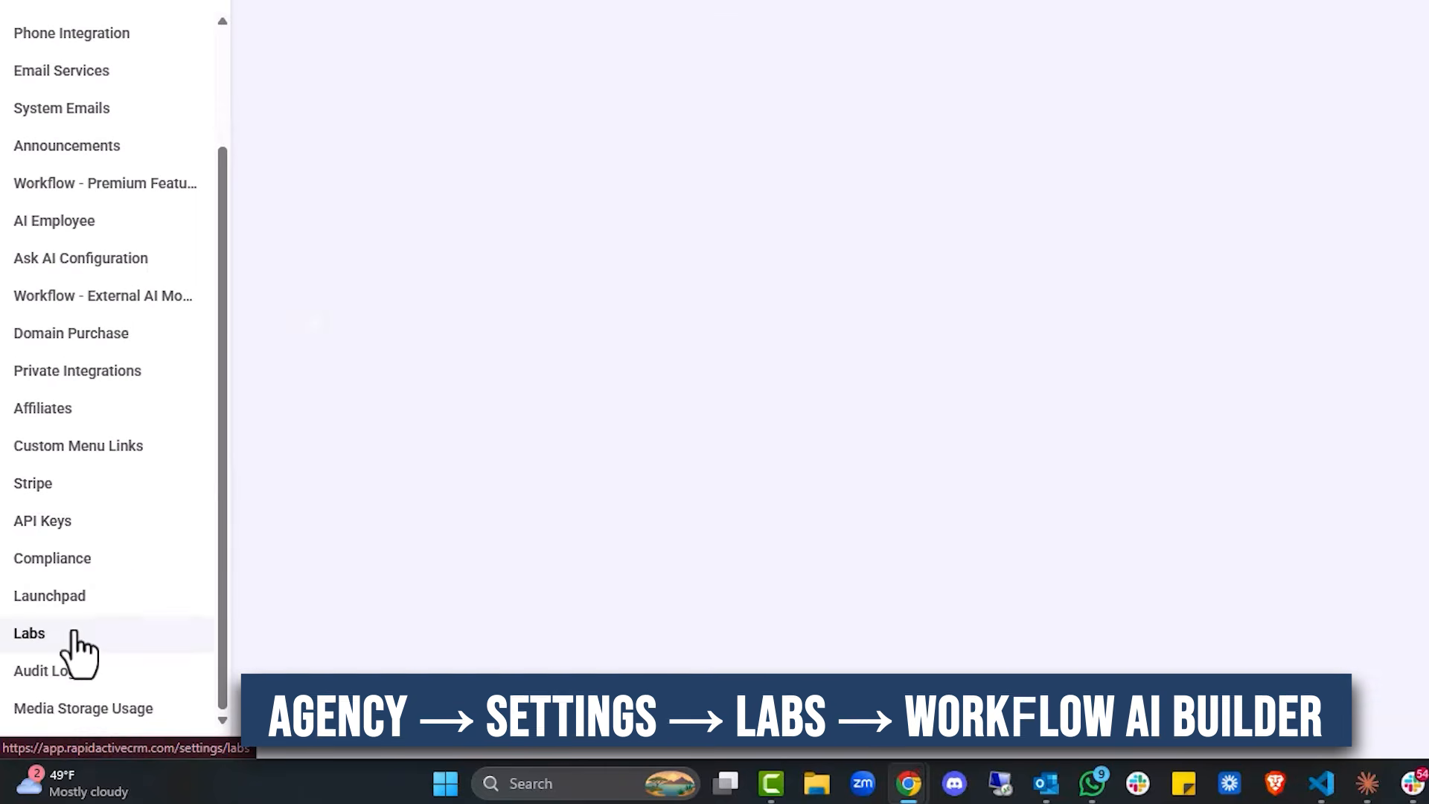
{"action": "left_click", "coordinate": [72, 632]}
{"action": "scroll", "coordinate": [446, 492], "scroll_direction": "down", "scroll_amount": 5}
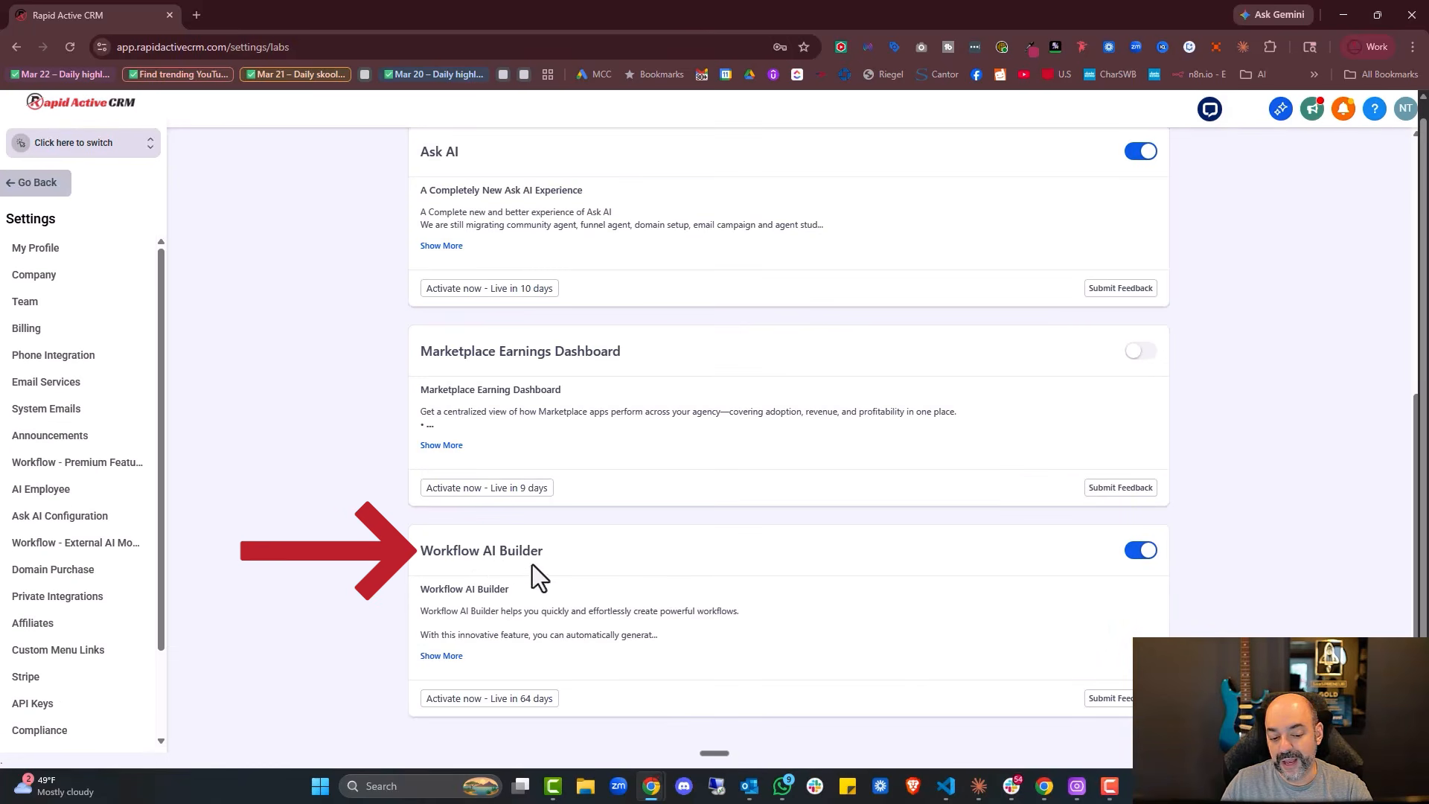
{"action": "left_click", "coordinate": [452, 657]}
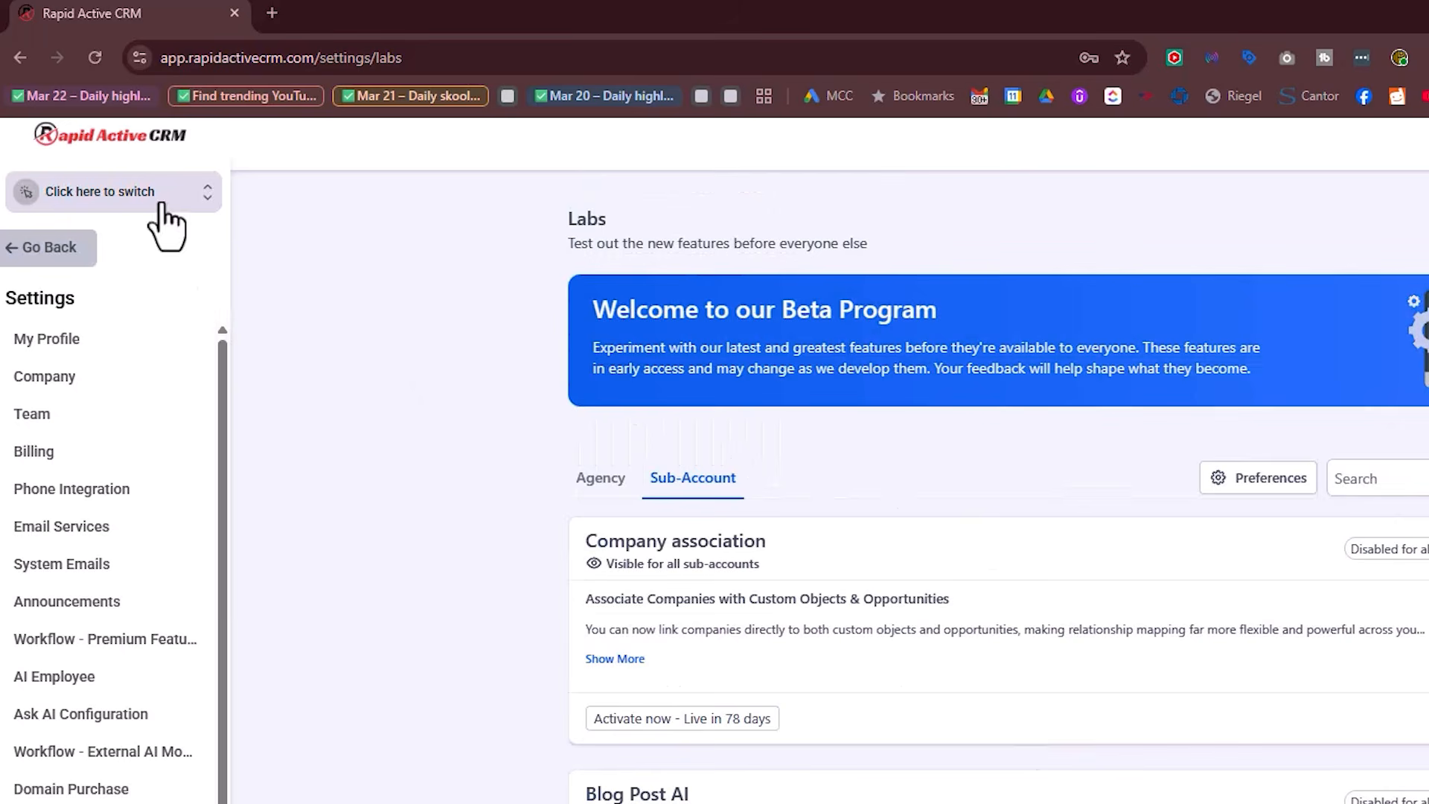
{"action": "left_click", "coordinate": [159, 205]}
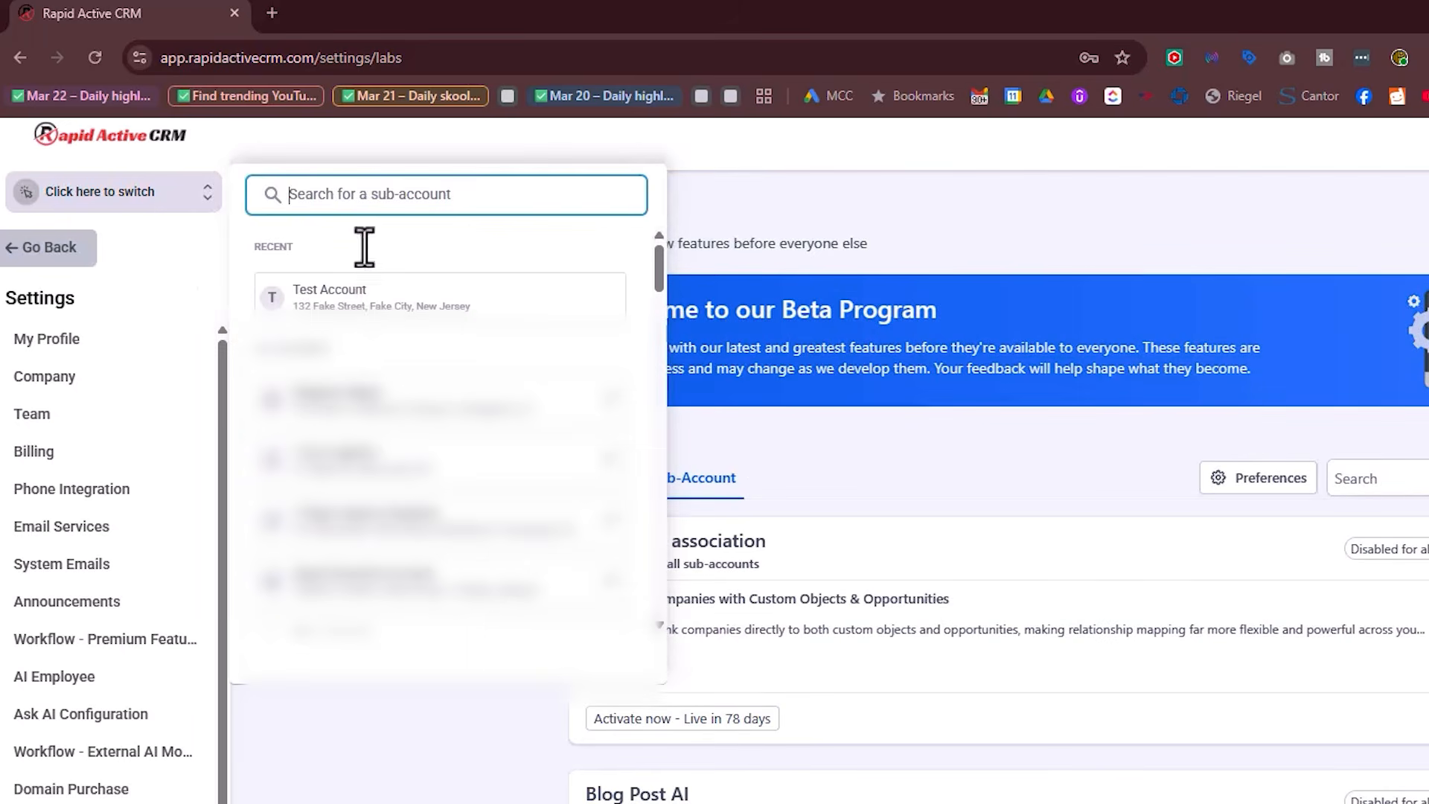
{"action": "left_click", "coordinate": [360, 293]}
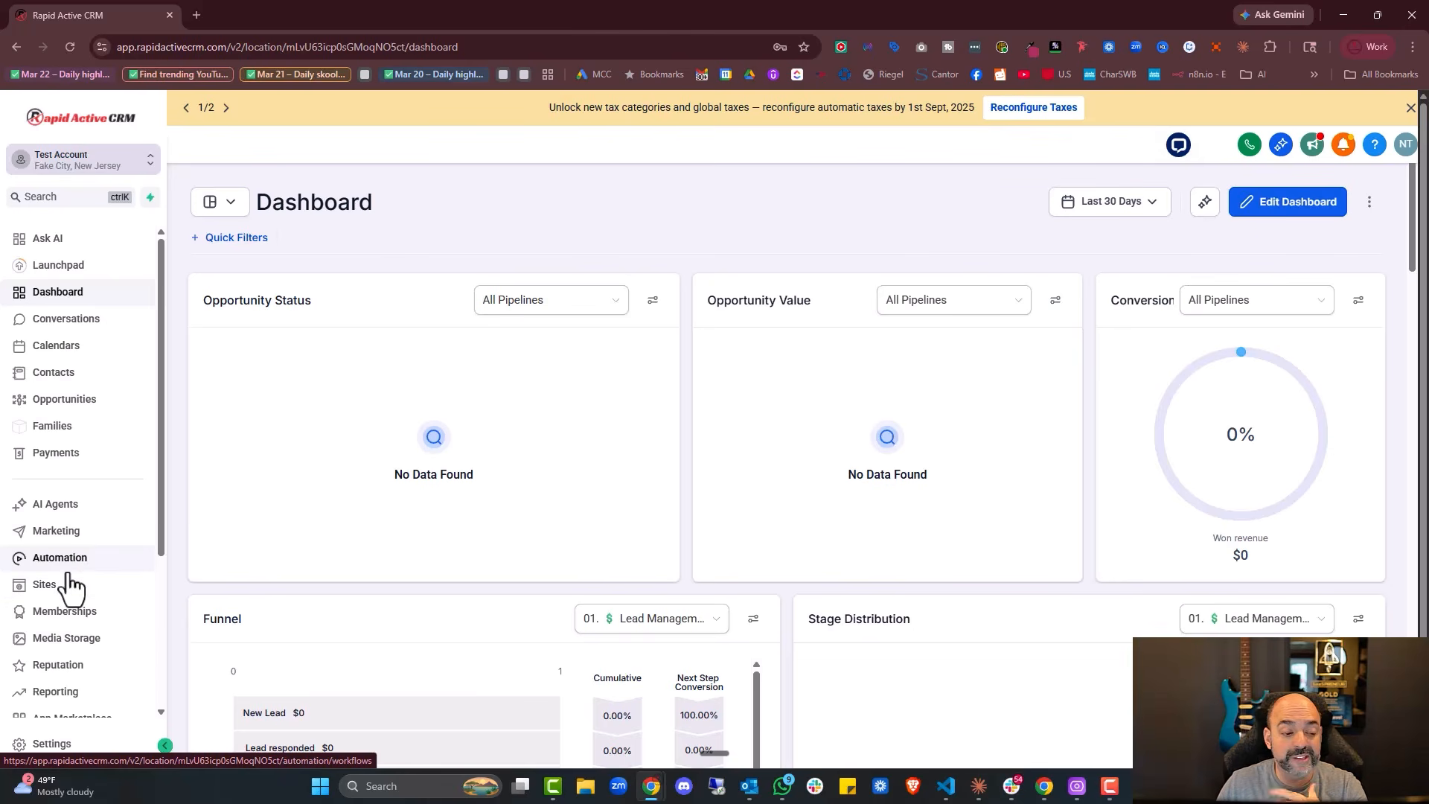
Create a workflow folder named '01. Ai Workflow Builder' in the Automation list
{"action": "left_click", "coordinate": [71, 566]}
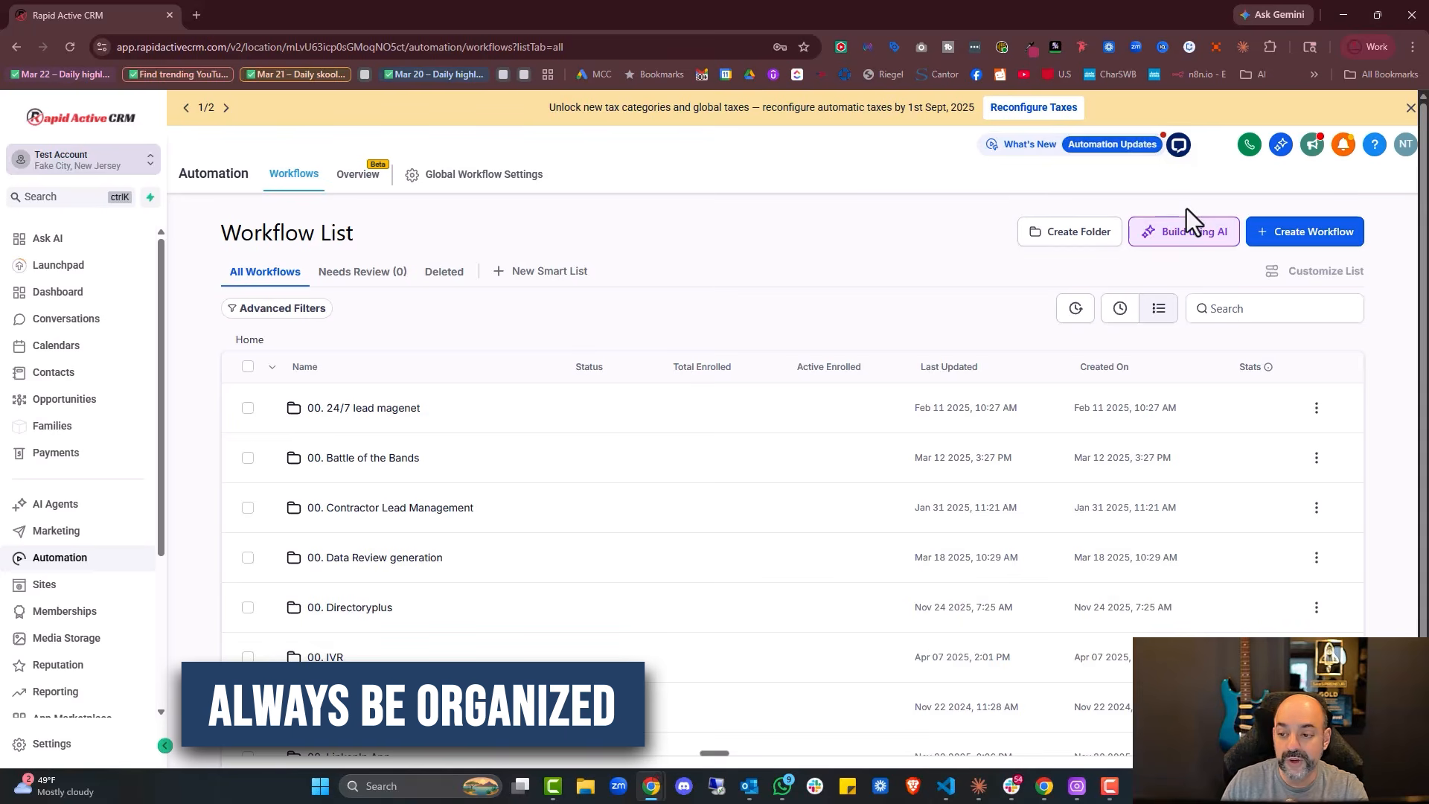
{"action": "left_click", "coordinate": [1083, 237]}
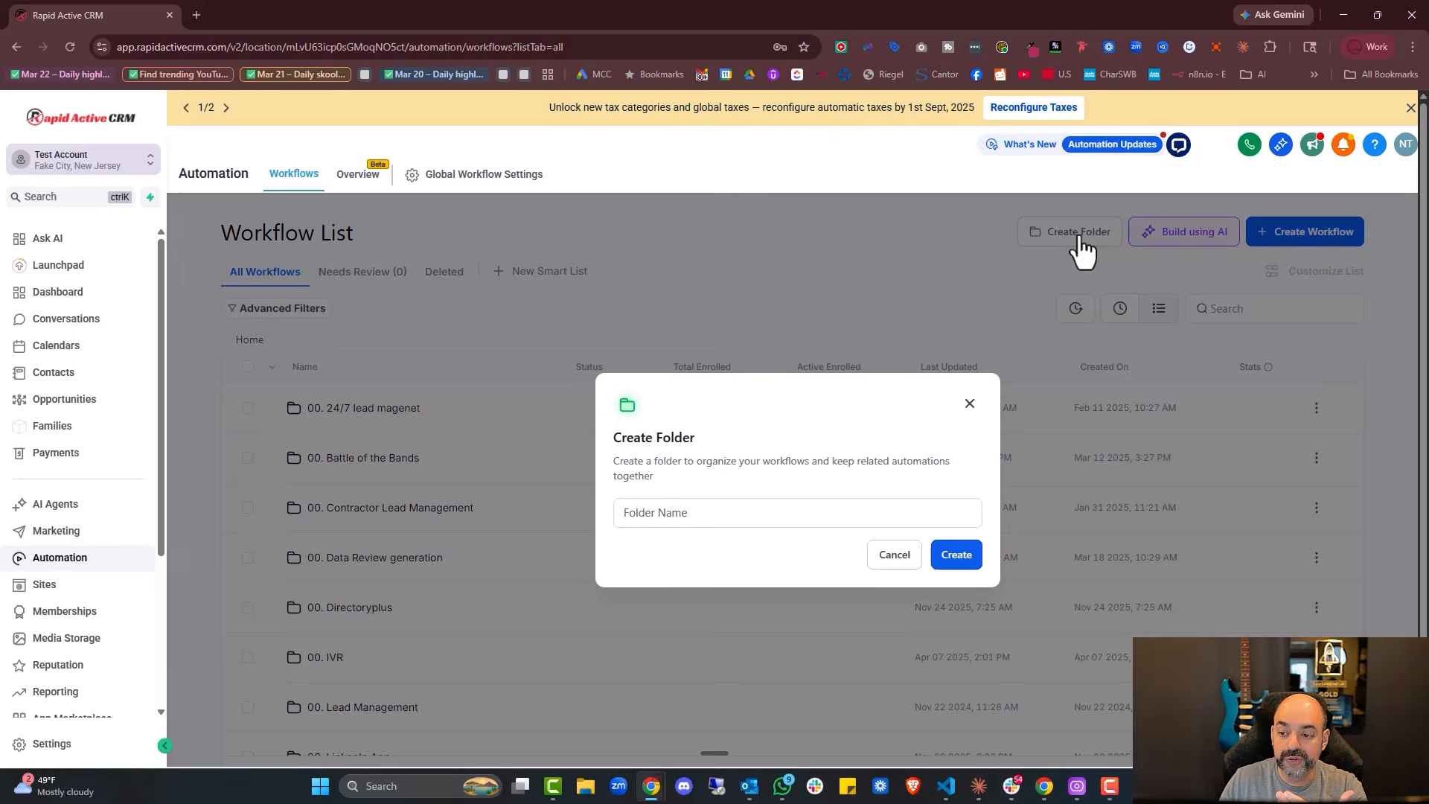
{"action": "left_click", "coordinate": [772, 512]}
{"action": "type", "text": "01. Ai Wp"}
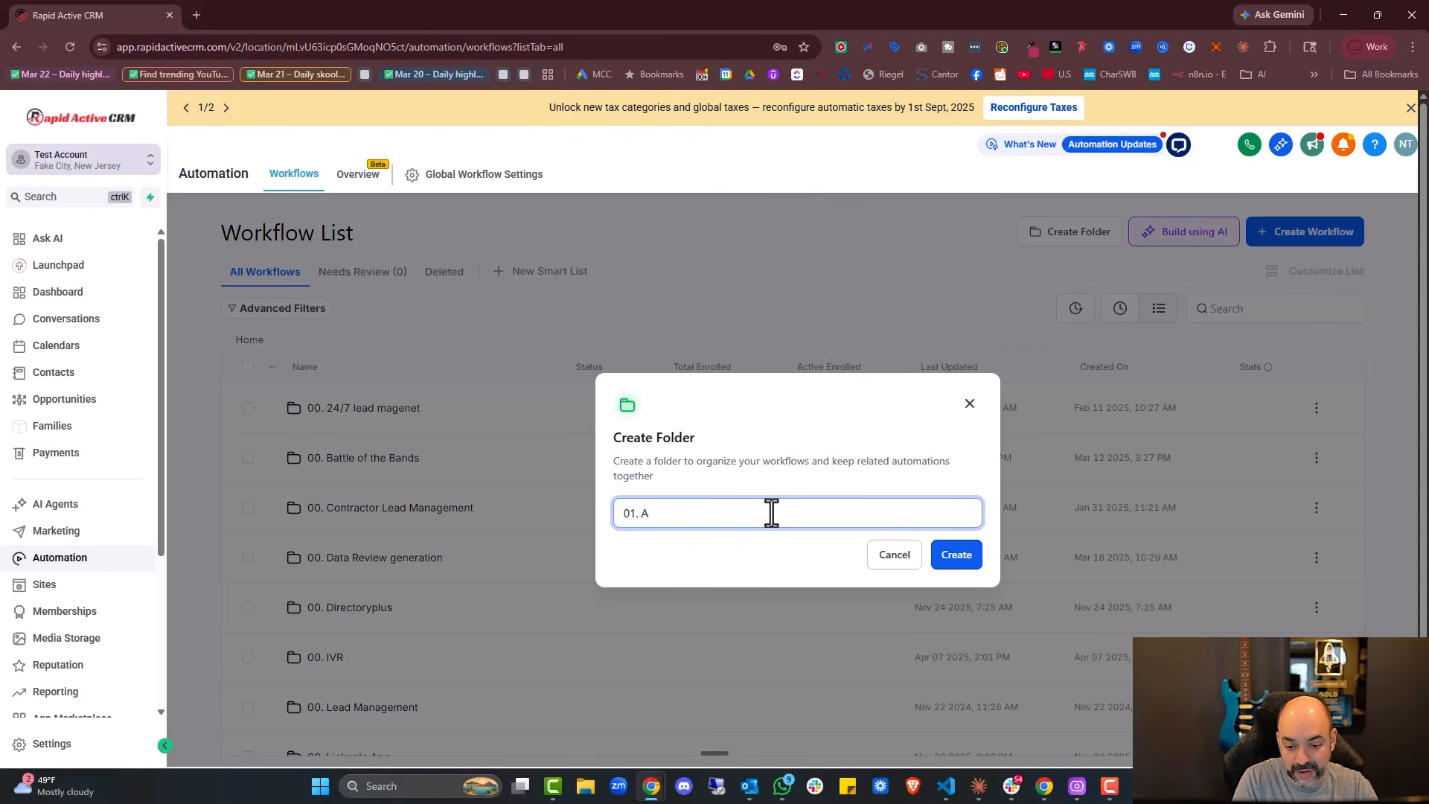
{"action": "key", "text": "BackSpace"}
{"action": "type", "text": "orkflow Builder"}
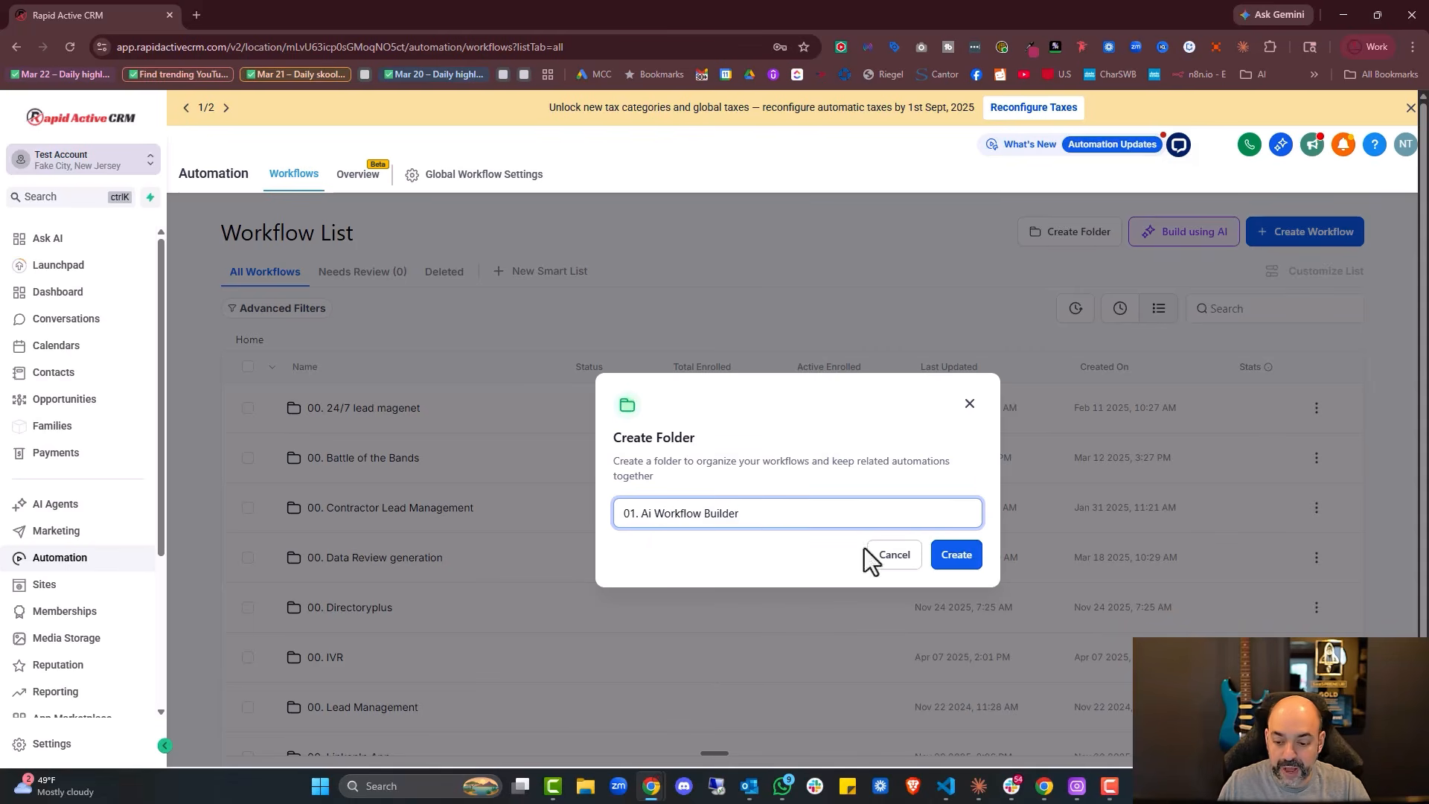
{"action": "left_click", "coordinate": [957, 554]}
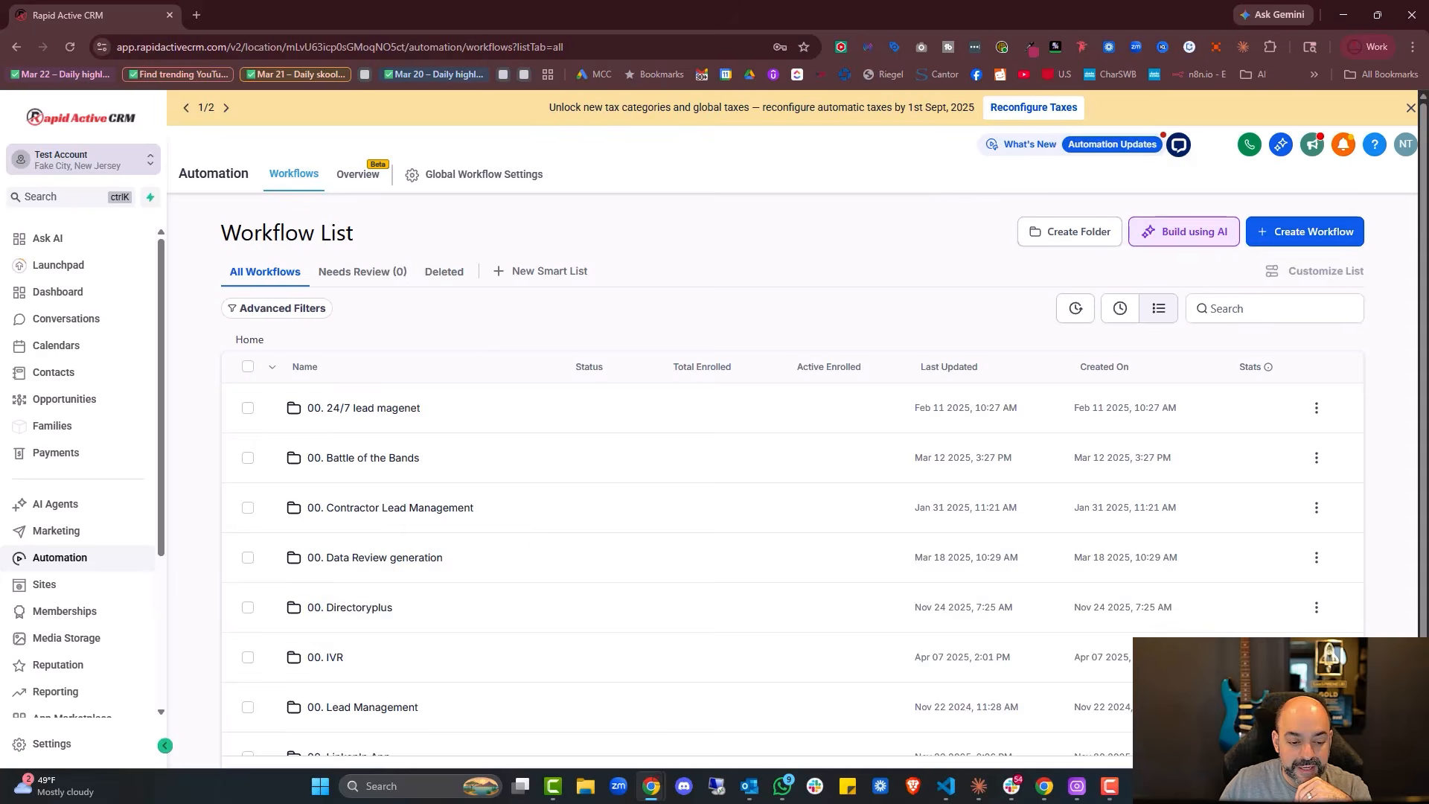
{"action": "scroll", "coordinate": [530, 480], "scroll_direction": "down", "scroll_amount": 3}
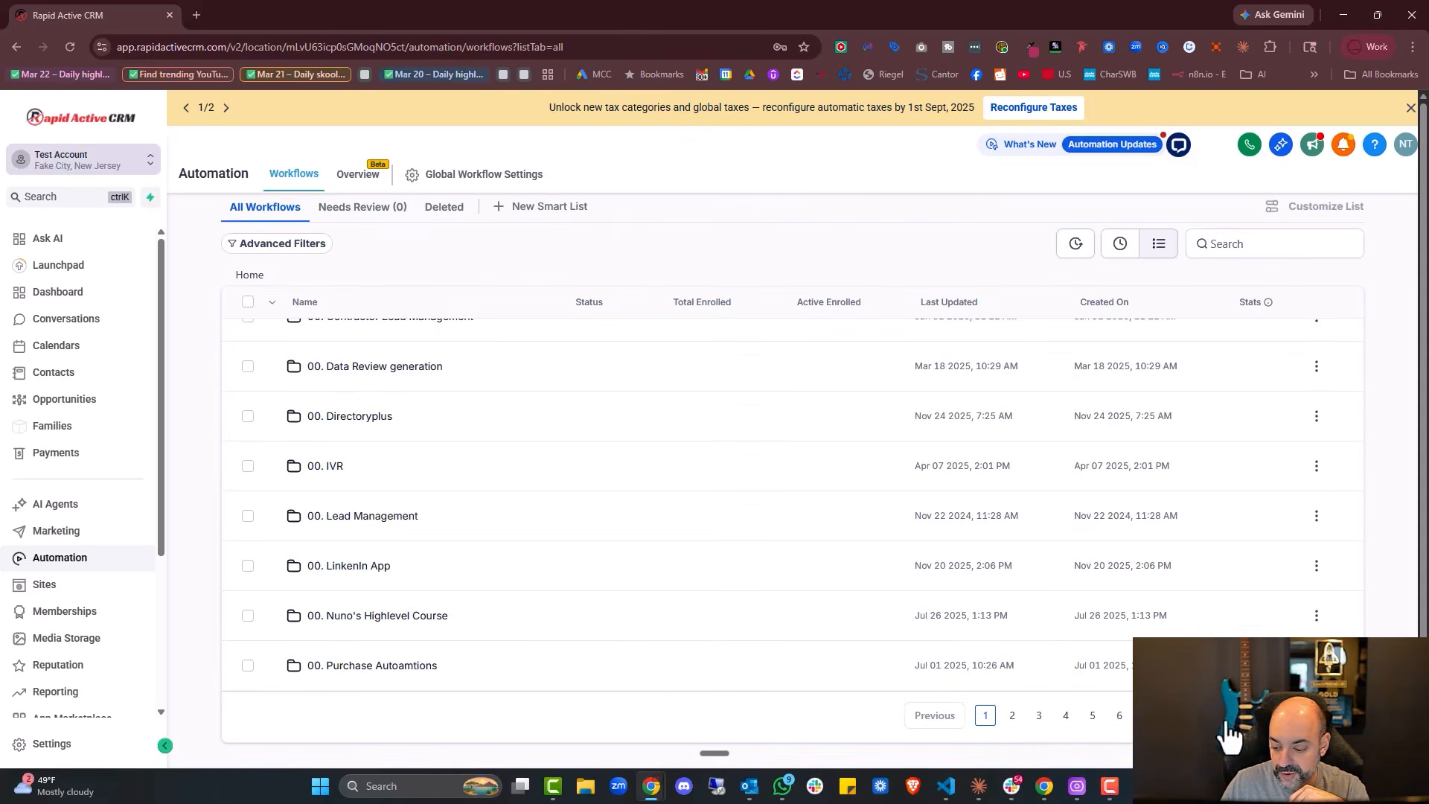
In the 01. Ai Workflow Builder folder, generate a lead magnet workflow from a typed AI prompt
{"action": "left_click", "coordinate": [1012, 716]}
{"action": "scroll", "coordinate": [498, 447], "scroll_direction": "down", "scroll_amount": 3}
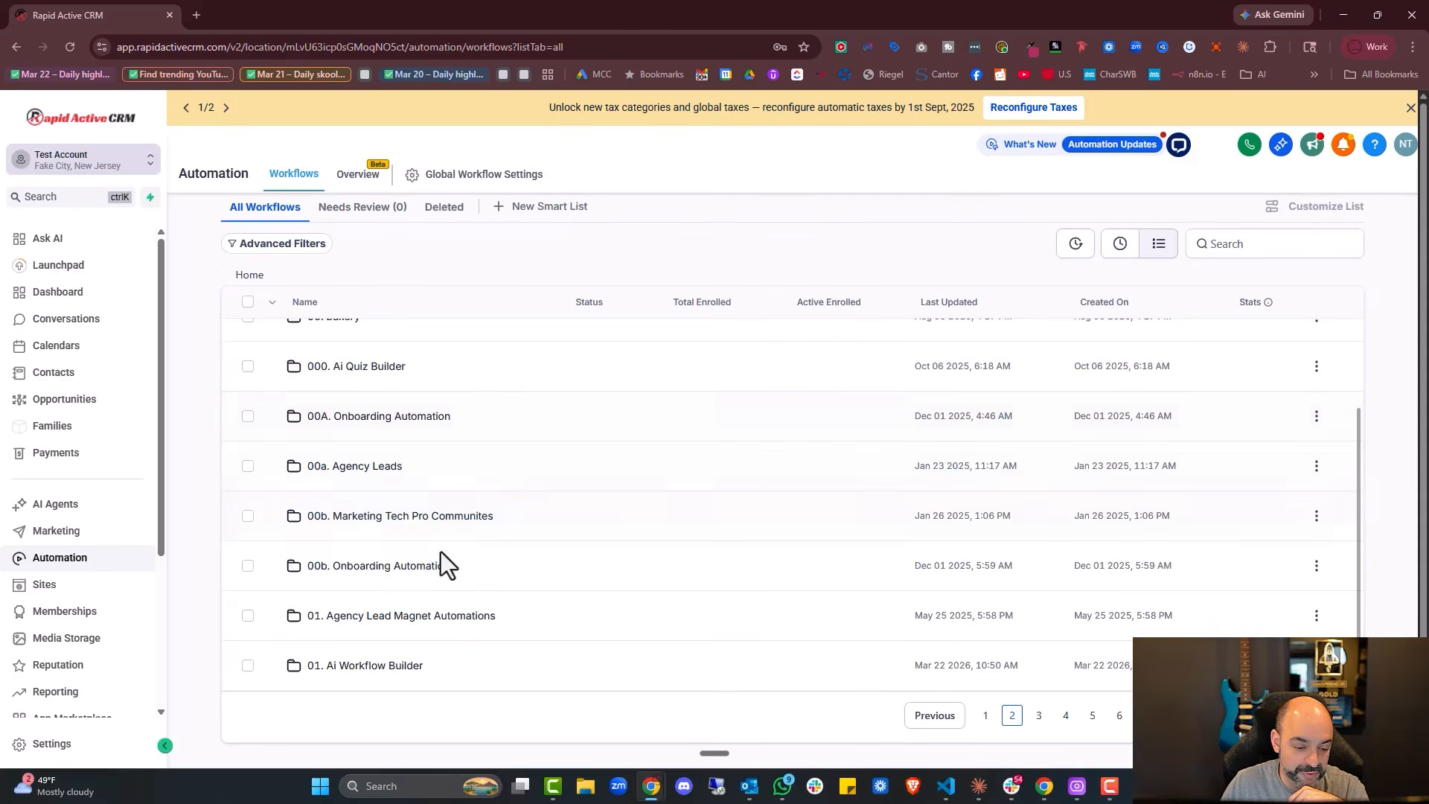
{"action": "left_click", "coordinate": [395, 668]}
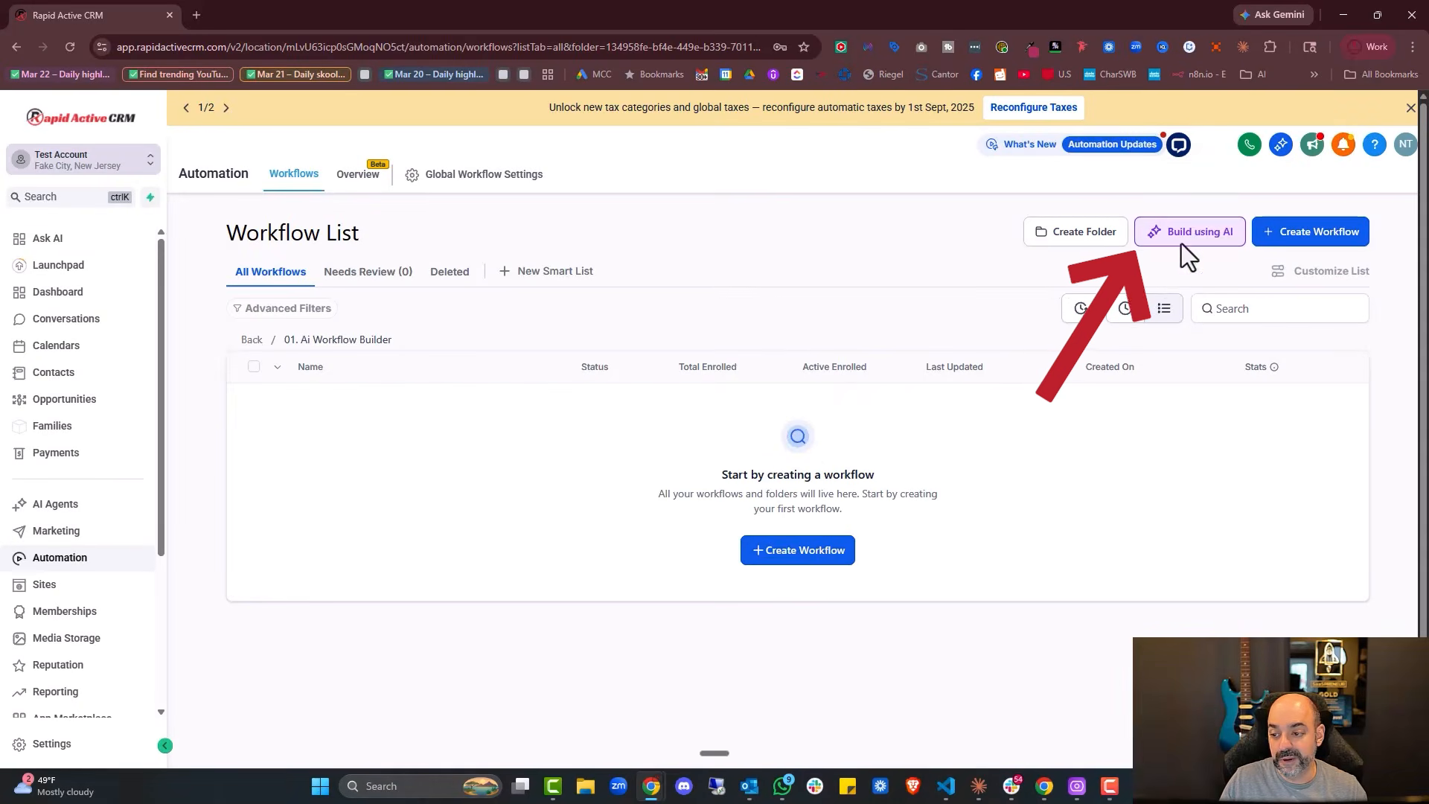
{"action": "left_click", "coordinate": [1203, 238]}
{"action": "type", "text": "After sending a proposal, wait 24 hours then send SMS follow-up, wait 2 more days for email follow-up, crea"}
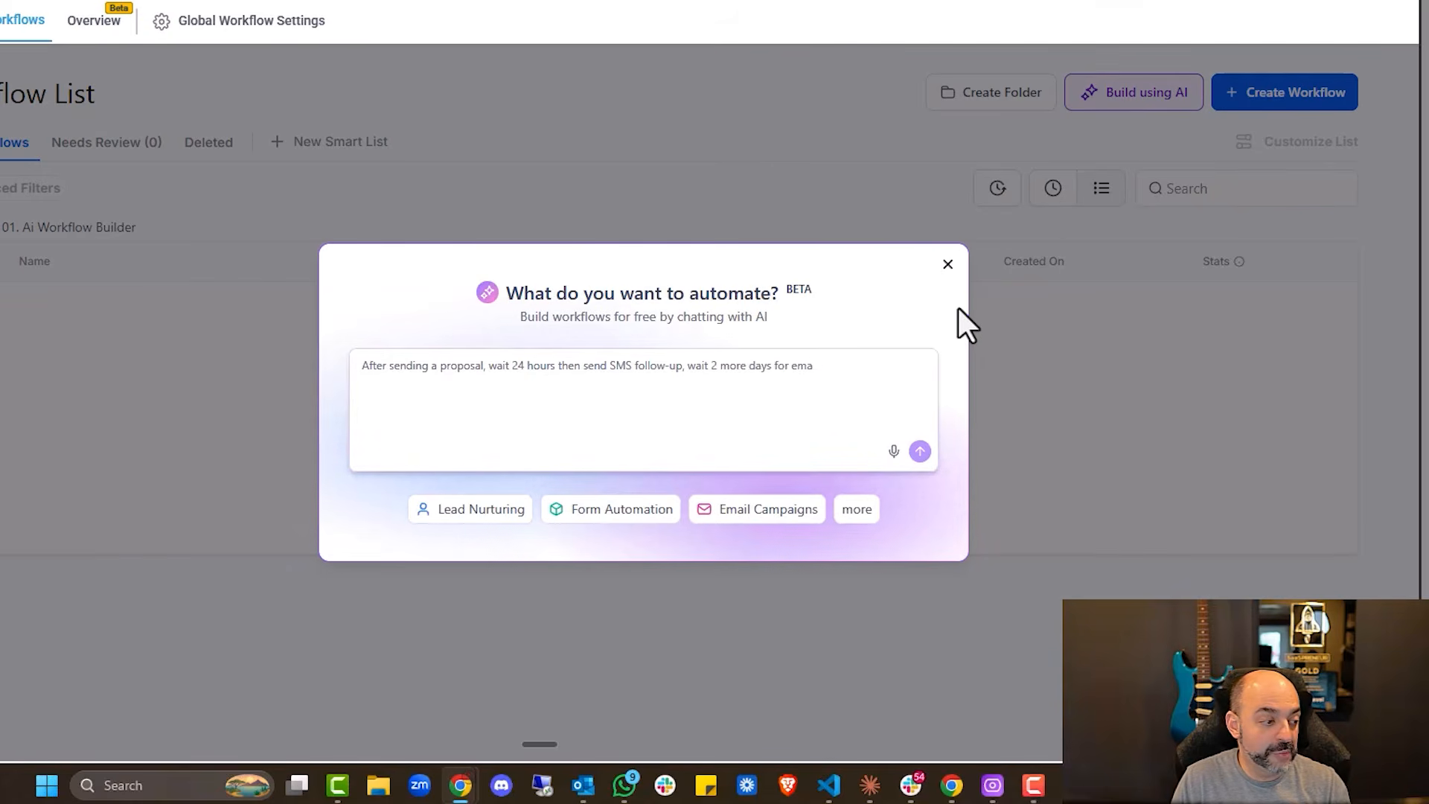
{"action": "type", "text": "te a call task af"}
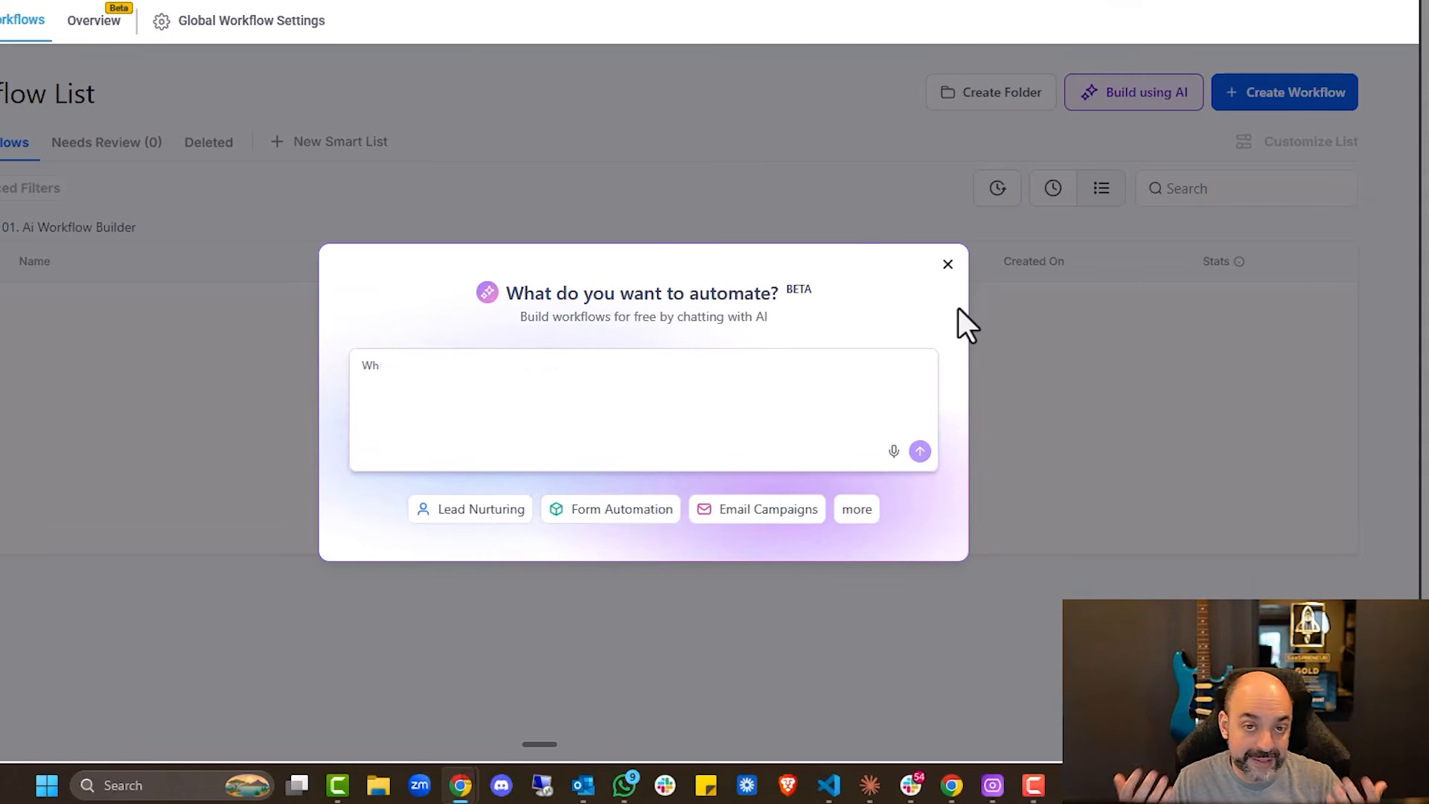
{"action": "type", "text": "e contact record, send confirmation email to submitter, notify team v"}
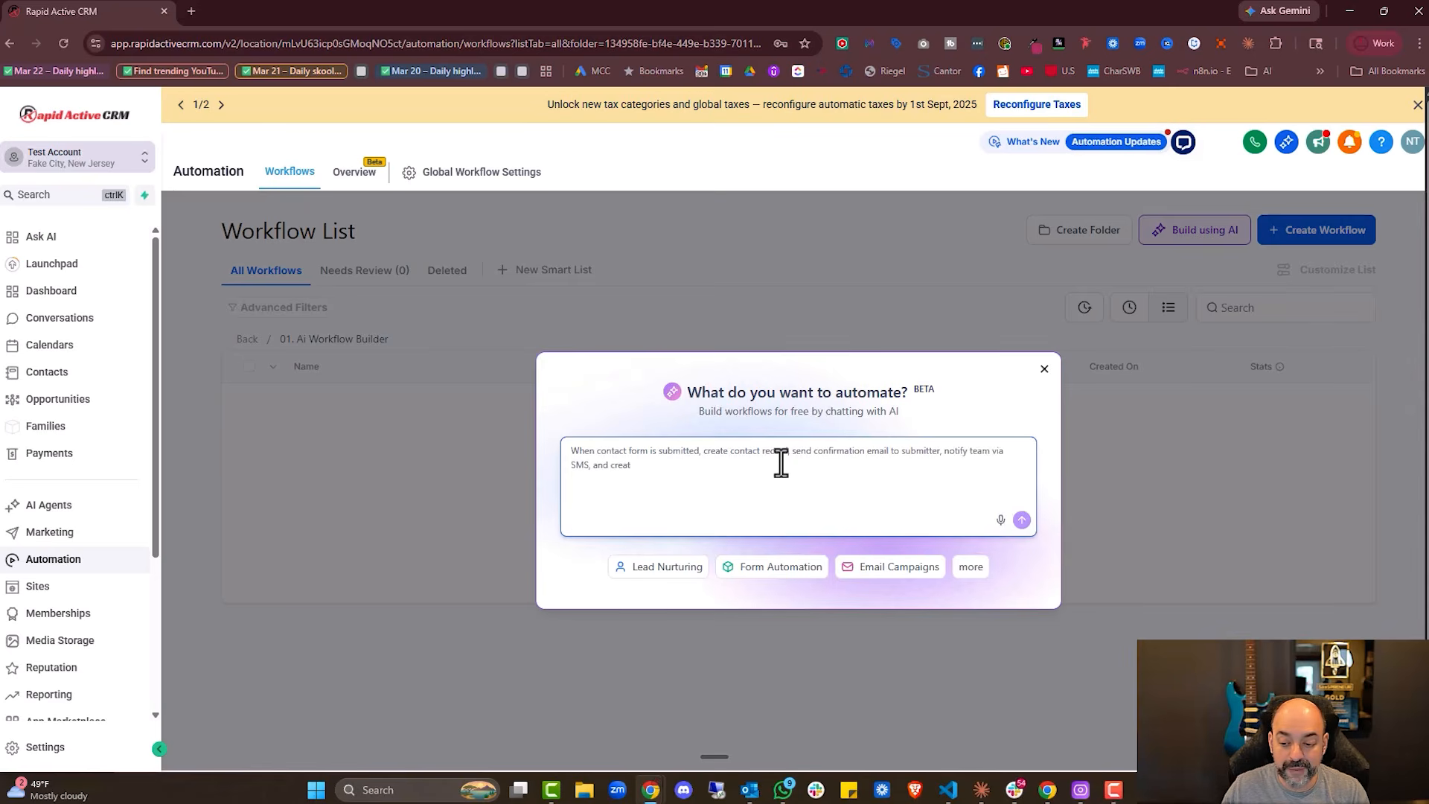
{"action": "type", "text": "e follow-up task due in 2 day"}
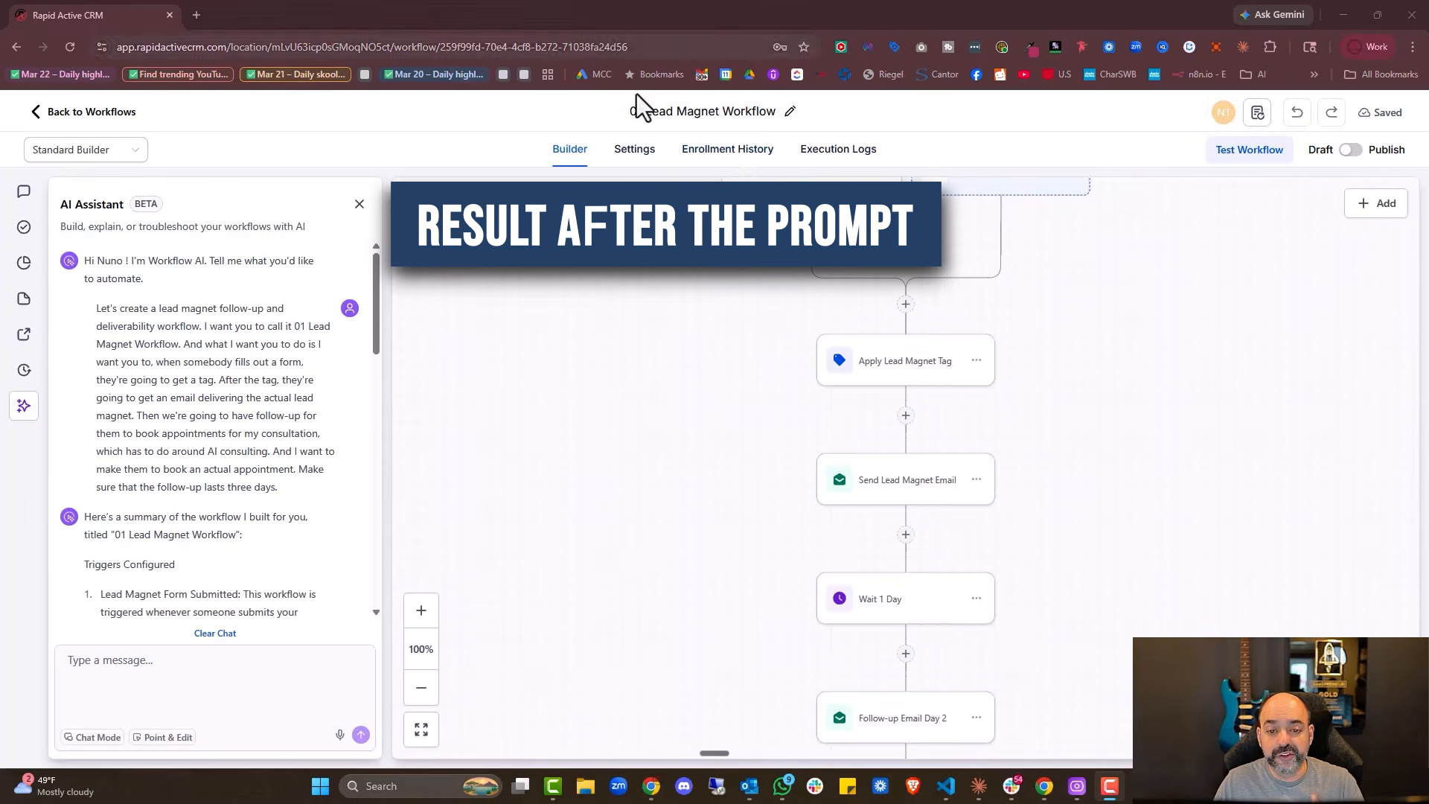
Retitle the AI-built workflow '01. Lead Magnet delivery and follow-up'
{"action": "left_click", "coordinate": [629, 112]}
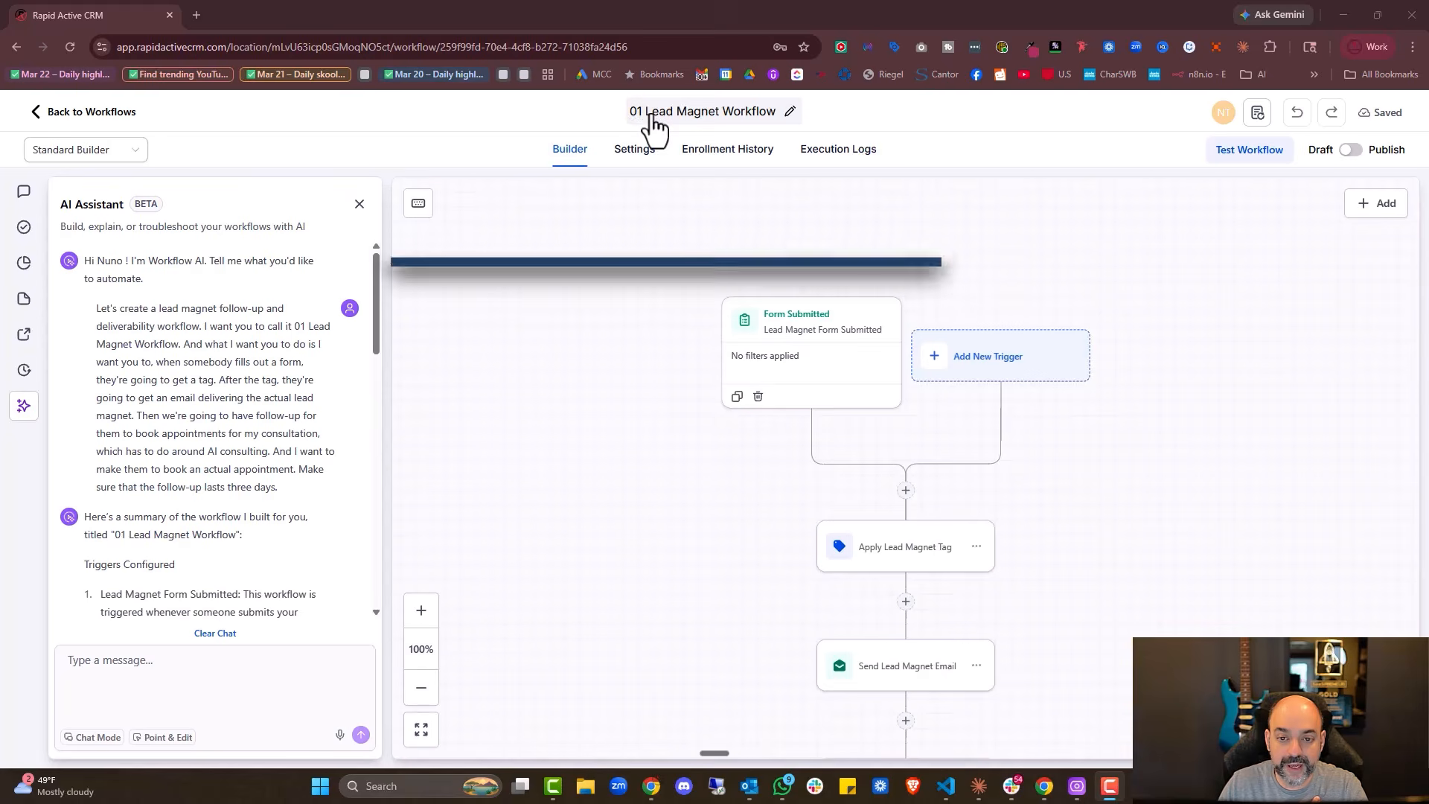
{"action": "left_click", "coordinate": [641, 108]}
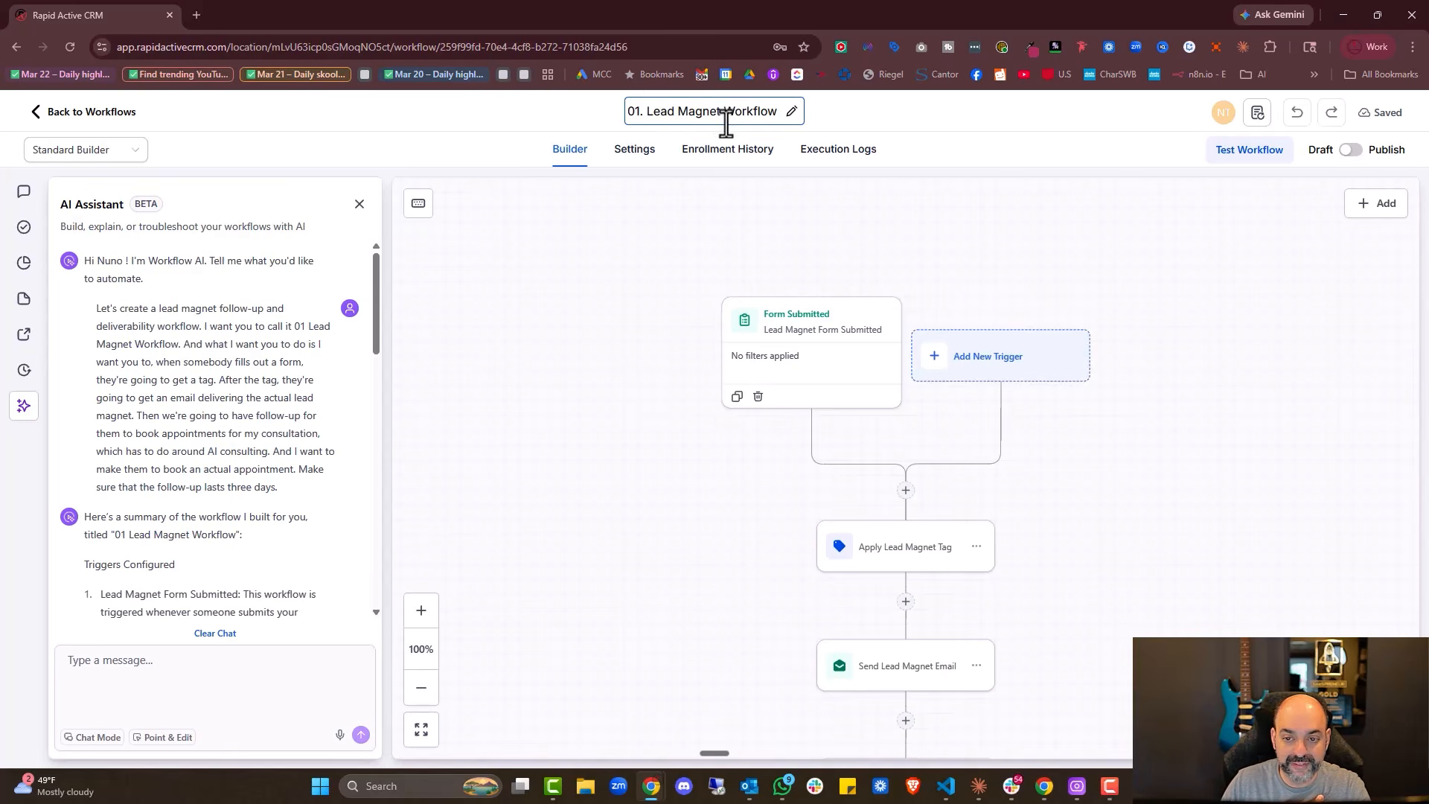
{"action": "key", "text": "BackSpace"}
{"action": "key", "text": "BackSpace"}
{"action": "key", "text": "BackSpace"}
{"action": "key", "text": "BackSpace"}
{"action": "key", "text": "BackSpace"}
{"action": "key", "text": "BackSpace"}
{"action": "key", "text": "BackSpace"}
{"action": "key", "text": "BackSpace"}
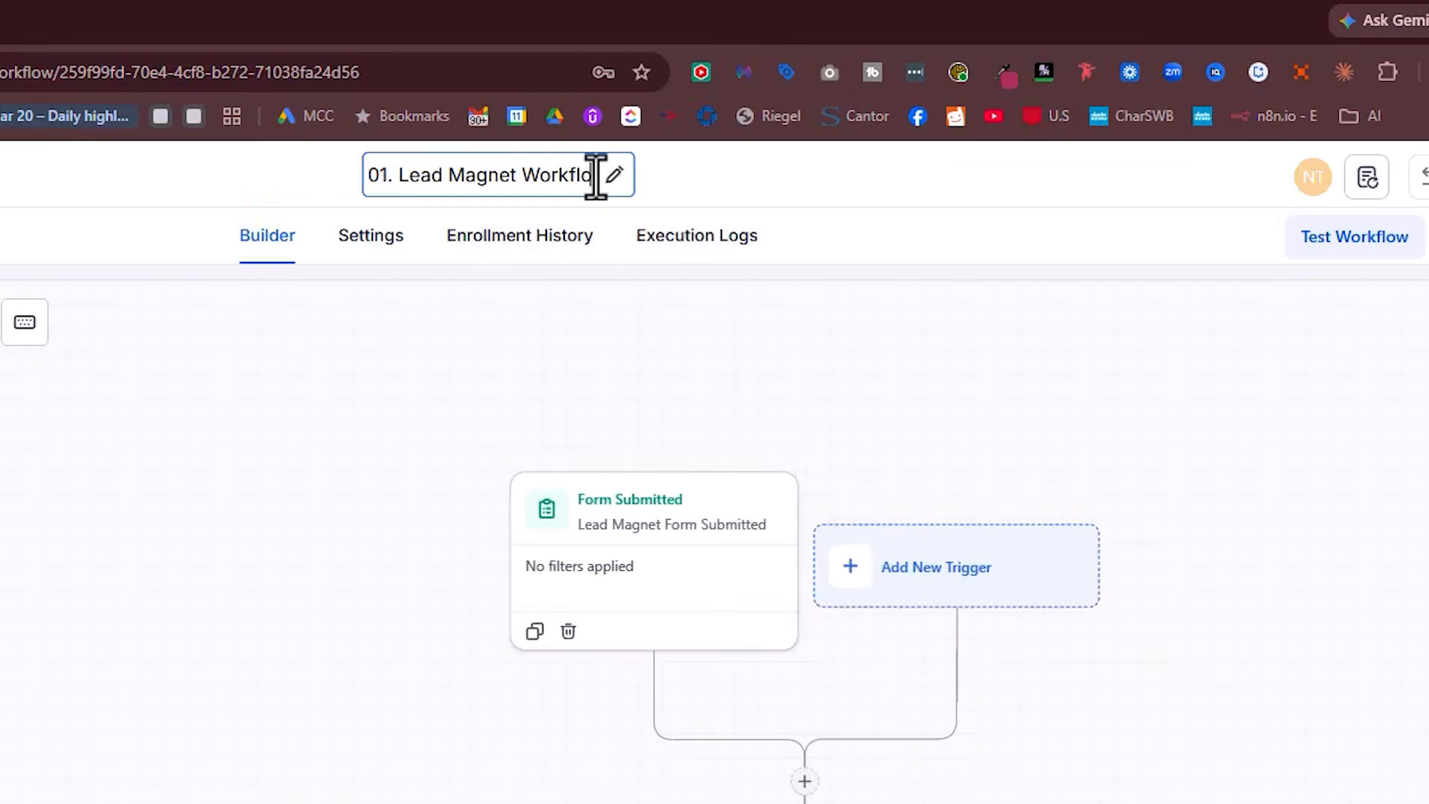
{"action": "type", "text": "Del"}
{"action": "key", "text": "Return"}
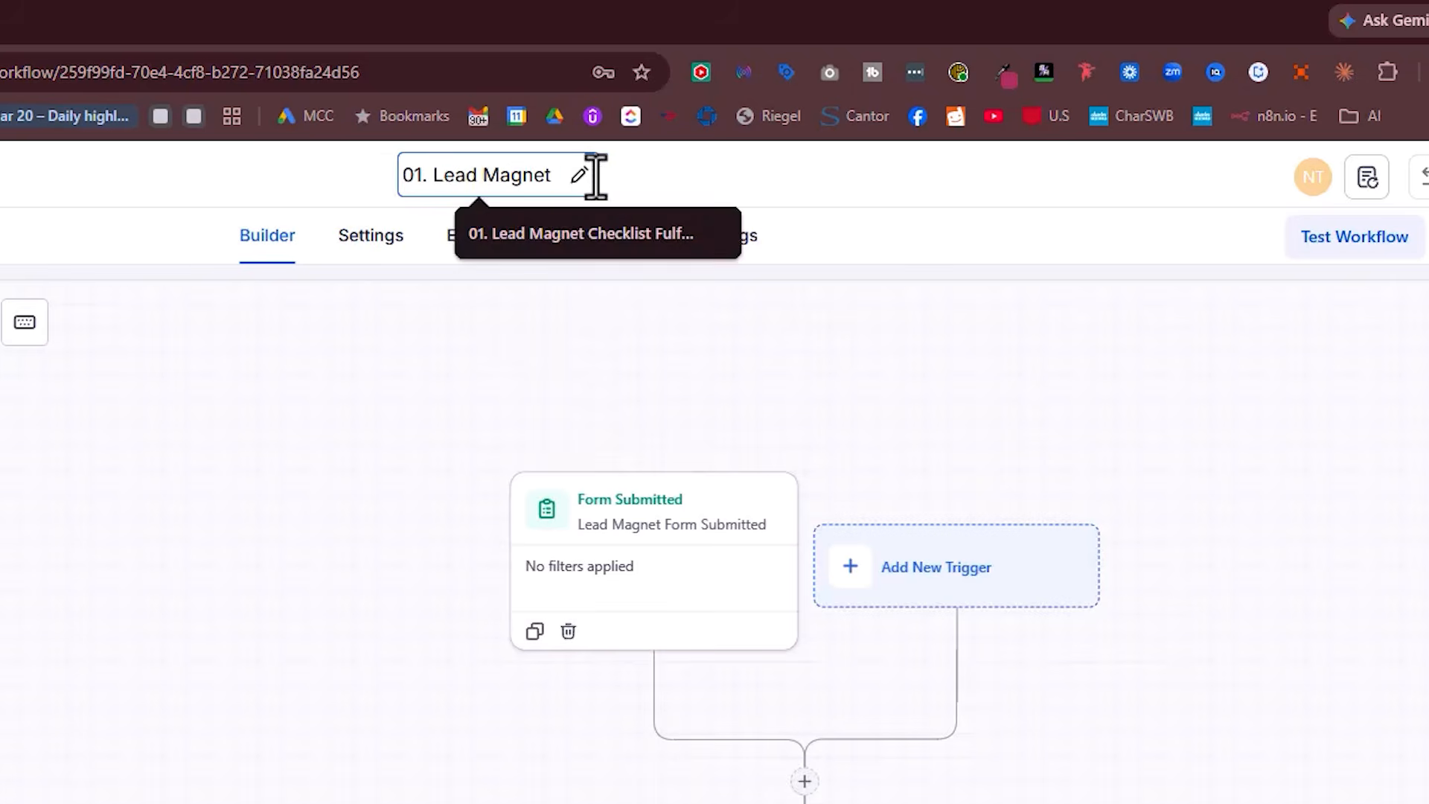
{"action": "type", "text": "delivery and follow-up"}
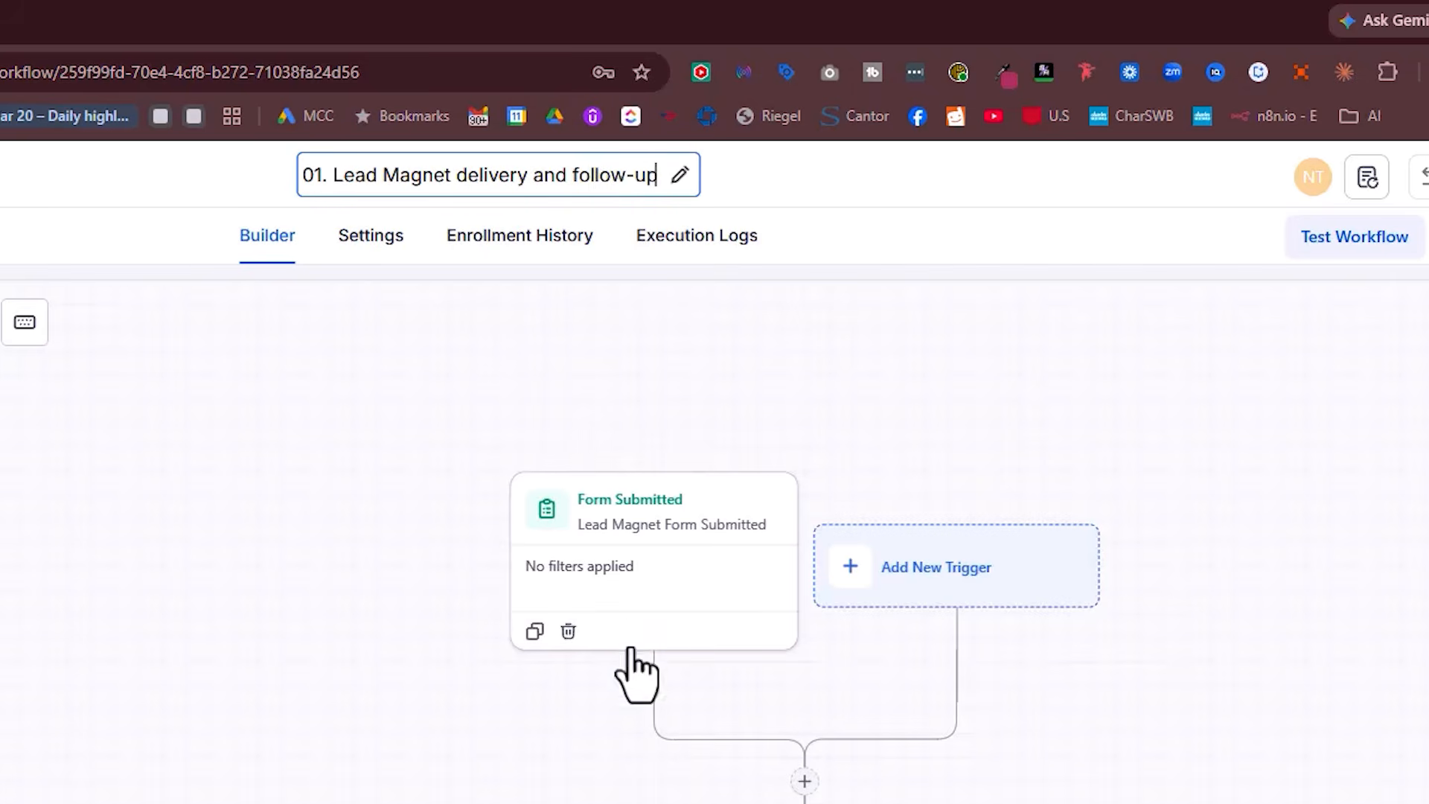
{"action": "left_click", "coordinate": [662, 582]}
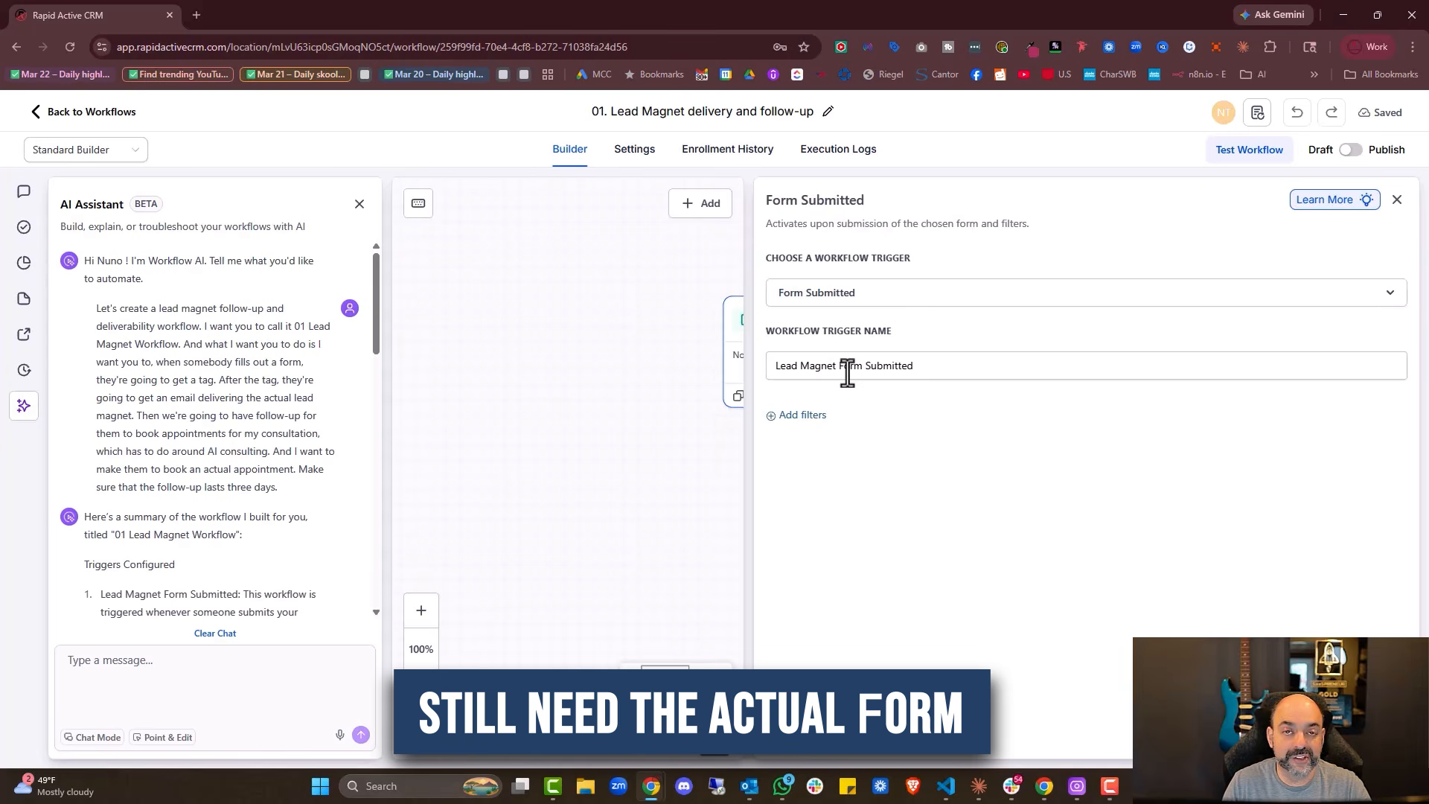
Filter the Form Submitted trigger with 'Form is' L01. Lead Magnet :: Free Checklist and save
{"action": "left_click", "coordinate": [806, 417]}
{"action": "left_click", "coordinate": [864, 446]}
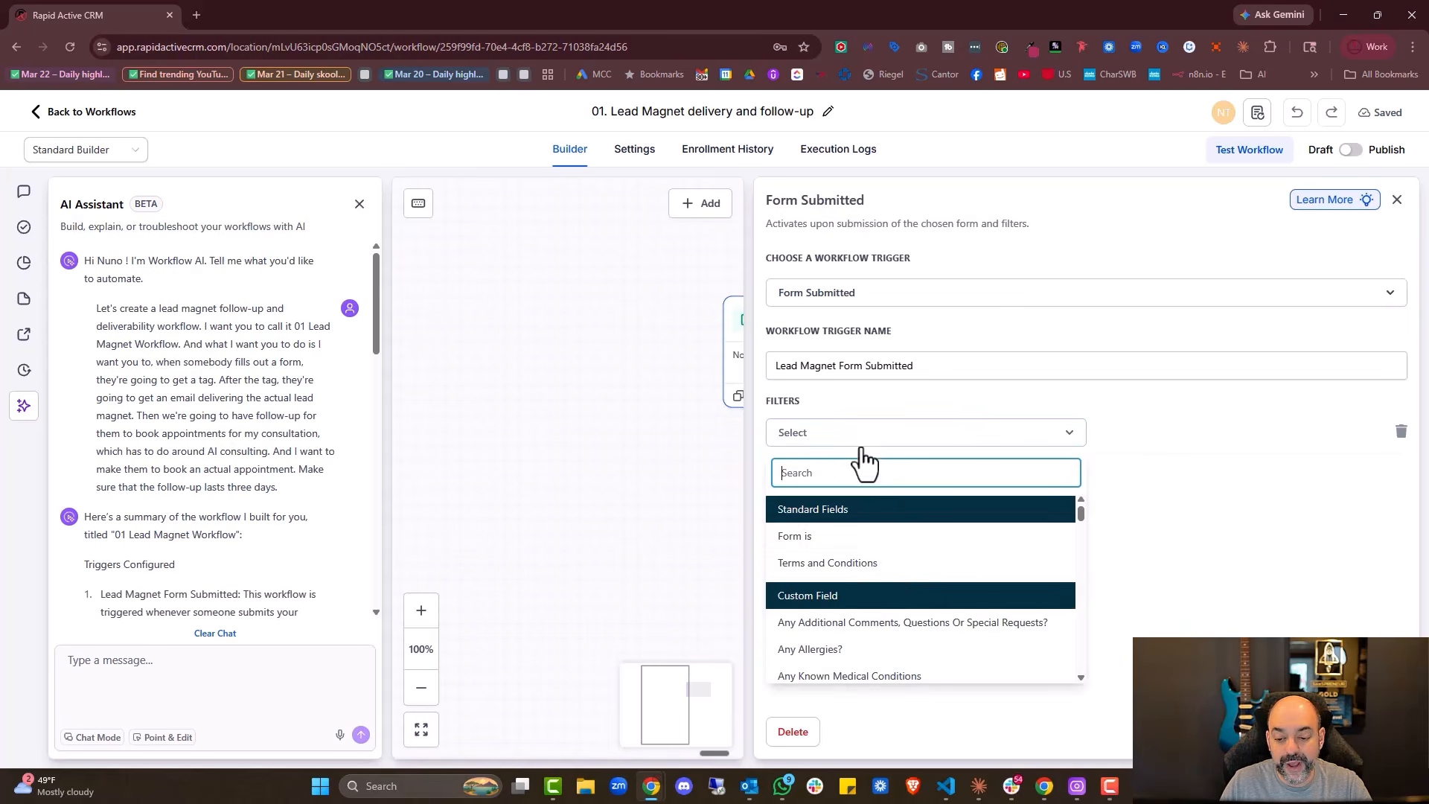
{"action": "left_click", "coordinate": [885, 535]}
{"action": "left_click", "coordinate": [1206, 437]}
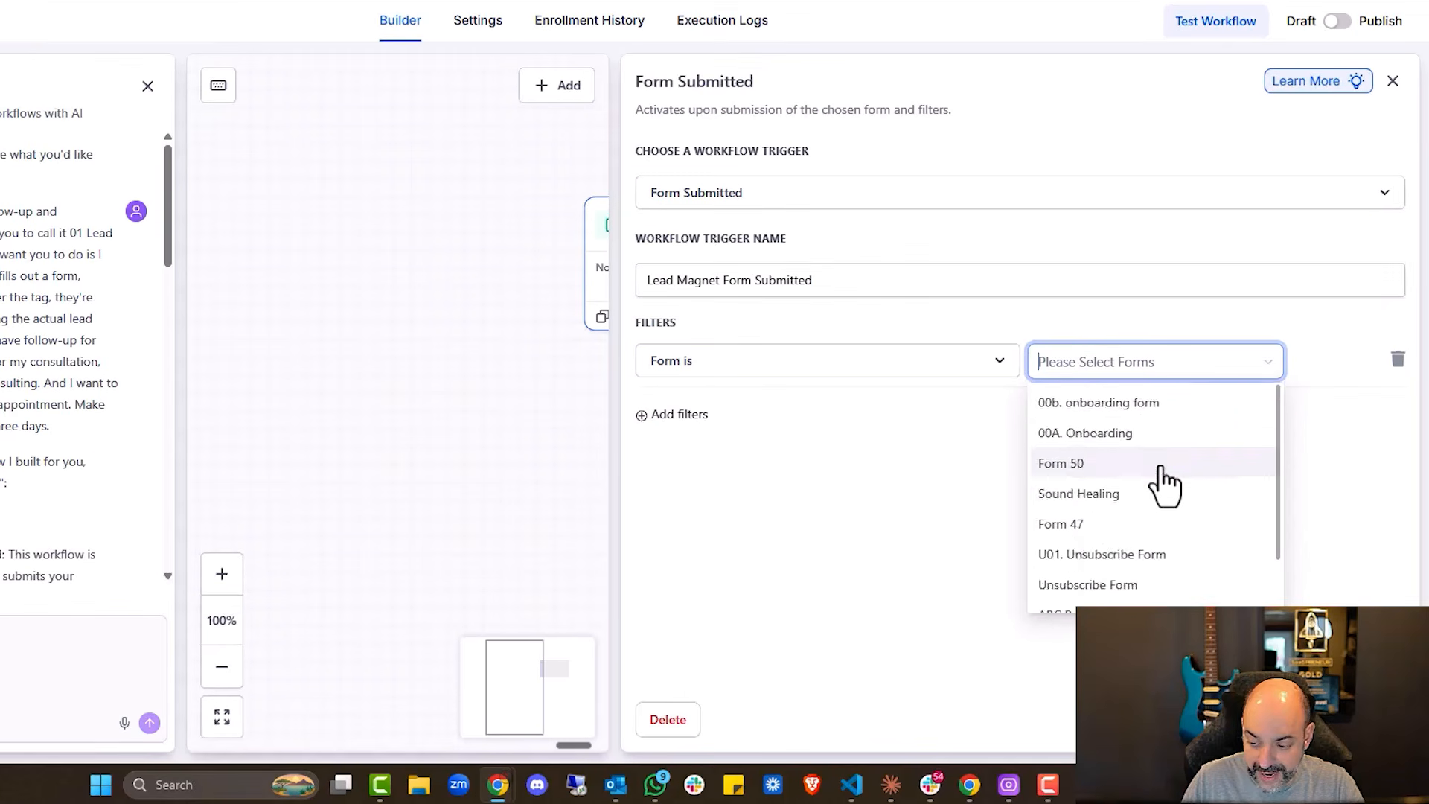
{"action": "scroll", "coordinate": [1207, 536], "scroll_direction": "down", "scroll_amount": 1}
{"action": "scroll", "coordinate": [1161, 480], "scroll_direction": "down", "scroll_amount": 10}
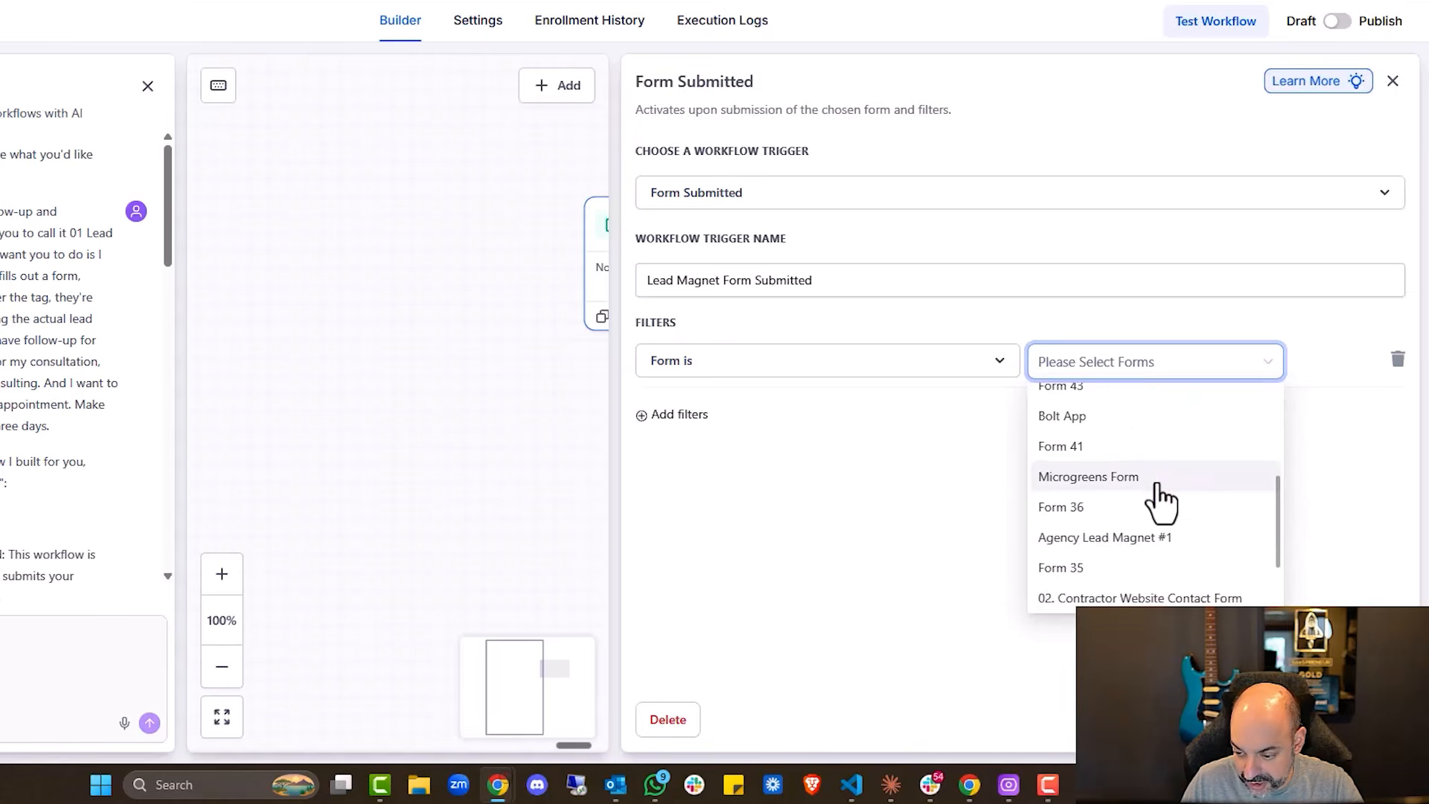
{"action": "scroll", "coordinate": [1164, 565], "scroll_direction": "down", "scroll_amount": 1}
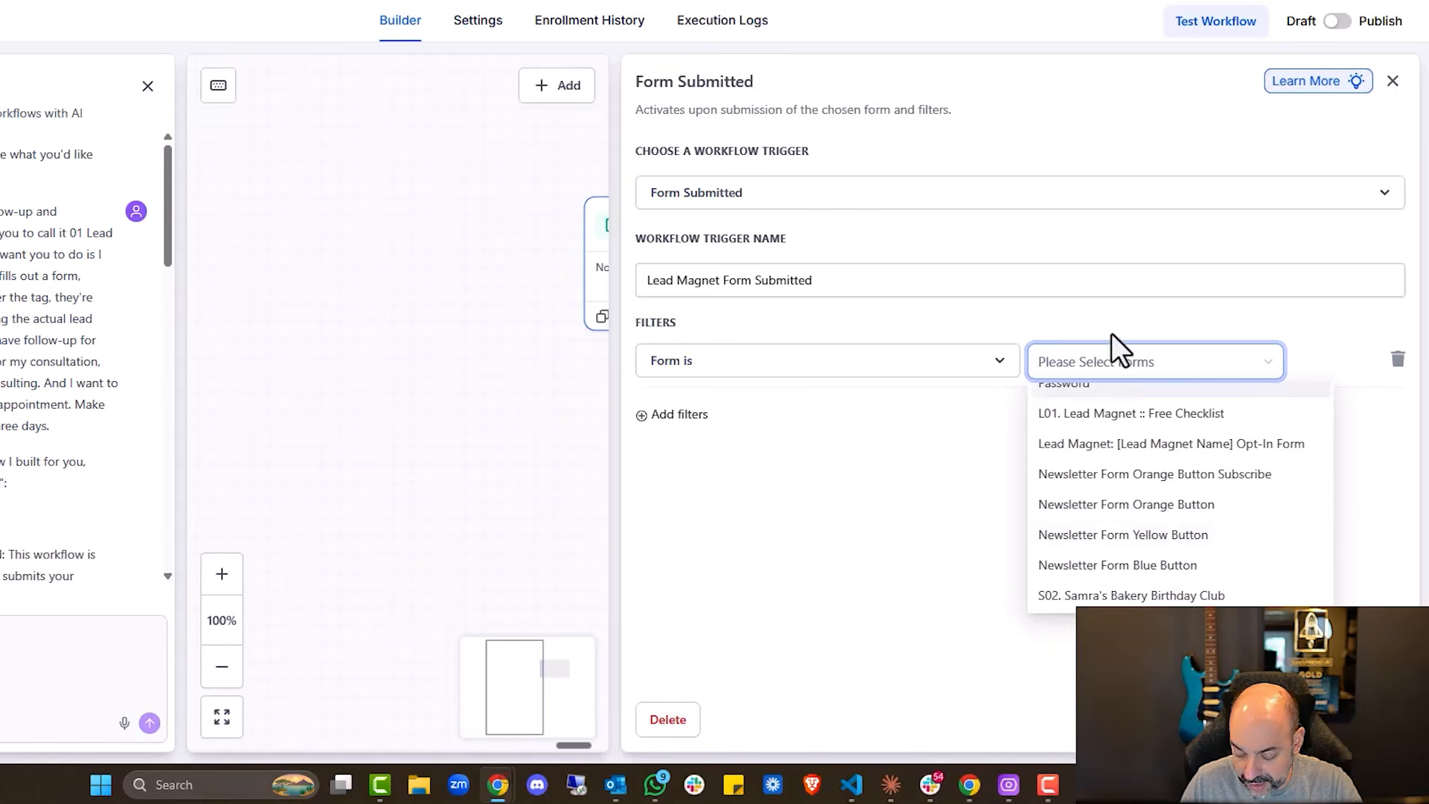
{"action": "type", "text": "lead"}
{"action": "left_click", "coordinate": [1153, 436]}
{"action": "left_click", "coordinate": [878, 476]}
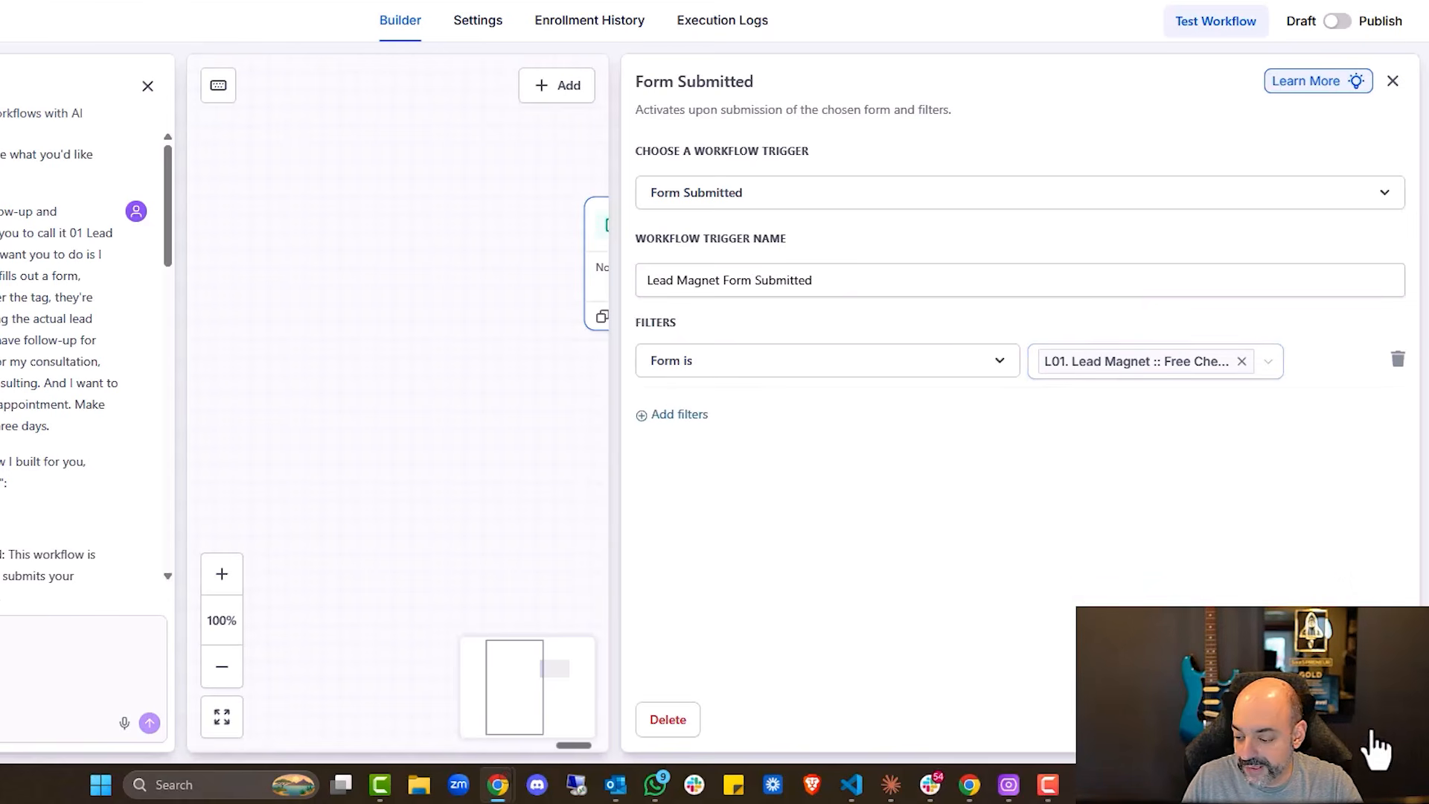
{"action": "left_click", "coordinate": [1389, 749]}
Swap the Apply Lead Magnet Tag step's 'lead magnet requested' tag for 'new lead'
{"action": "scroll", "coordinate": [893, 372], "scroll_direction": "down", "scroll_amount": 1}
{"action": "left_click", "coordinate": [765, 367]}
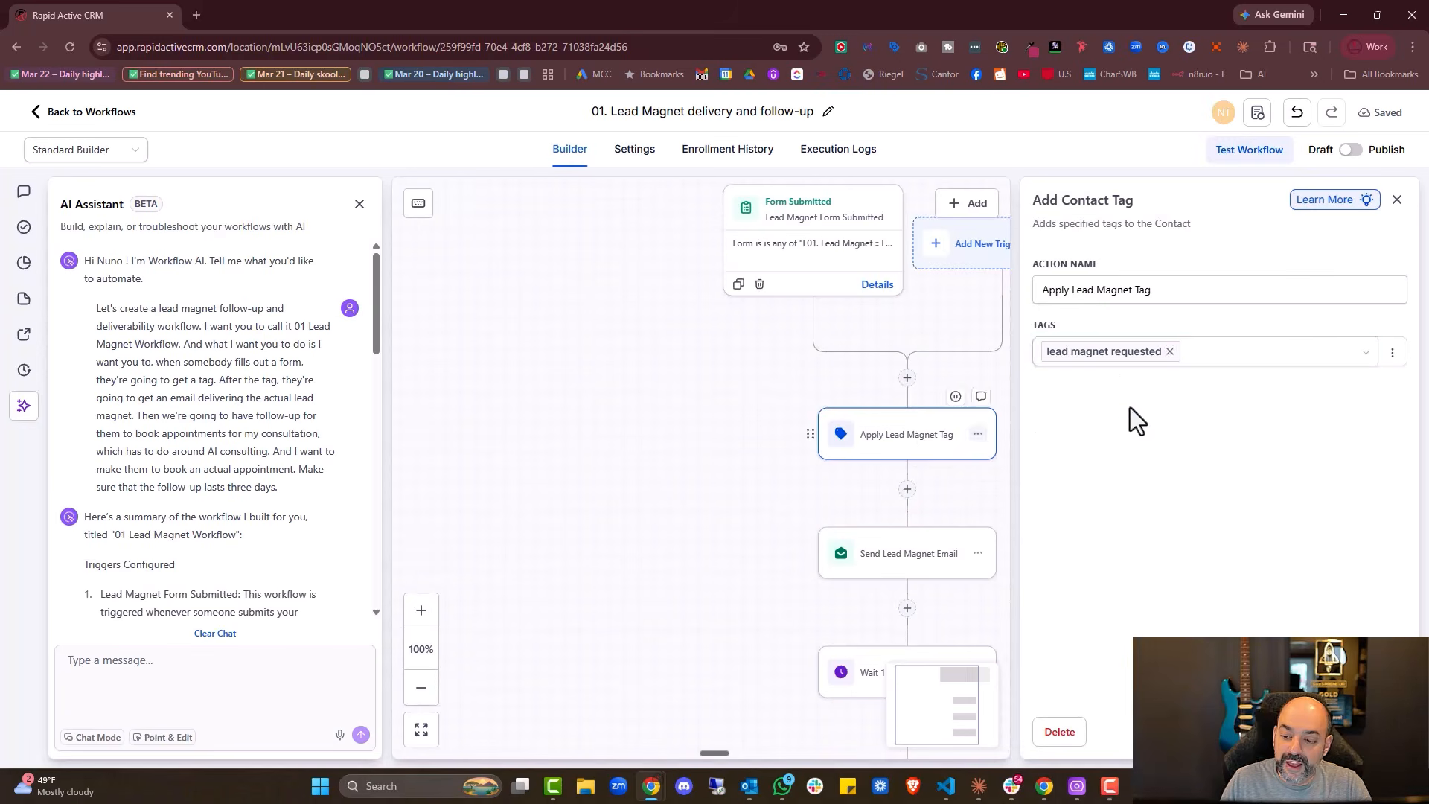
{"action": "left_click", "coordinate": [1169, 351]}
{"action": "left_click", "coordinate": [1144, 356]}
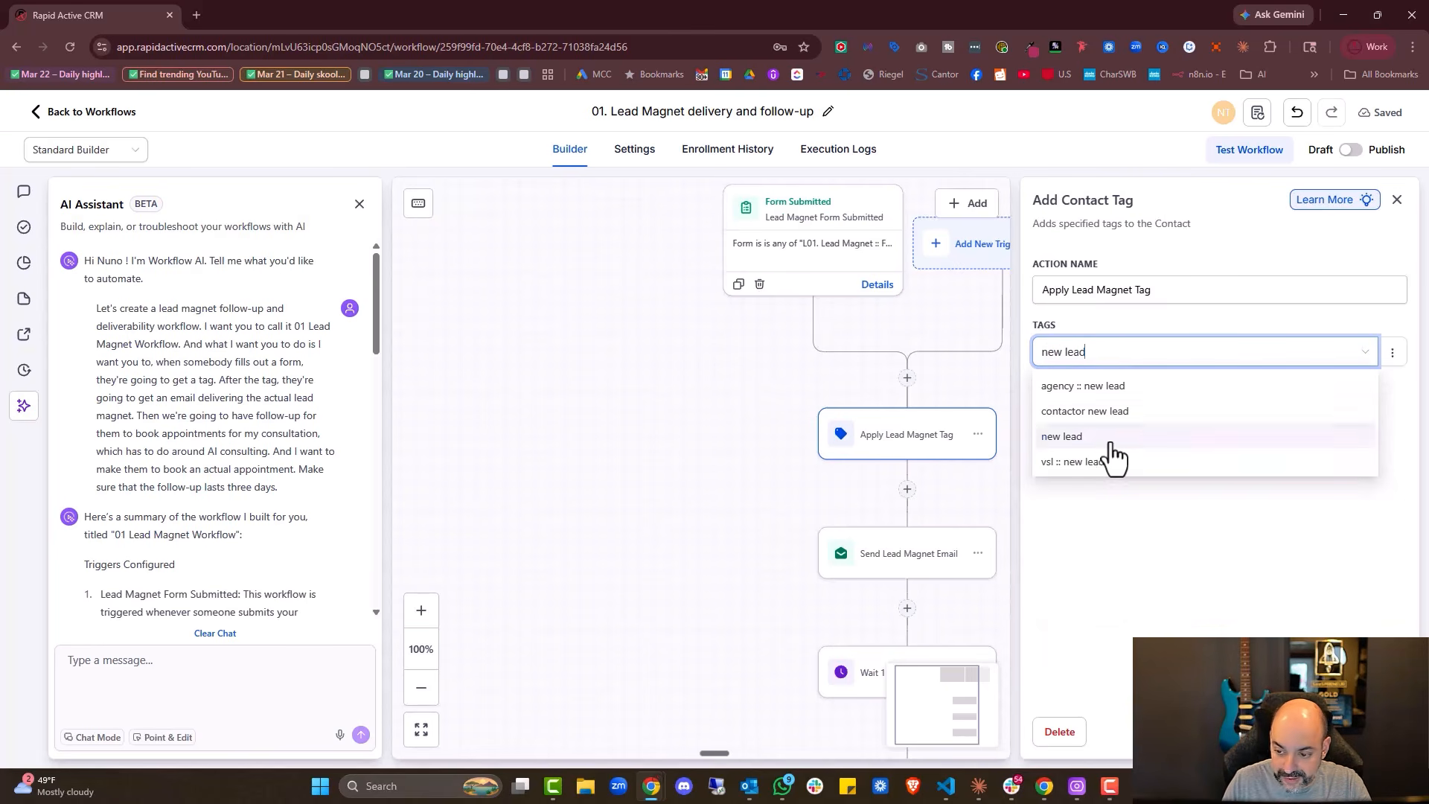
{"action": "left_click", "coordinate": [1367, 732]}
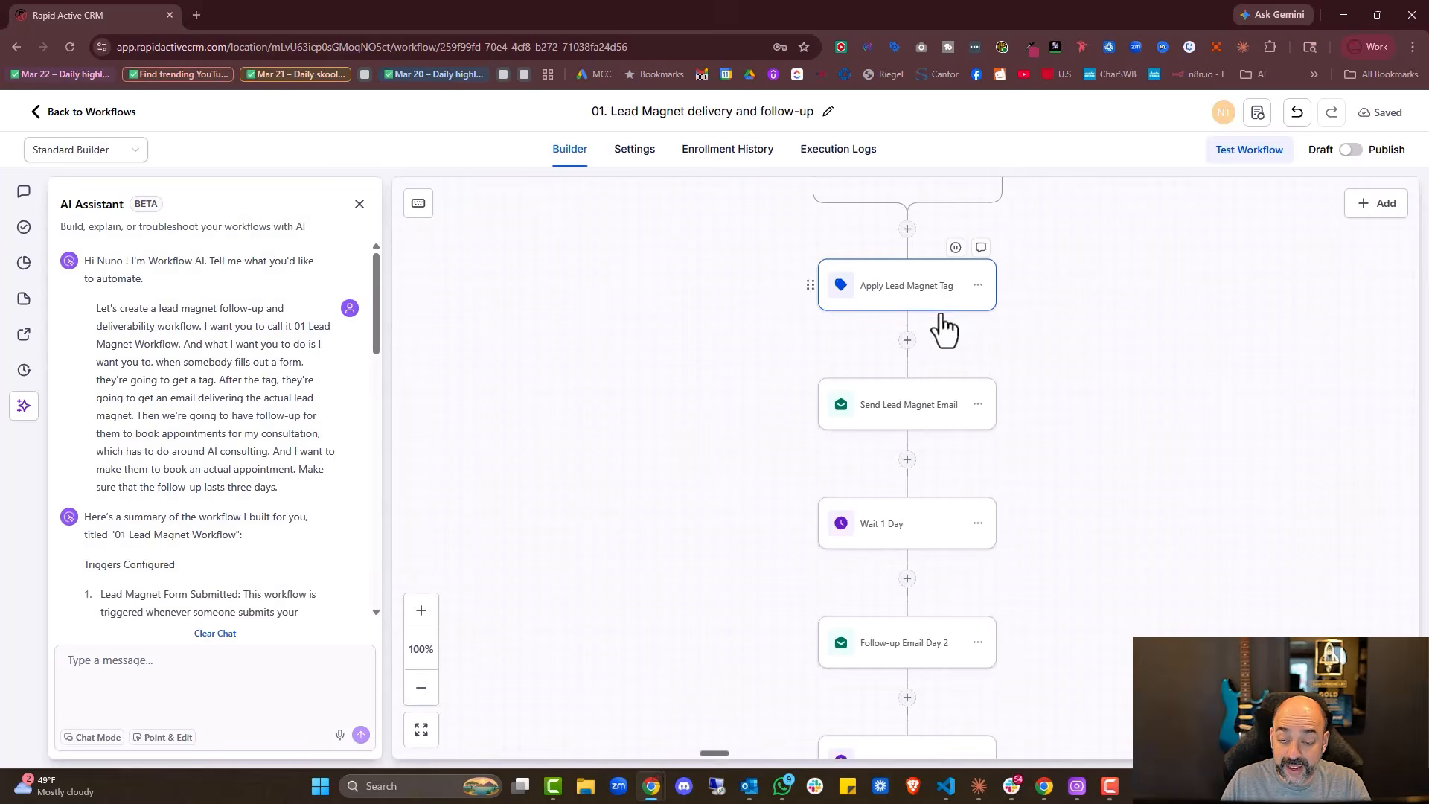
{"action": "left_click", "coordinate": [823, 334]}
Fill in the lead magnet email's From Name with the sender's name and paste the From Email
{"action": "scroll", "coordinate": [1228, 342], "scroll_direction": "down", "scroll_amount": 6}
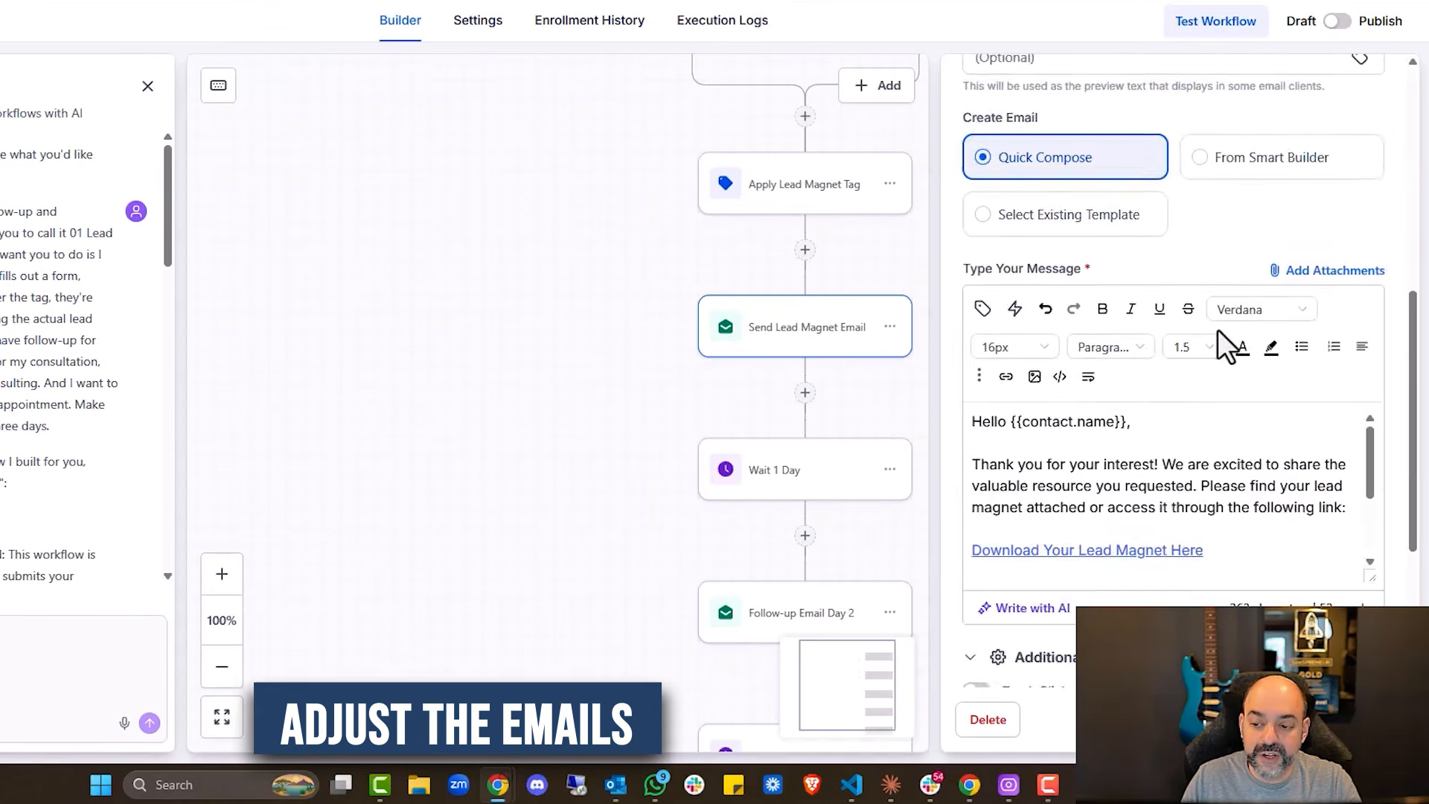
{"action": "scroll", "coordinate": [1224, 344], "scroll_direction": "up", "scroll_amount": 5}
{"action": "left_click", "coordinate": [1062, 205]}
{"action": "type", "text": "N"}
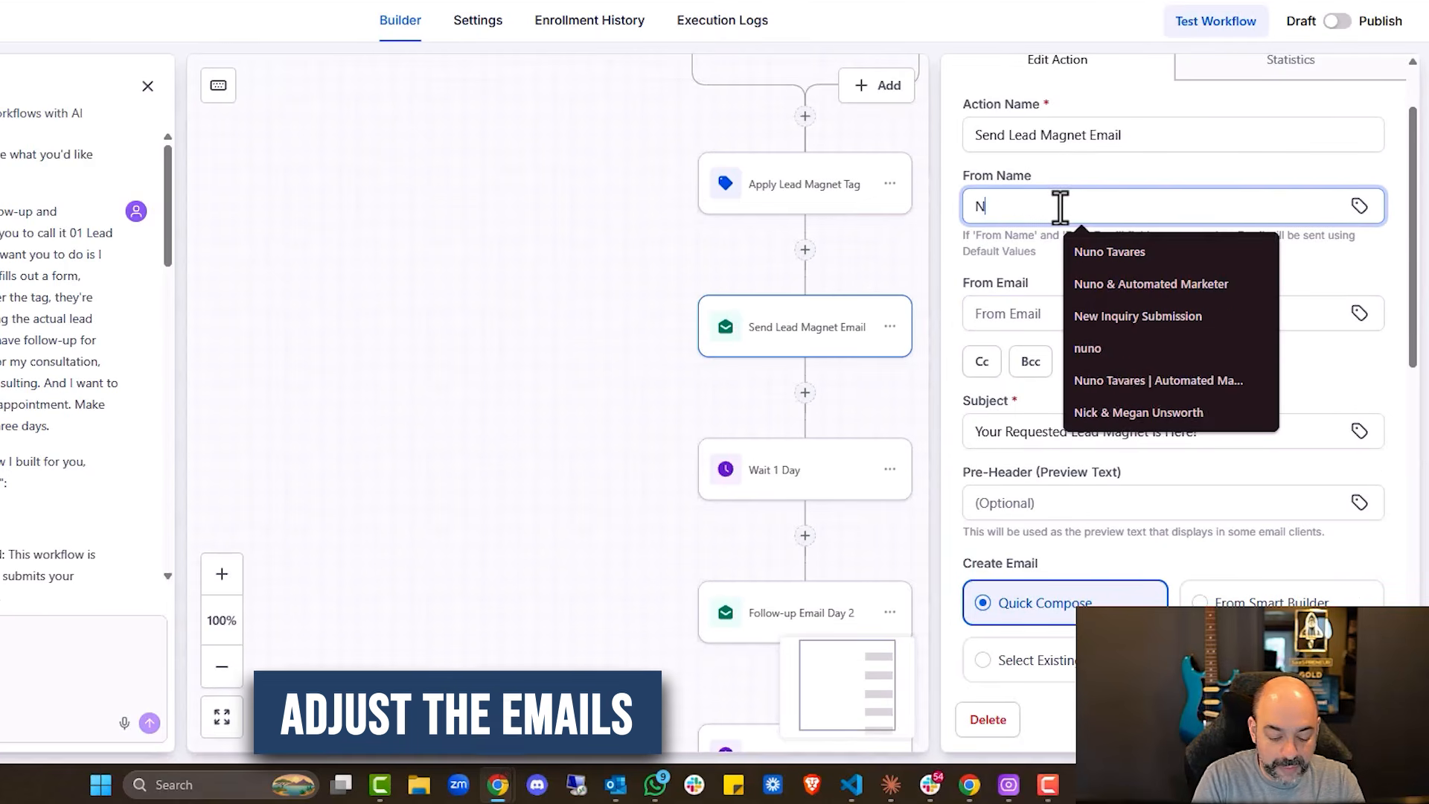
{"action": "type", "text": "uno"}
{"action": "key", "text": "Down"}
{"action": "key", "text": "Return"}
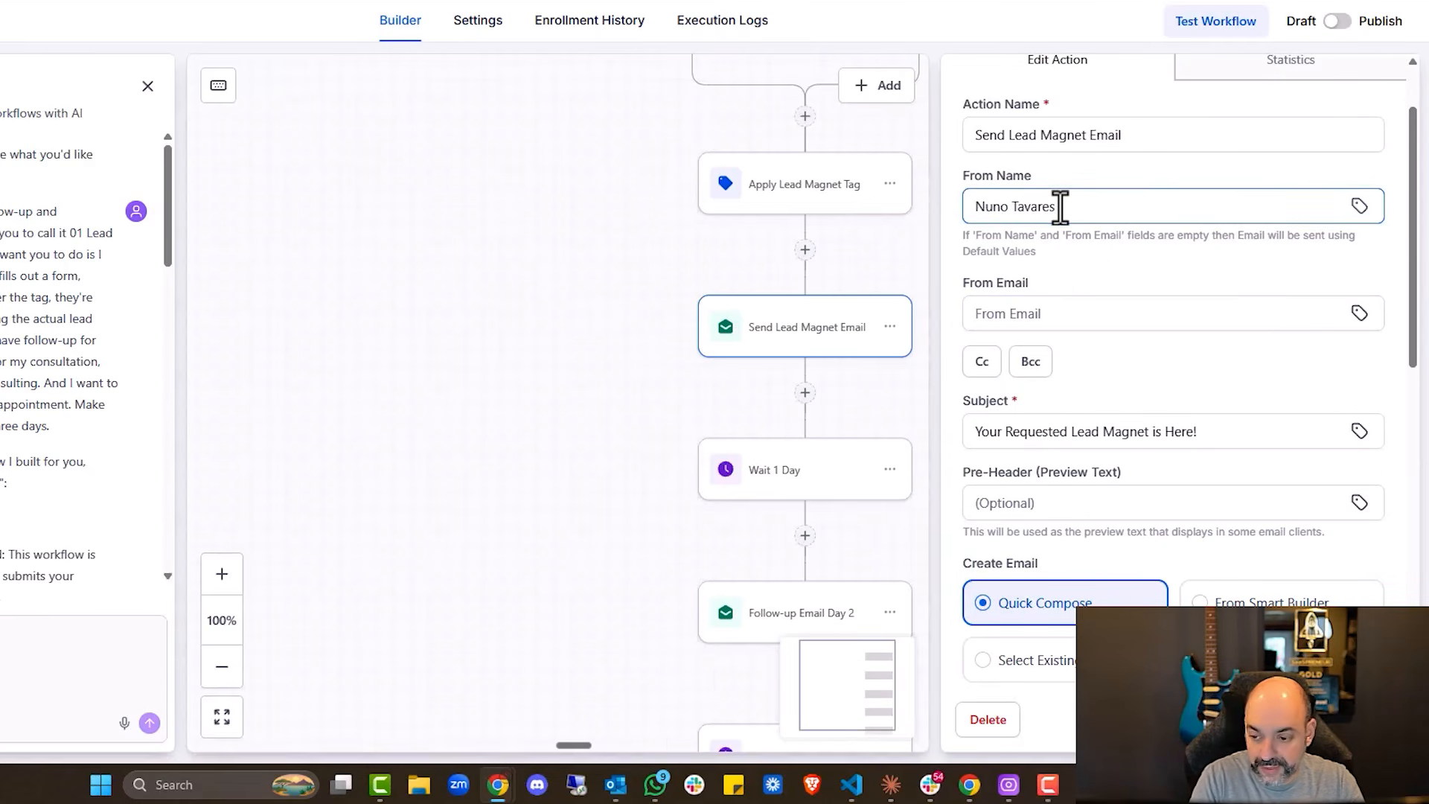
{"action": "left_click", "coordinate": [989, 320]}
{"action": "key", "text": "ctrl+v"}
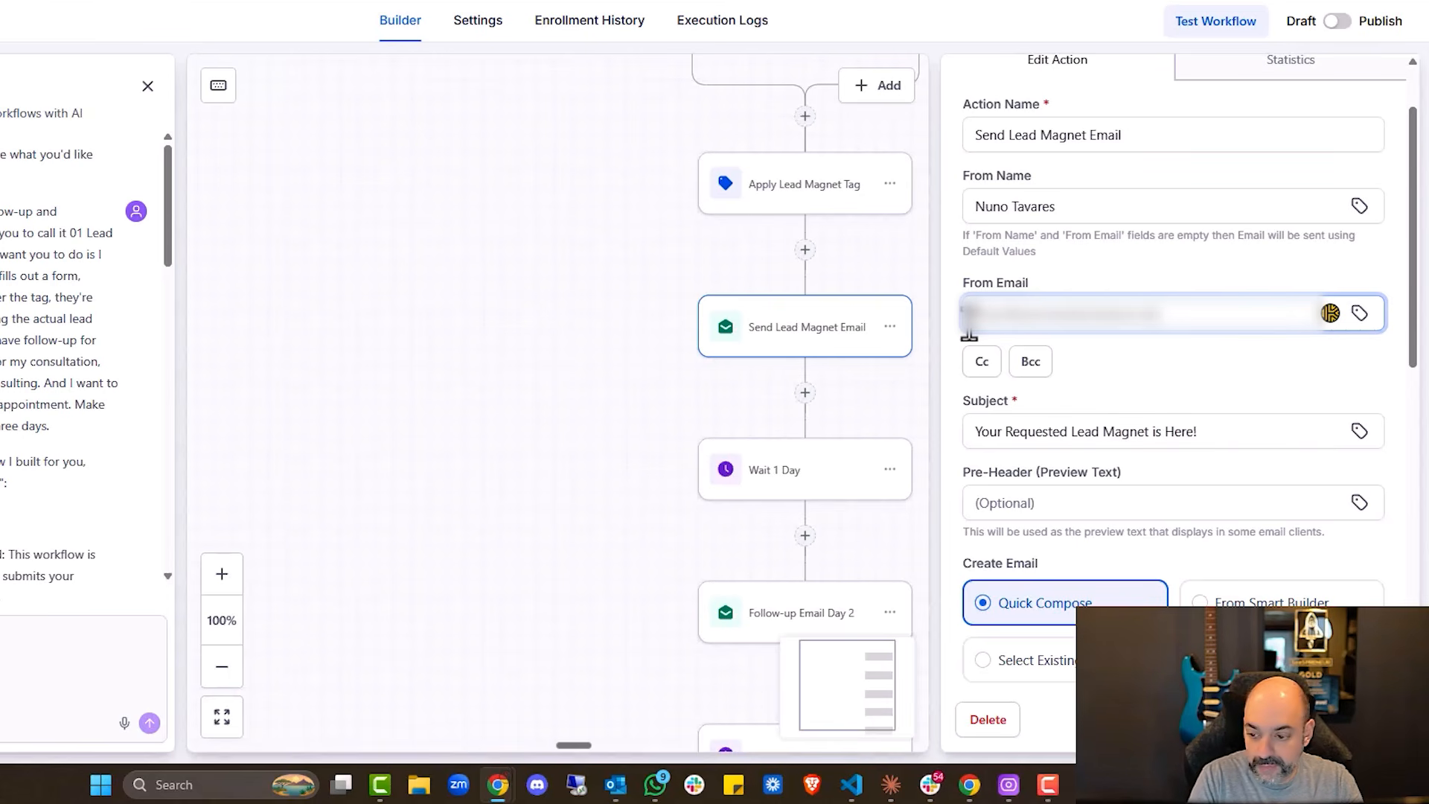
Replace the email subject with a pasted one and open the download link's link settings
{"action": "scroll", "coordinate": [1139, 319], "scroll_direction": "down", "scroll_amount": 3}
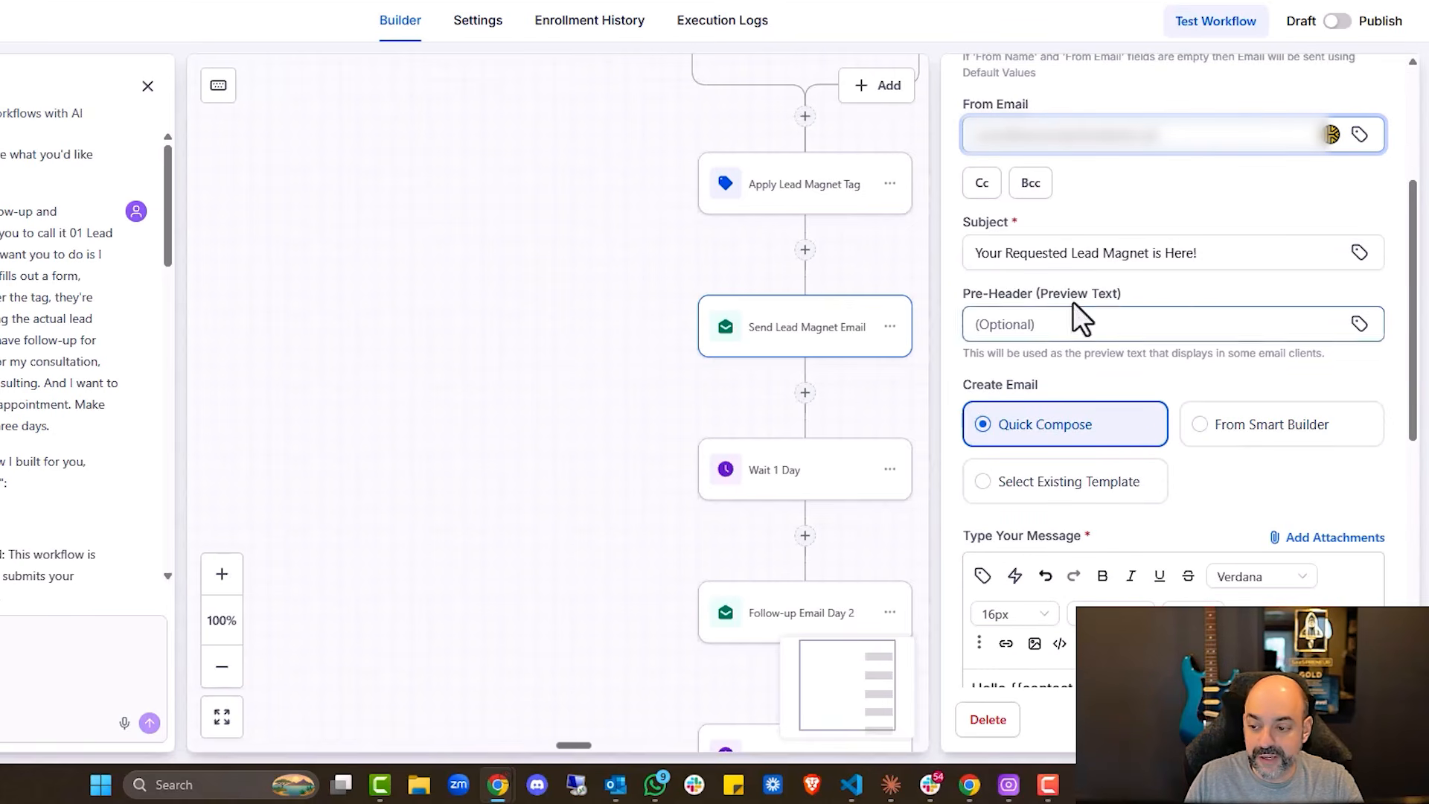
{"action": "triple_click", "coordinate": [1139, 254]}
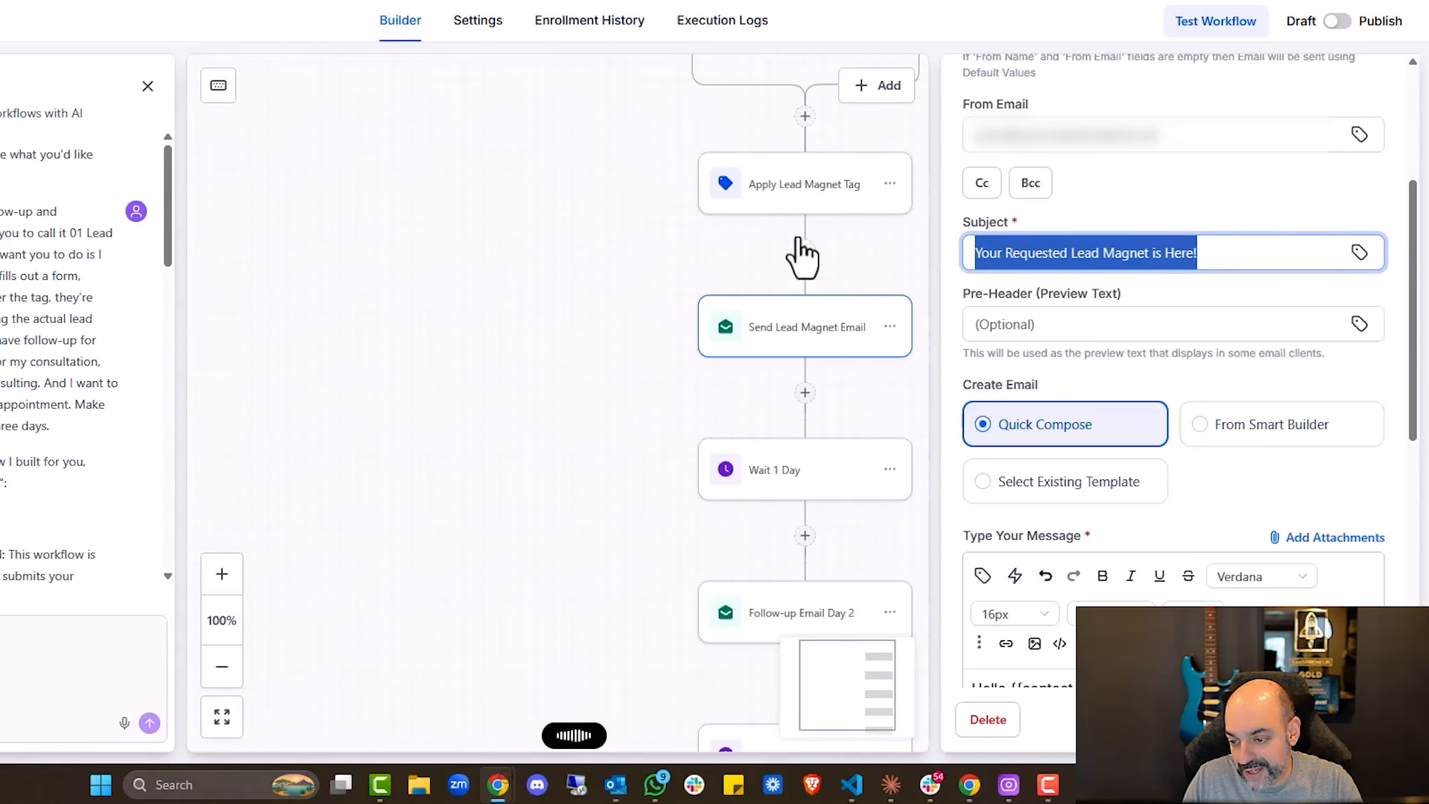
{"action": "type", "text": "Here is your checklist"}
{"action": "scroll", "coordinate": [1148, 376], "scroll_direction": "down", "scroll_amount": 2}
{"action": "scroll", "coordinate": [1080, 433], "scroll_direction": "down", "scroll_amount": 2}
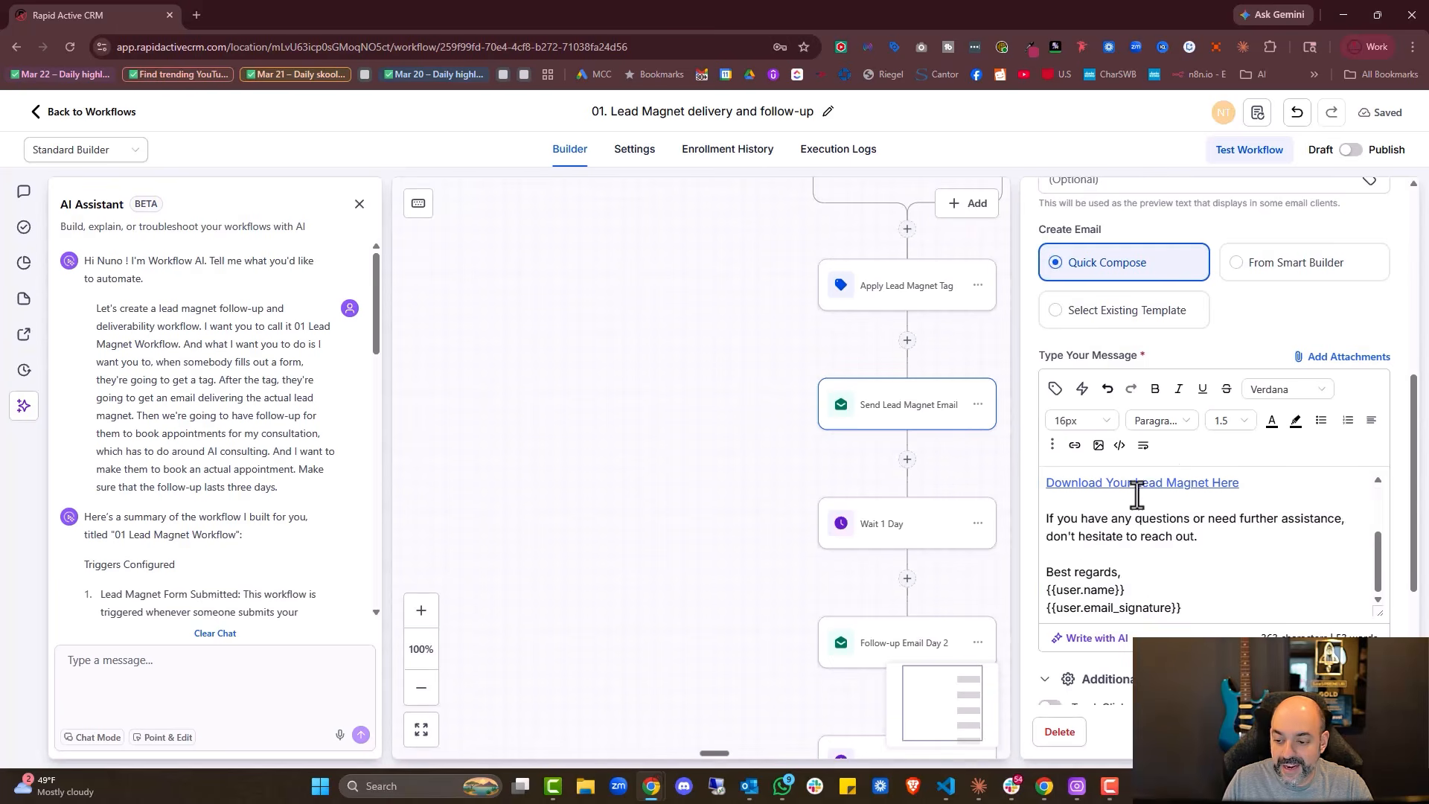
{"action": "scroll", "coordinate": [1136, 494], "scroll_direction": "up", "scroll_amount": 3}
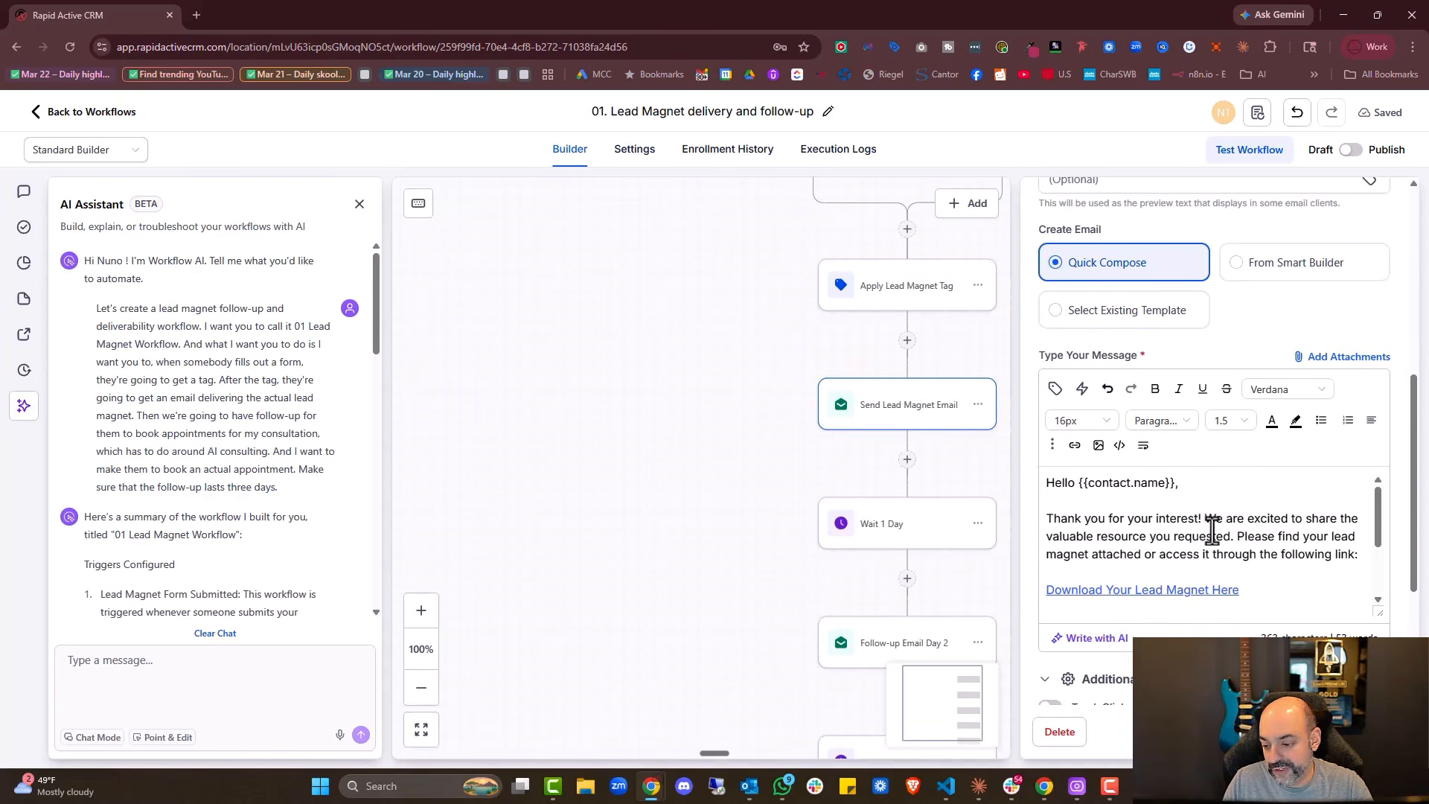
{"action": "scroll", "coordinate": [1212, 530], "scroll_direction": "down", "scroll_amount": 2}
{"action": "left_click_drag", "start_coordinate": [1237, 517], "coordinate": [1035, 519]}
{"action": "left_click", "coordinate": [1074, 444]}
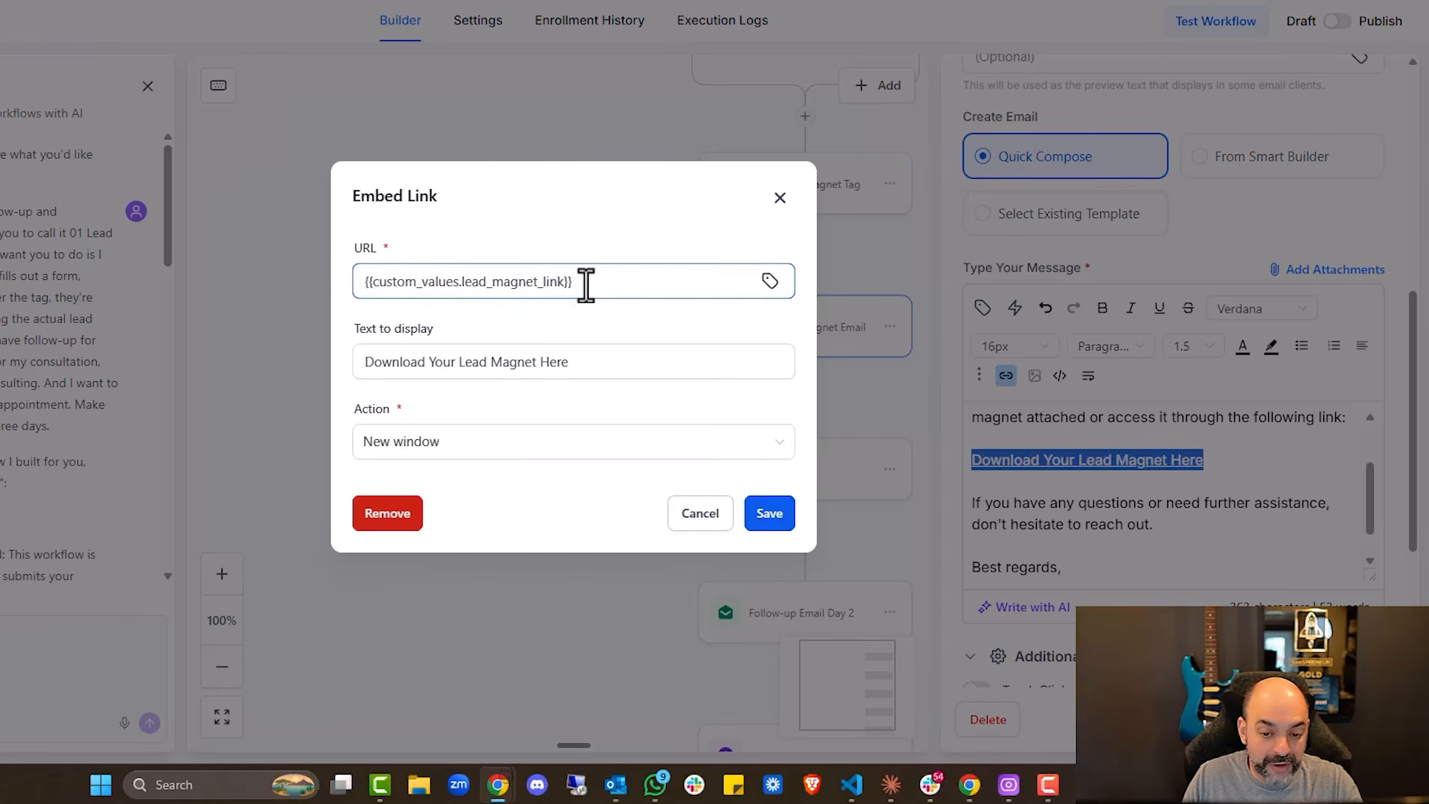
Duplicate the browser tab holding the 01. Lead Magnet delivery and follow-up workflow
{"action": "right_click", "coordinate": [160, 17]}
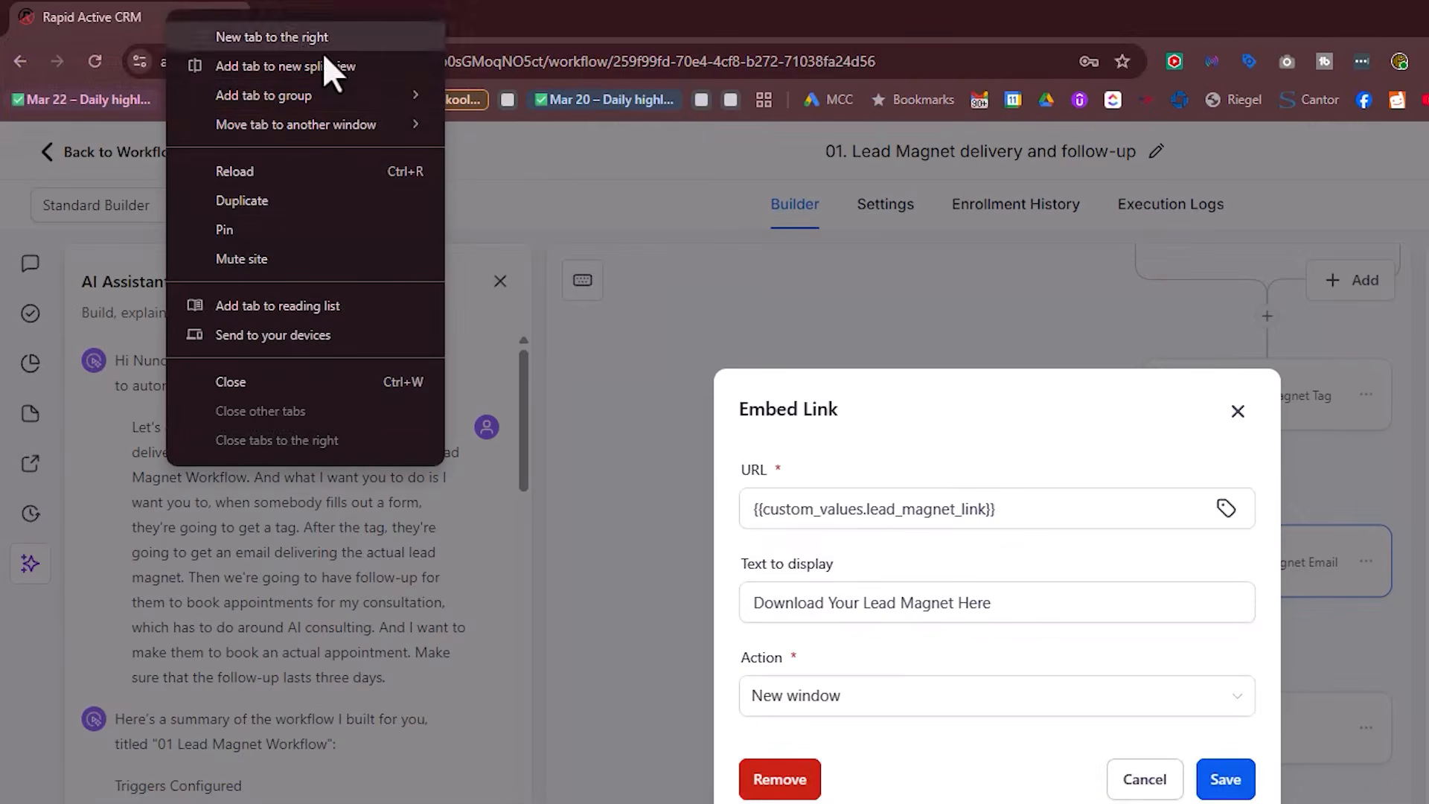
{"action": "left_click", "coordinate": [386, 201]}
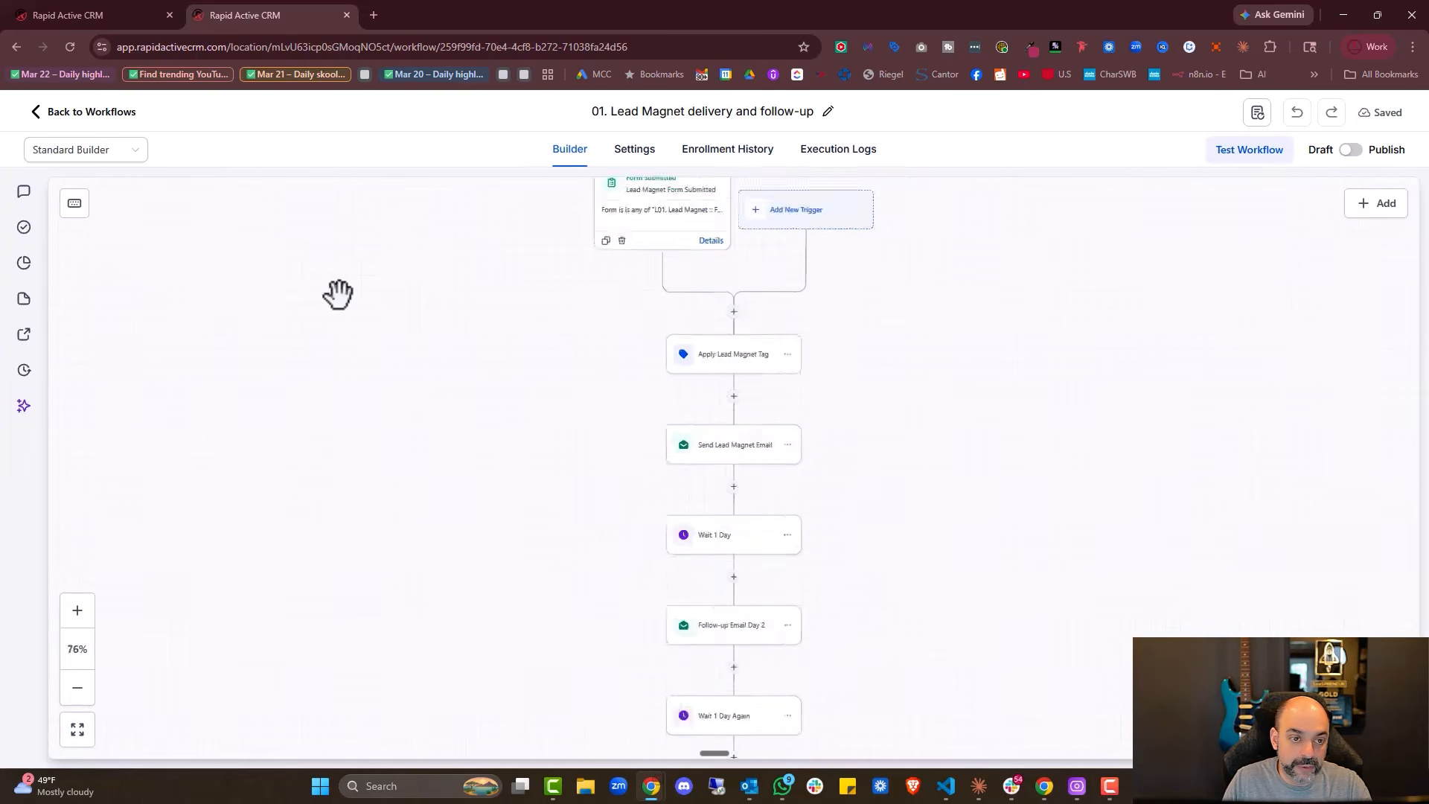
Leave the builder and open Settings > Custom Values, listing 50 values per page
{"action": "left_click", "coordinate": [40, 119]}
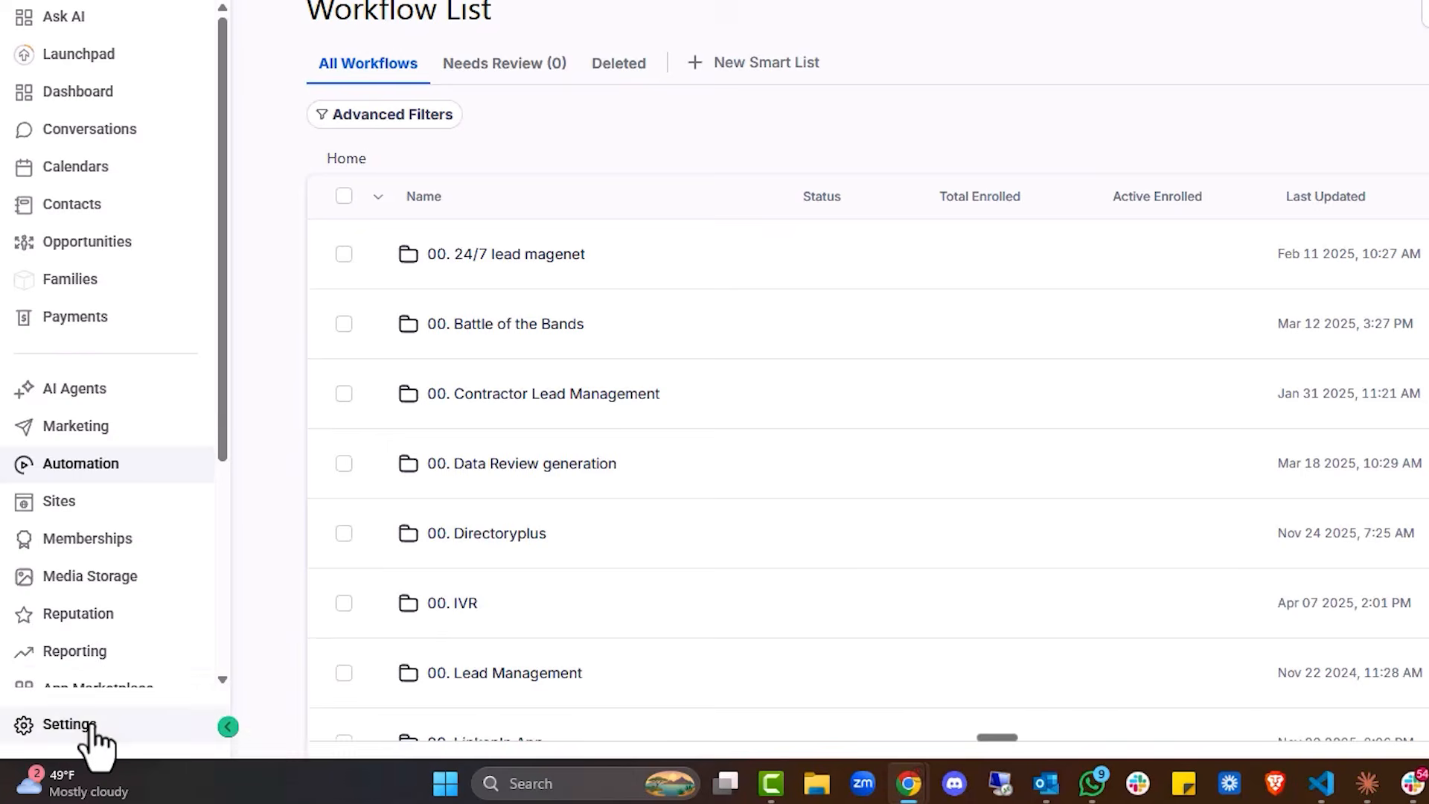
{"action": "left_click", "coordinate": [63, 744]}
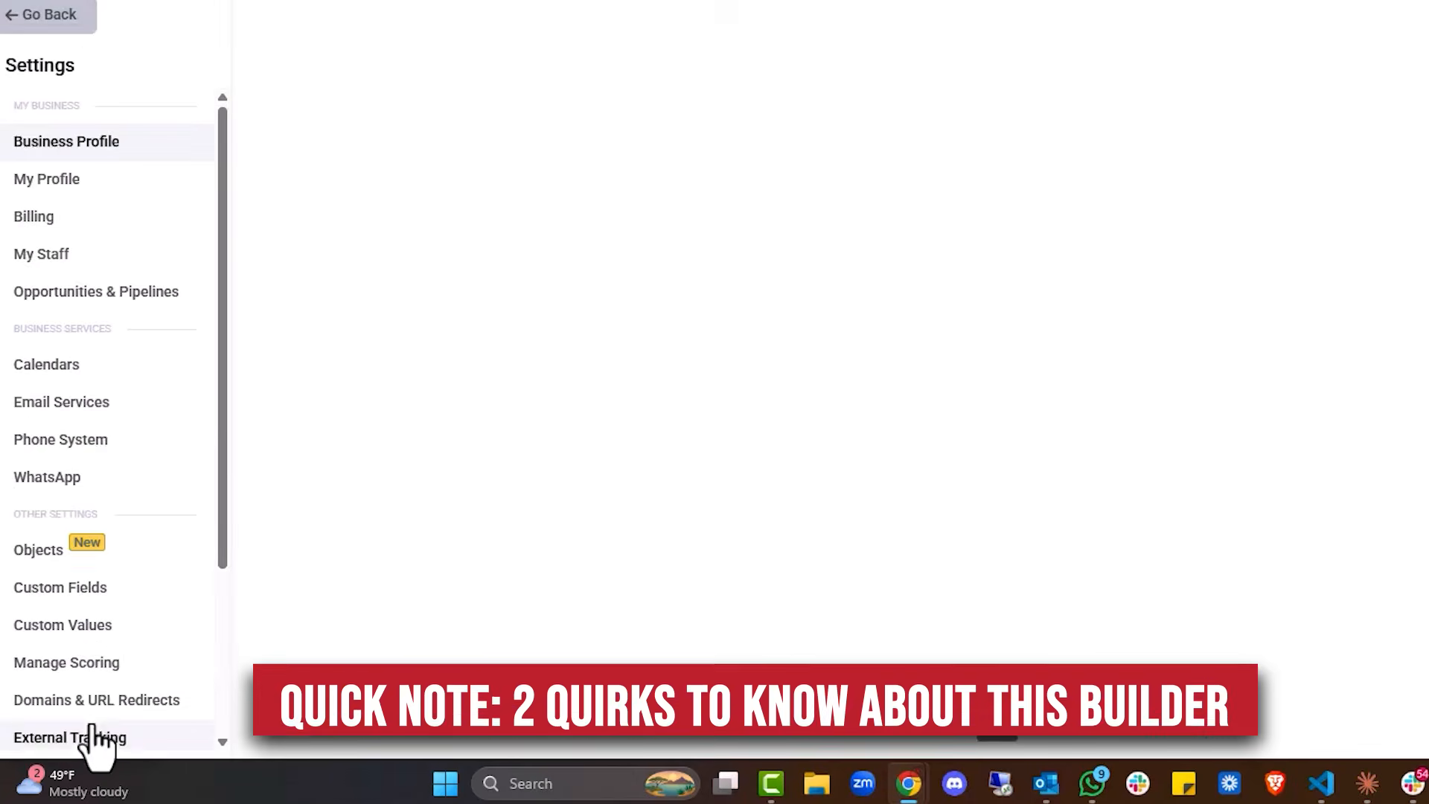
{"action": "scroll", "coordinate": [119, 462], "scroll_direction": "down", "scroll_amount": 3}
{"action": "left_click", "coordinate": [110, 428]}
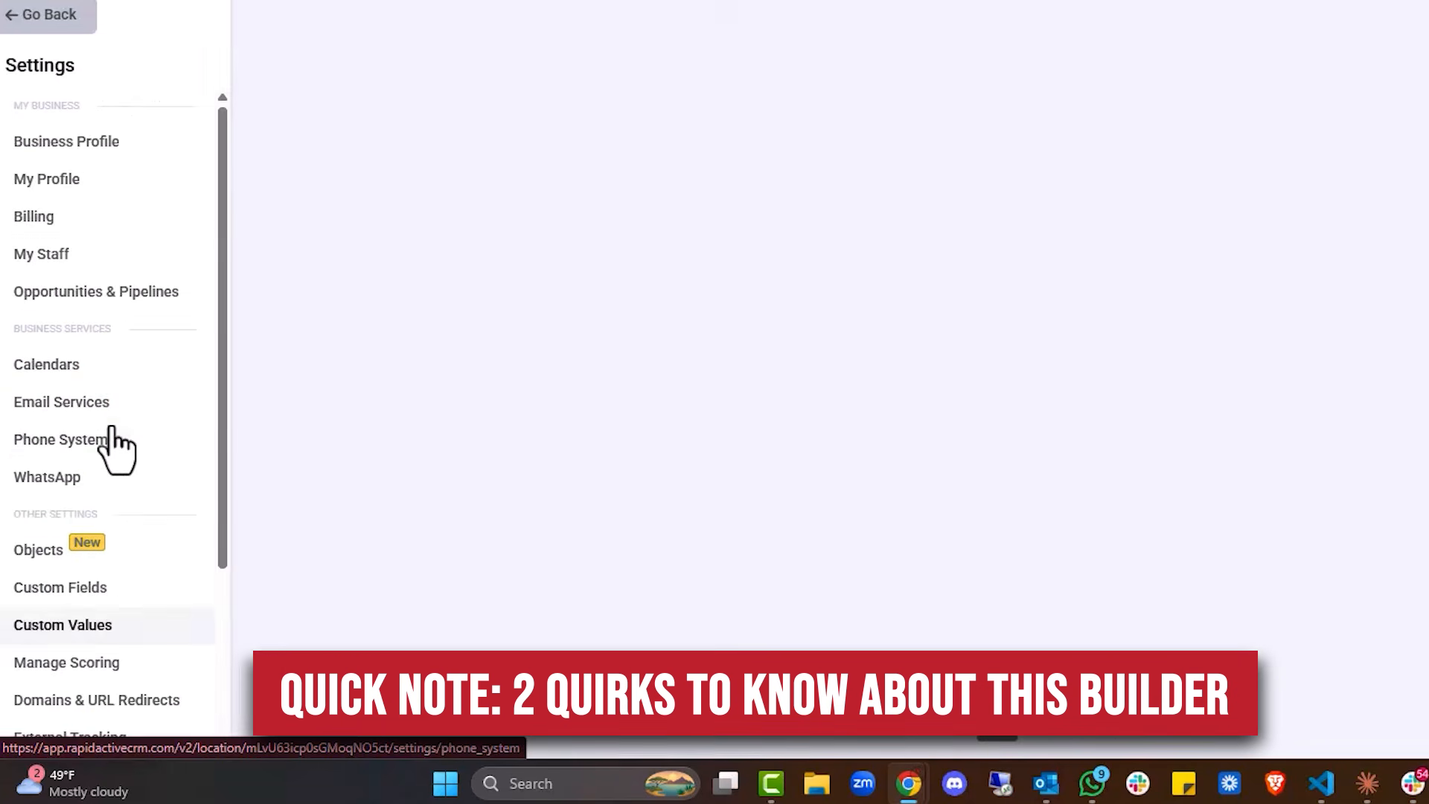
{"action": "scroll", "coordinate": [543, 219], "scroll_direction": "down", "scroll_amount": 4}
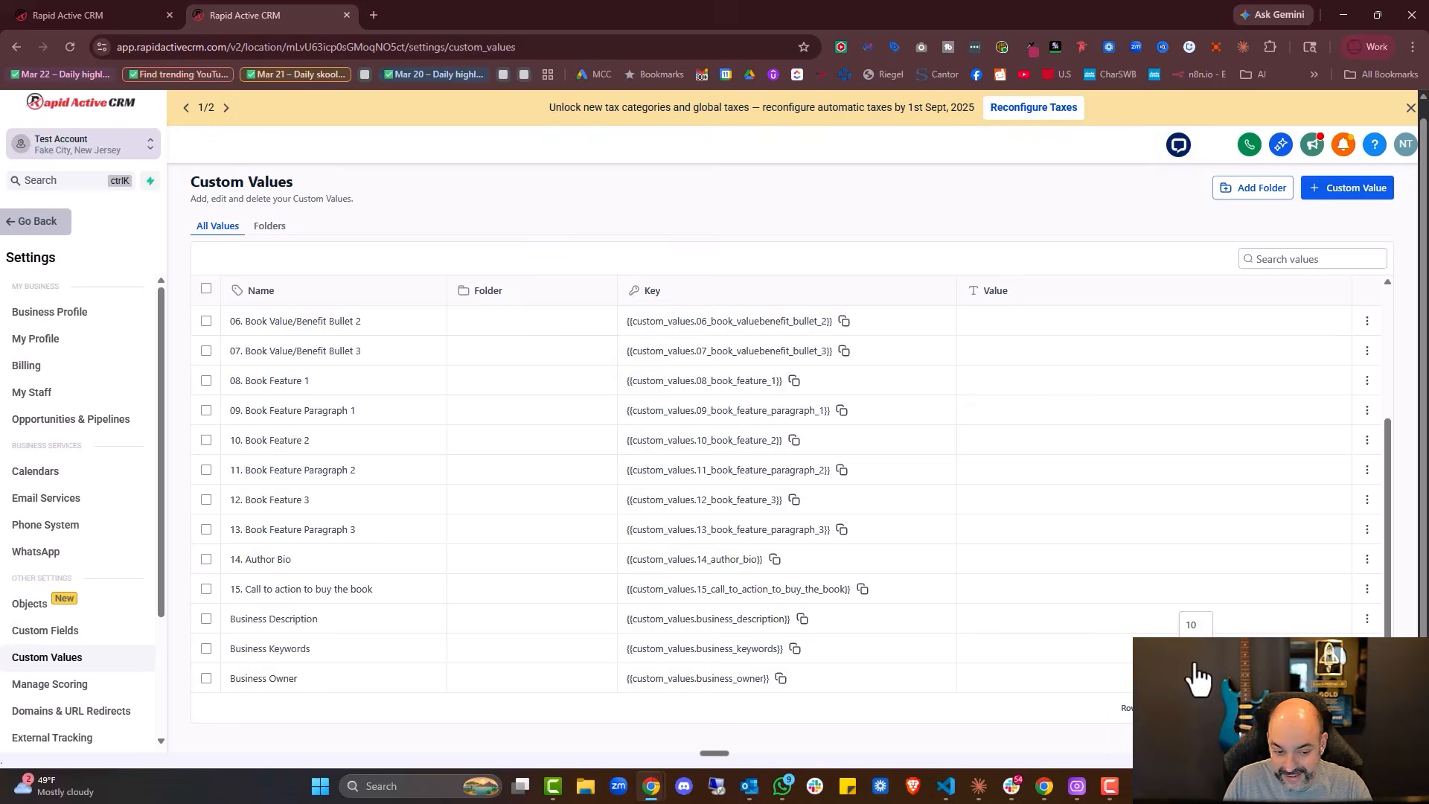
{"action": "left_click", "coordinate": [1197, 677]}
{"action": "scroll", "coordinate": [667, 478], "scroll_direction": "down", "scroll_amount": 5}
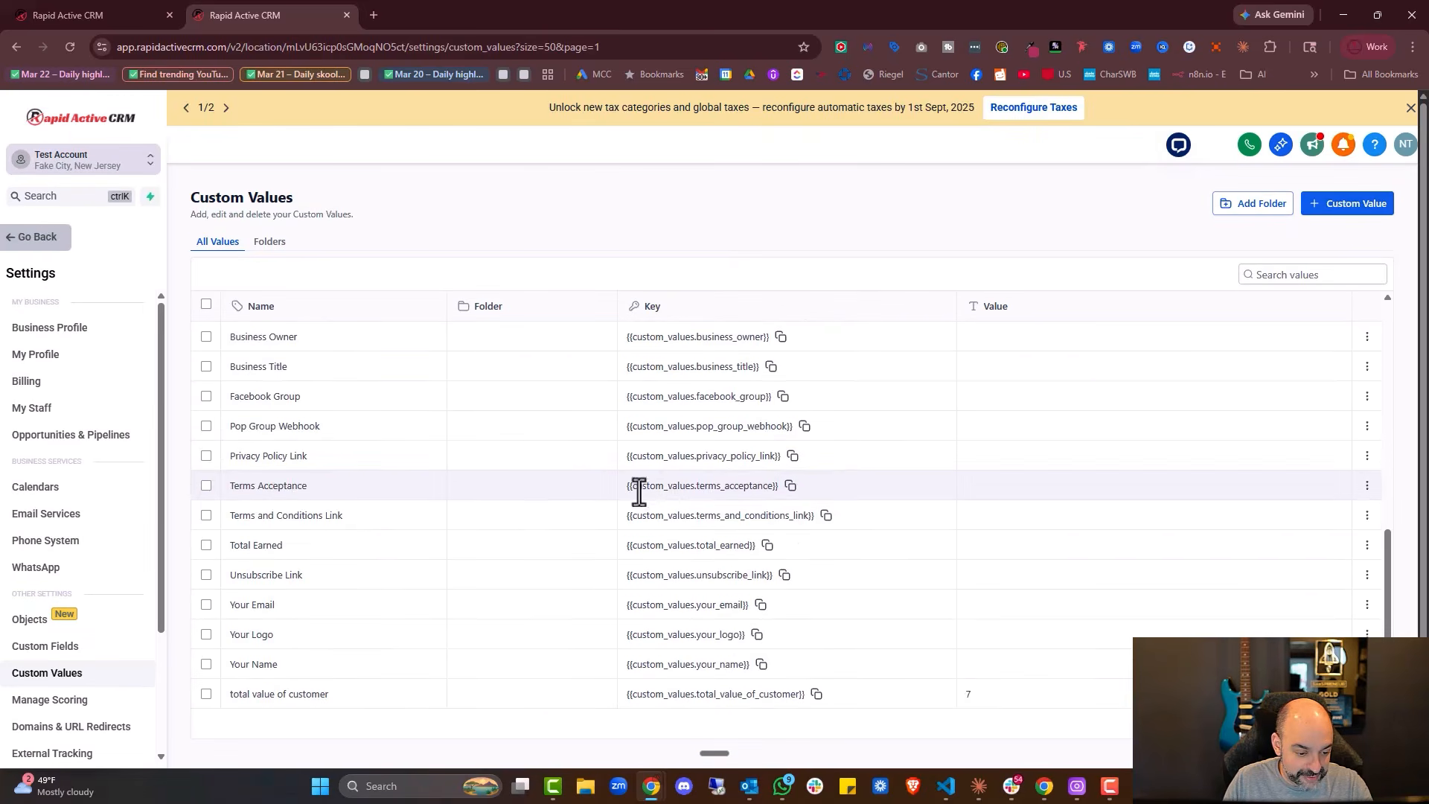
{"action": "scroll", "coordinate": [436, 566], "scroll_direction": "up", "scroll_amount": 10}
{"action": "scroll", "coordinate": [436, 566], "scroll_direction": "down", "scroll_amount": 10}
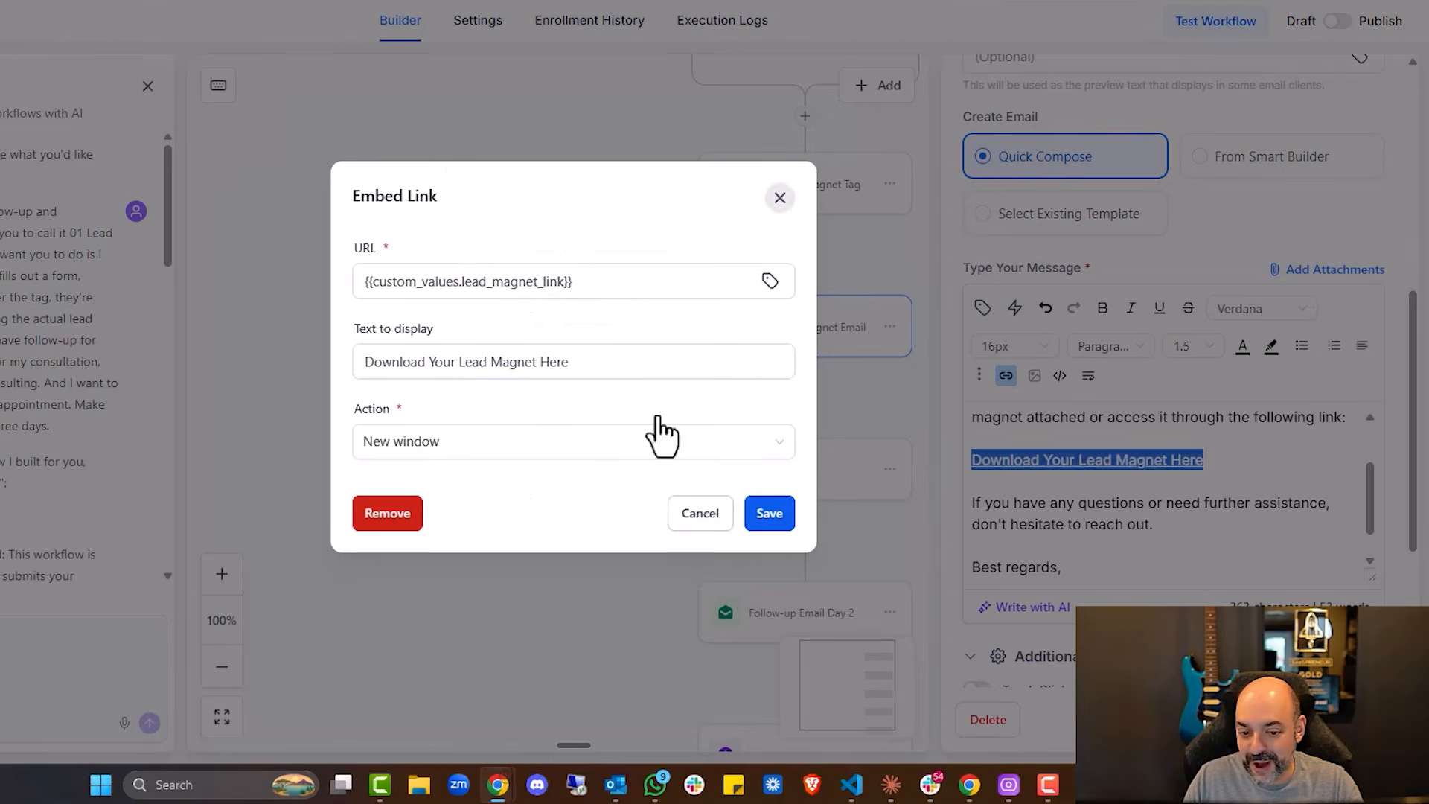
{"action": "left_click_drag", "start_coordinate": [600, 283], "coordinate": [256, 265]}
{"action": "key", "text": "BackSpace"}
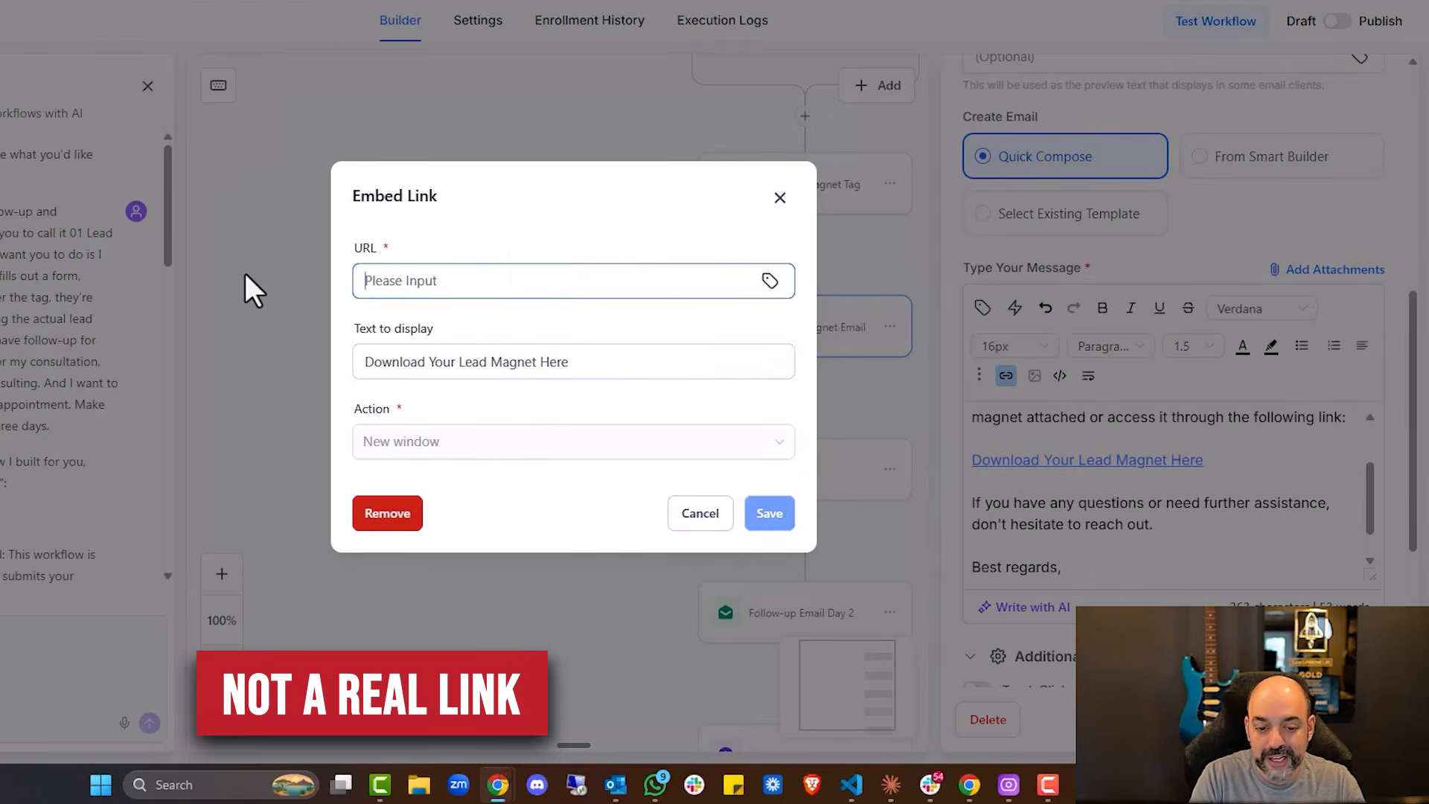
{"action": "type", "text": "https://"}
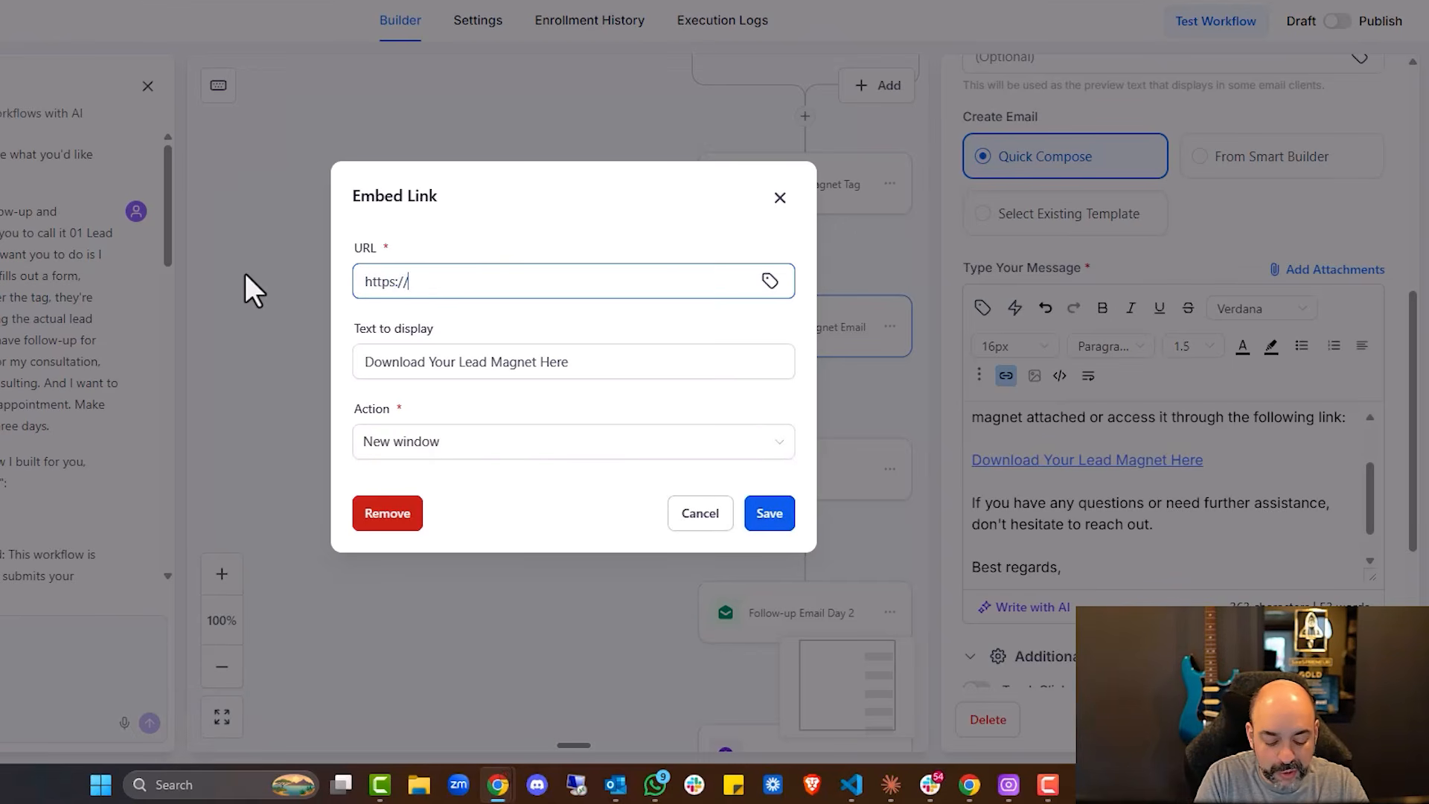
{"action": "type", "text": "google.com"}
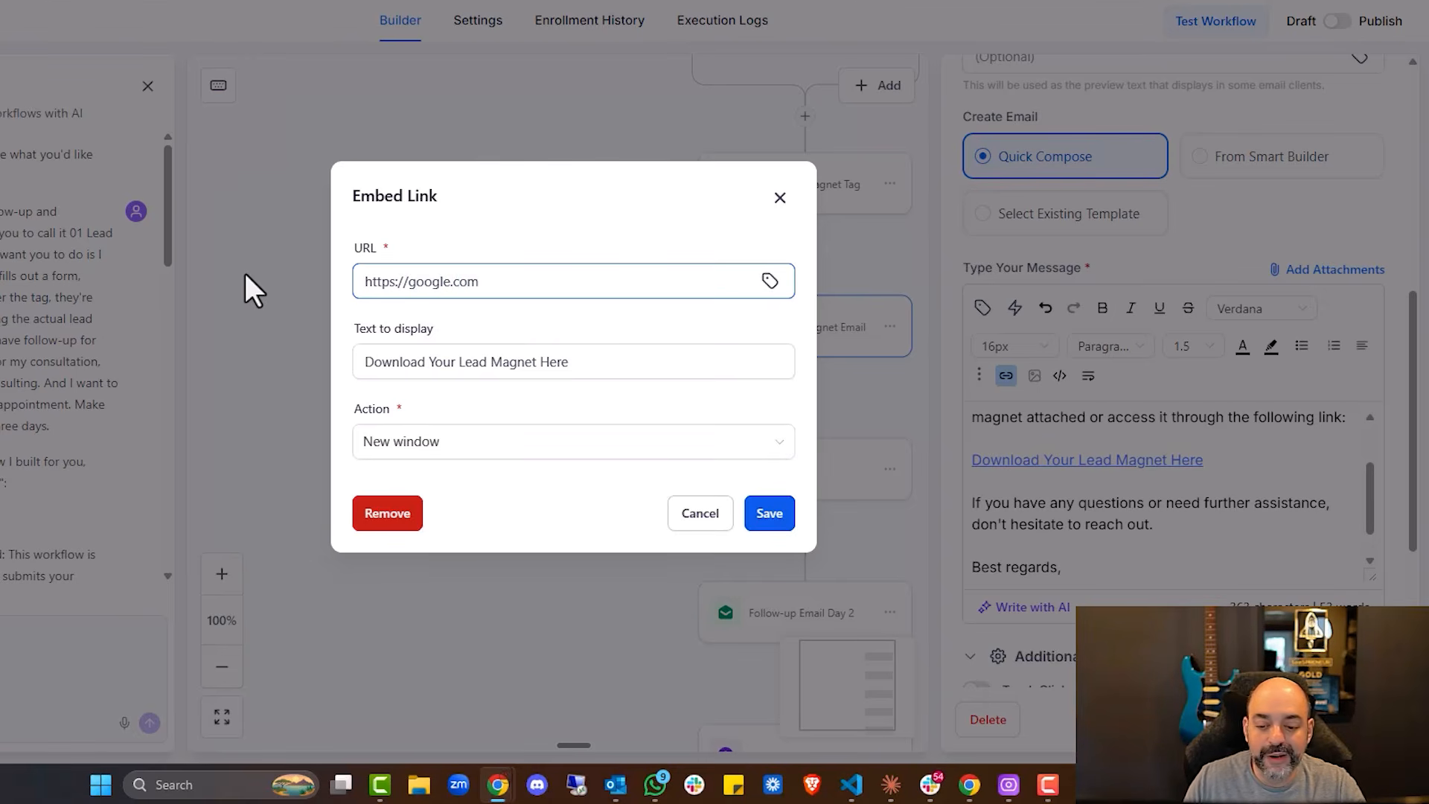
{"action": "left_click", "coordinate": [771, 513]}
{"action": "scroll", "coordinate": [1042, 509], "scroll_direction": "down", "scroll_amount": 1}
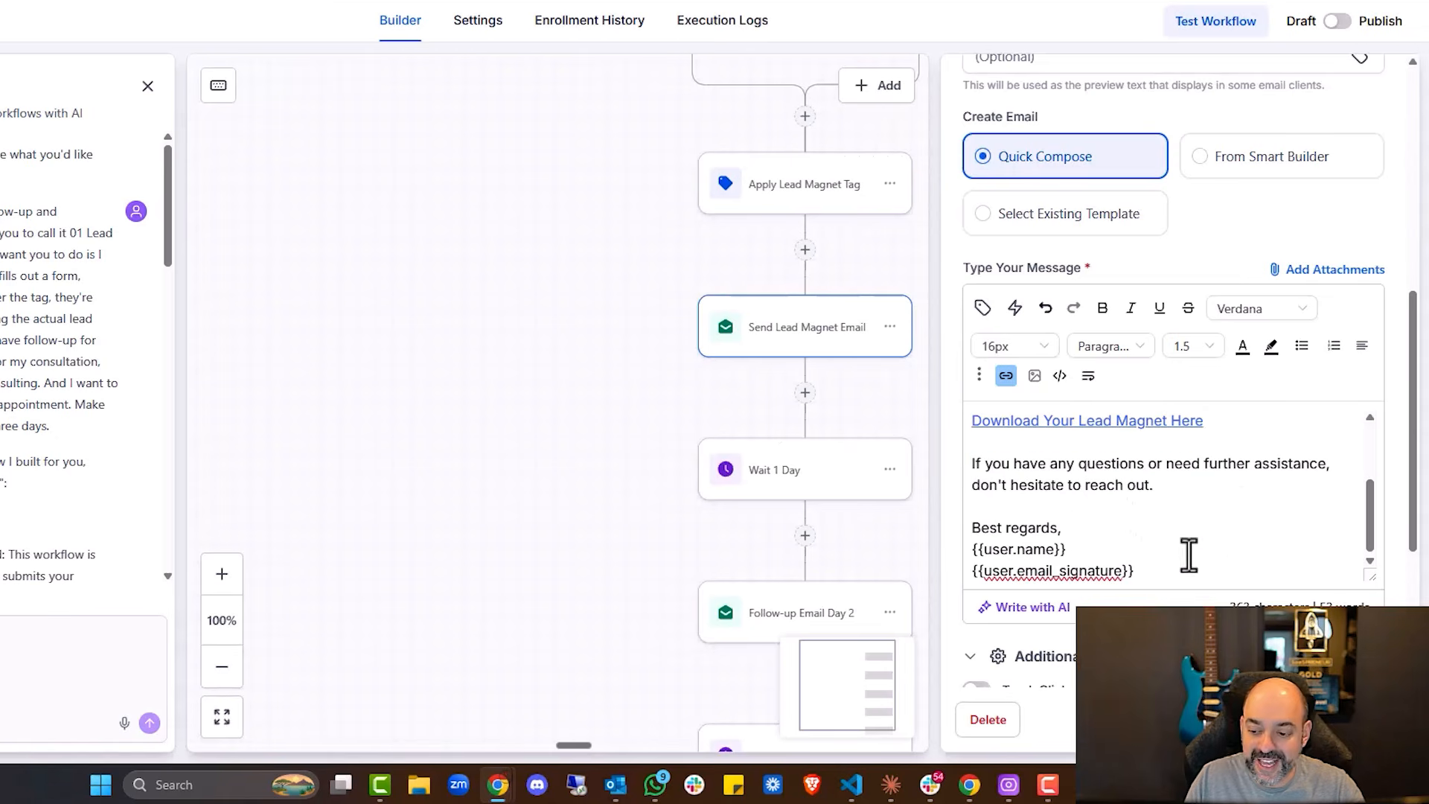
{"action": "left_click", "coordinate": [1351, 722]}
{"action": "scroll", "coordinate": [1127, 464], "scroll_direction": "down", "scroll_amount": 2}
{"action": "left_click", "coordinate": [783, 451]}
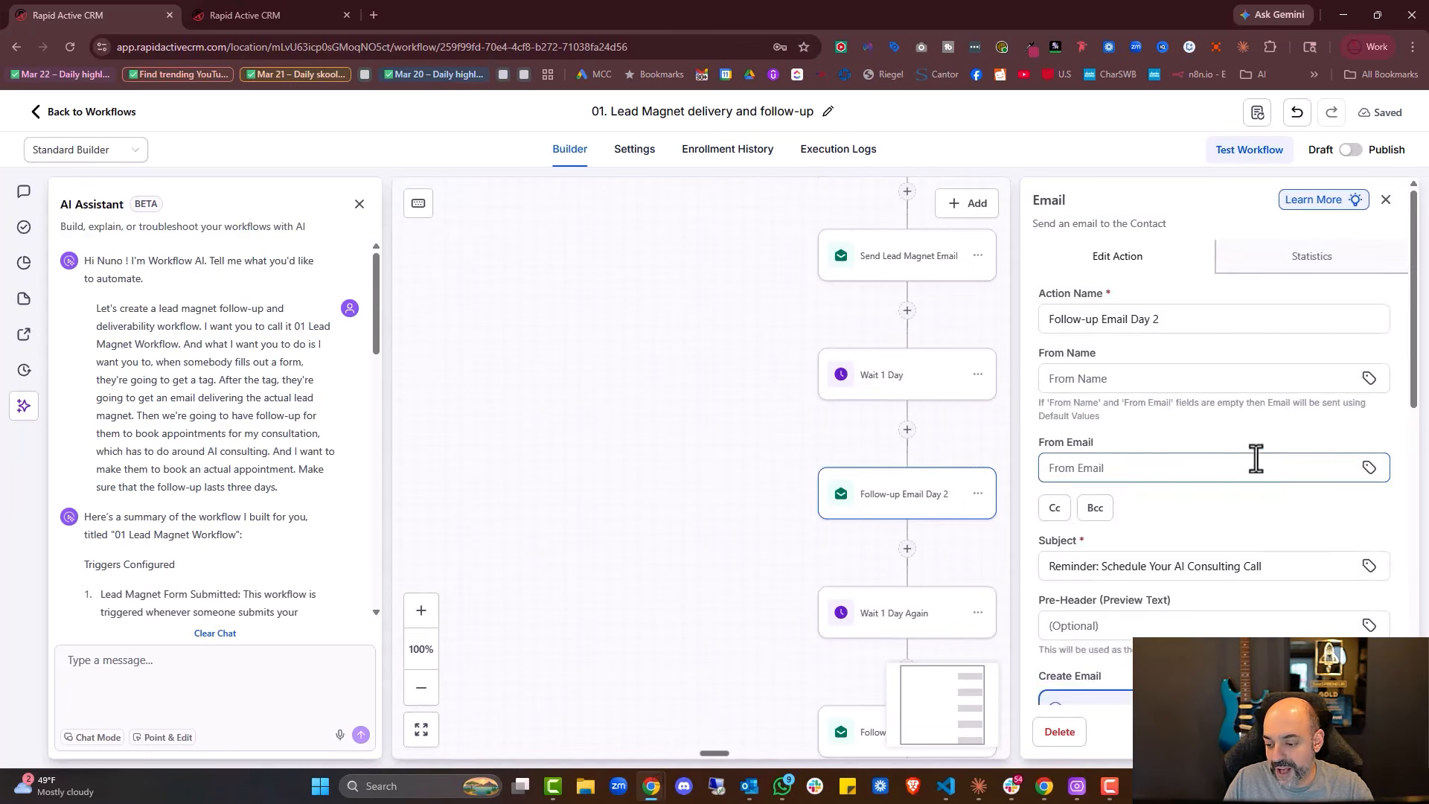
{"action": "scroll", "coordinate": [1256, 459], "scroll_direction": "down", "scroll_amount": 5}
{"action": "scroll", "coordinate": [1244, 506], "scroll_direction": "down", "scroll_amount": 1}
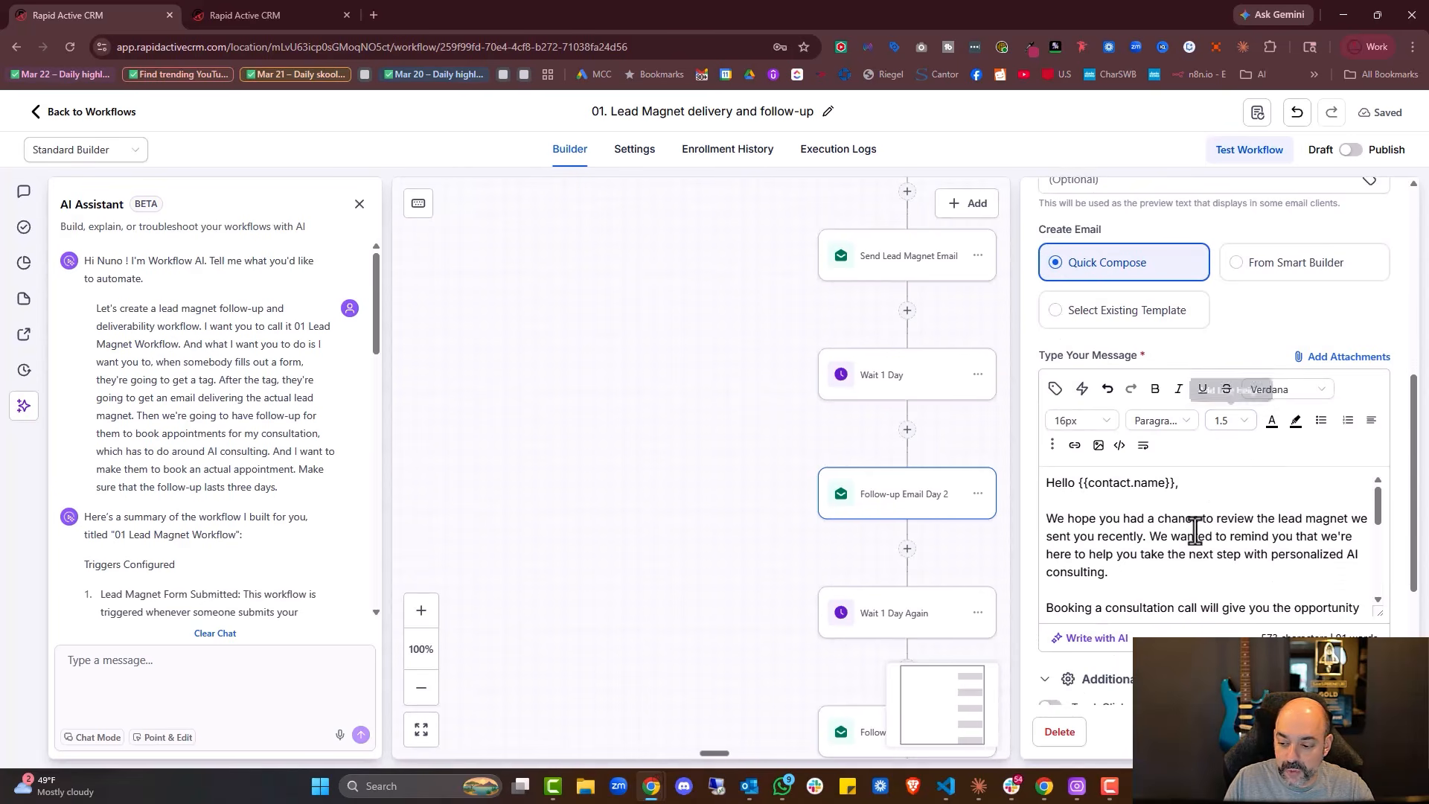
{"action": "scroll", "coordinate": [1196, 530], "scroll_direction": "down", "scroll_amount": 2}
{"action": "scroll", "coordinate": [1195, 530], "scroll_direction": "down", "scroll_amount": 4}
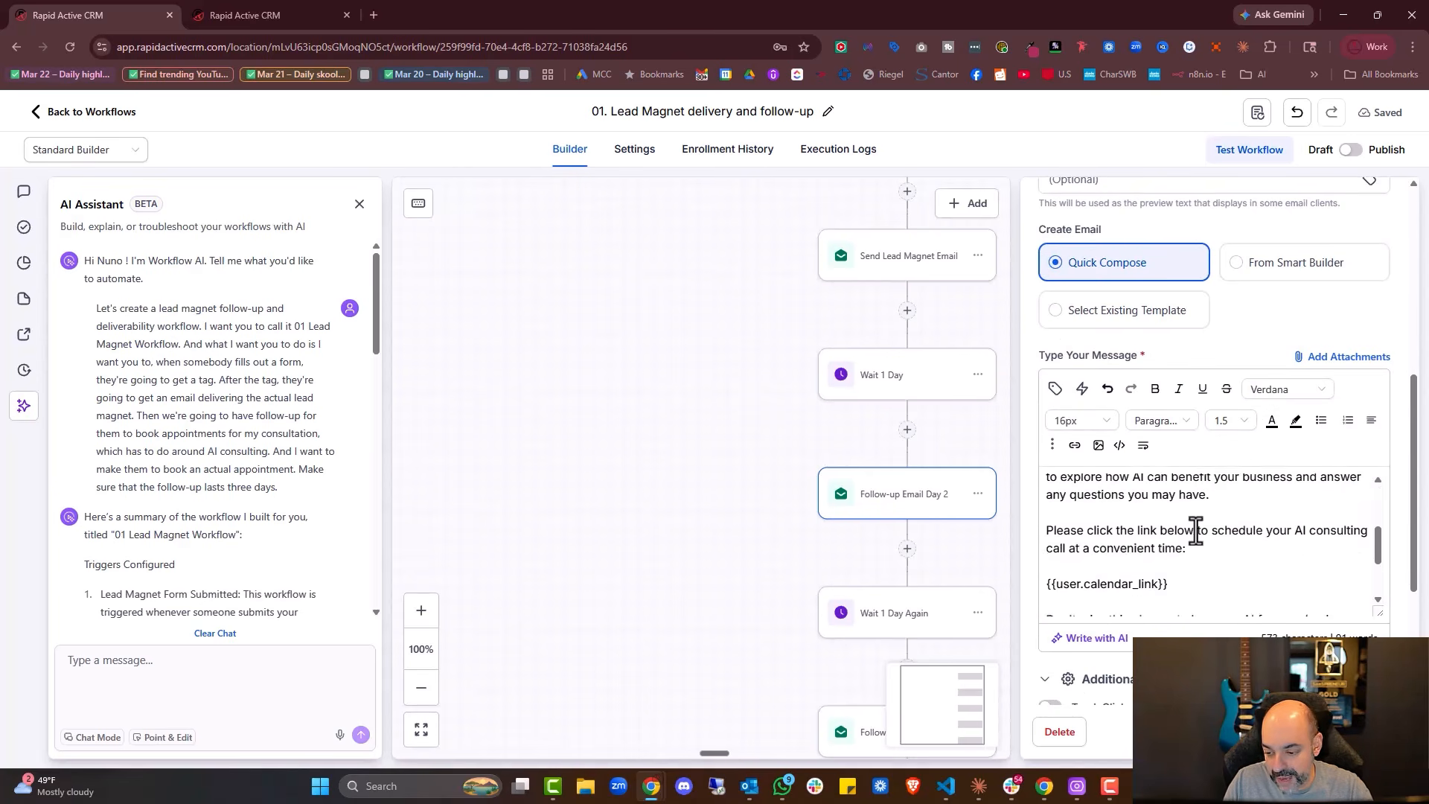
{"action": "left_click_drag", "start_coordinate": [1174, 514], "coordinate": [1021, 503]}
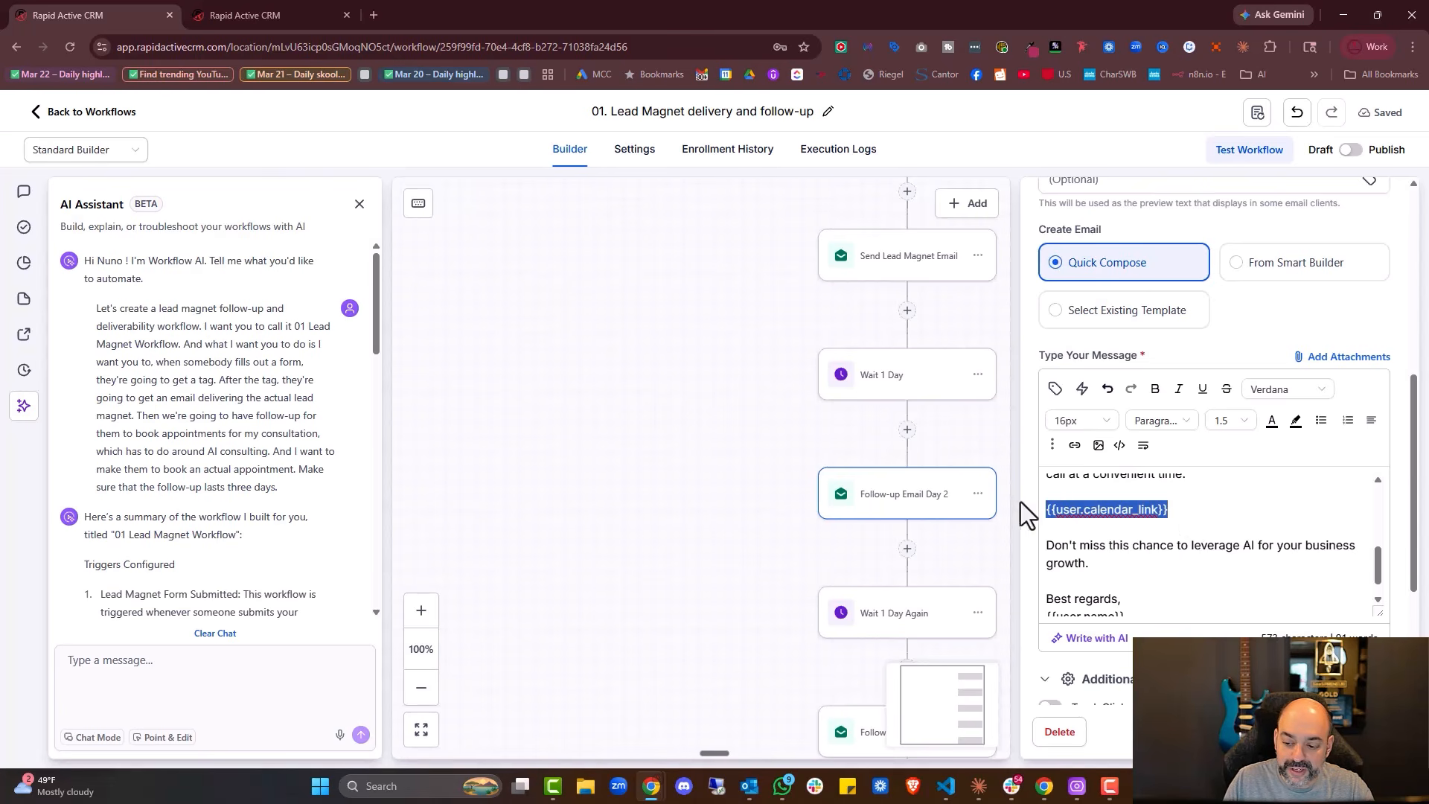
{"action": "key", "text": "BackSpace"}
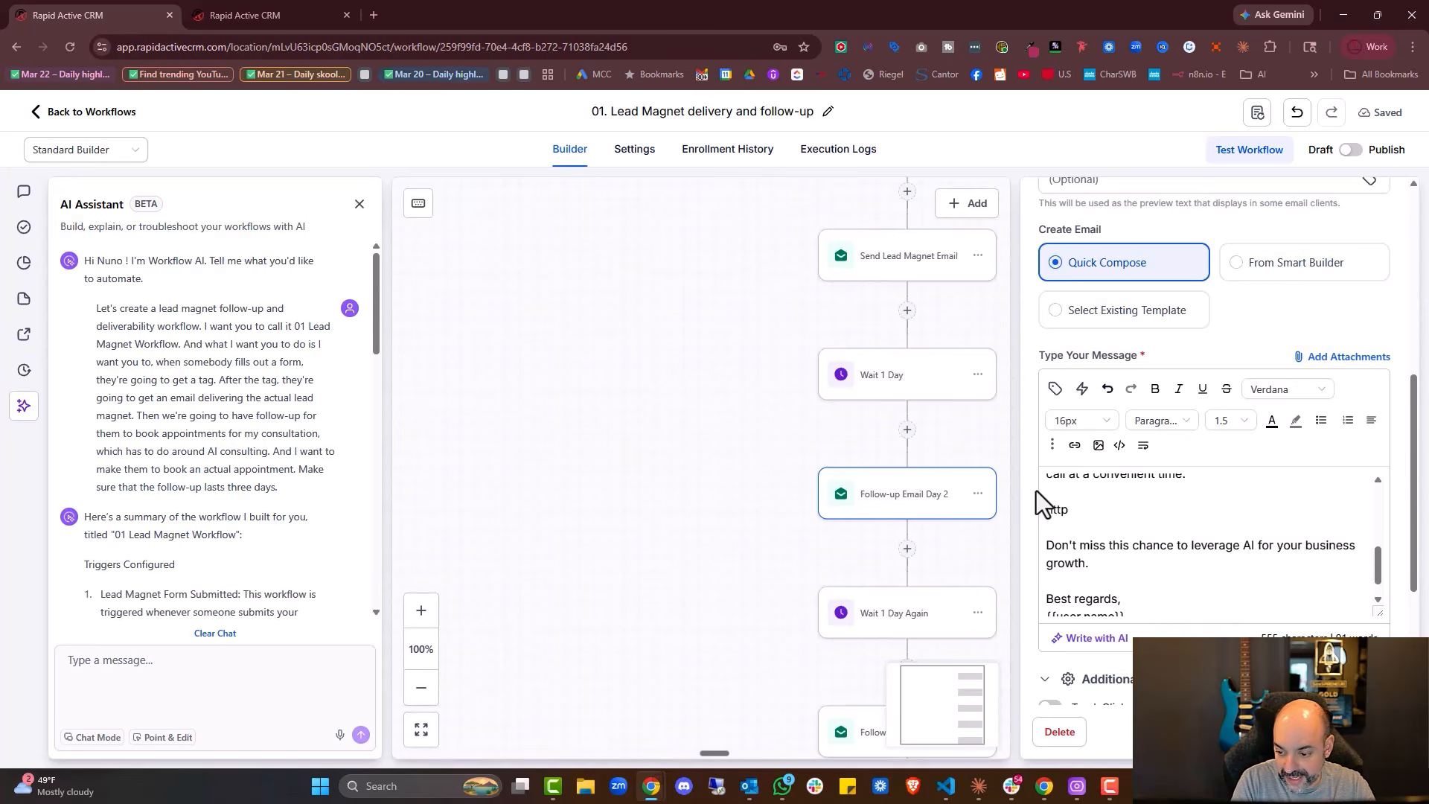
{"action": "type", "text": "https://"}
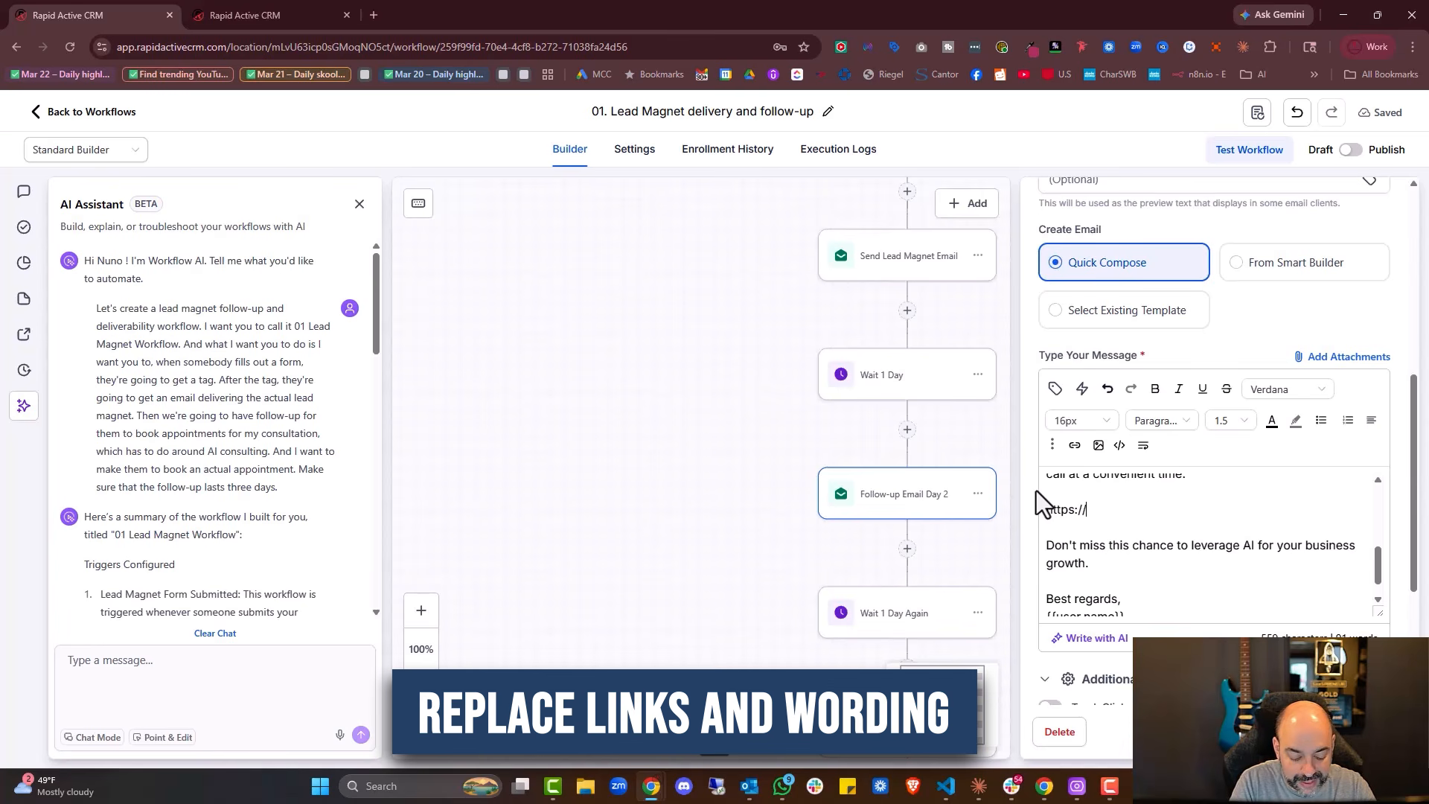
{"action": "type", "text": "clanderlink.com"}
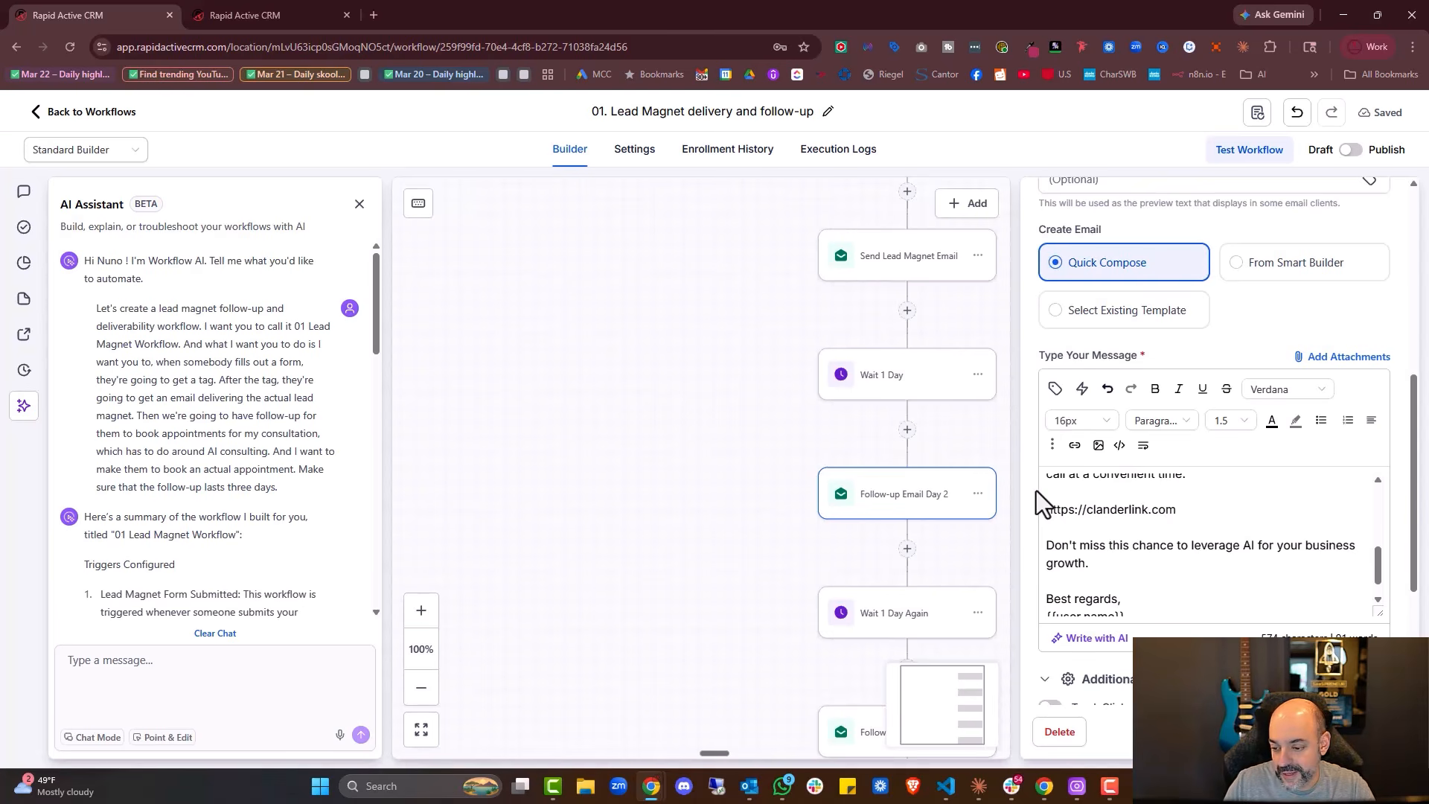
Replace the email's signature placeholders with the sender's name and close the settings
{"action": "scroll", "coordinate": [1239, 581], "scroll_direction": "down", "scroll_amount": 5}
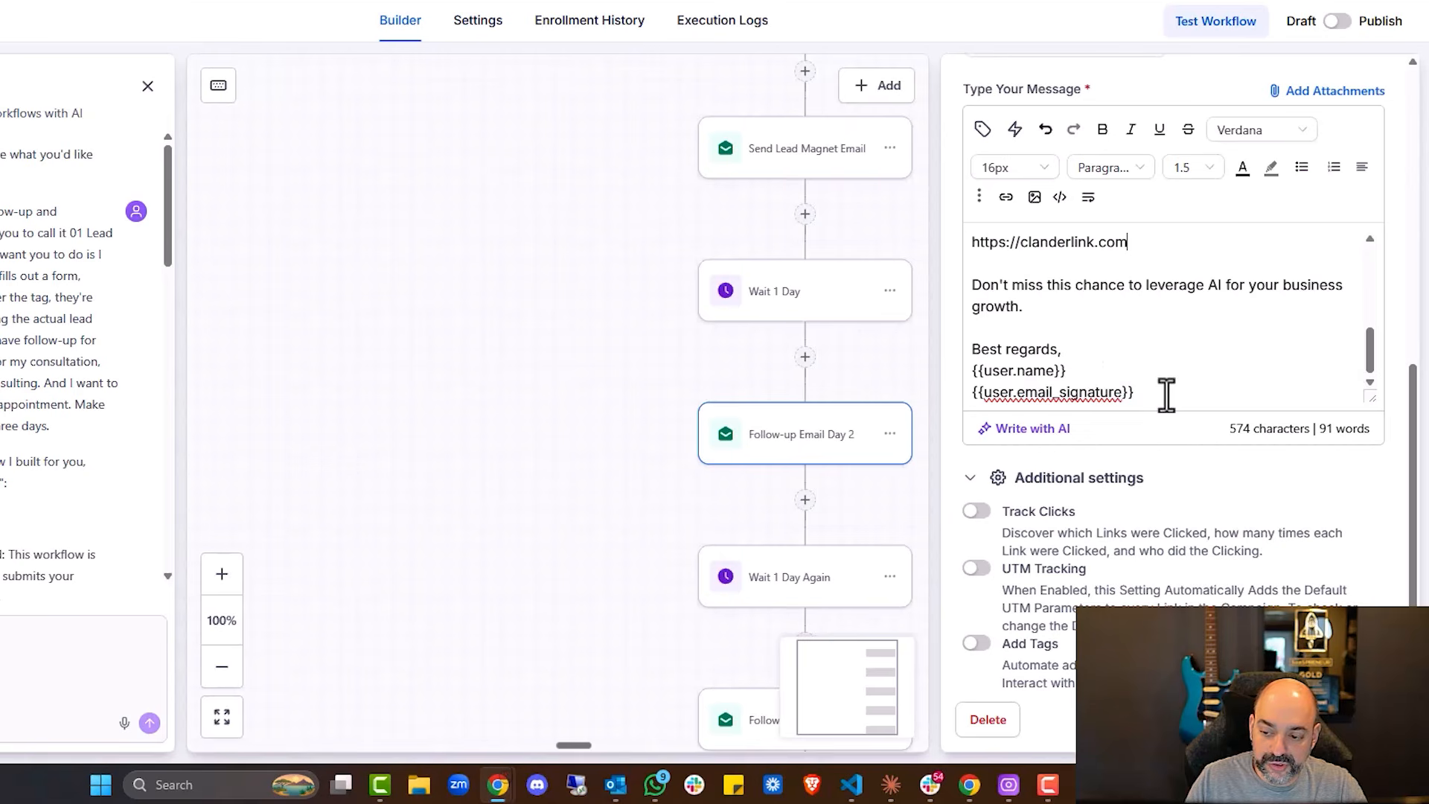
{"action": "left_click_drag", "start_coordinate": [1183, 459], "coordinate": [1035, 439]}
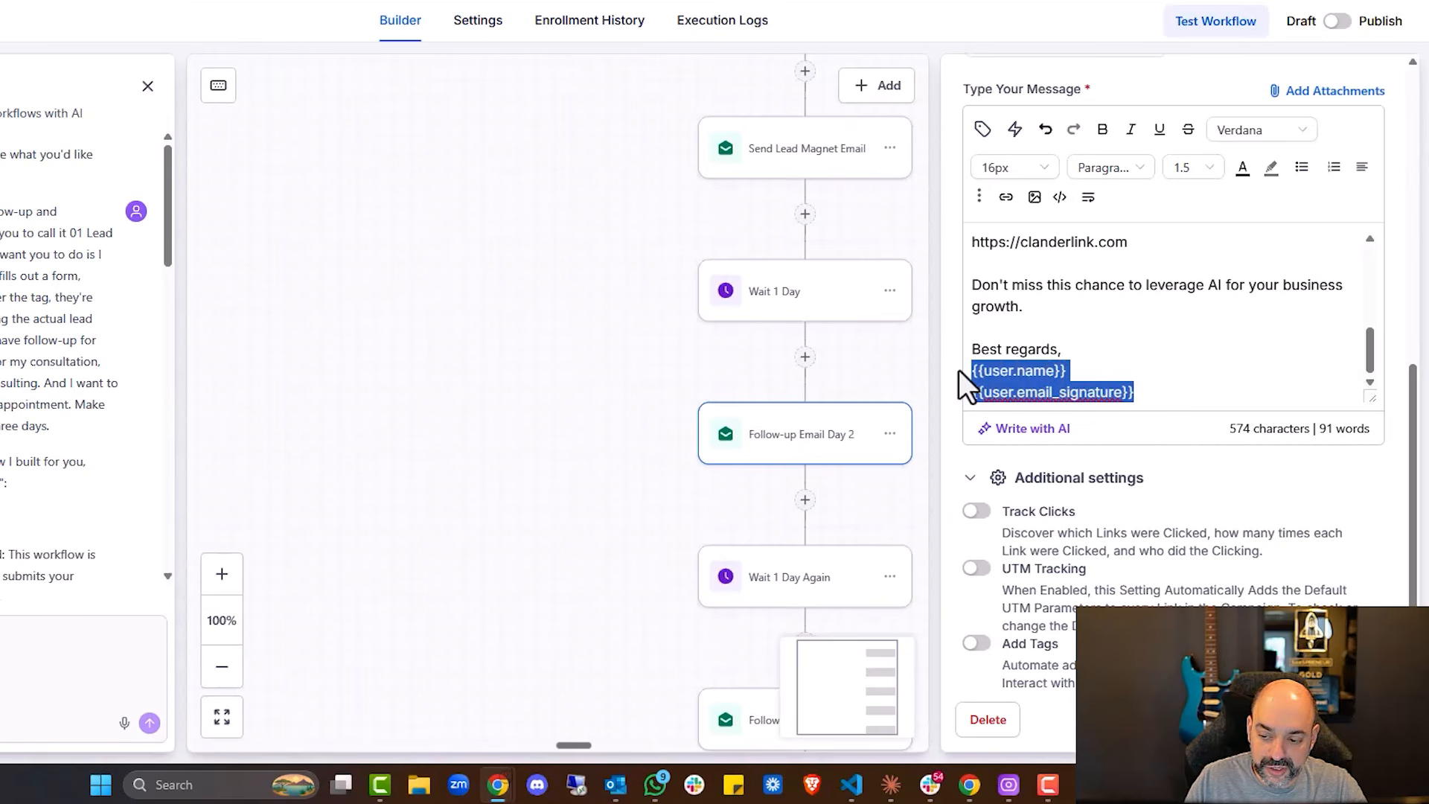
{"action": "key", "text": "BackSpace"}
{"action": "type", "text": "Nuno Tavares"}
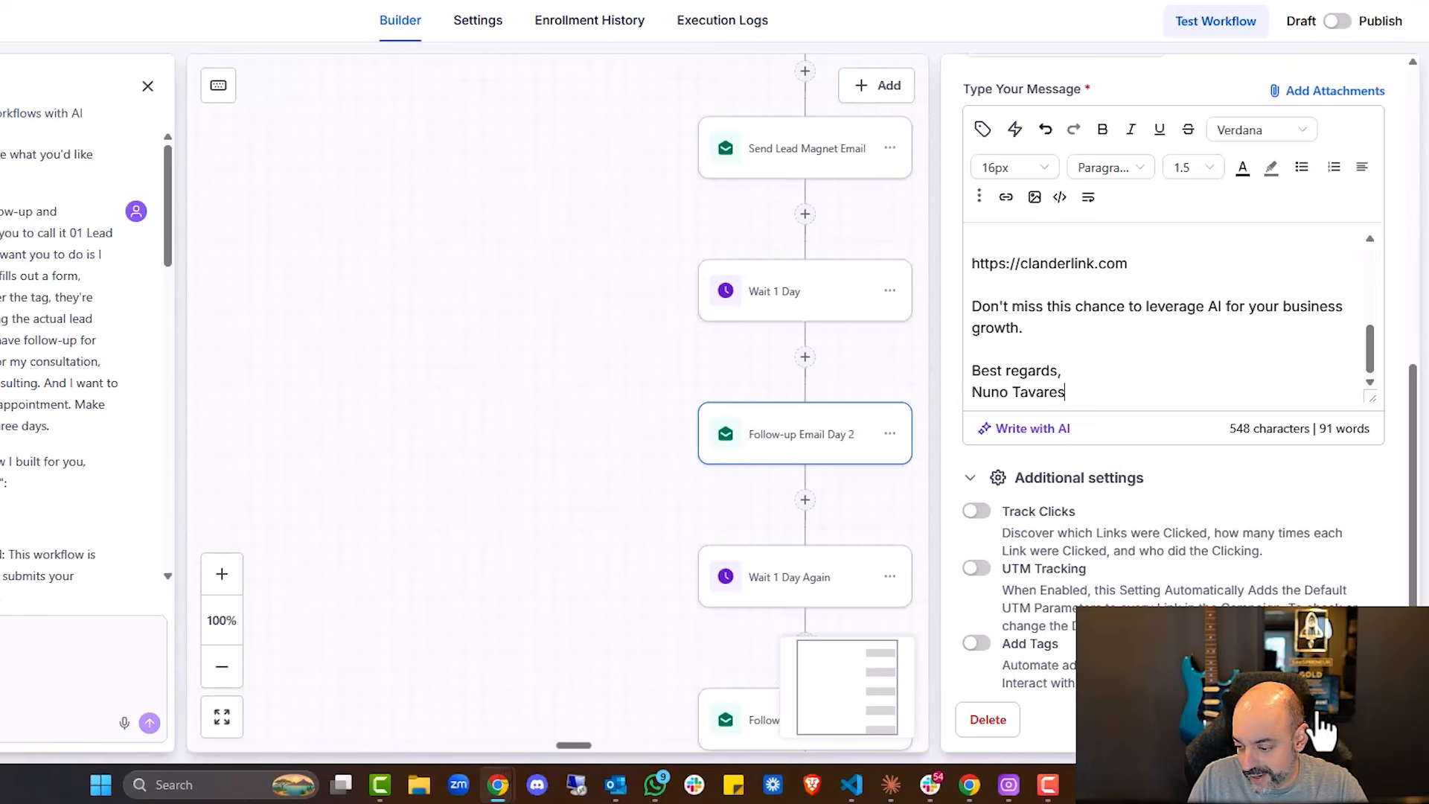
{"action": "left_click", "coordinate": [1317, 715]}
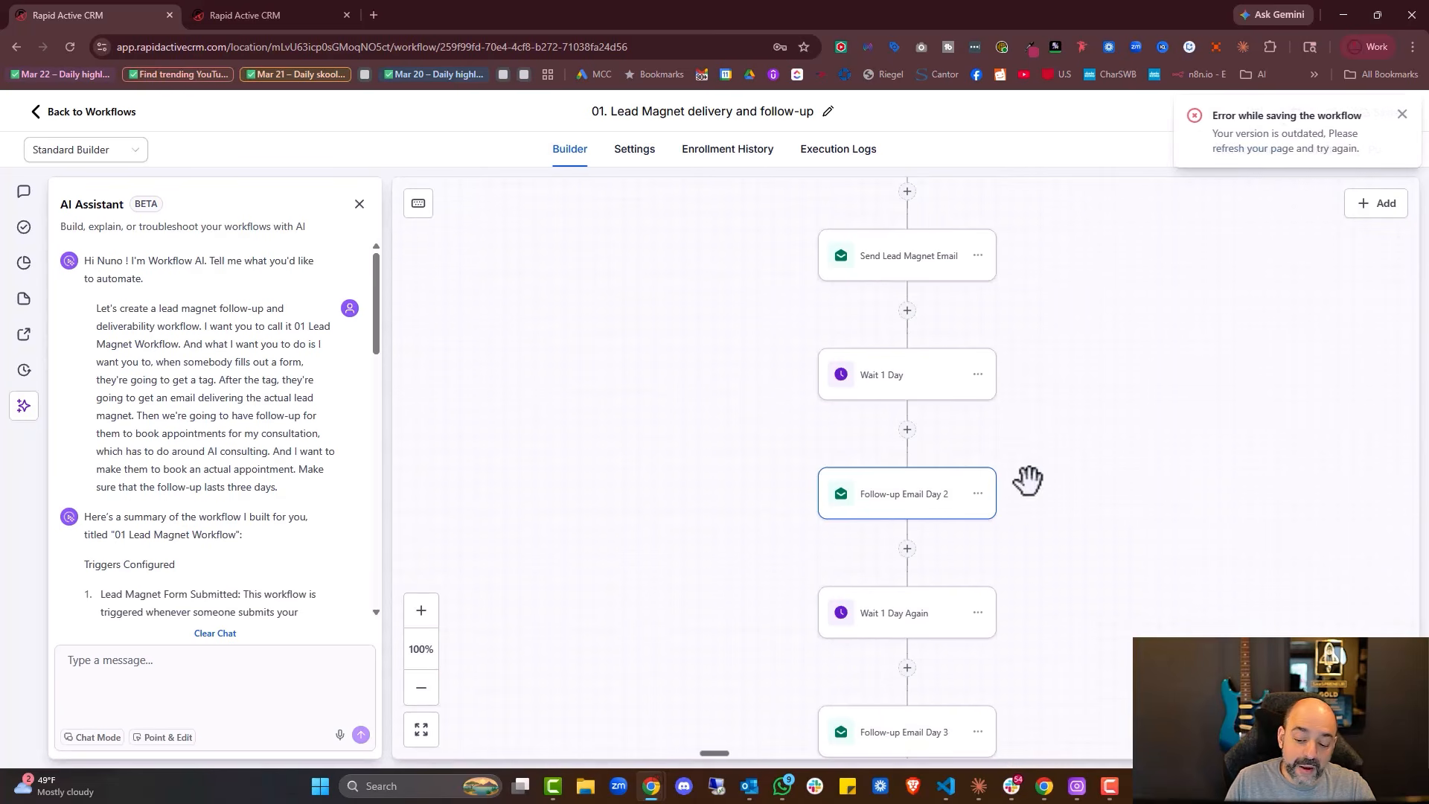
{"action": "scroll", "coordinate": [956, 457], "scroll_direction": "down", "scroll_amount": 5}
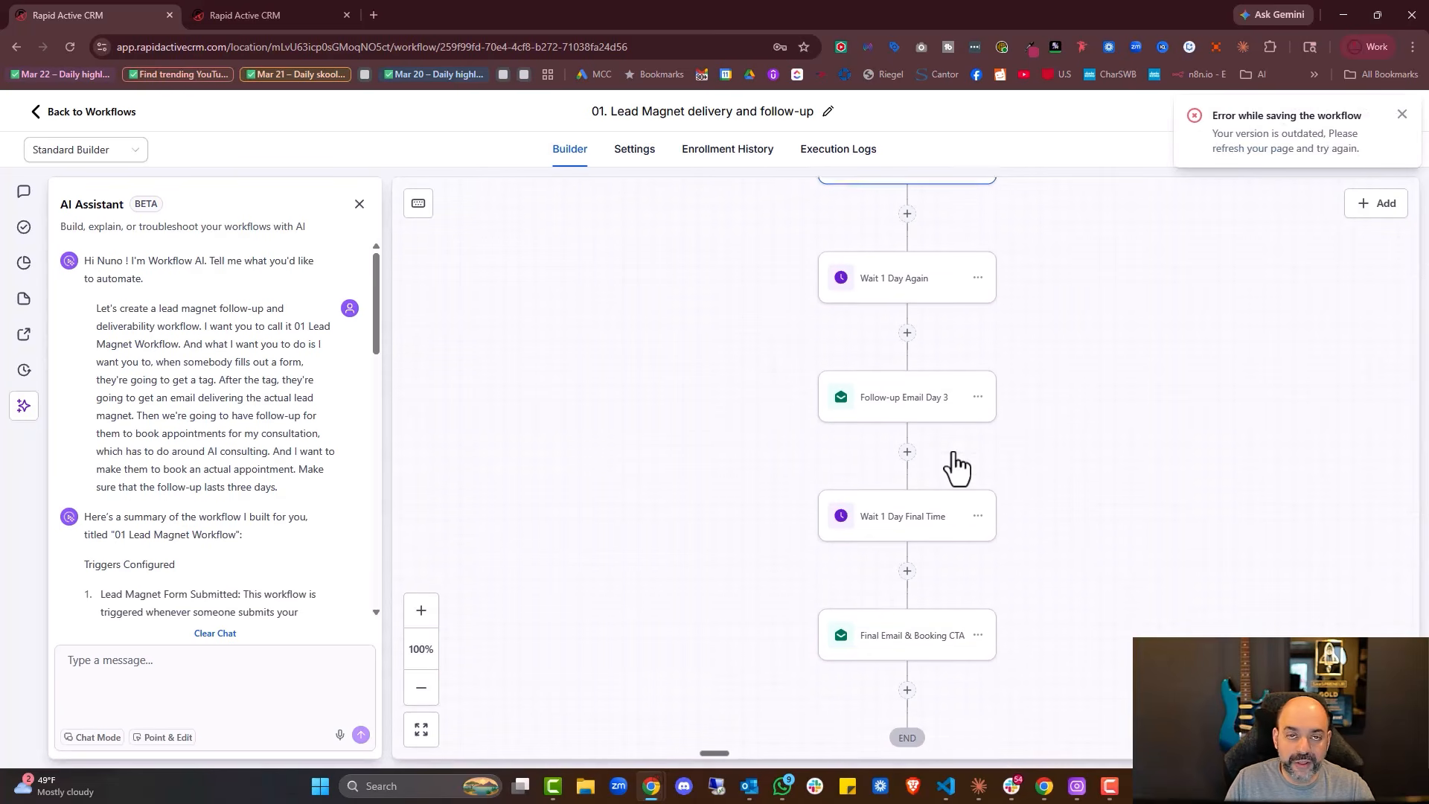
Switch the workflow from draft to published and save it, hitting the outdated-version error
{"action": "scroll", "coordinate": [956, 466], "scroll_direction": "down", "scroll_amount": 1}
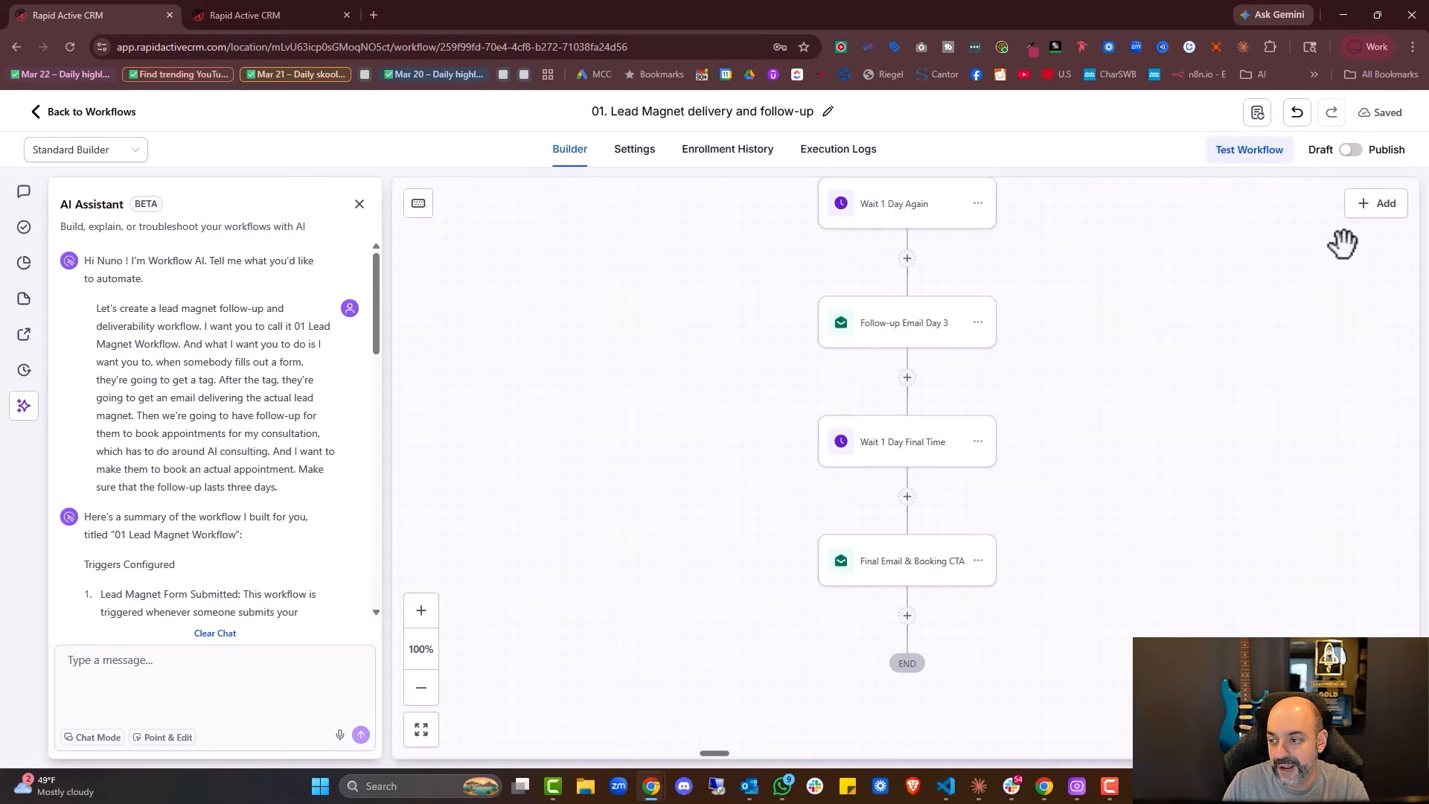
{"action": "left_click", "coordinate": [1351, 153]}
{"action": "left_click", "coordinate": [1379, 115]}
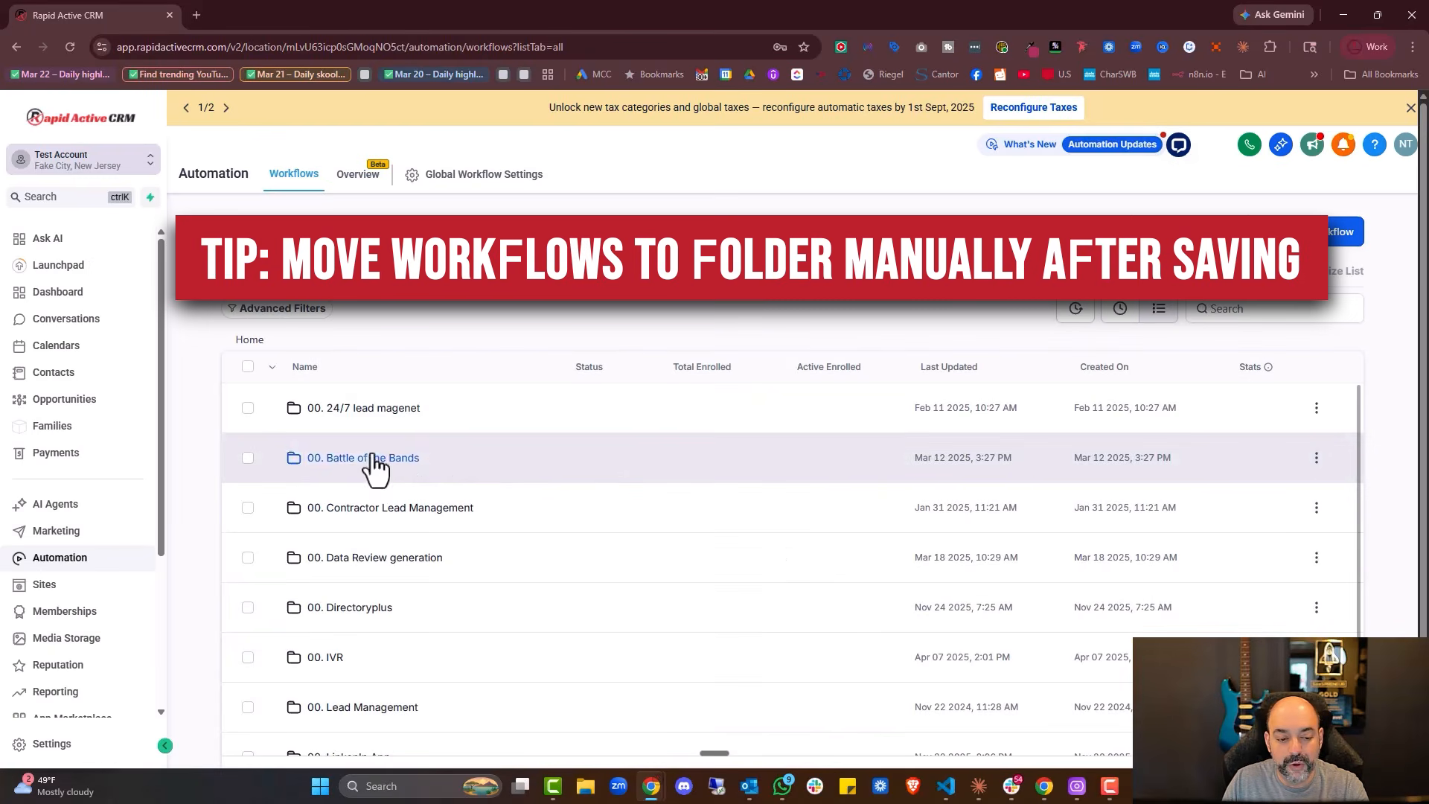
{"action": "scroll", "coordinate": [387, 465], "scroll_direction": "down", "scroll_amount": 4}
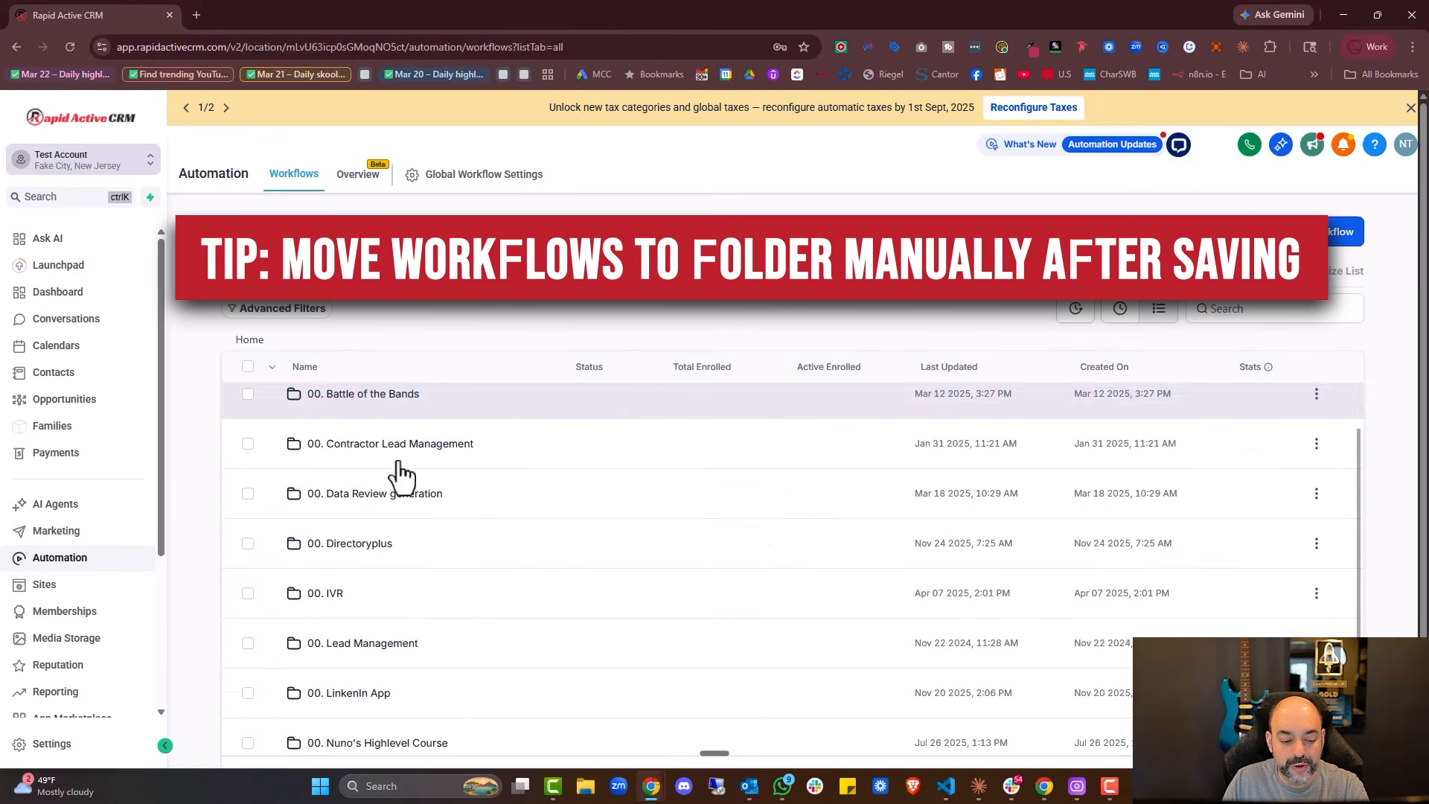
Move the 01. Lead Magnet delivery and follow-up workflow into the 01. Ai Workflow Builder folder
{"action": "left_click", "coordinate": [1014, 719]}
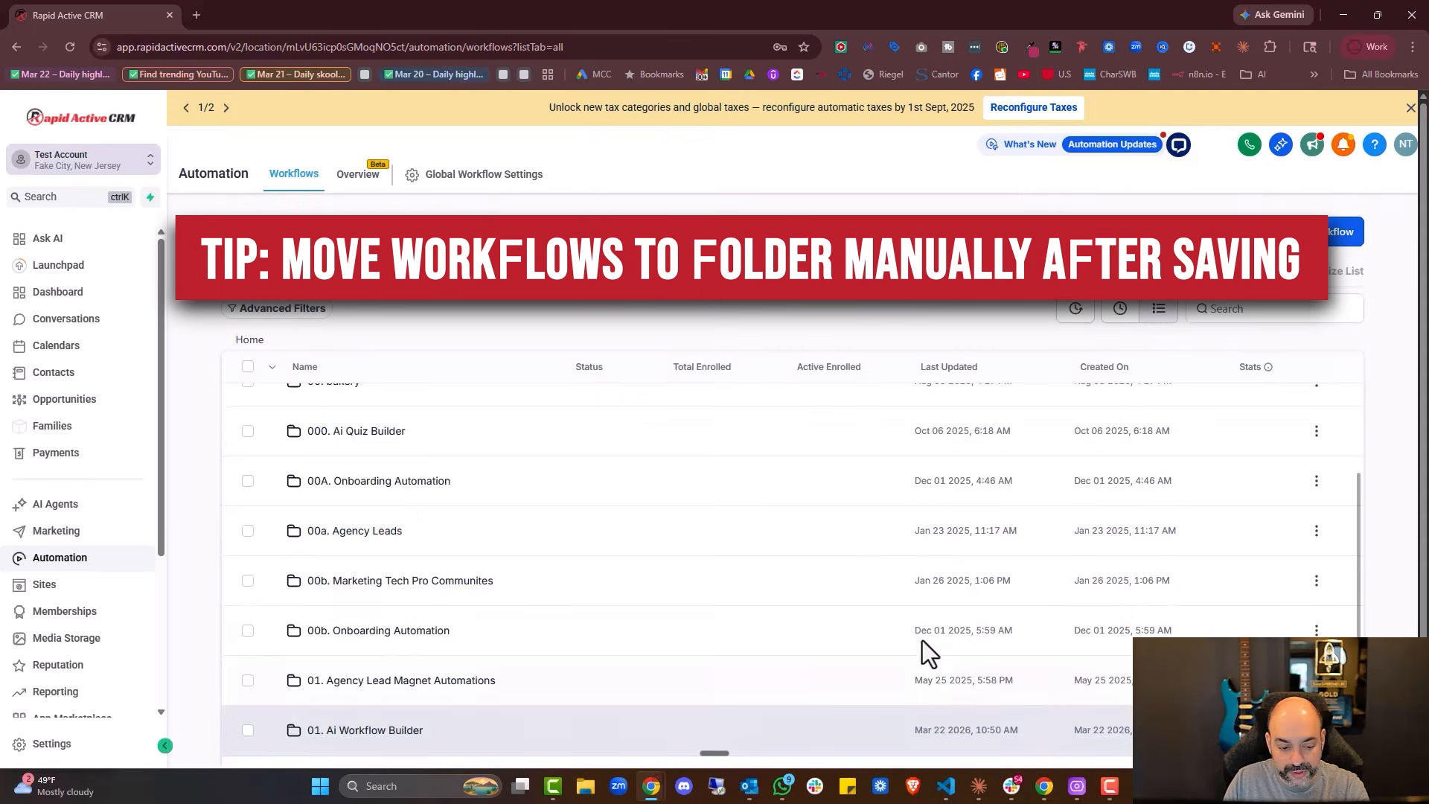
{"action": "scroll", "coordinate": [923, 625], "scroll_direction": "down", "scroll_amount": 2}
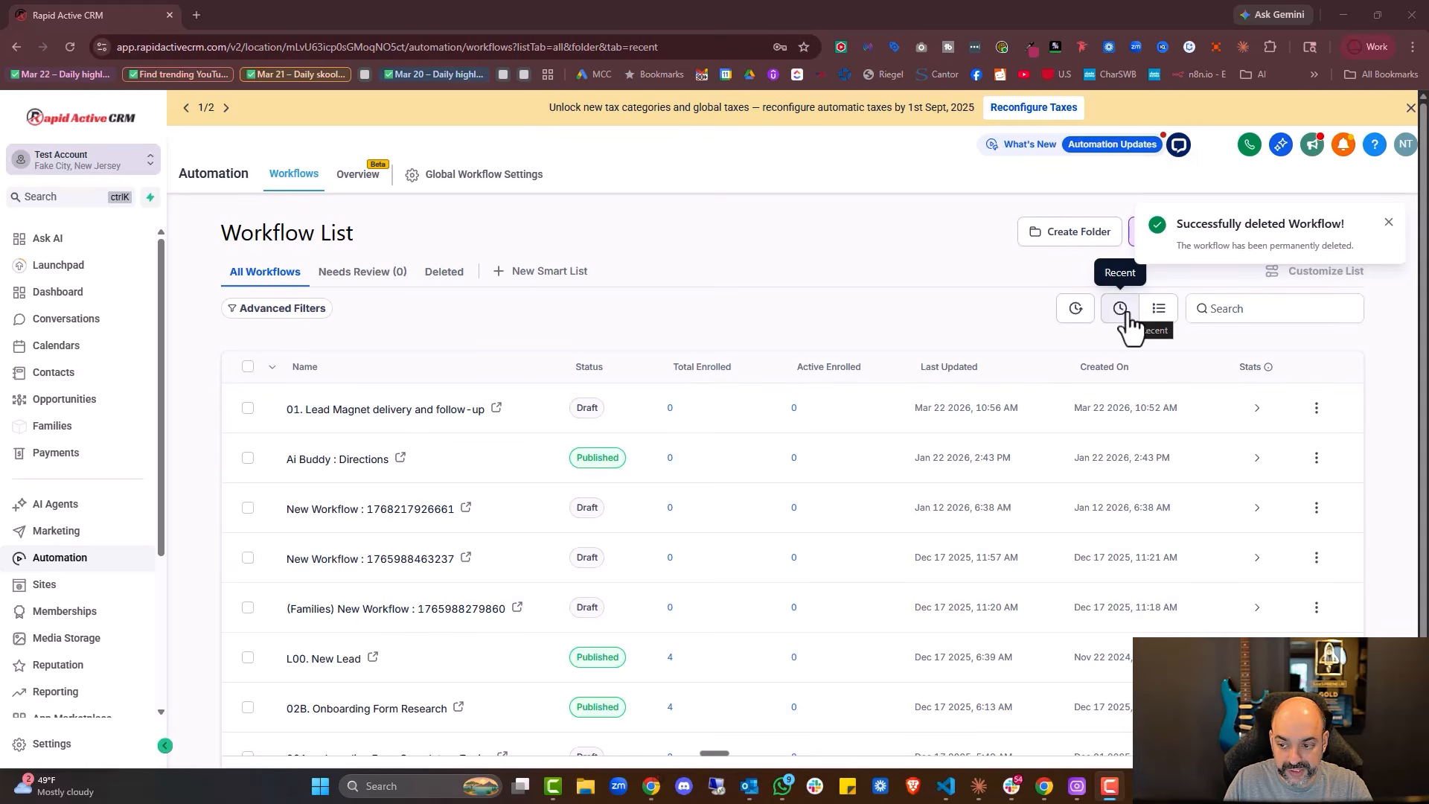
{"action": "left_click", "coordinate": [1316, 409]}
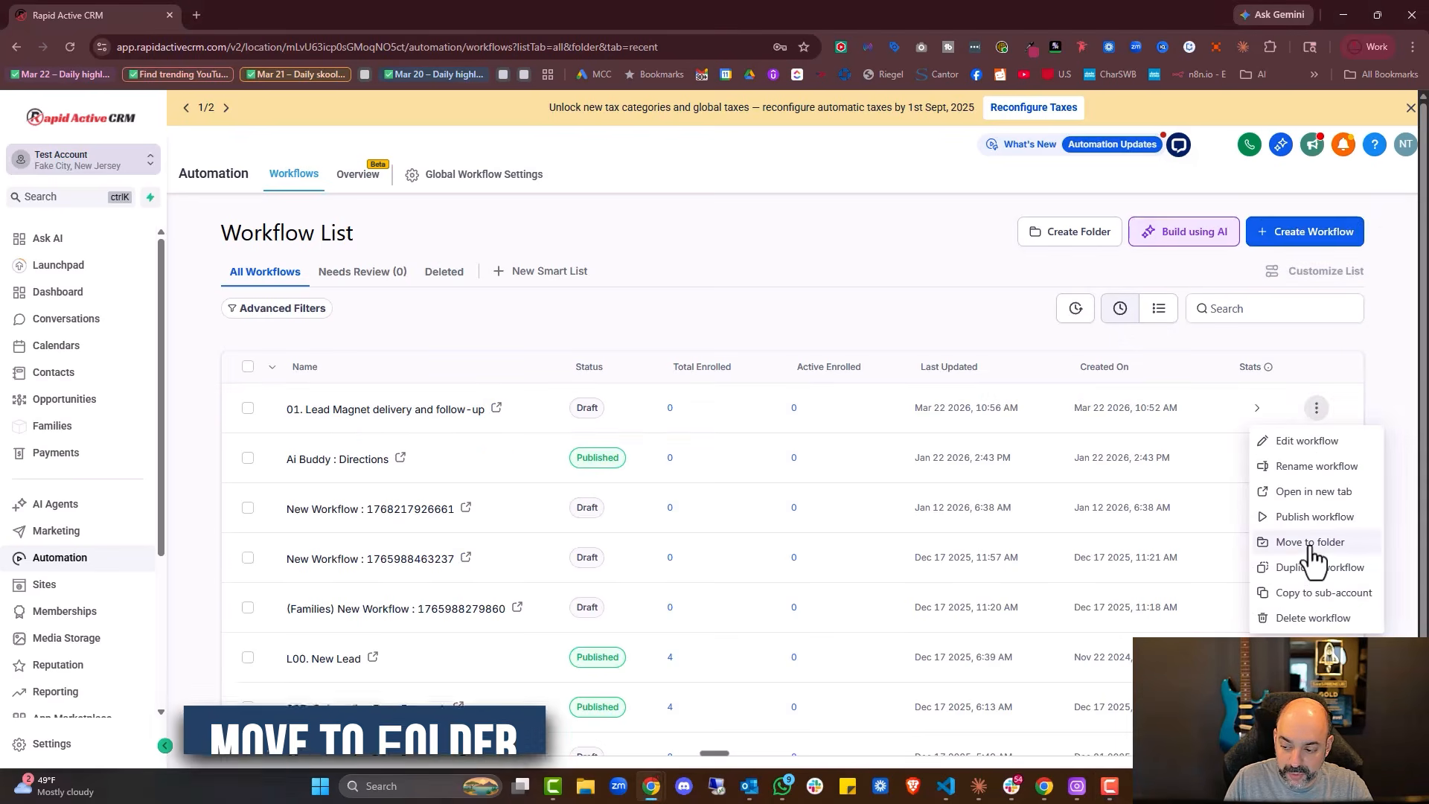
{"action": "left_click", "coordinate": [1310, 549]}
{"action": "scroll", "coordinate": [744, 506], "scroll_direction": "down", "scroll_amount": 5}
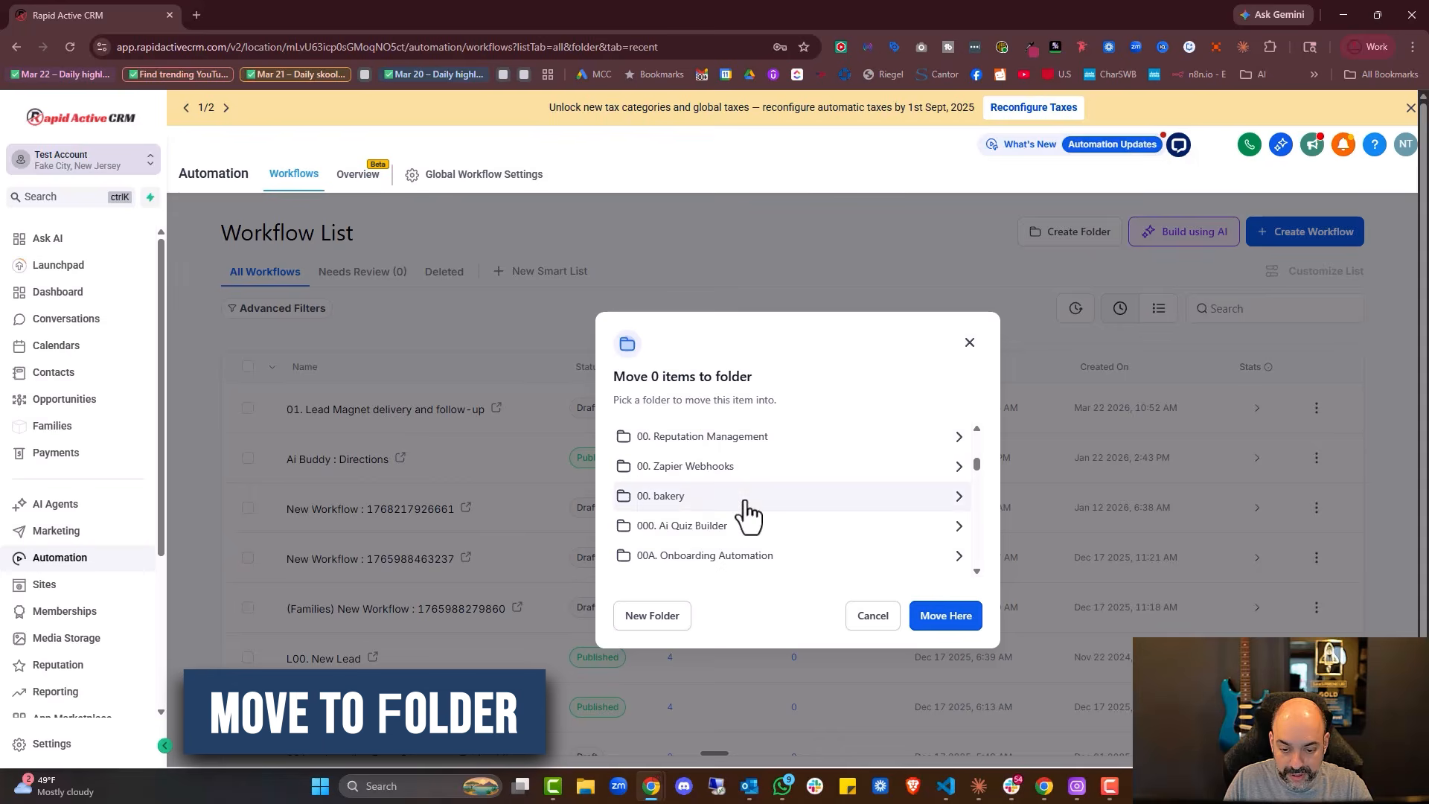
{"action": "scroll", "coordinate": [737, 548], "scroll_direction": "down", "scroll_amount": 3}
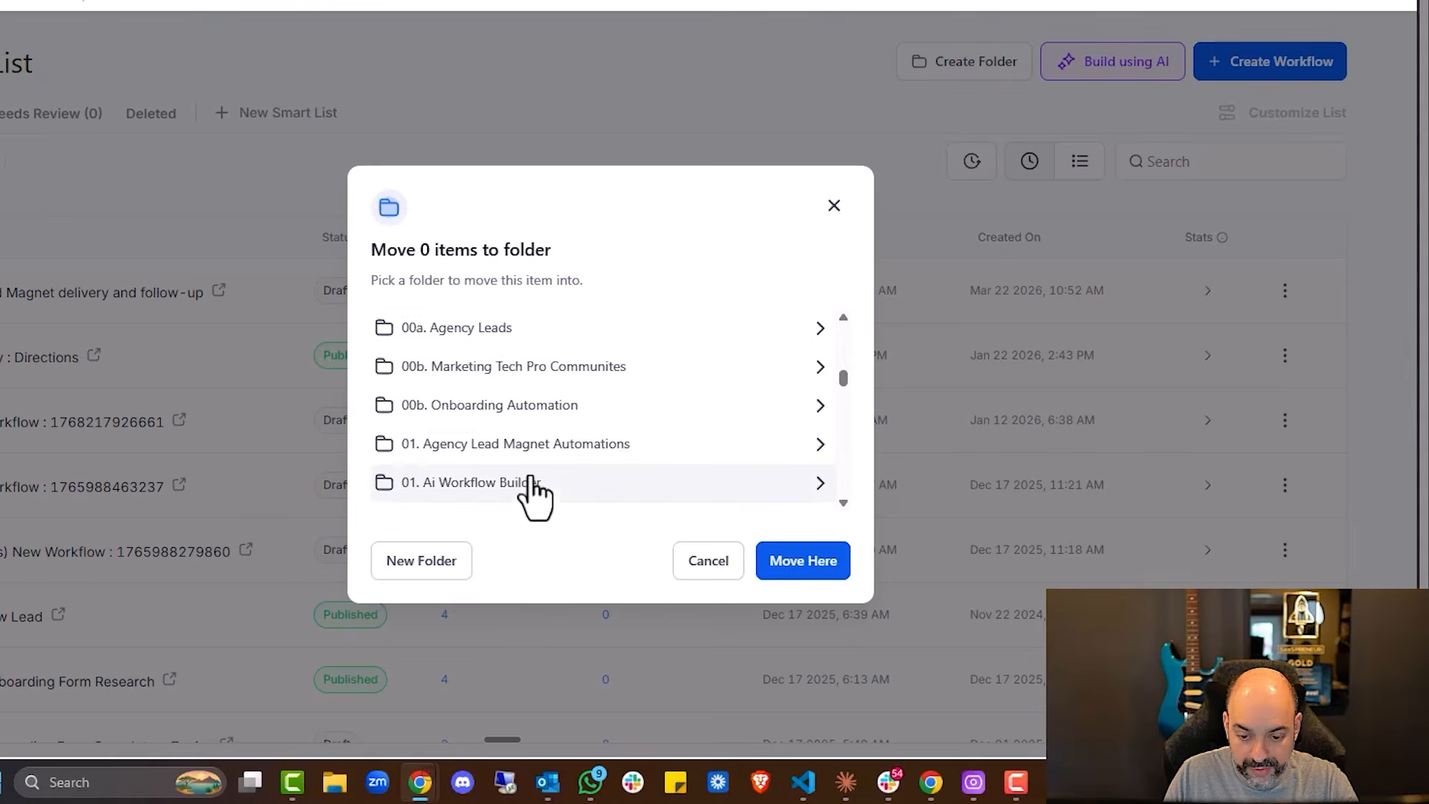
{"action": "left_click", "coordinate": [529, 483]}
{"action": "left_click", "coordinate": [806, 593]}
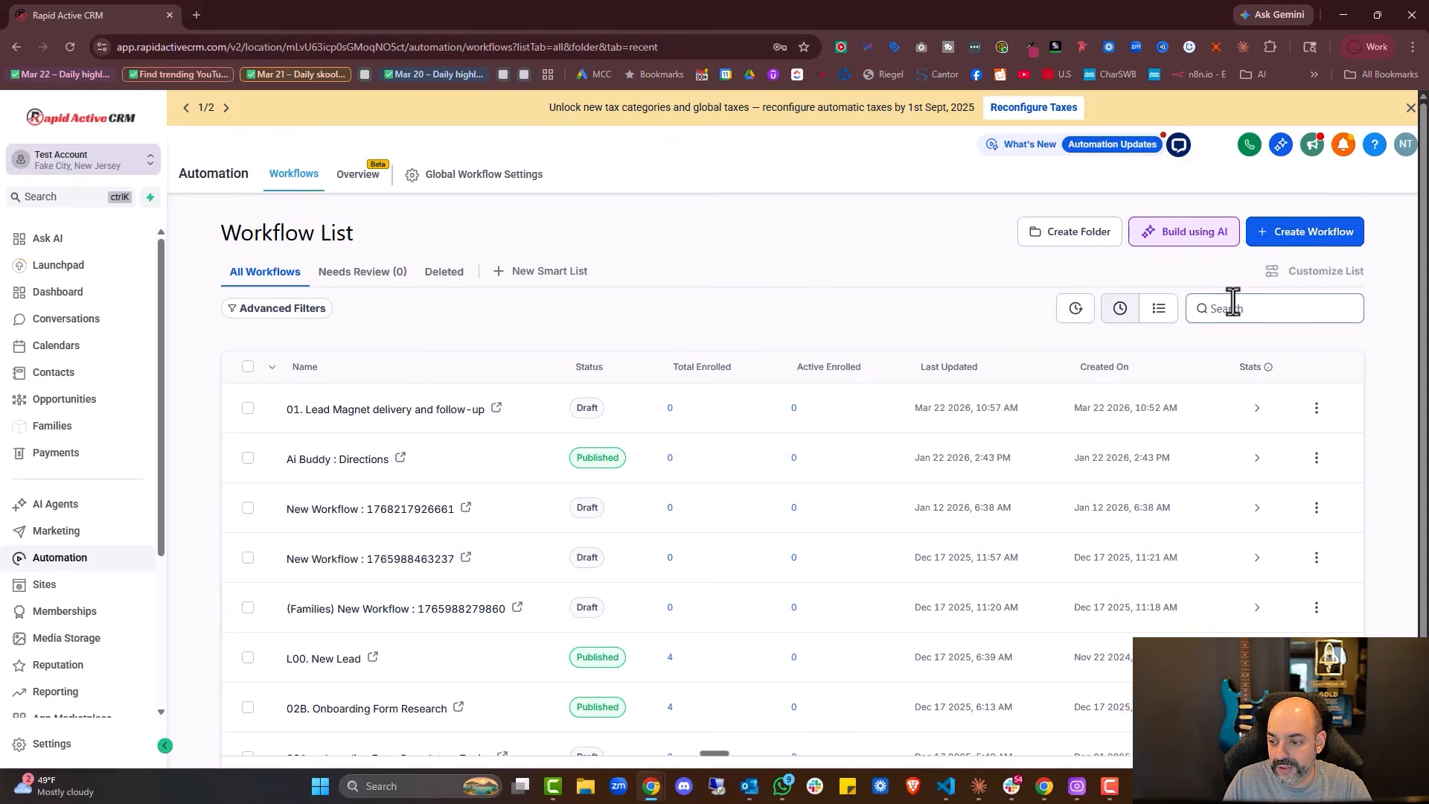
Go back to the Automation workflow list and show its second page of folders
{"action": "left_click", "coordinate": [73, 560]}
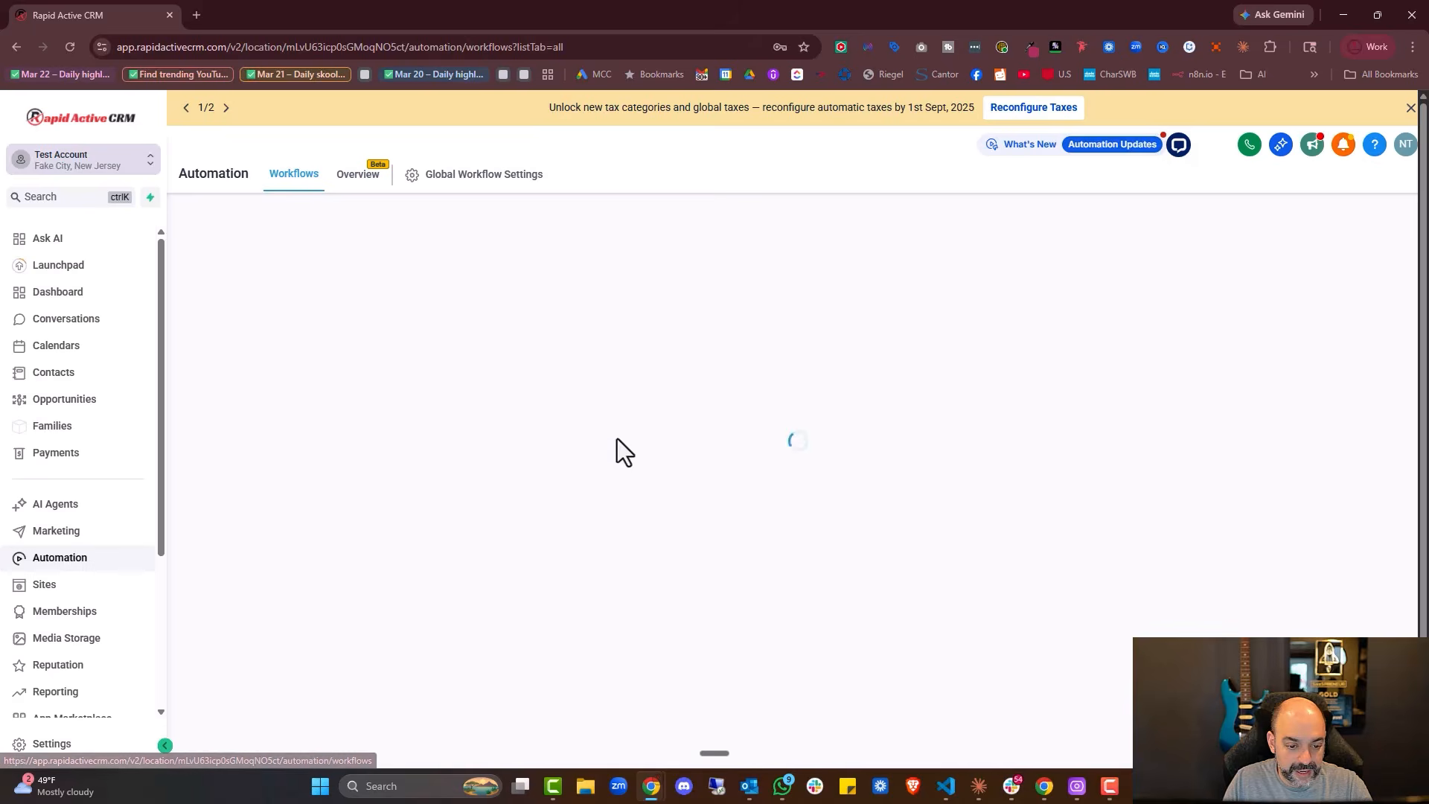
{"action": "scroll", "coordinate": [547, 432], "scroll_direction": "down", "scroll_amount": 3}
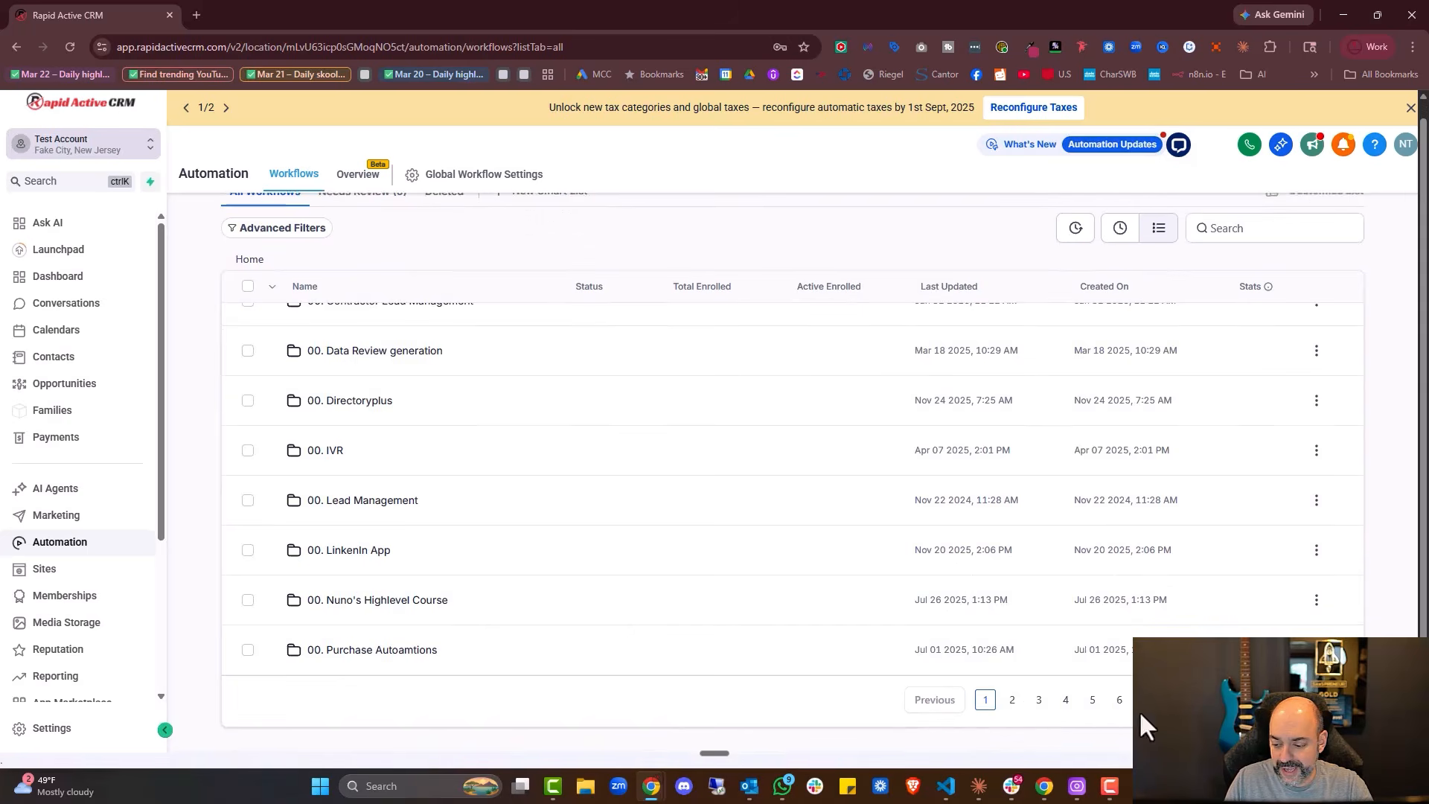
{"action": "left_click", "coordinate": [1013, 700]}
Open the 01. Ai Workflow Builder folder on page 2 of the workflow list
{"action": "scroll", "coordinate": [735, 458], "scroll_direction": "down", "scroll_amount": 3}
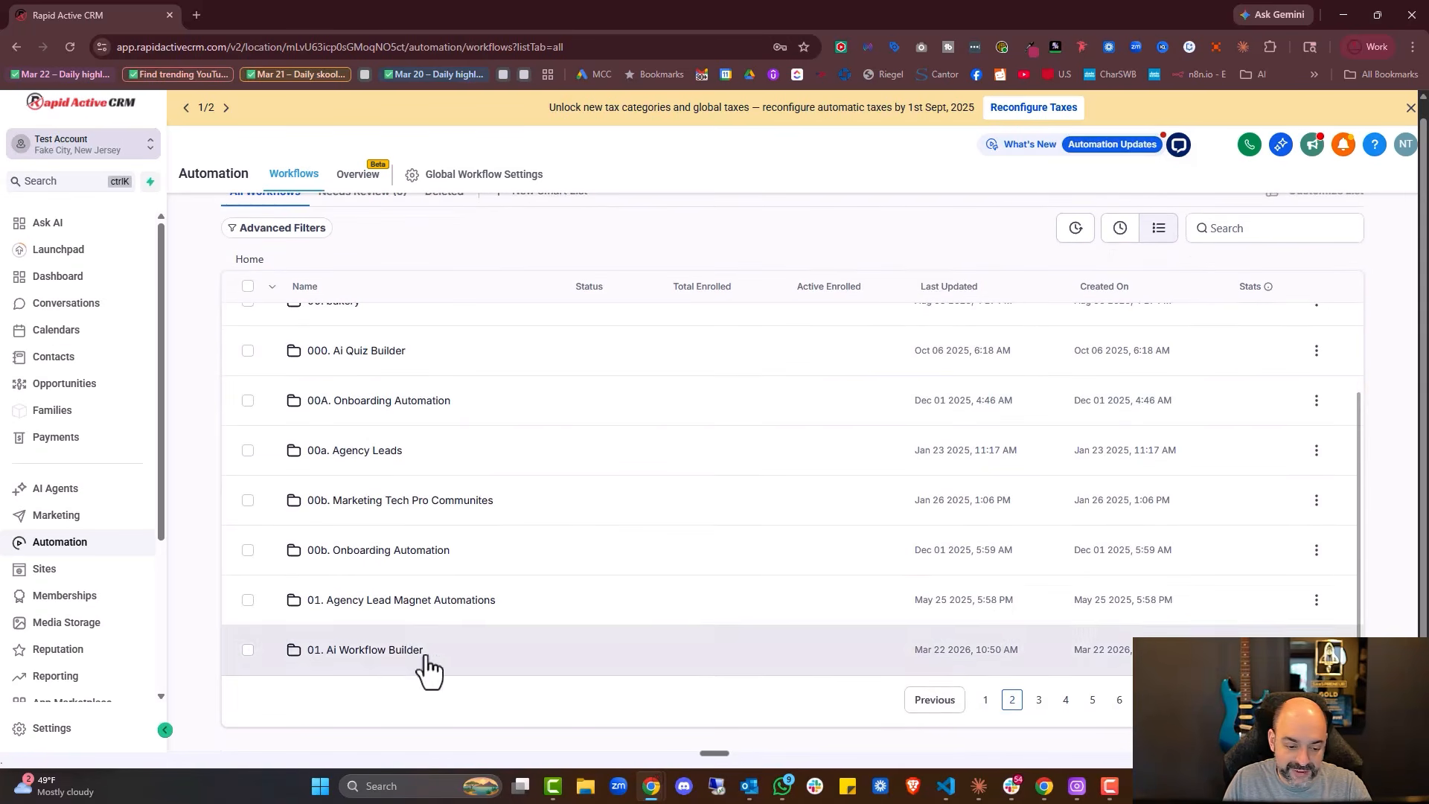
{"action": "left_click", "coordinate": [364, 664]}
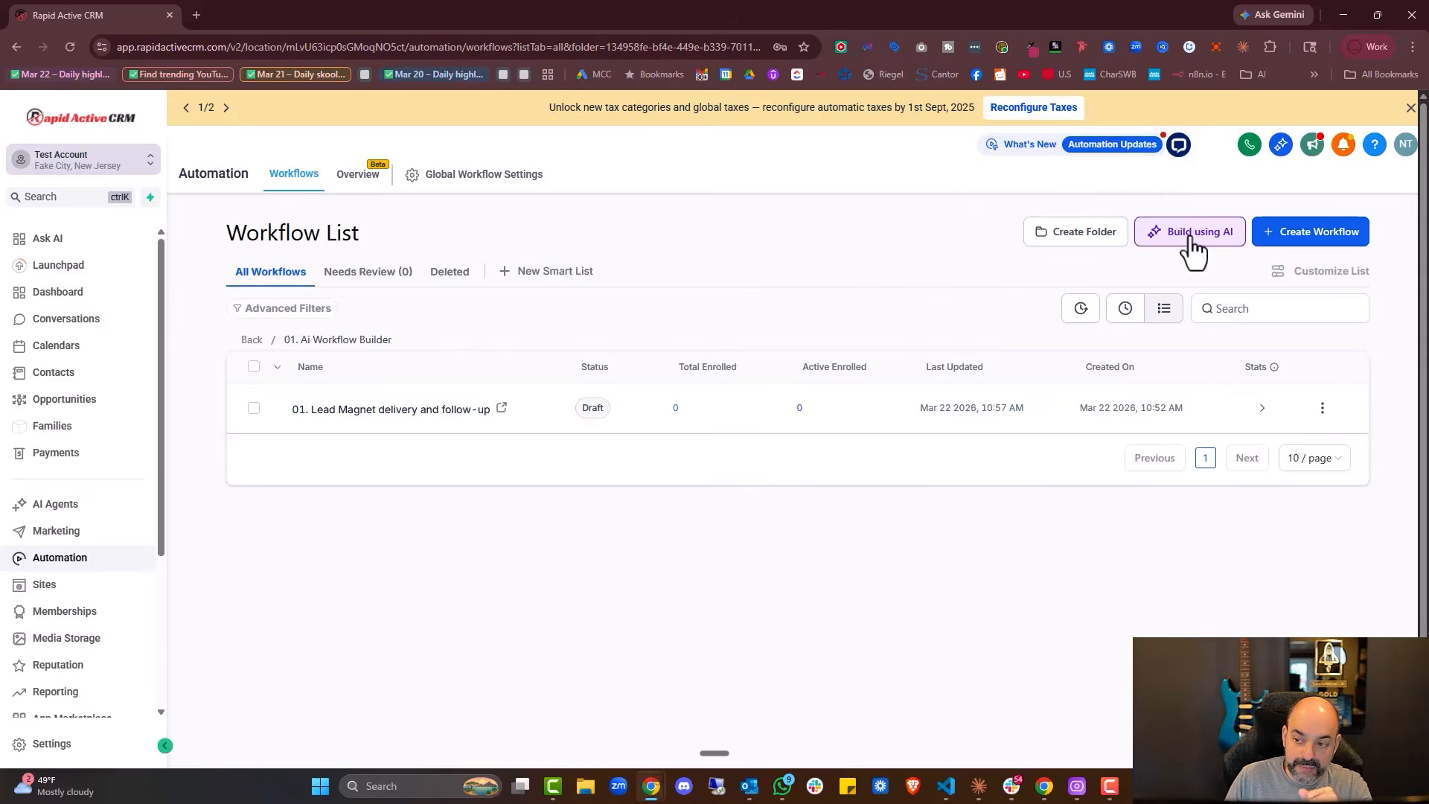
Dictate and send an AI request for a 02 appointment-reminder workflow triggered by confirmed appointments
{"action": "left_click", "coordinate": [1191, 237]}
{"action": "type", "text": "After sending a proposal, wait 24 hours then send SMS follow-up, wait 2 m"}
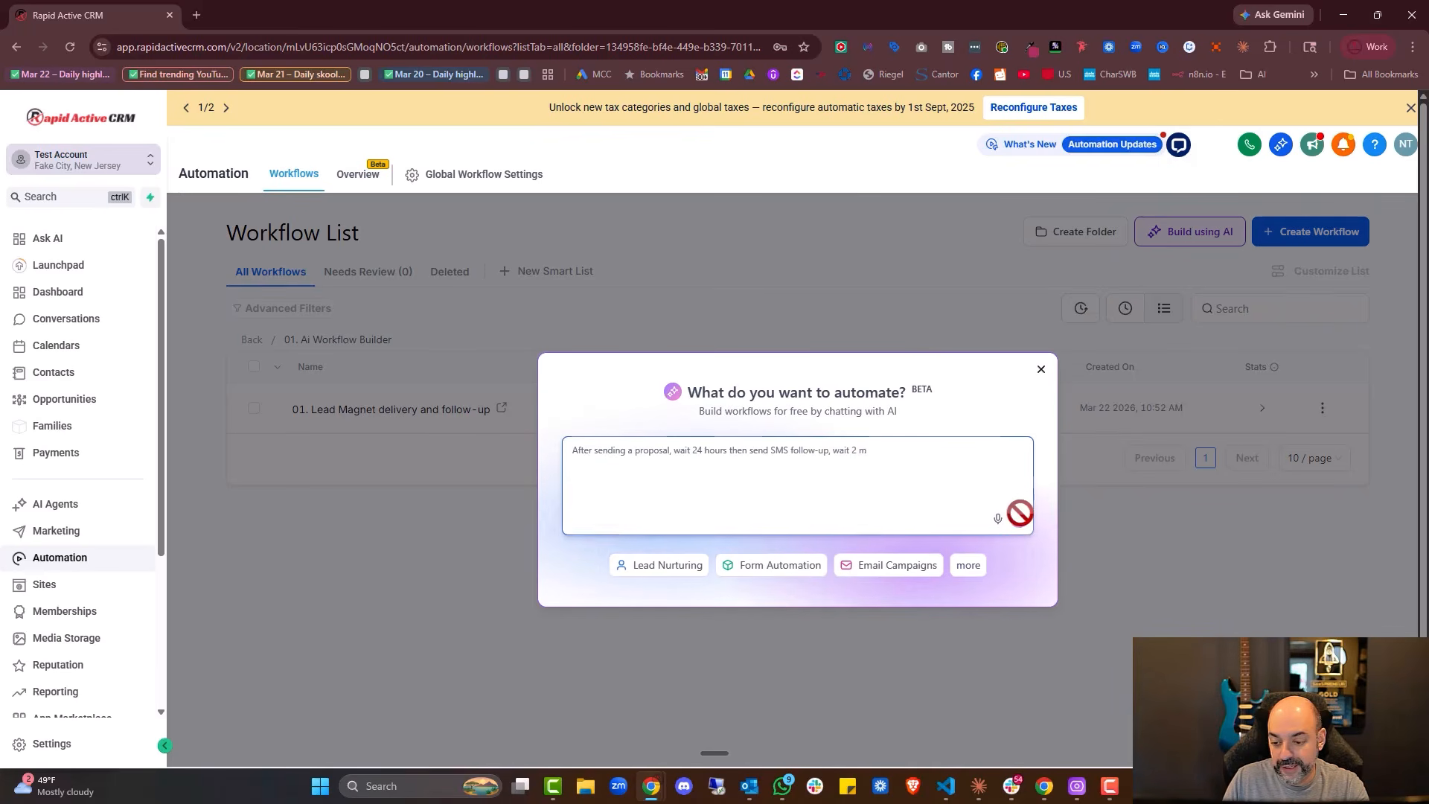
{"action": "left_click", "coordinate": [997, 519]}
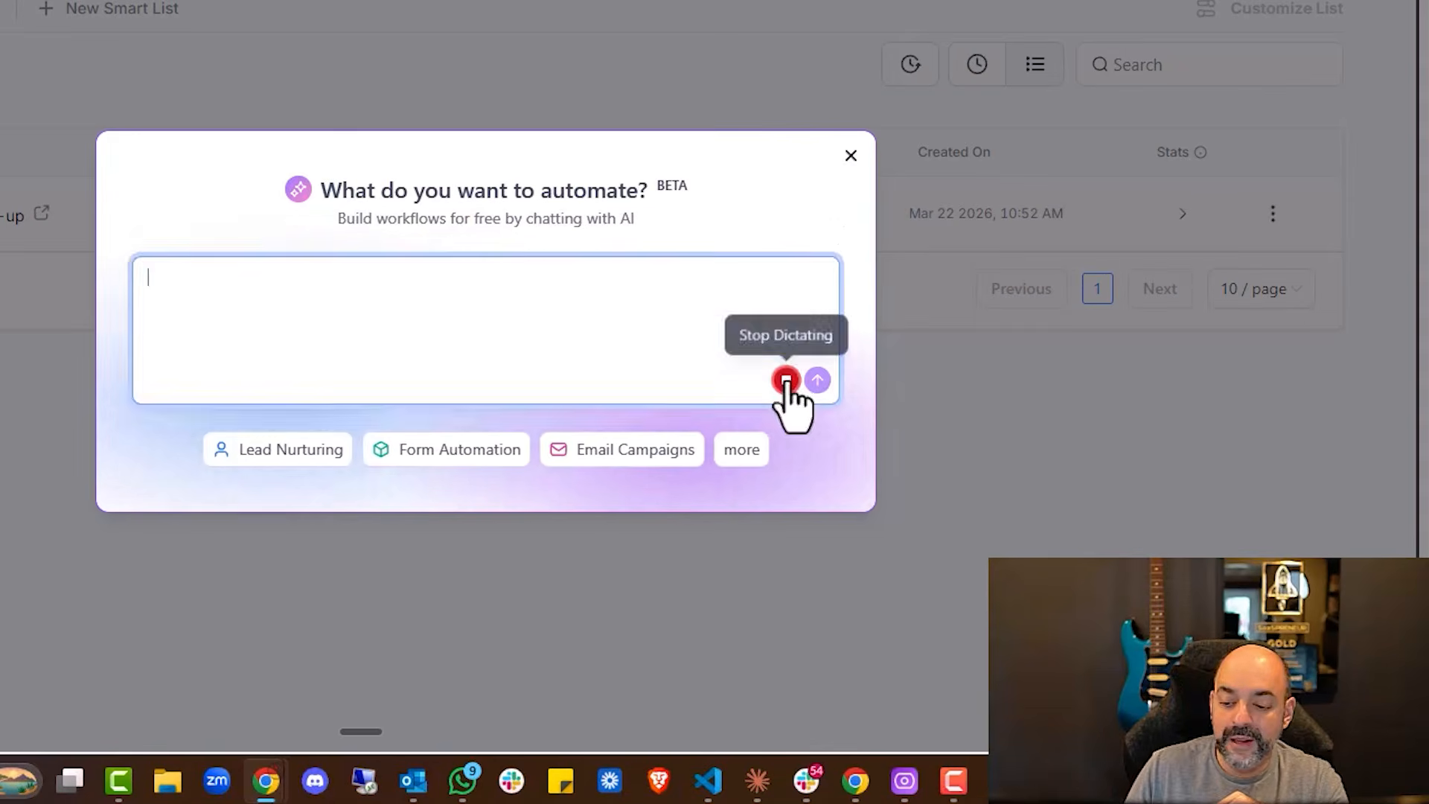
{"action": "left_click", "coordinate": [914, 465]}
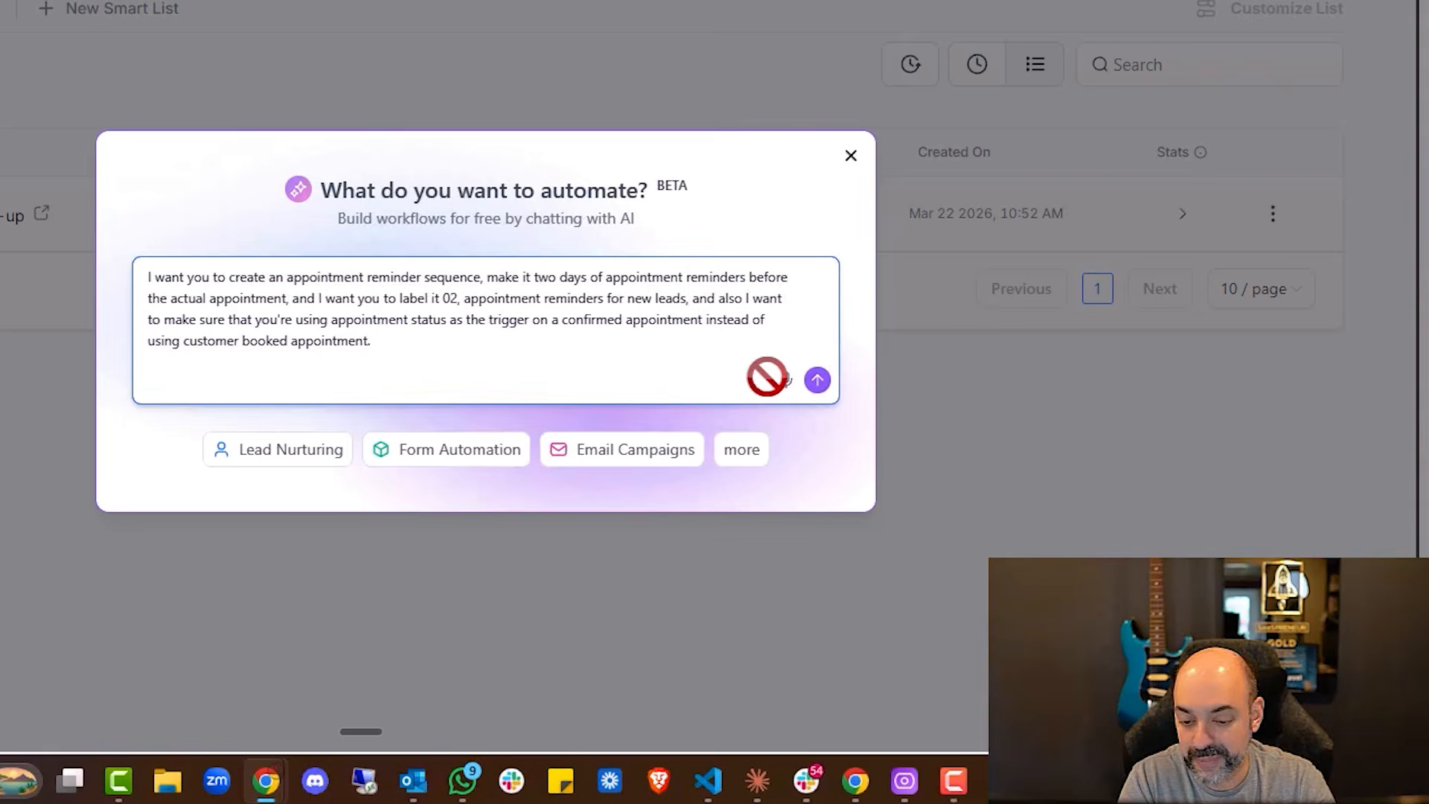
{"action": "left_click", "coordinate": [817, 380]}
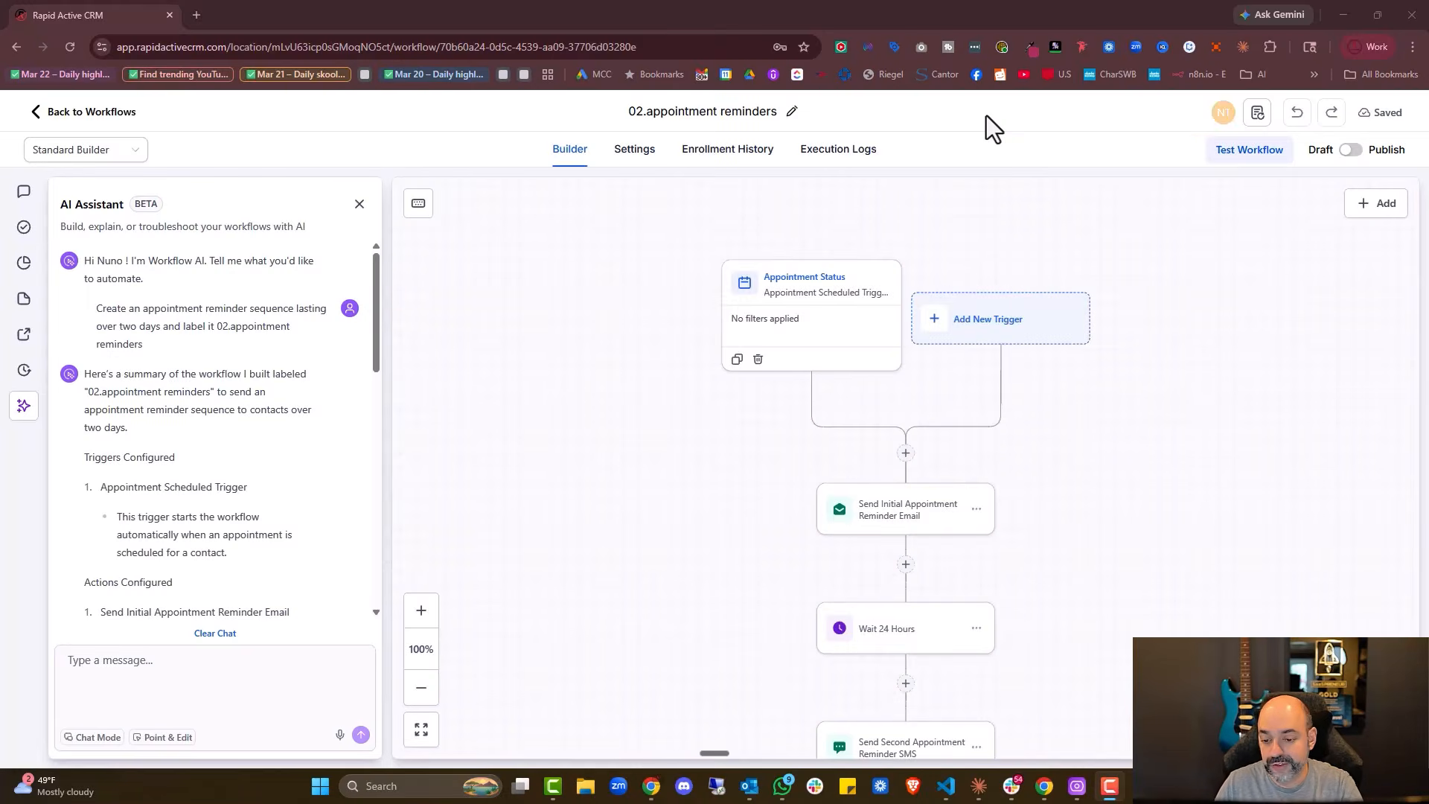
Add an Appointment status is confirmed filter to the Appointment Status trigger
{"action": "left_click", "coordinate": [751, 343]}
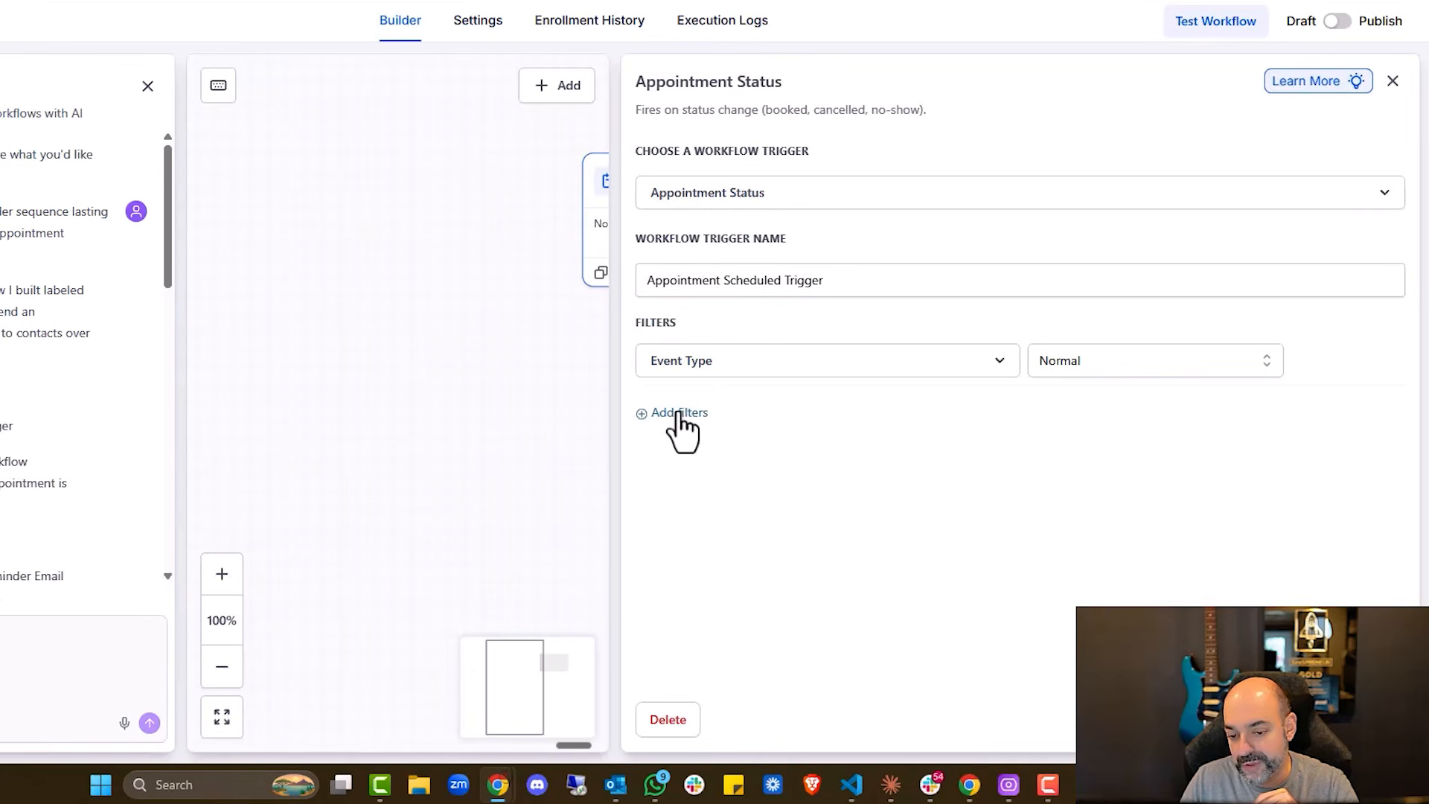
{"action": "left_click", "coordinate": [754, 422]}
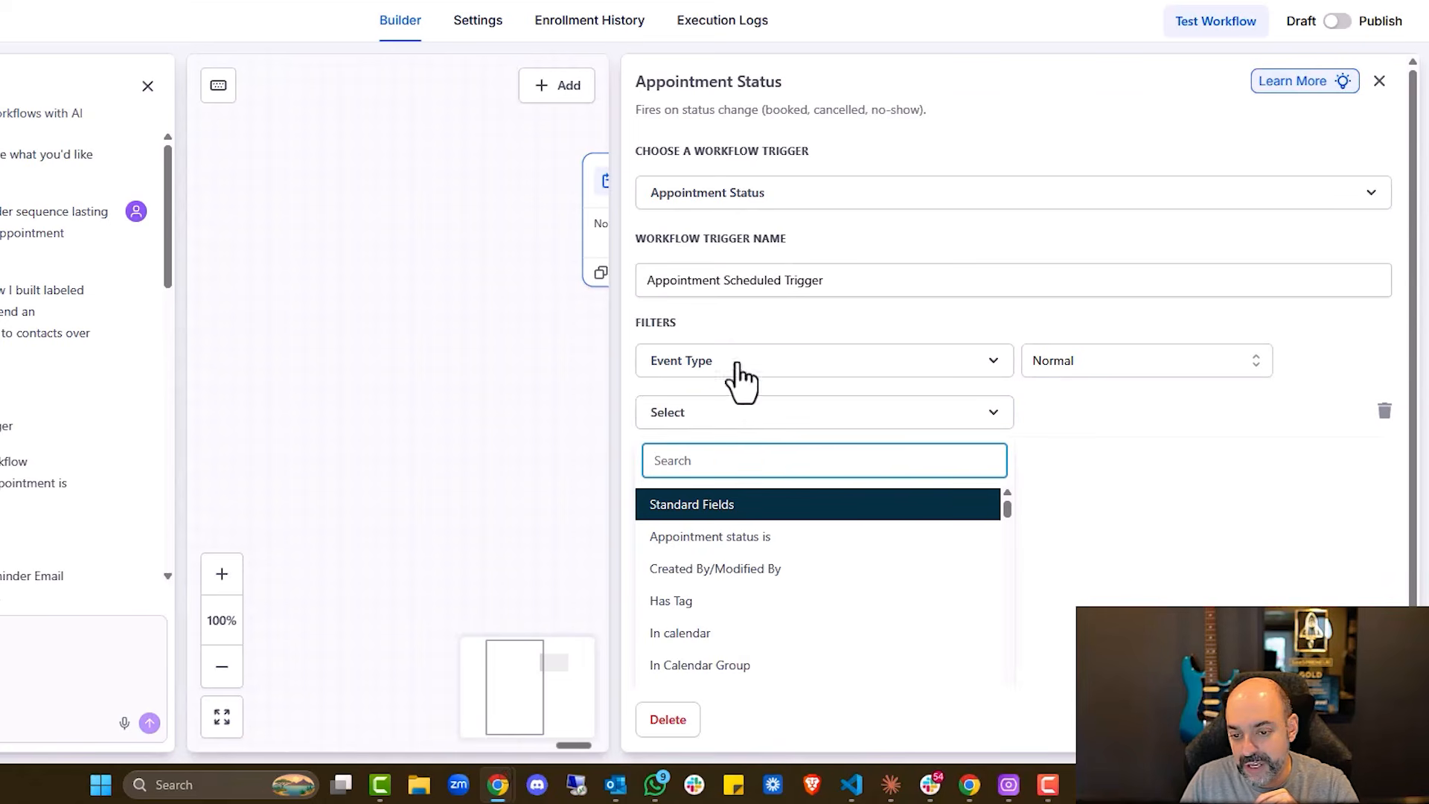
{"action": "left_click", "coordinate": [765, 538]}
{"action": "left_click", "coordinate": [1113, 423]}
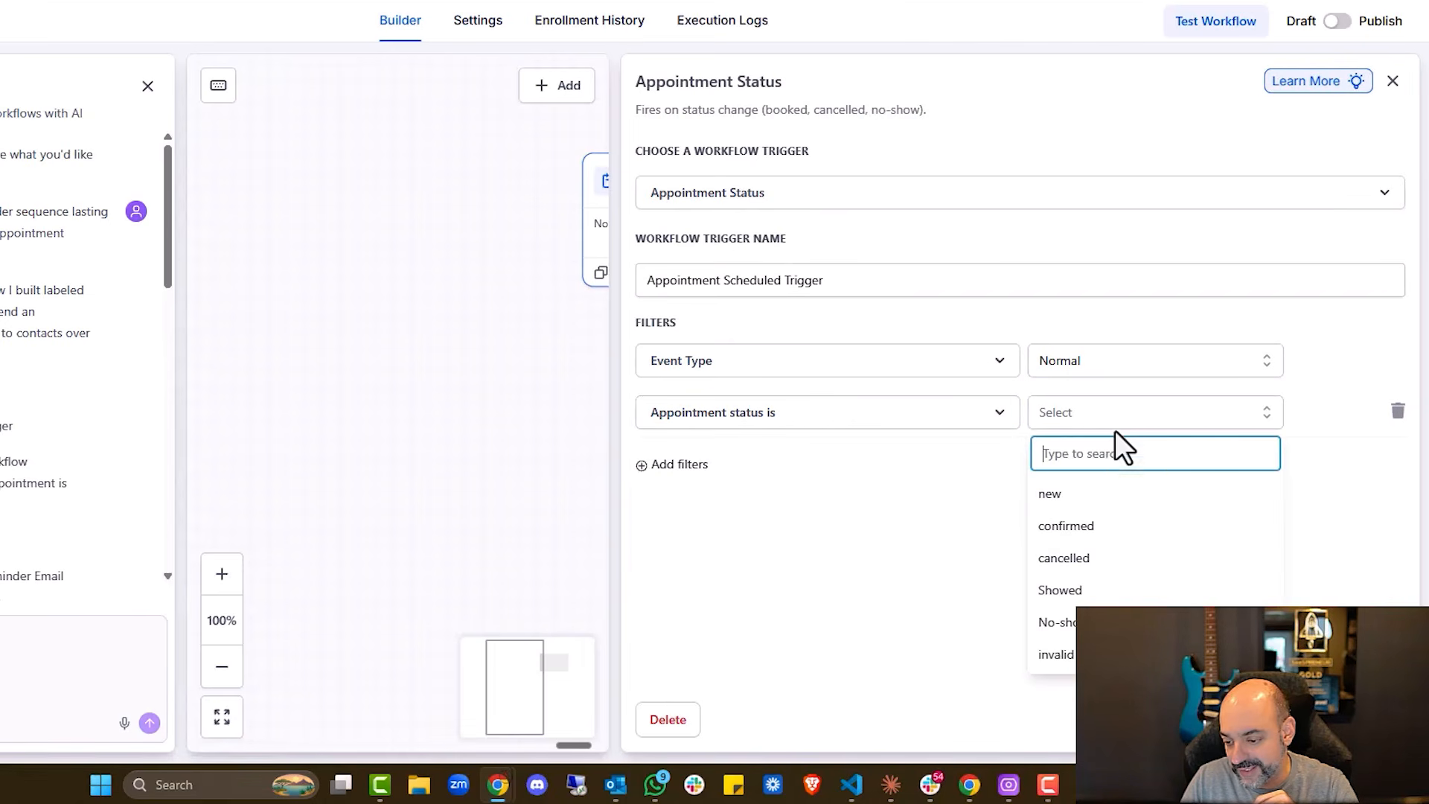
{"action": "left_click", "coordinate": [1066, 525]}
{"action": "scroll", "coordinate": [995, 400], "scroll_direction": "down", "scroll_amount": 3}
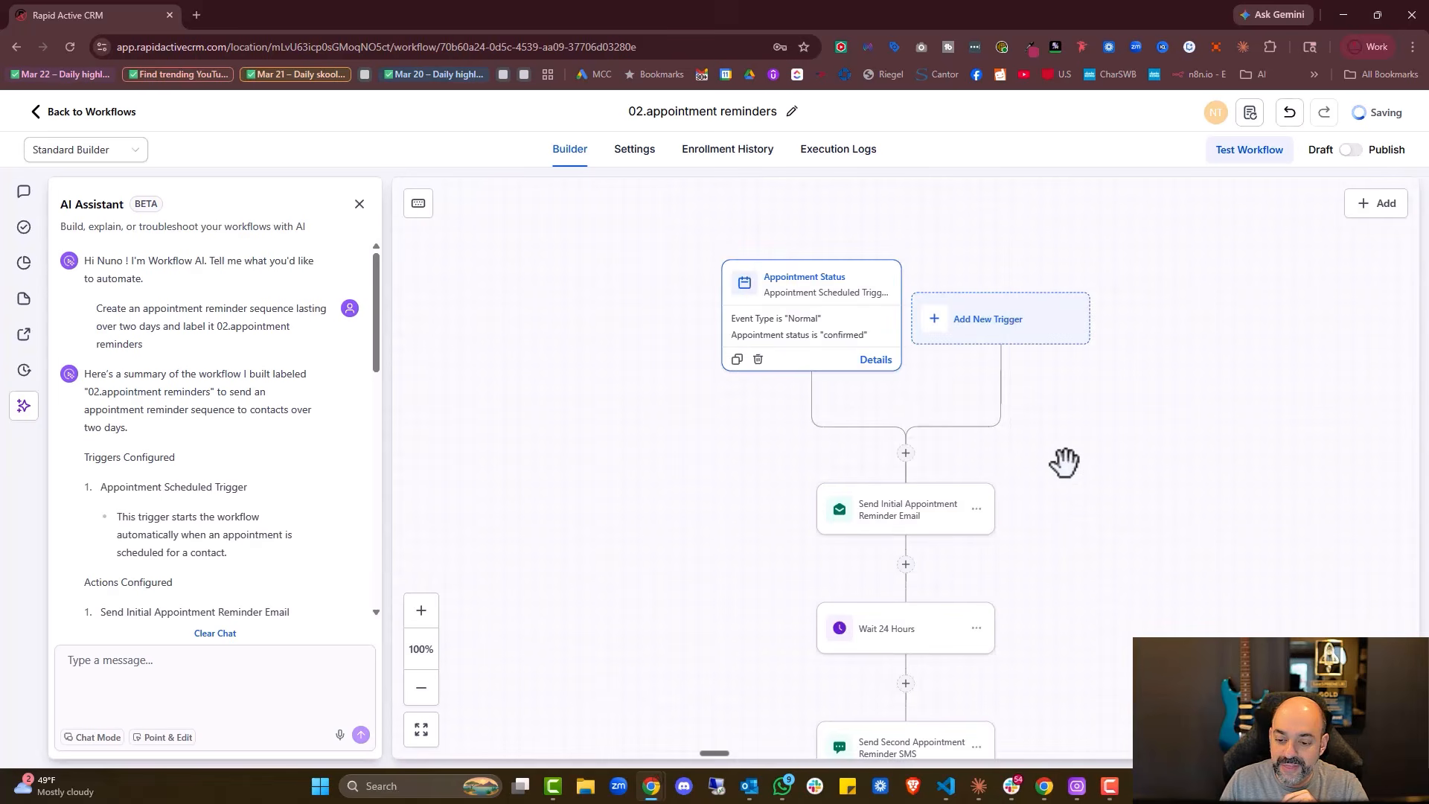
{"action": "scroll", "coordinate": [1063, 462], "scroll_direction": "down", "scroll_amount": 3}
{"action": "scroll", "coordinate": [1063, 462], "scroll_direction": "up", "scroll_amount": 3}
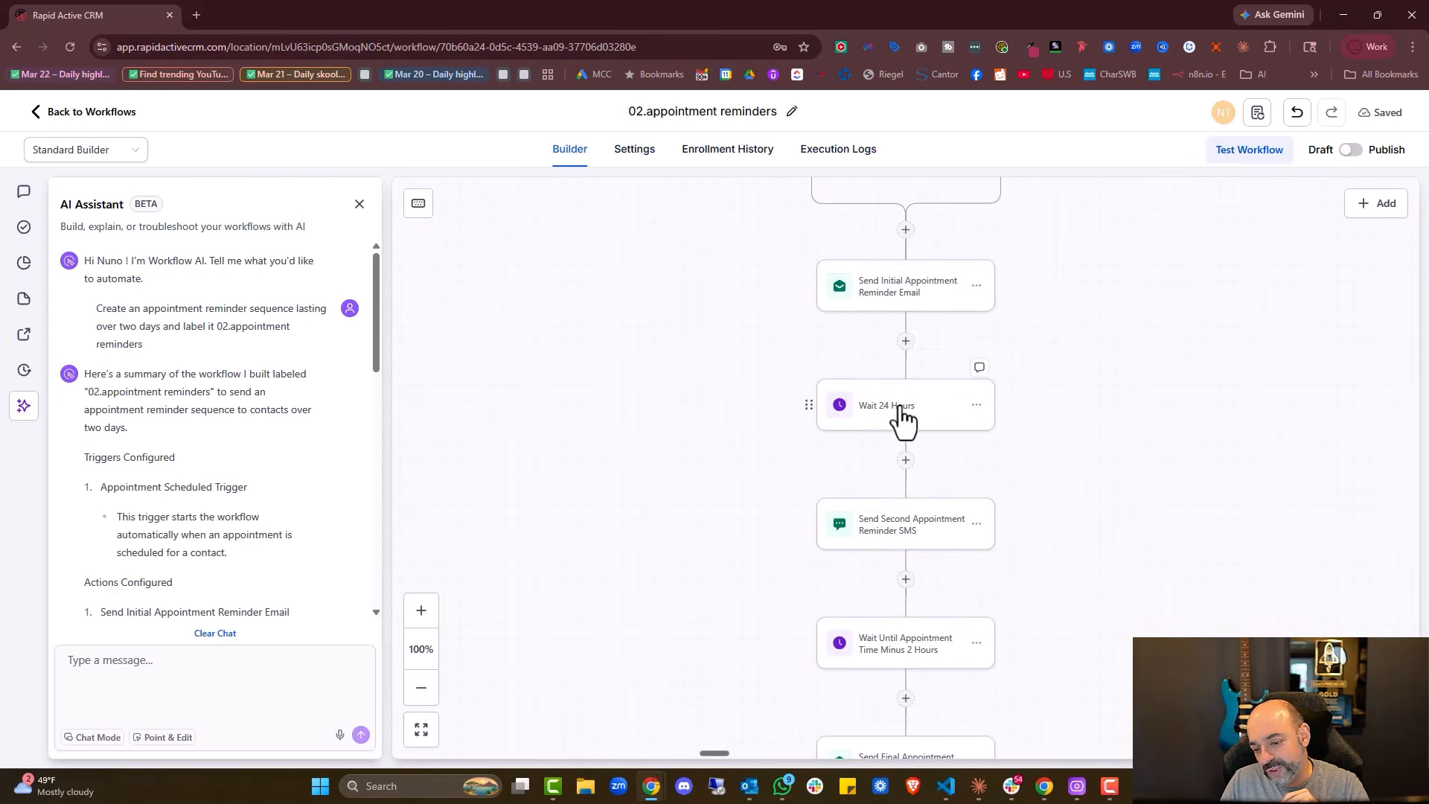
{"action": "scroll", "coordinate": [956, 443], "scroll_direction": "up", "scroll_amount": 1}
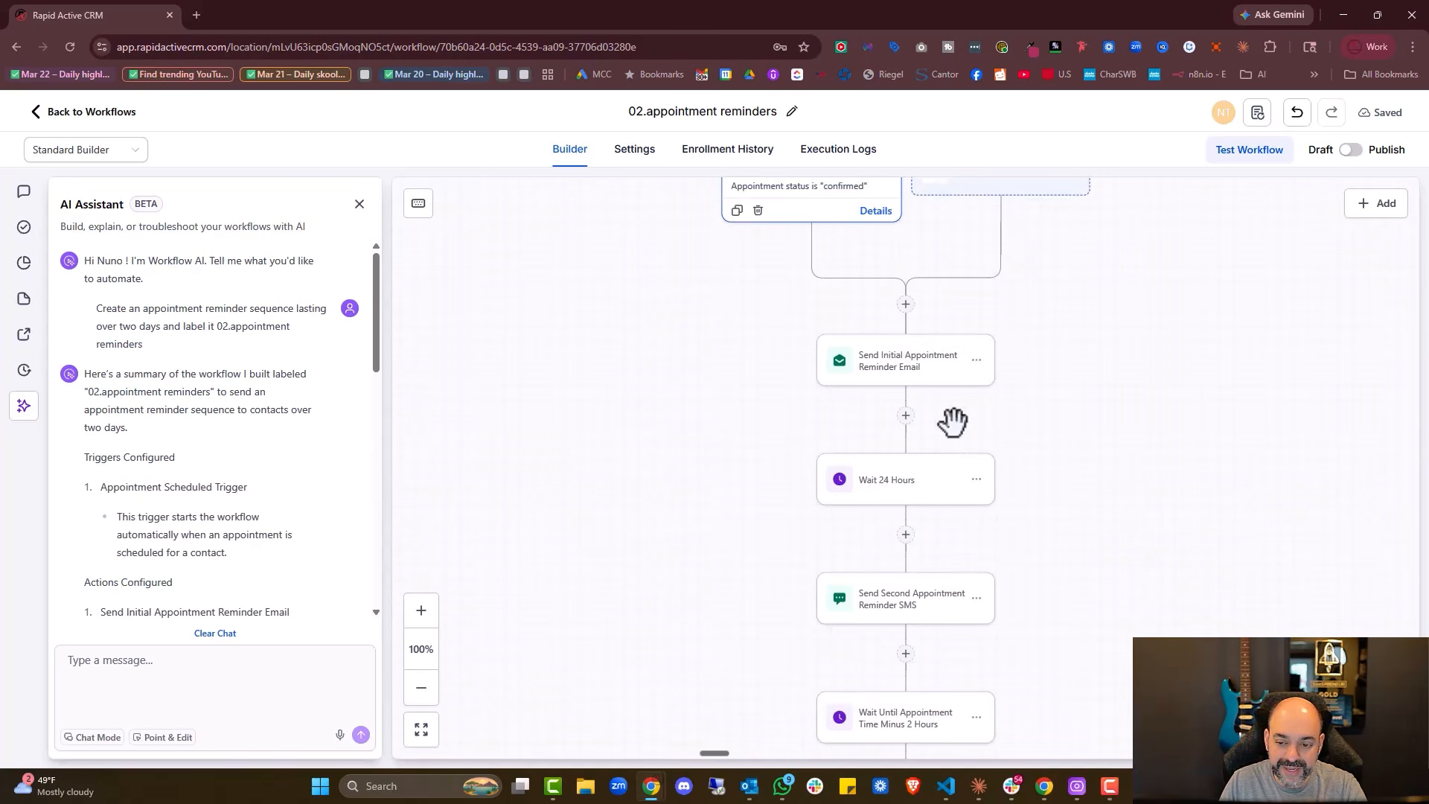
Use the AI assistant's Point & Edit to add a reminder email after a 48-hour wait
{"action": "left_click", "coordinate": [906, 416]}
{"action": "type", "text": "wati"}
{"action": "key", "text": "BackSpace"}
{"action": "key", "text": "BackSpace"}
{"action": "key", "text": "BackSpace"}
{"action": "key", "text": "BackSpace"}
{"action": "left_click", "coordinate": [662, 422]}
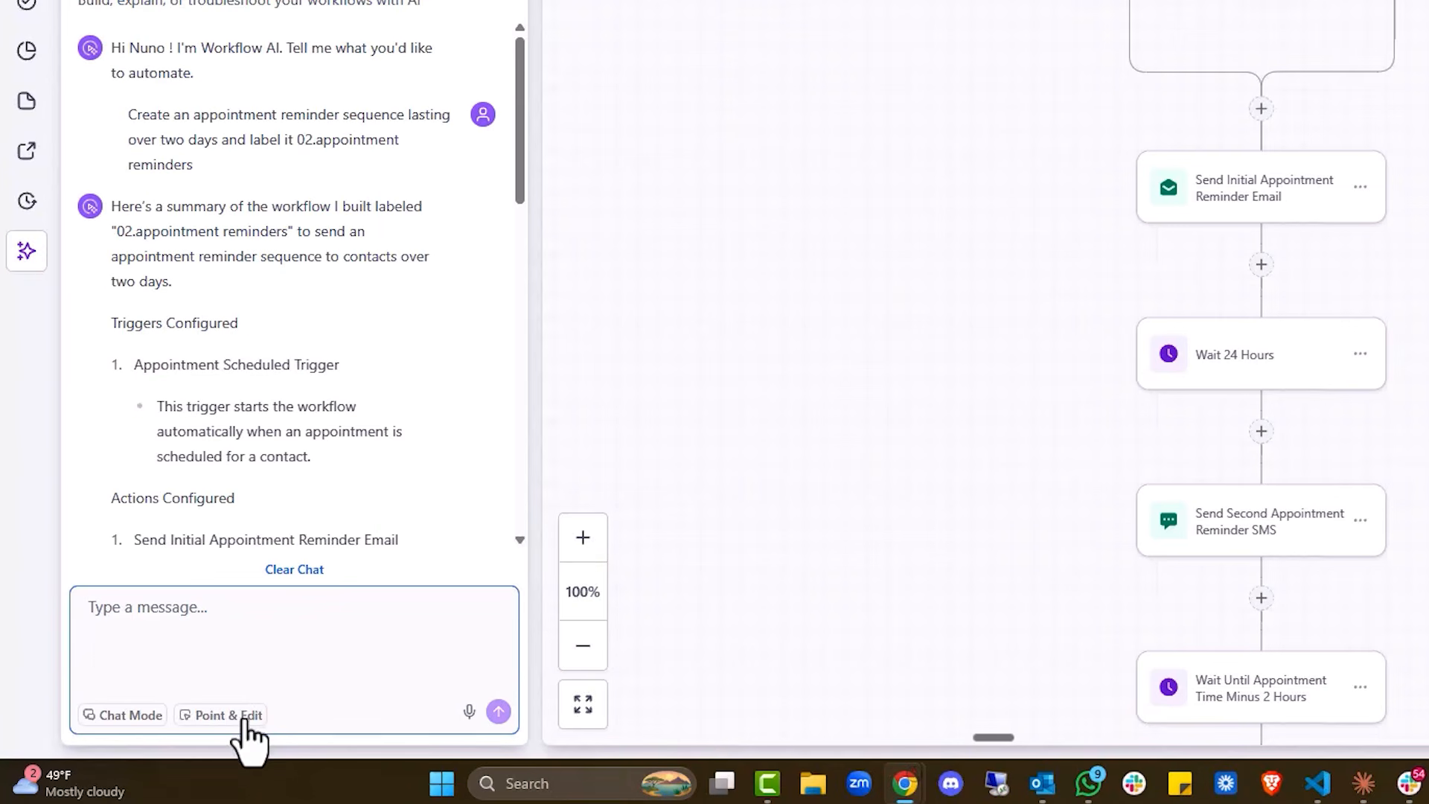
{"action": "left_click", "coordinate": [242, 716]}
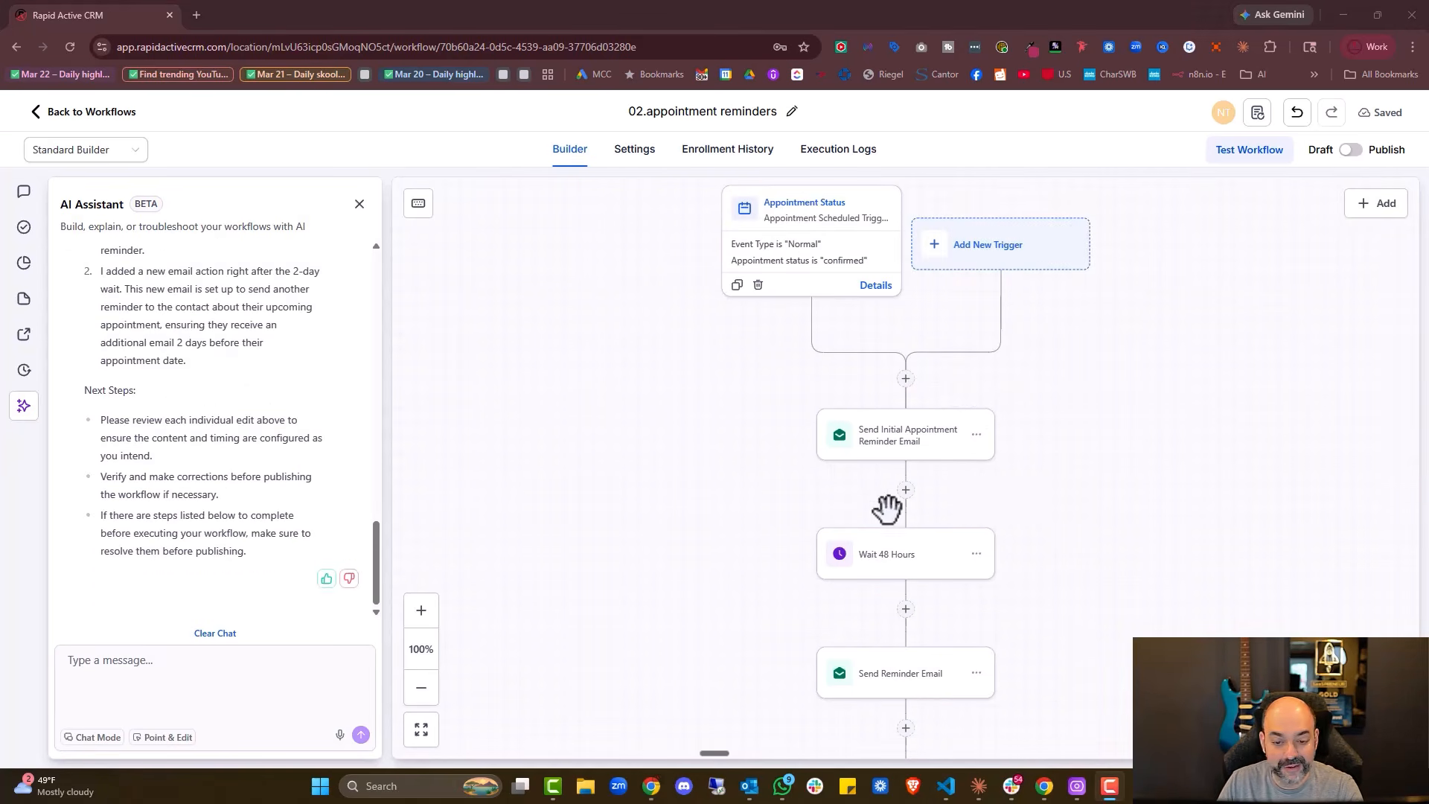
{"action": "scroll", "coordinate": [923, 469], "scroll_direction": "down", "scroll_amount": 2}
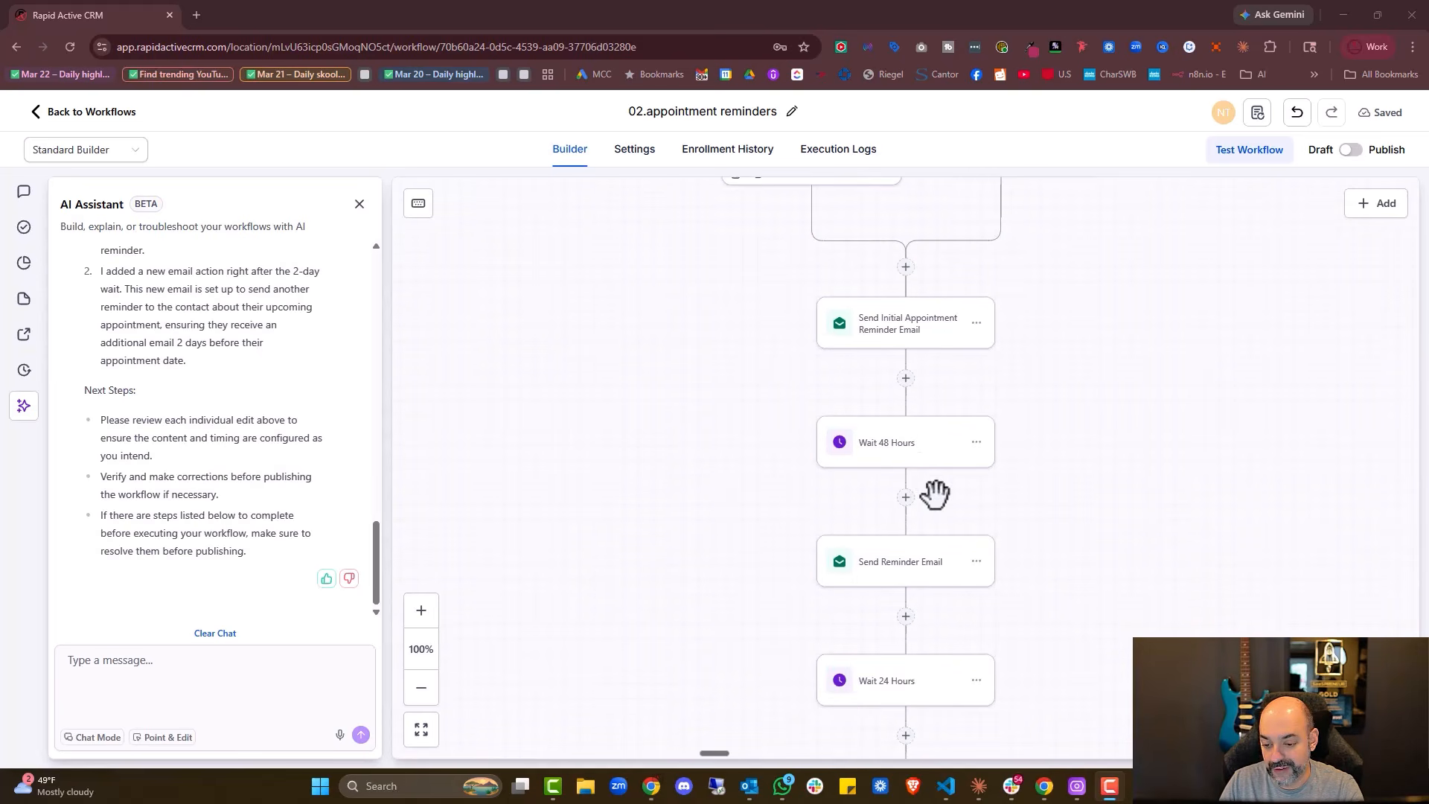
Correct the Wait 48 Hours value, then try basing that wait on the appointment time
{"action": "left_click", "coordinate": [925, 462]}
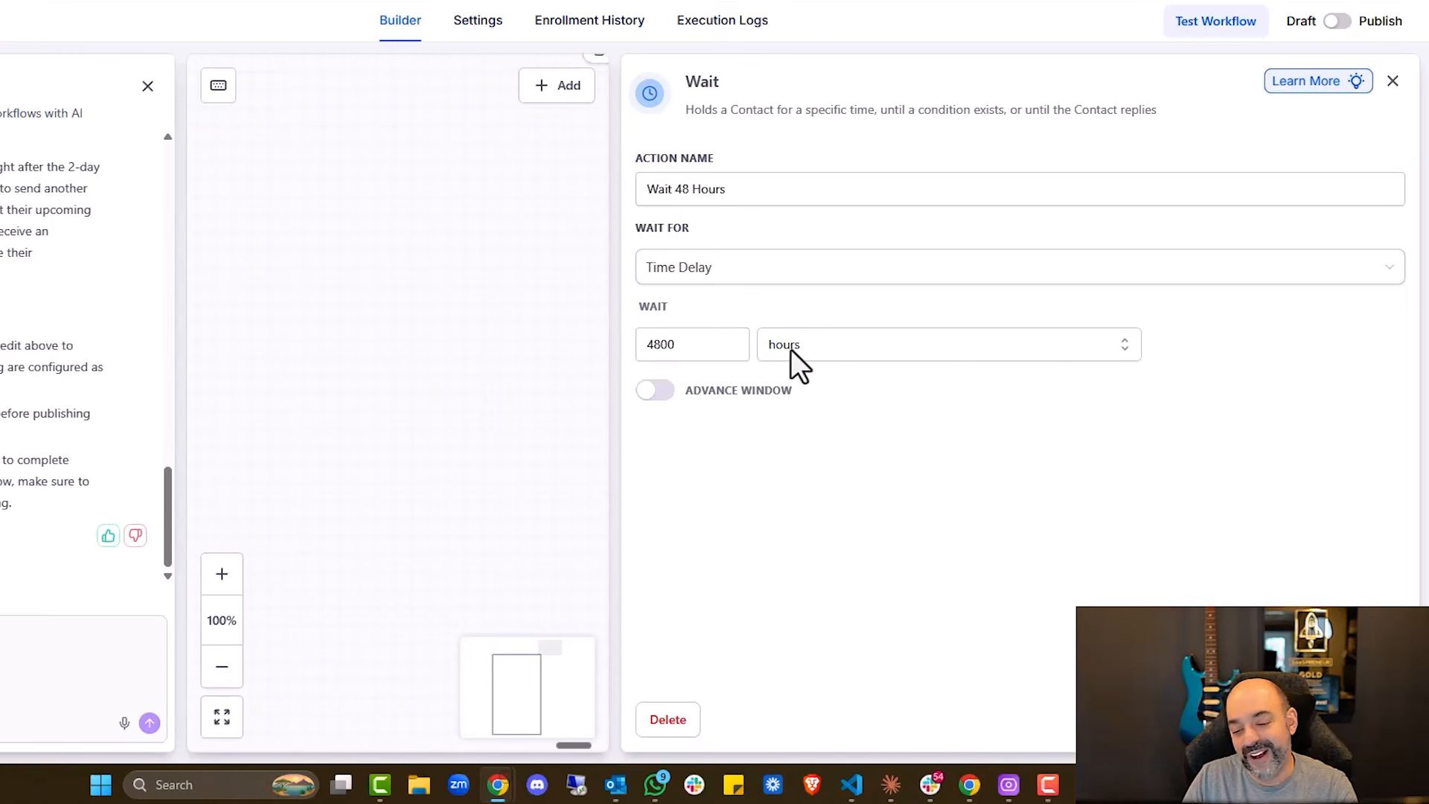
{"action": "left_click_drag", "start_coordinate": [807, 424], "coordinate": [785, 424]}
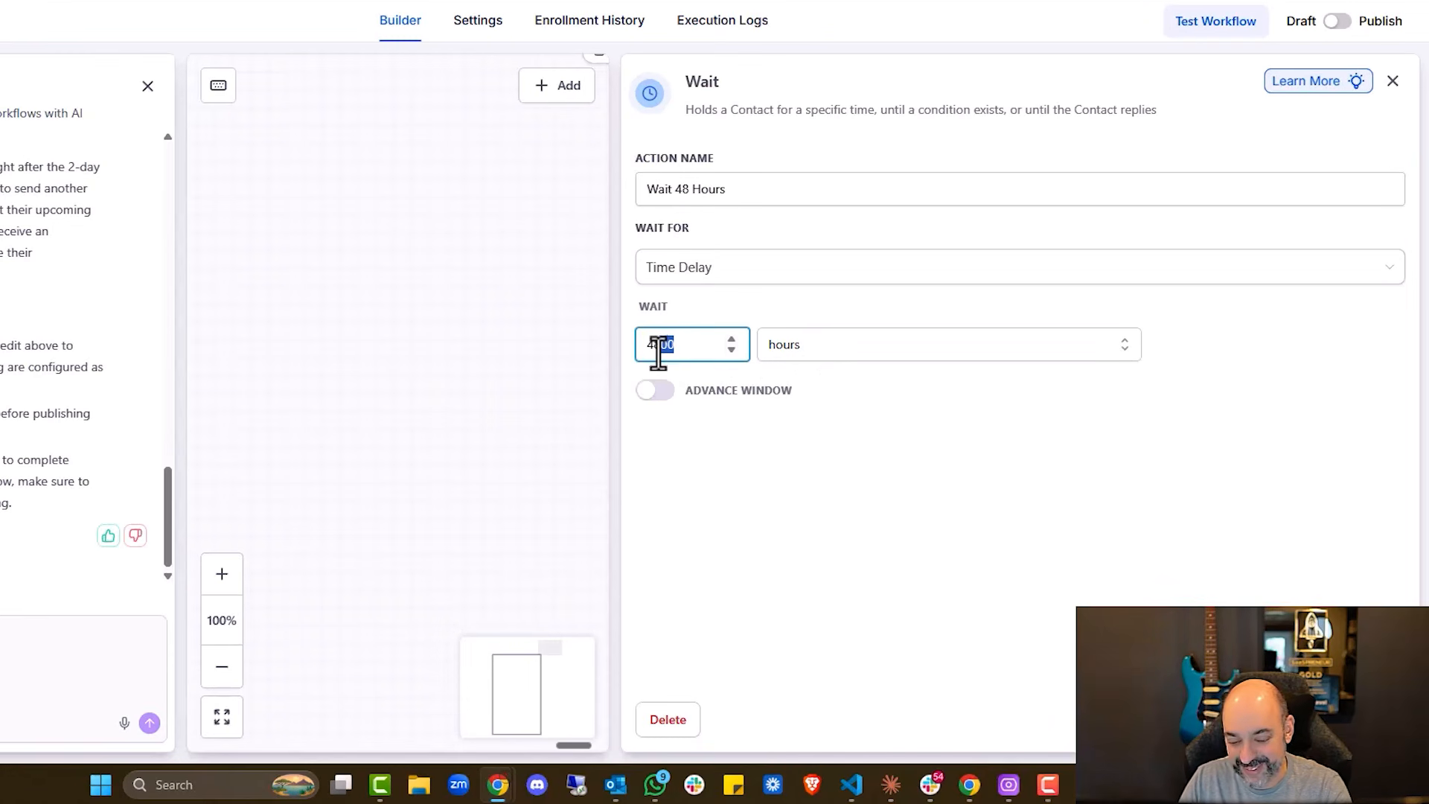
{"action": "left_click", "coordinate": [1369, 722]}
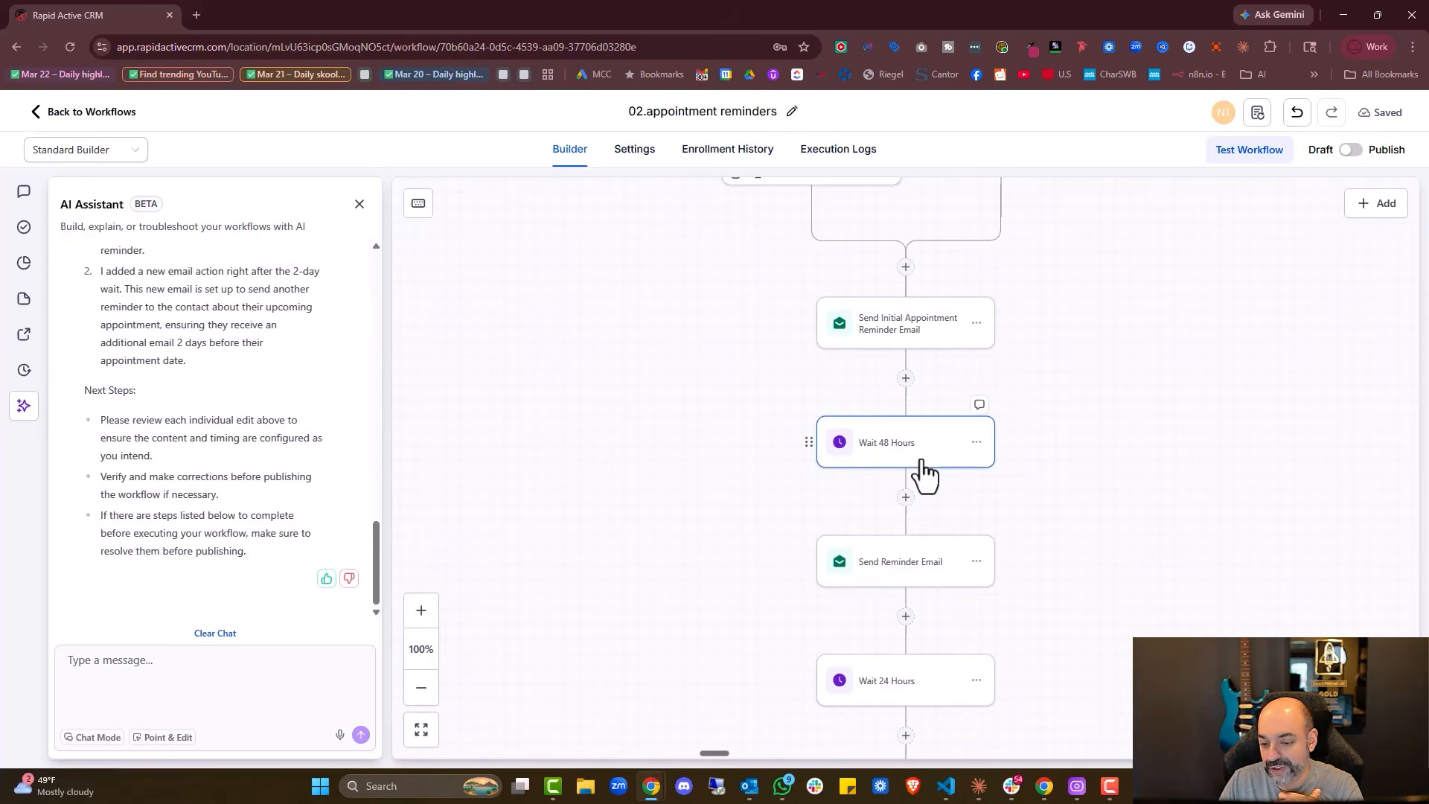
{"action": "left_click", "coordinate": [925, 469]}
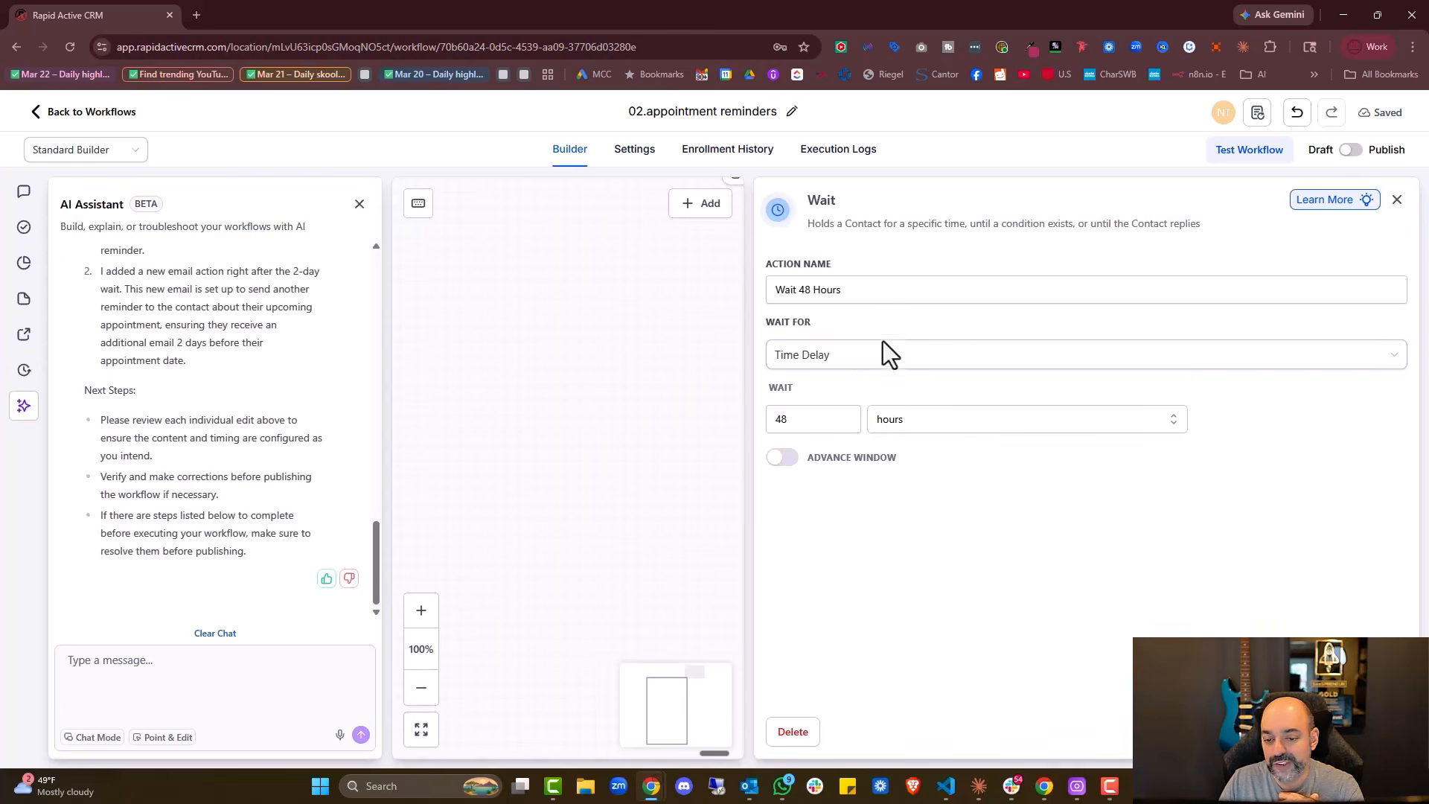
{"action": "left_click", "coordinate": [891, 363]}
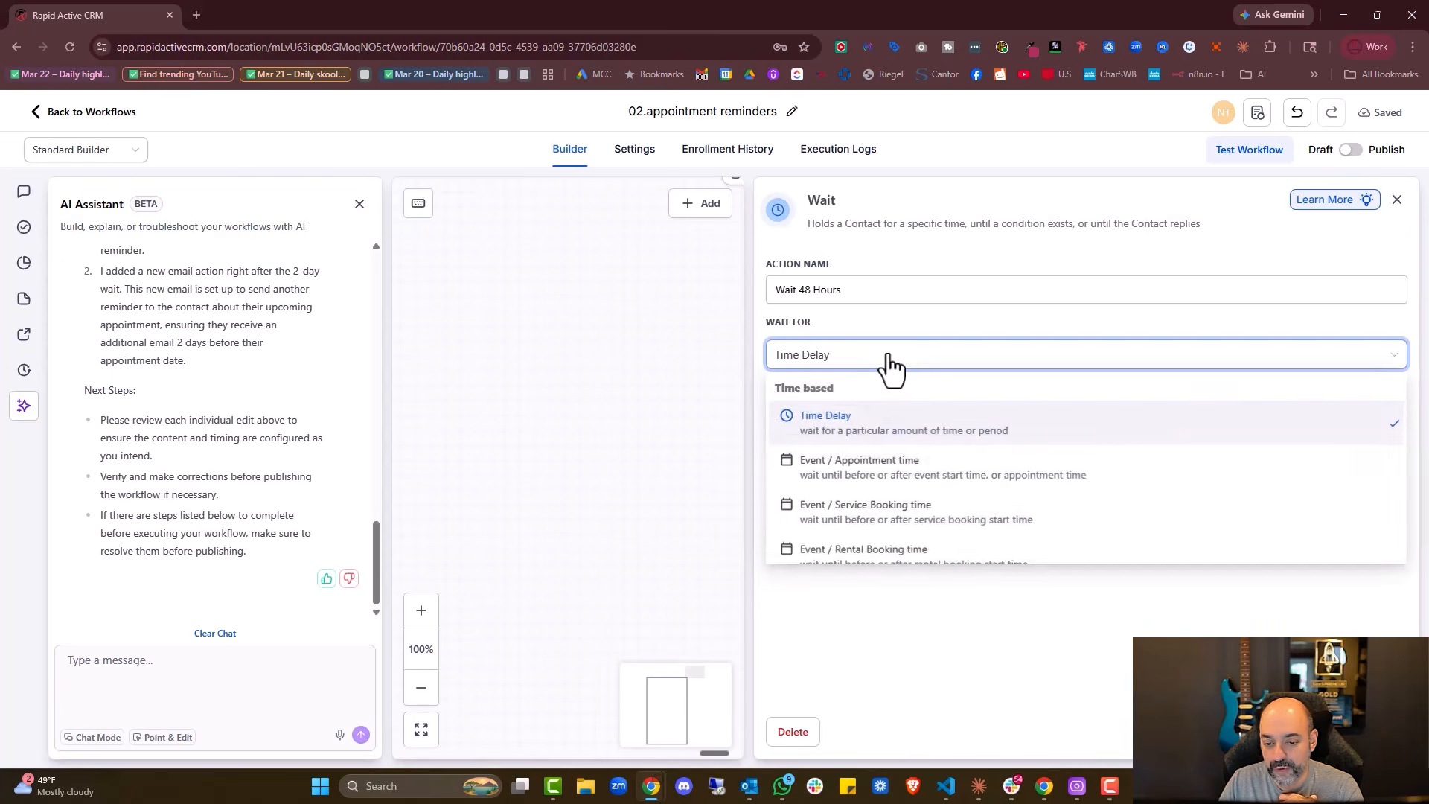
{"action": "left_click", "coordinate": [878, 472]}
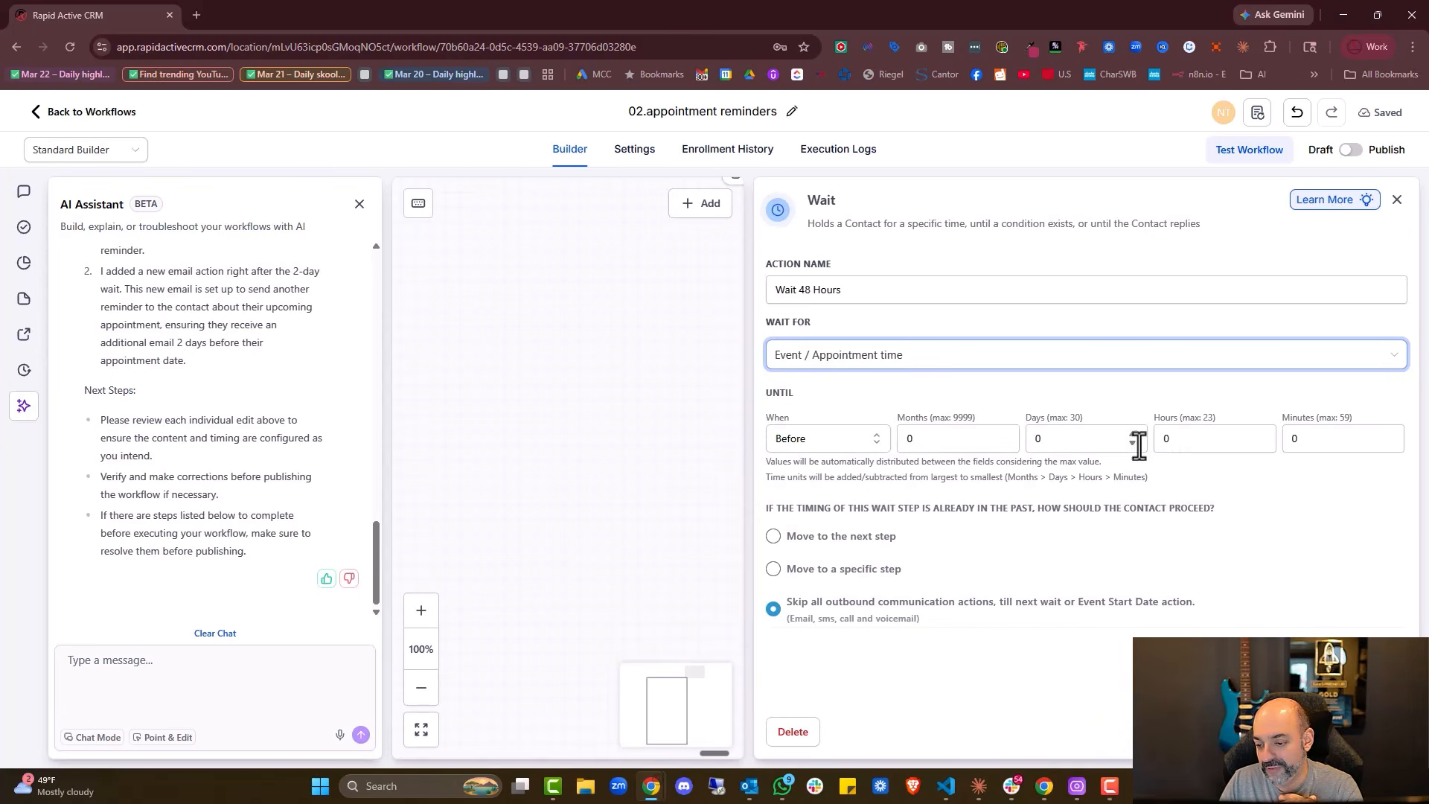
{"action": "left_click", "coordinate": [1198, 439]}
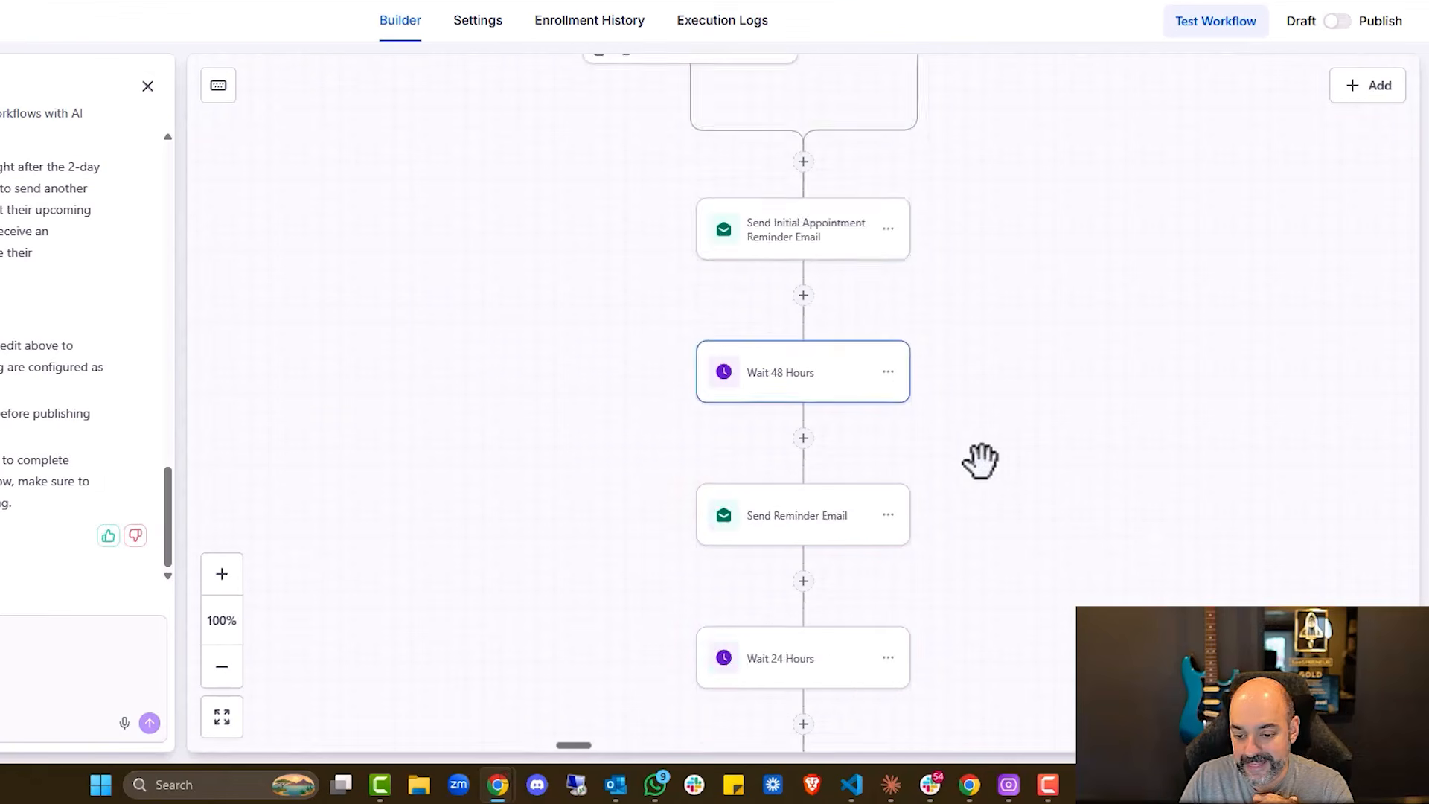
{"action": "scroll", "coordinate": [908, 485], "scroll_direction": "down", "scroll_amount": 2}
Look over the content of the Send Reminder Email step
{"action": "left_click", "coordinate": [906, 471]}
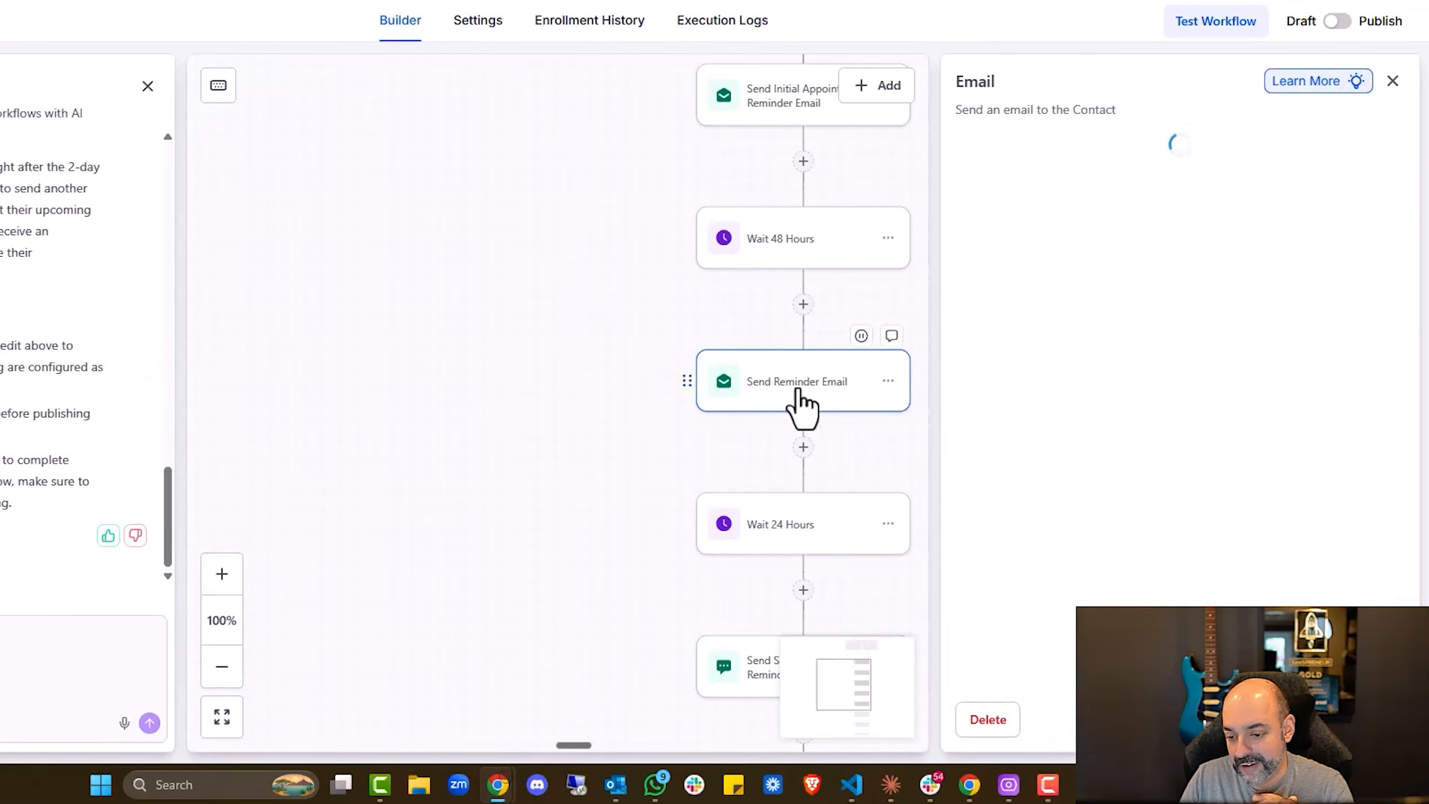
{"action": "scroll", "coordinate": [1212, 294], "scroll_direction": "down", "scroll_amount": 3}
{"action": "left_click_drag", "start_coordinate": [1212, 253], "coordinate": [1356, 271]}
{"action": "scroll", "coordinate": [1141, 479], "scroll_direction": "down", "scroll_amount": 8}
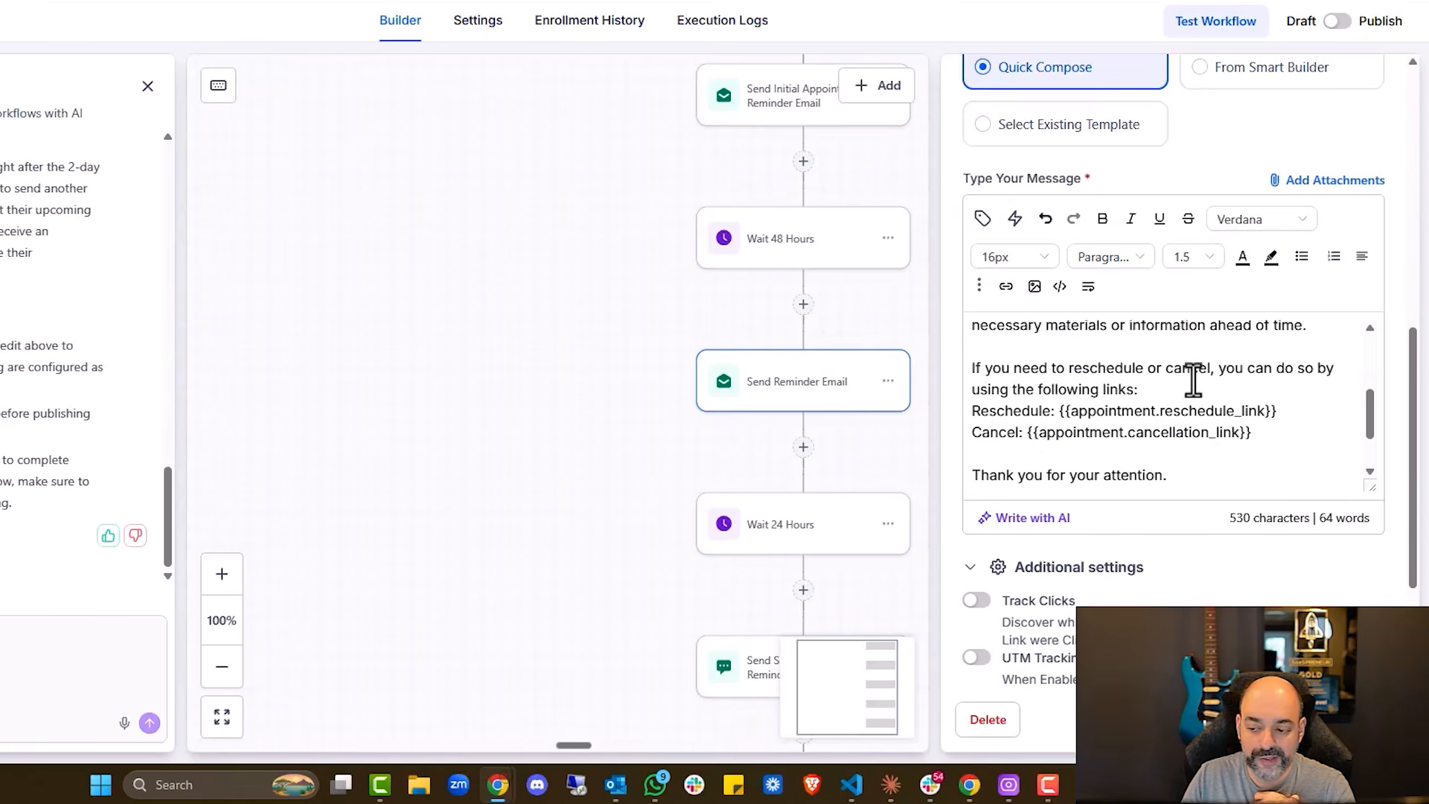
{"action": "scroll", "coordinate": [1147, 397], "scroll_direction": "down", "scroll_amount": 2}
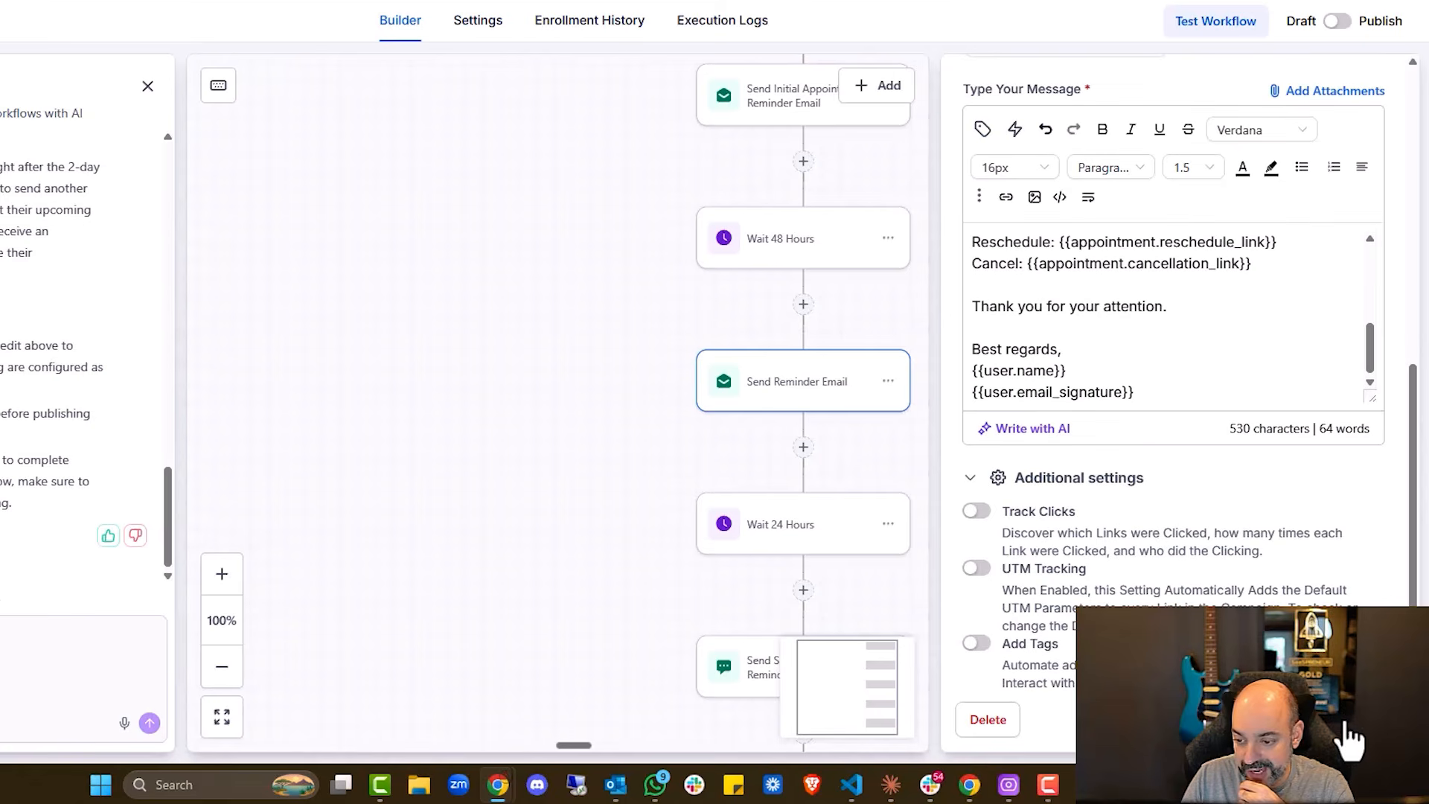
{"action": "scroll", "coordinate": [1033, 479], "scroll_direction": "down", "scroll_amount": 2}
Set the Wait 24 Hours step to wait until 24 hours before the appointment time
{"action": "left_click", "coordinate": [856, 368]}
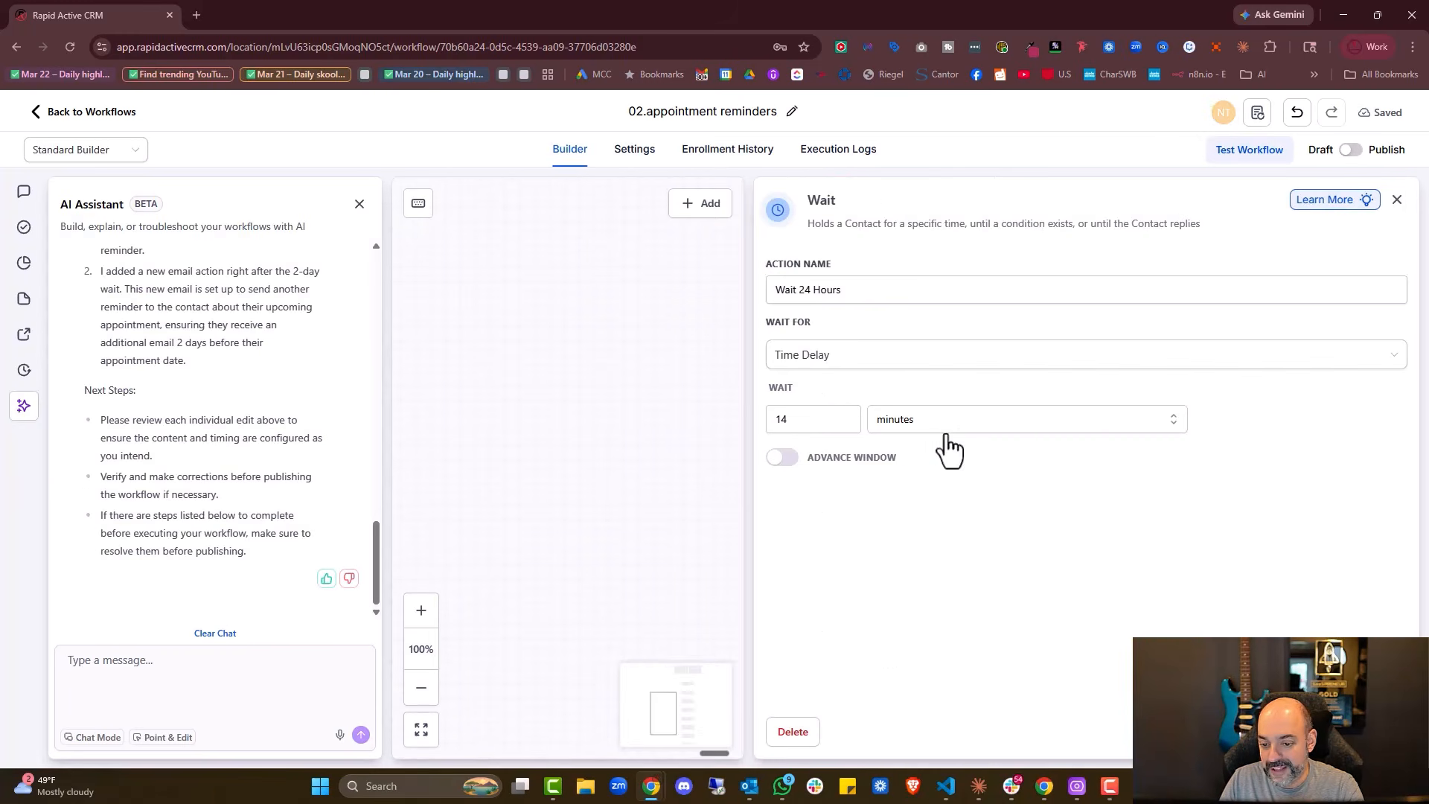
{"action": "left_click", "coordinate": [878, 360]}
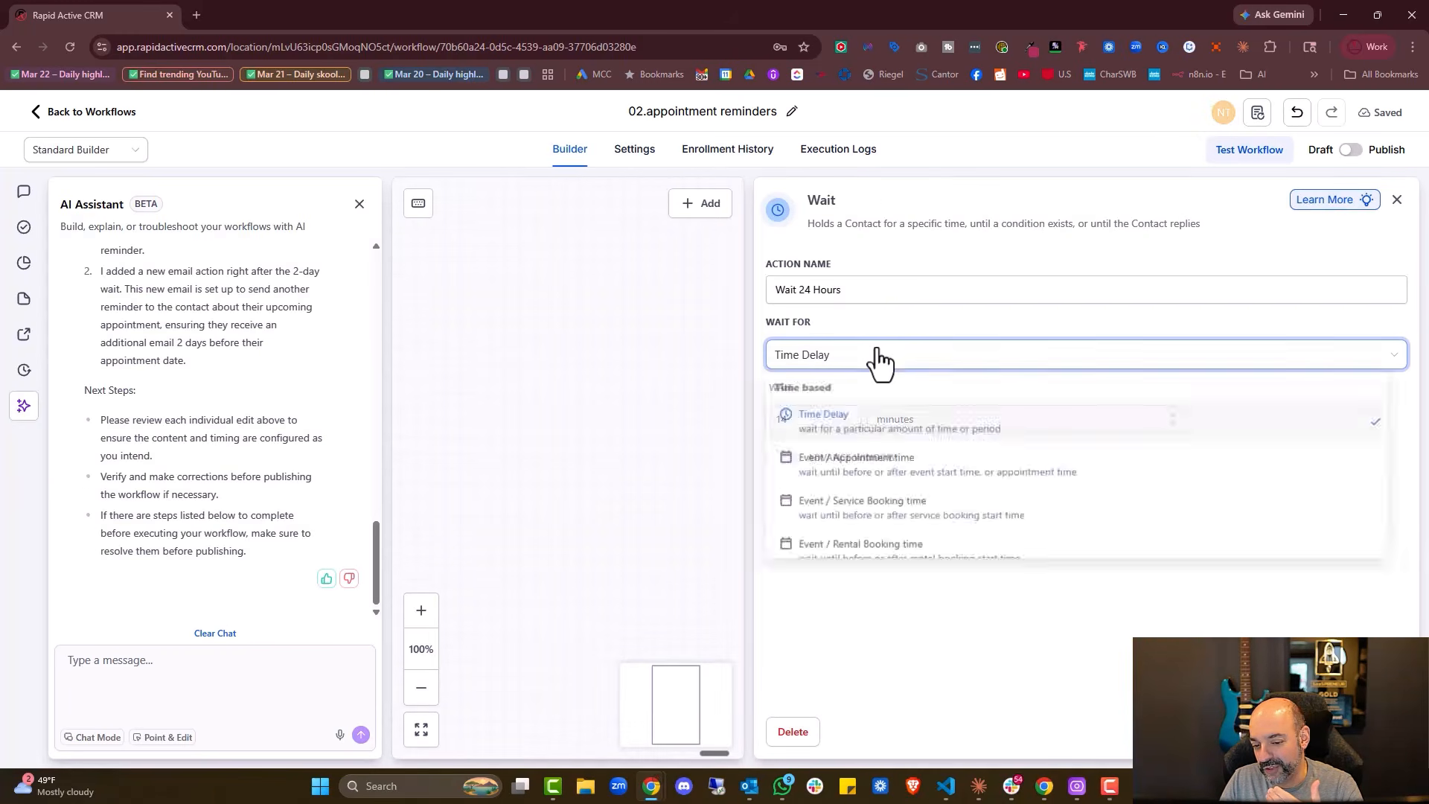
{"action": "left_click", "coordinate": [896, 480]}
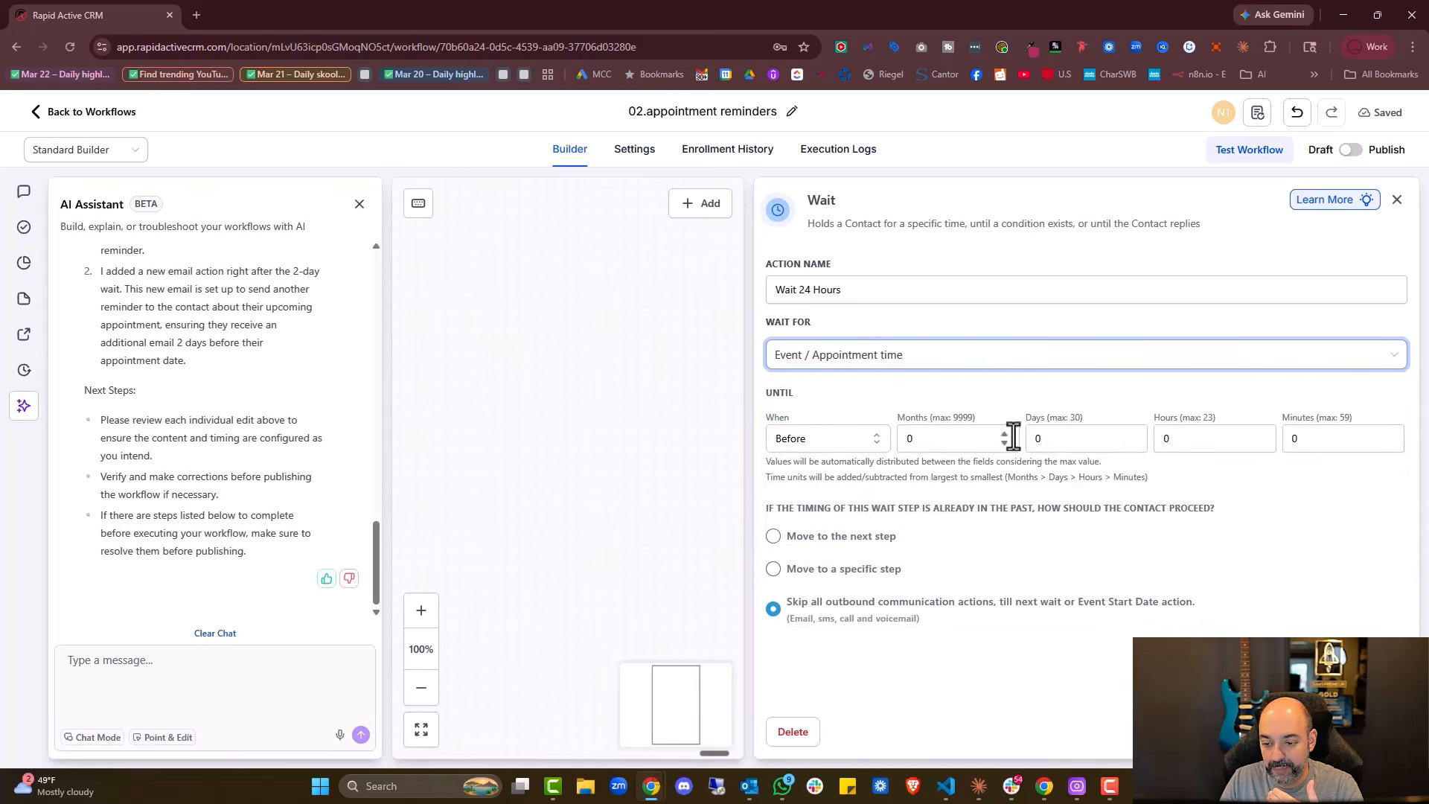
{"action": "left_click", "coordinate": [1167, 439]}
{"action": "type", "text": "24"}
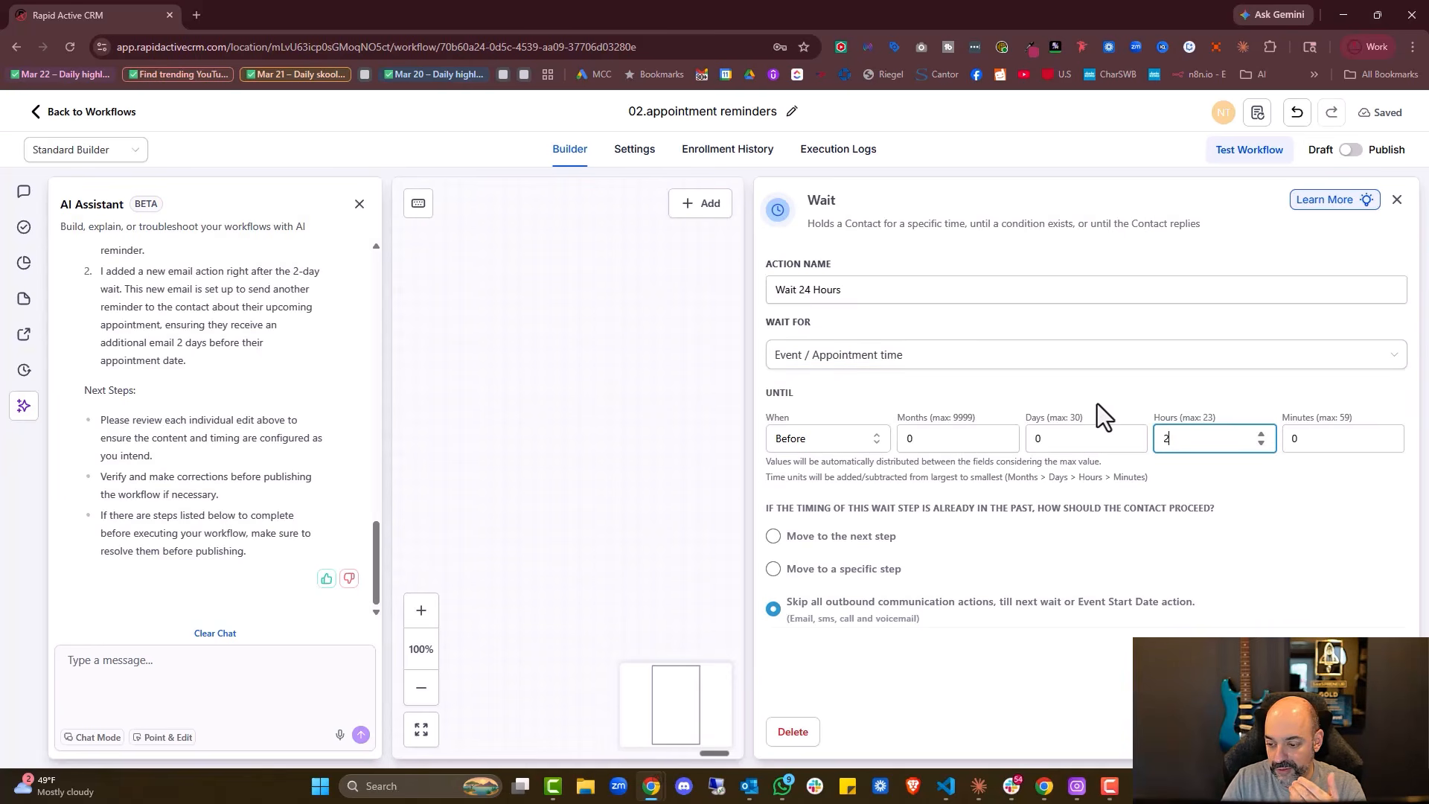
{"action": "scroll", "coordinate": [968, 469], "scroll_direction": "down", "scroll_amount": 2}
Check the Send Second Appointment Reminder SMS step and return to the AI assistant message box
{"action": "left_click", "coordinate": [915, 447]}
{"action": "left_click", "coordinate": [930, 516]}
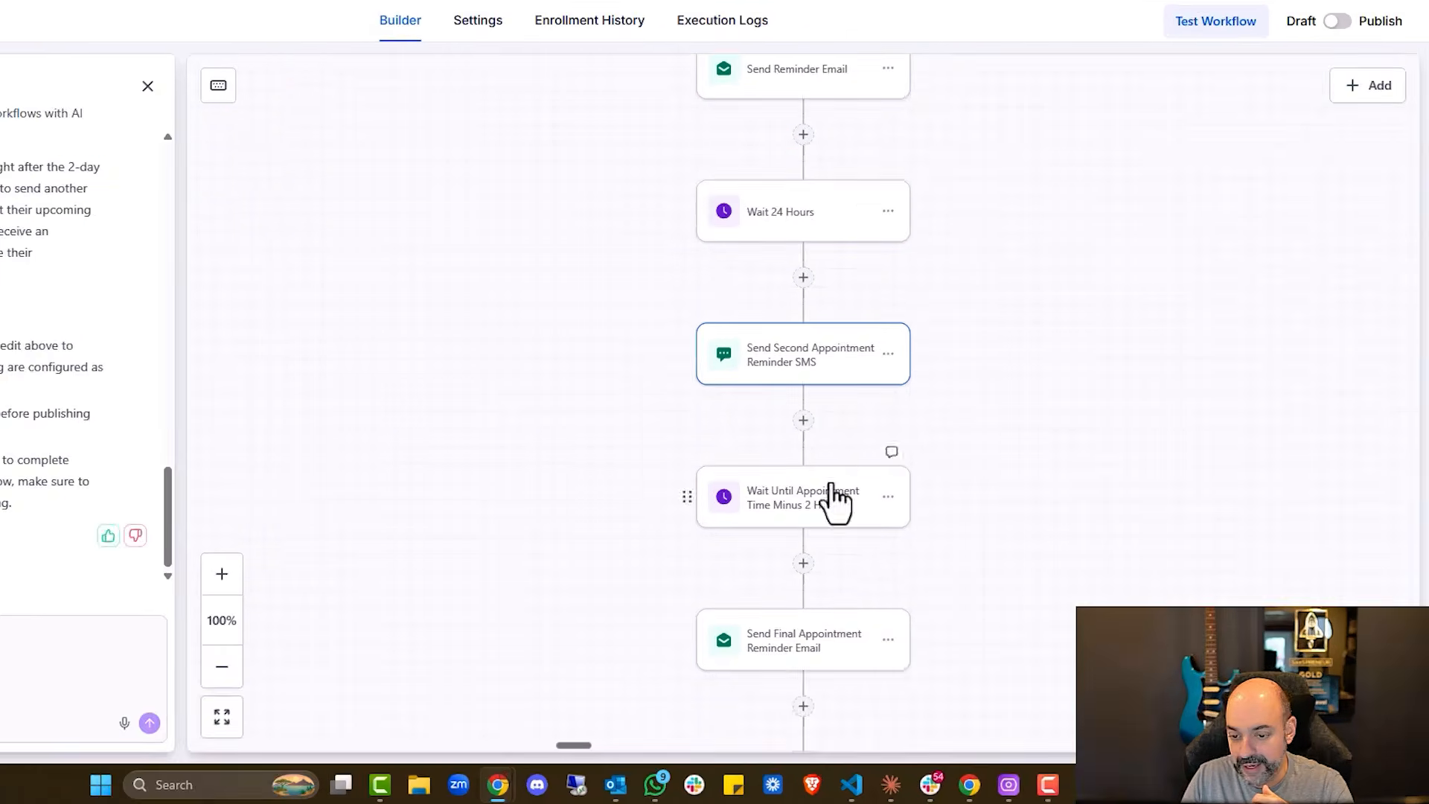
{"action": "scroll", "coordinate": [809, 246], "scroll_direction": "up", "scroll_amount": 1}
{"action": "scroll", "coordinate": [798, 313], "scroll_direction": "down", "scroll_amount": 2}
{"action": "left_click", "coordinate": [125, 745]}
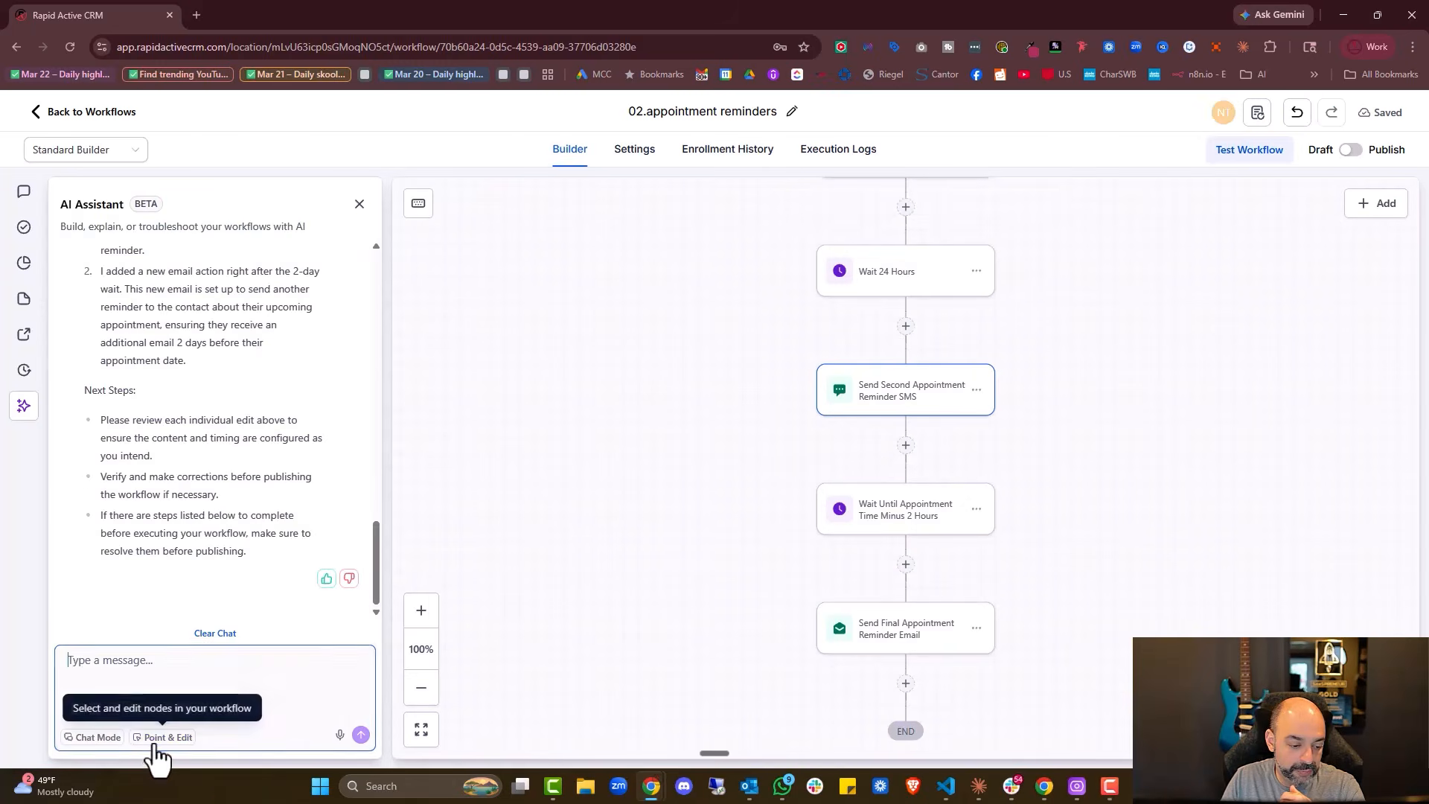
{"action": "left_click", "coordinate": [163, 737]}
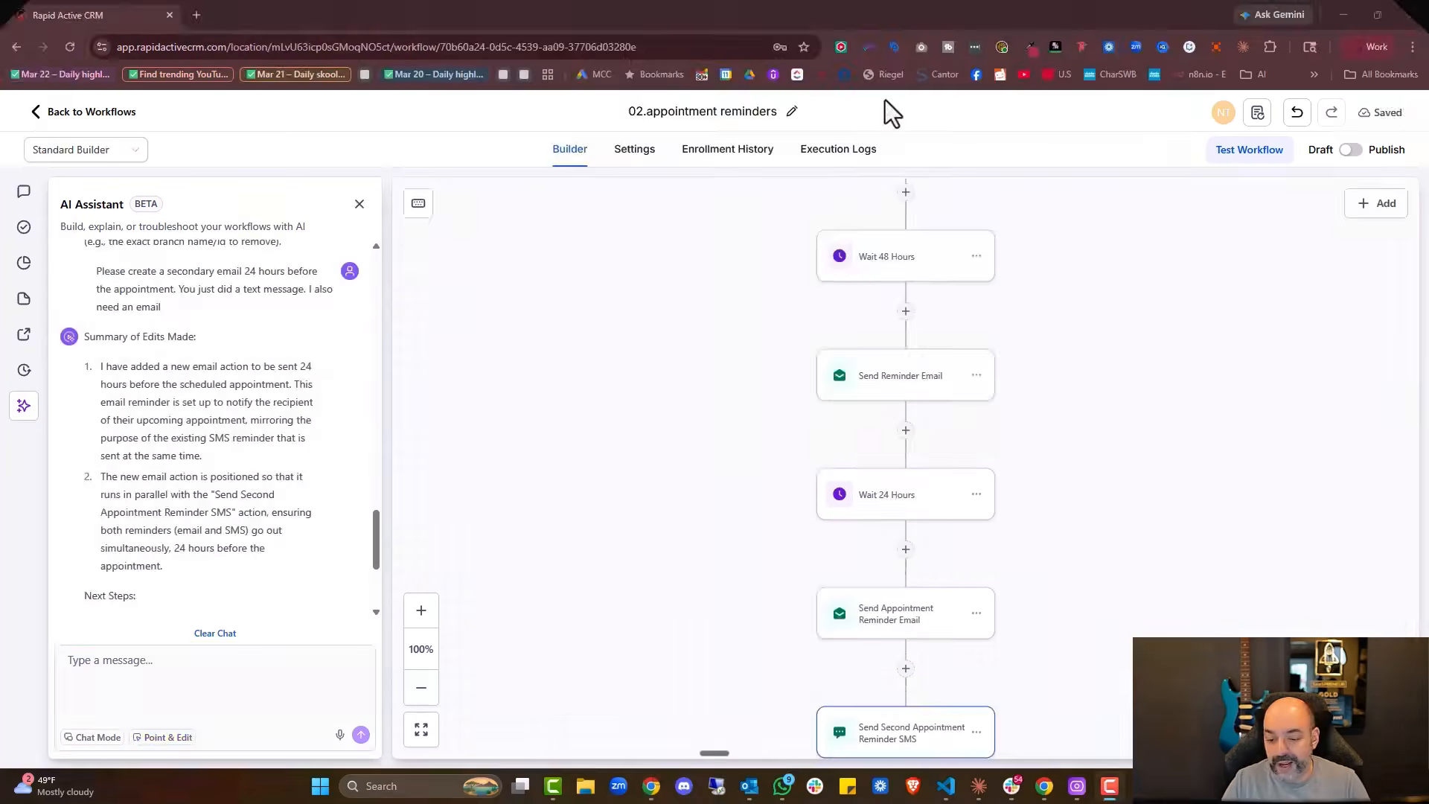
{"action": "scroll", "coordinate": [935, 370], "scroll_direction": "down", "scroll_amount": 3}
{"action": "left_click", "coordinate": [896, 439]}
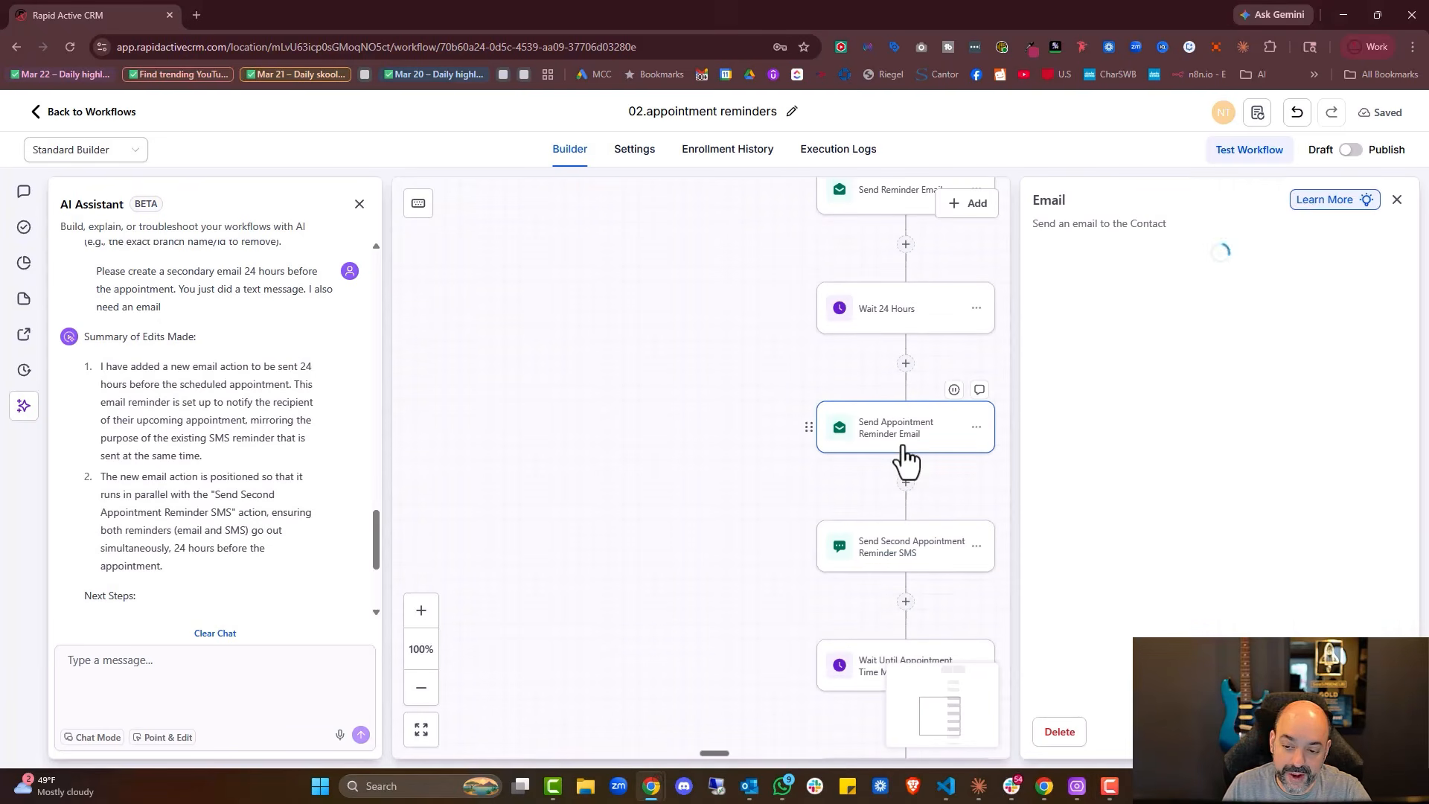
{"action": "scroll", "coordinate": [1243, 375], "scroll_direction": "down", "scroll_amount": 3}
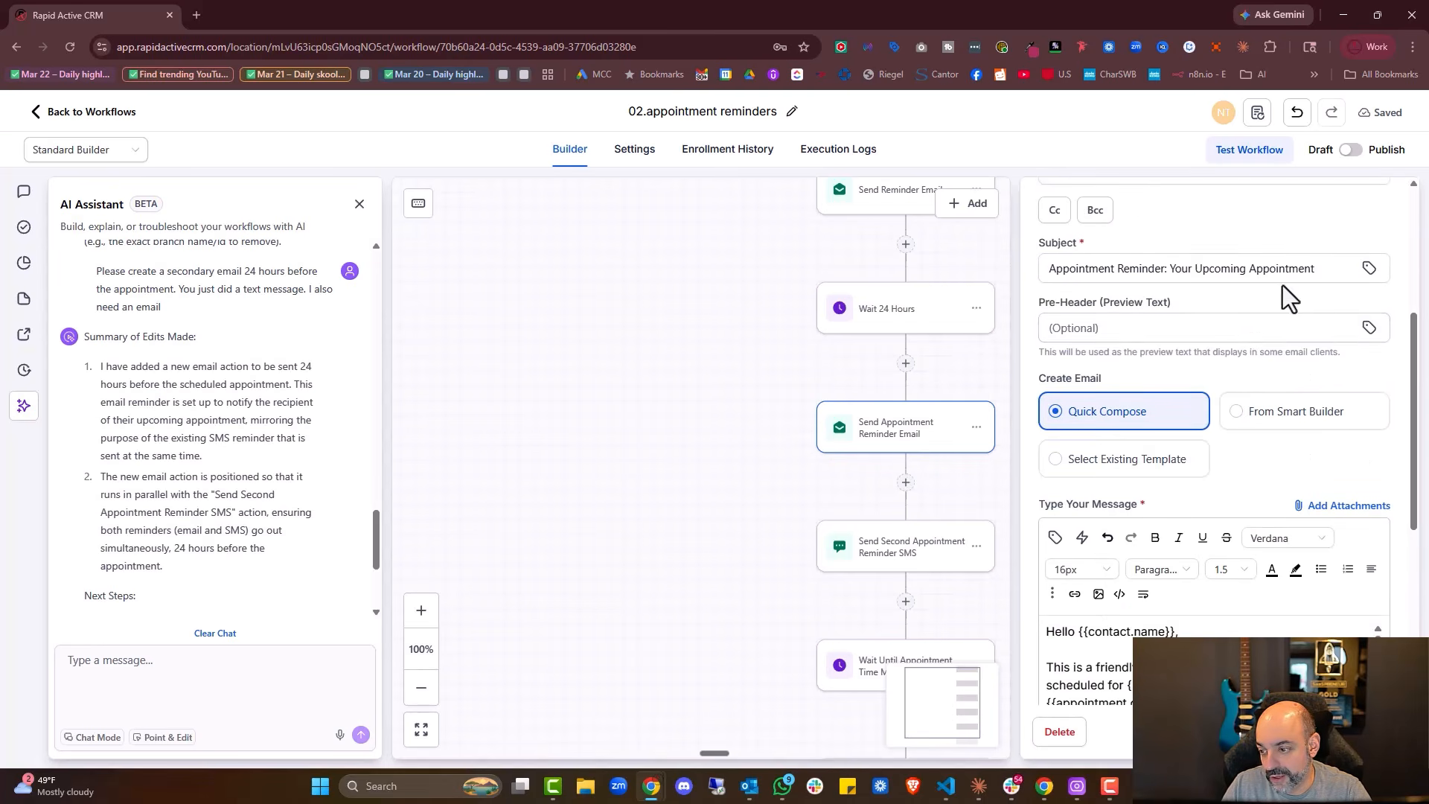
{"action": "scroll", "coordinate": [1273, 372], "scroll_direction": "down", "scroll_amount": 4}
{"action": "scroll", "coordinate": [1277, 406], "scroll_direction": "down", "scroll_amount": 5}
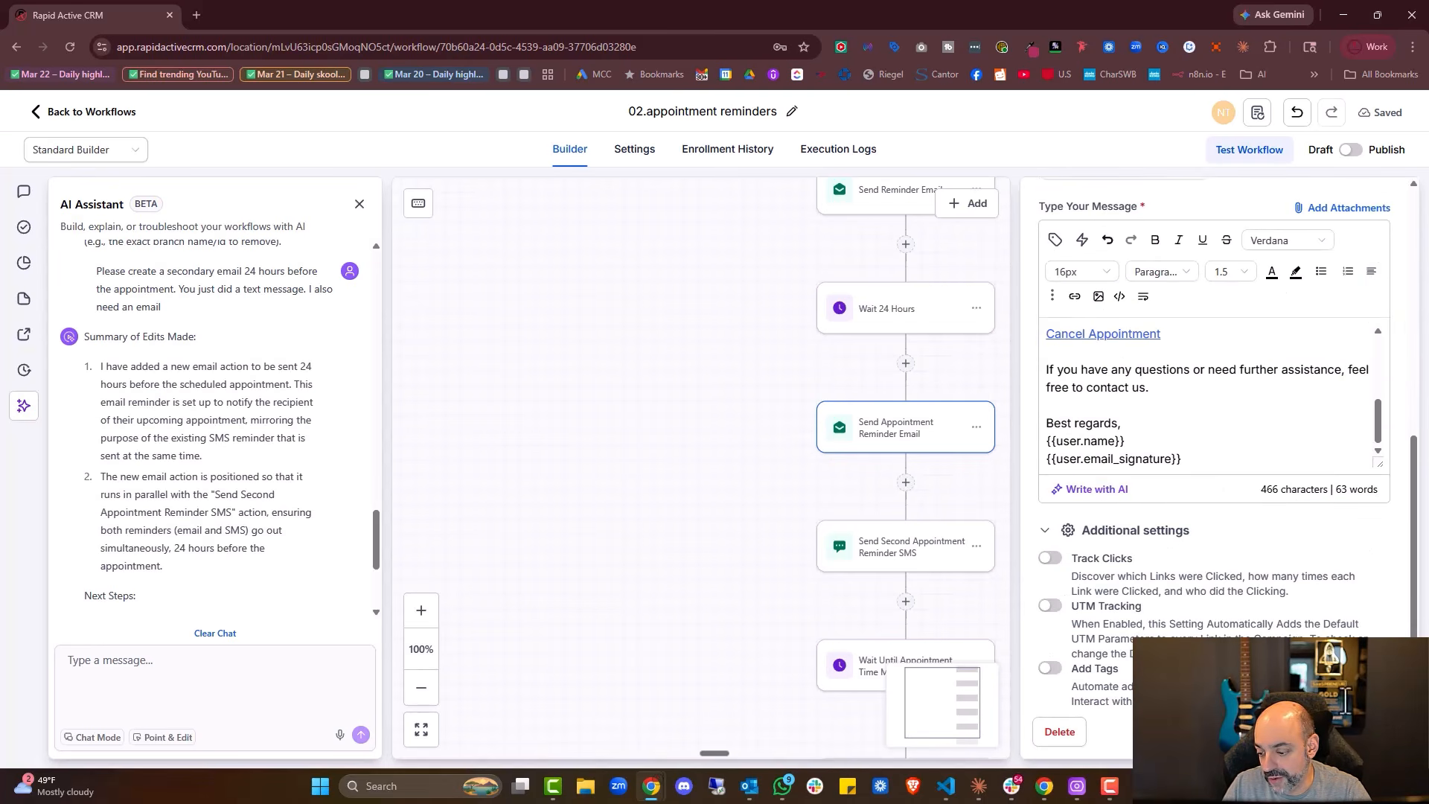
{"action": "scroll", "coordinate": [1256, 440], "scroll_direction": "up", "scroll_amount": 4}
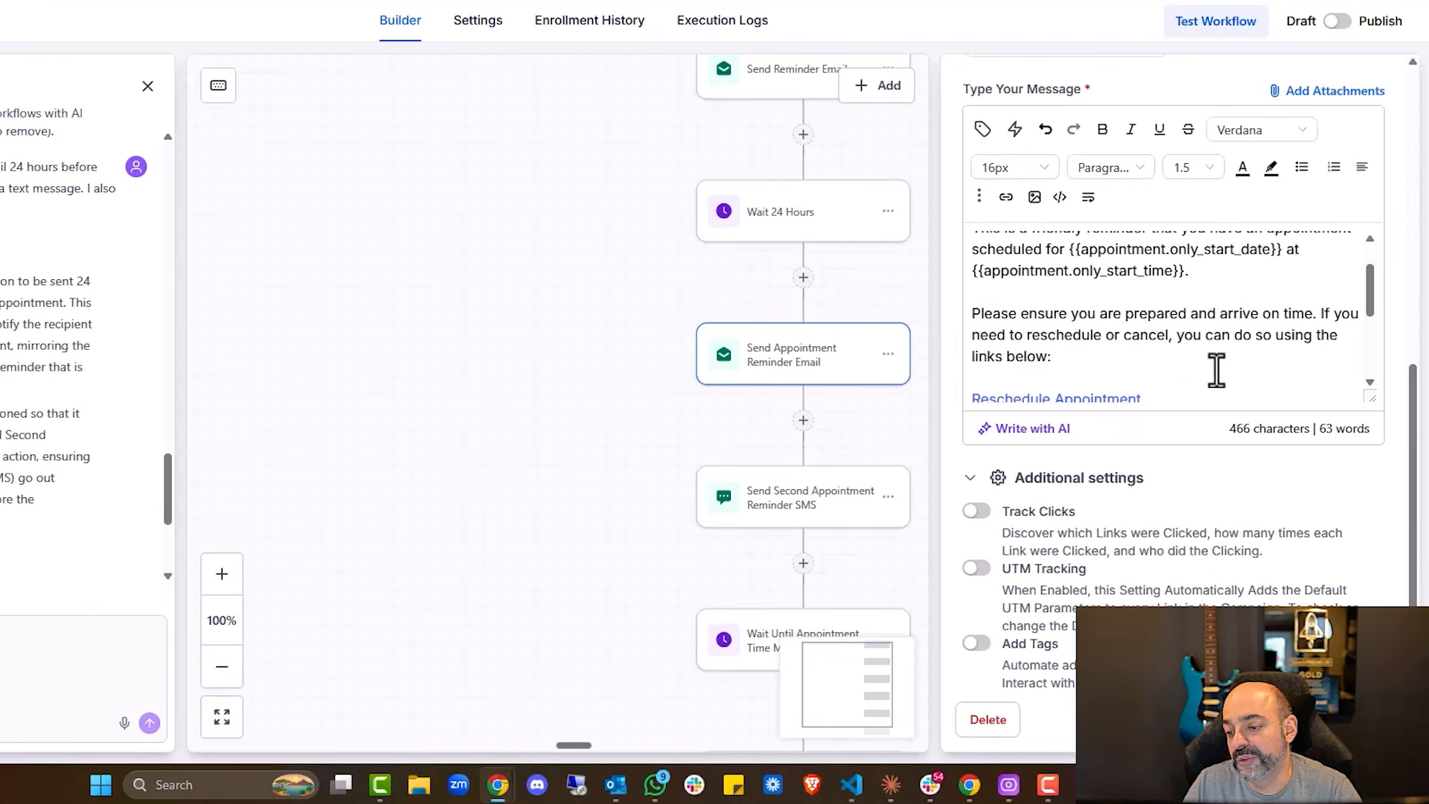
{"action": "scroll", "coordinate": [1216, 370], "scroll_direction": "up", "scroll_amount": 1}
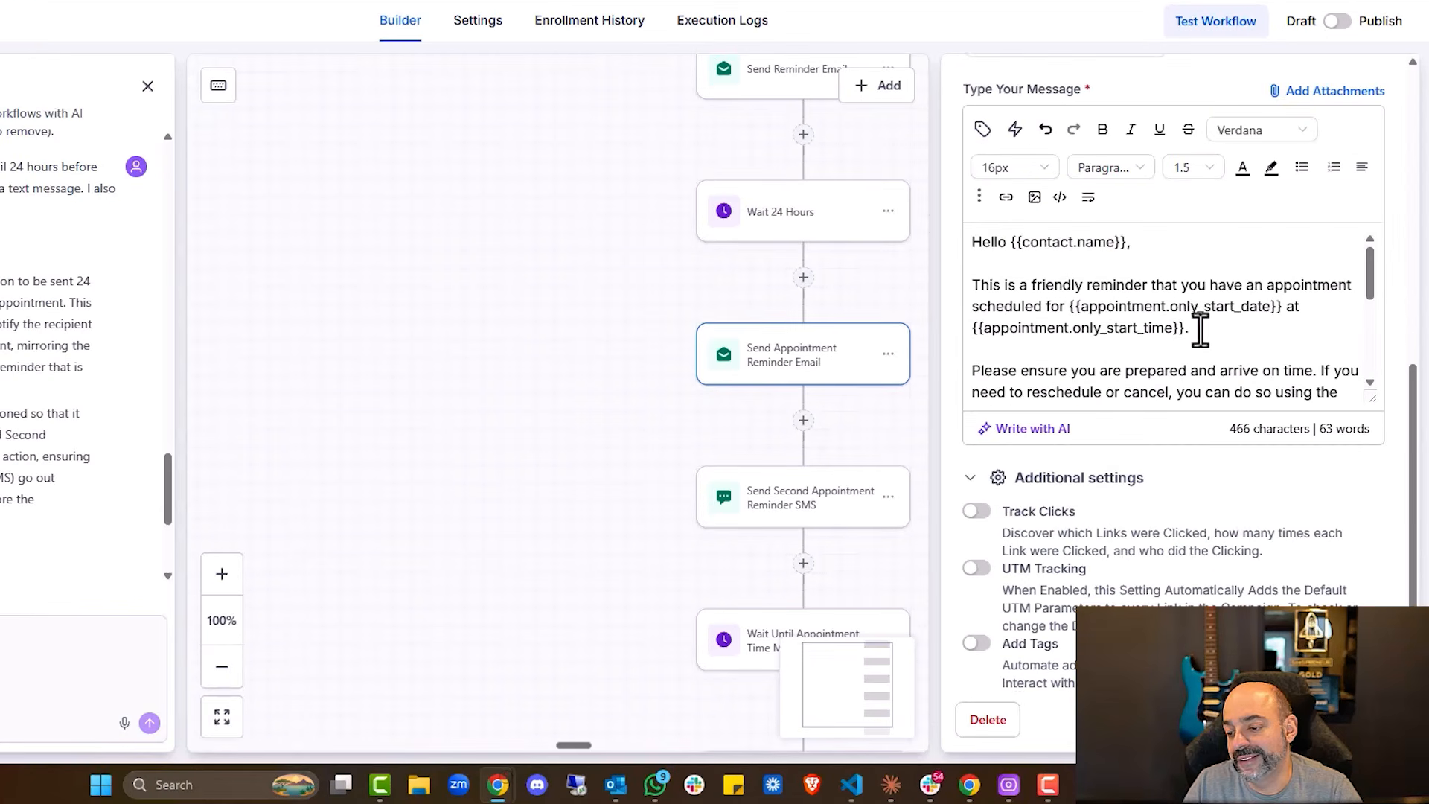
{"action": "scroll", "coordinate": [1120, 350], "scroll_direction": "down", "scroll_amount": 4}
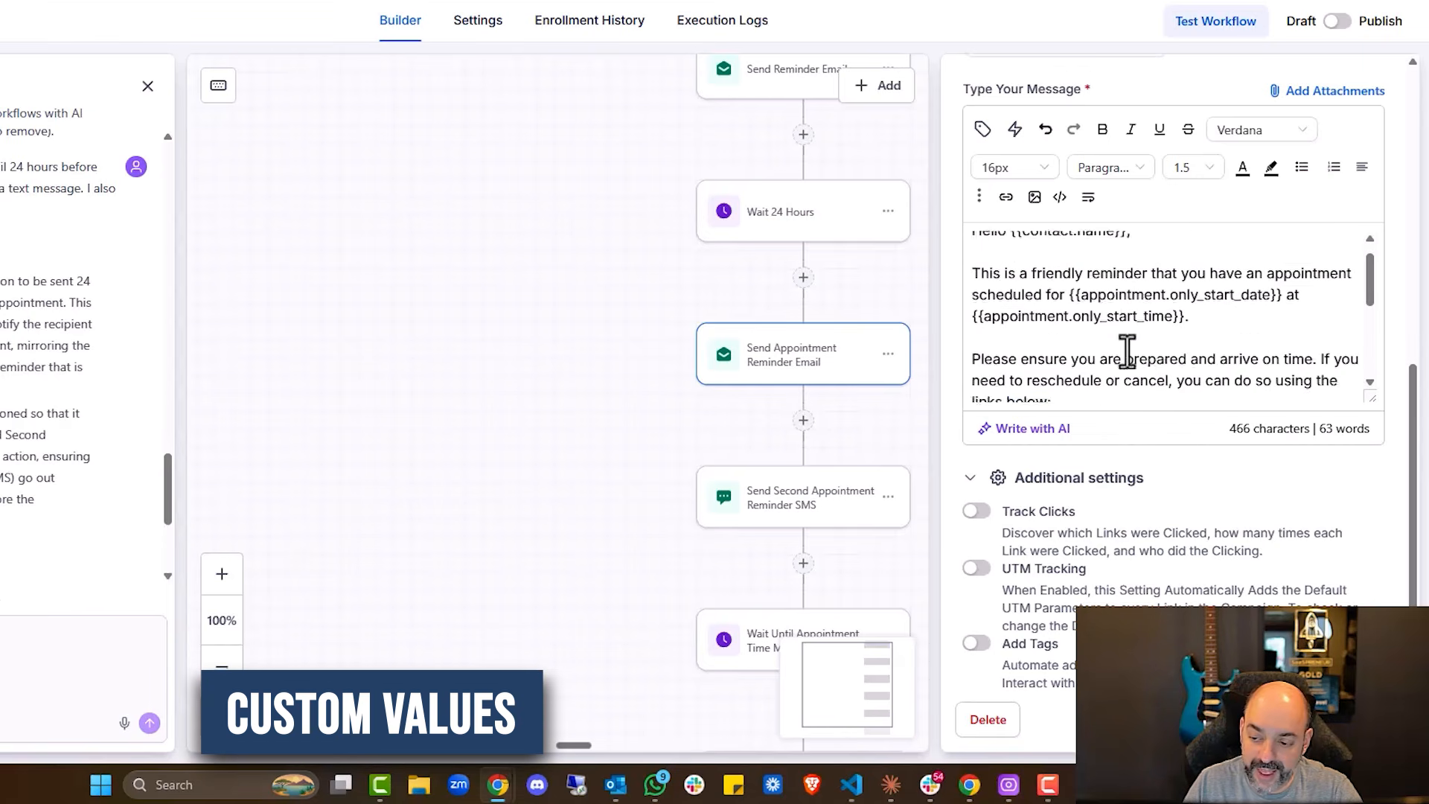
{"action": "scroll", "coordinate": [1161, 320], "scroll_direction": "up", "scroll_amount": 4}
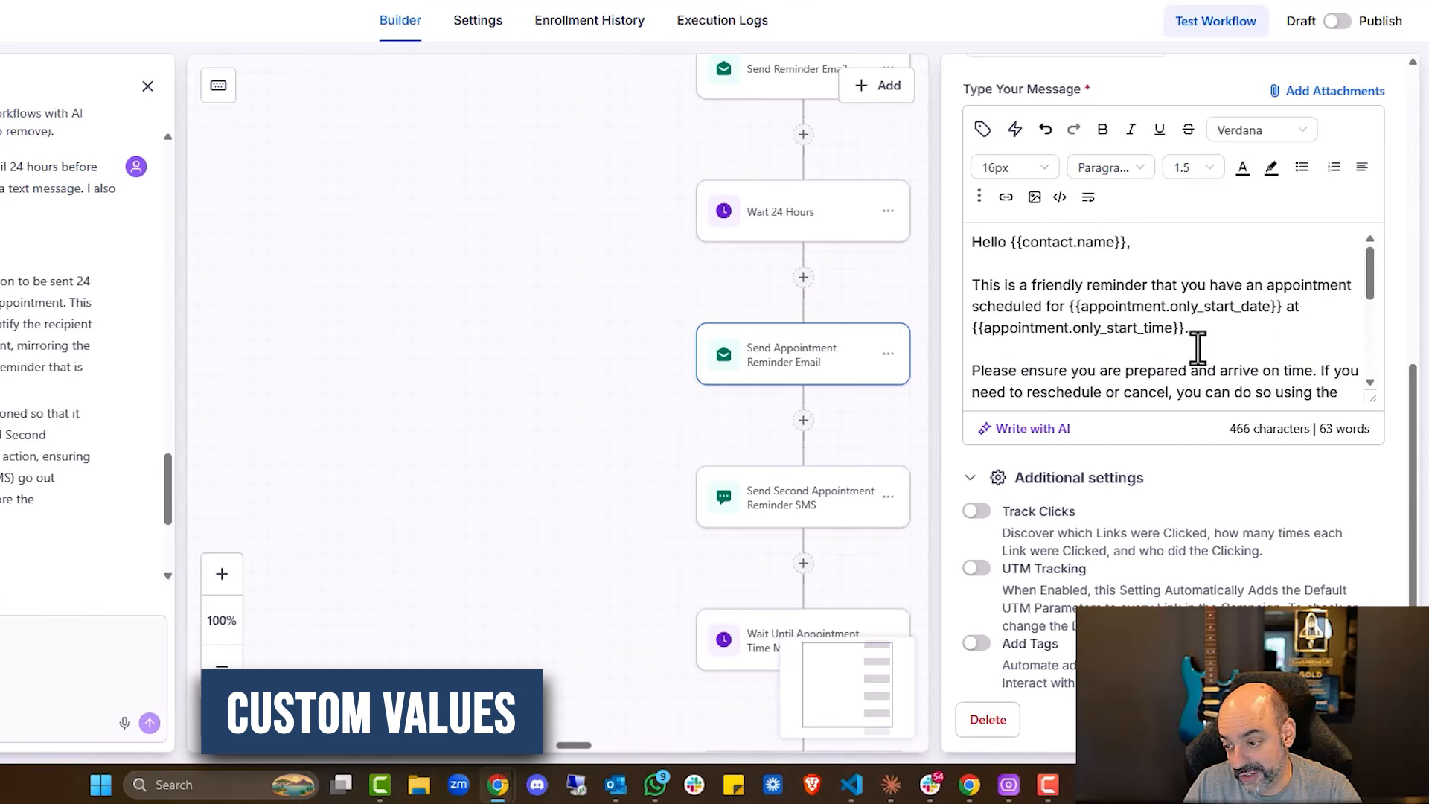
{"action": "scroll", "coordinate": [1185, 320], "scroll_direction": "down", "scroll_amount": 4}
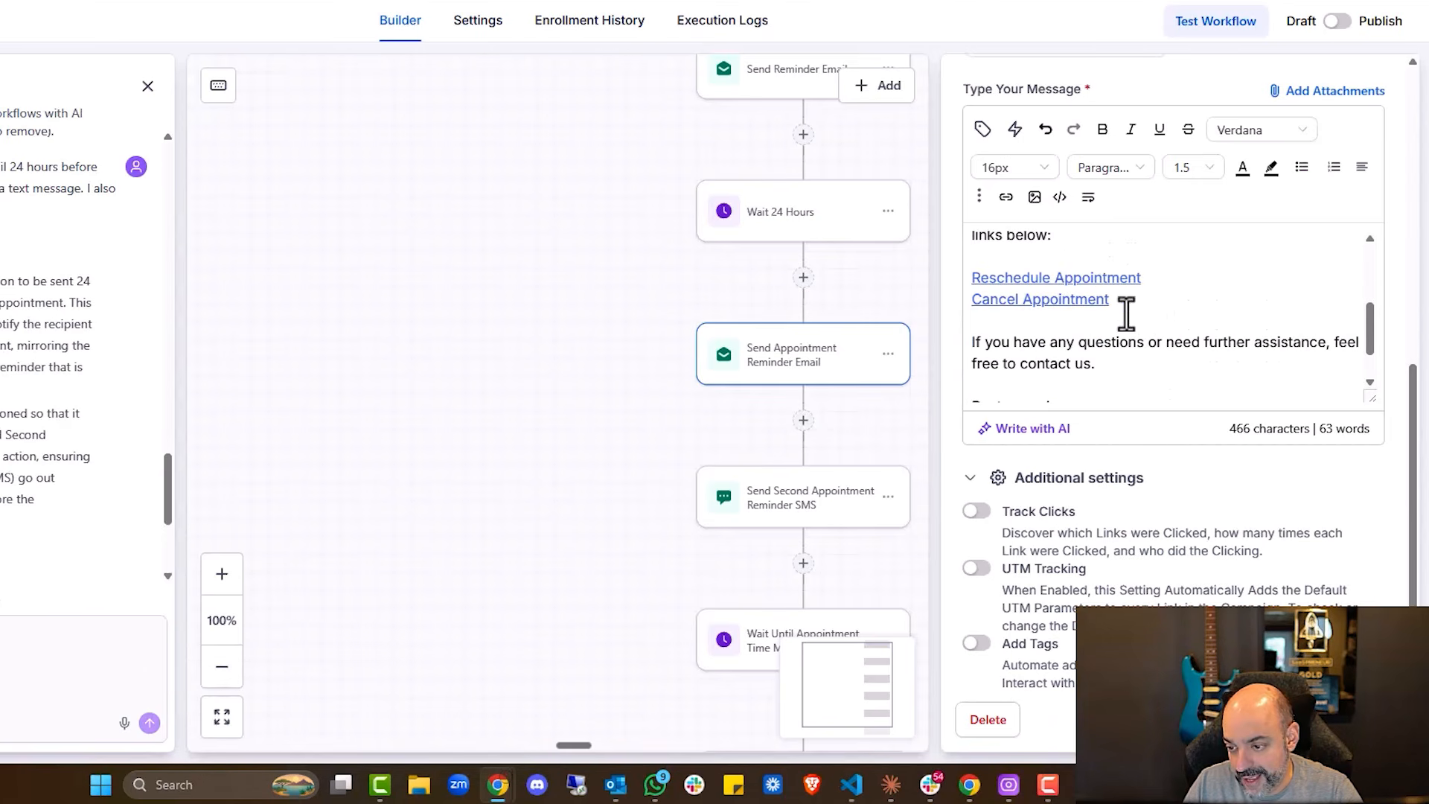
{"action": "left_click", "coordinate": [1005, 198]}
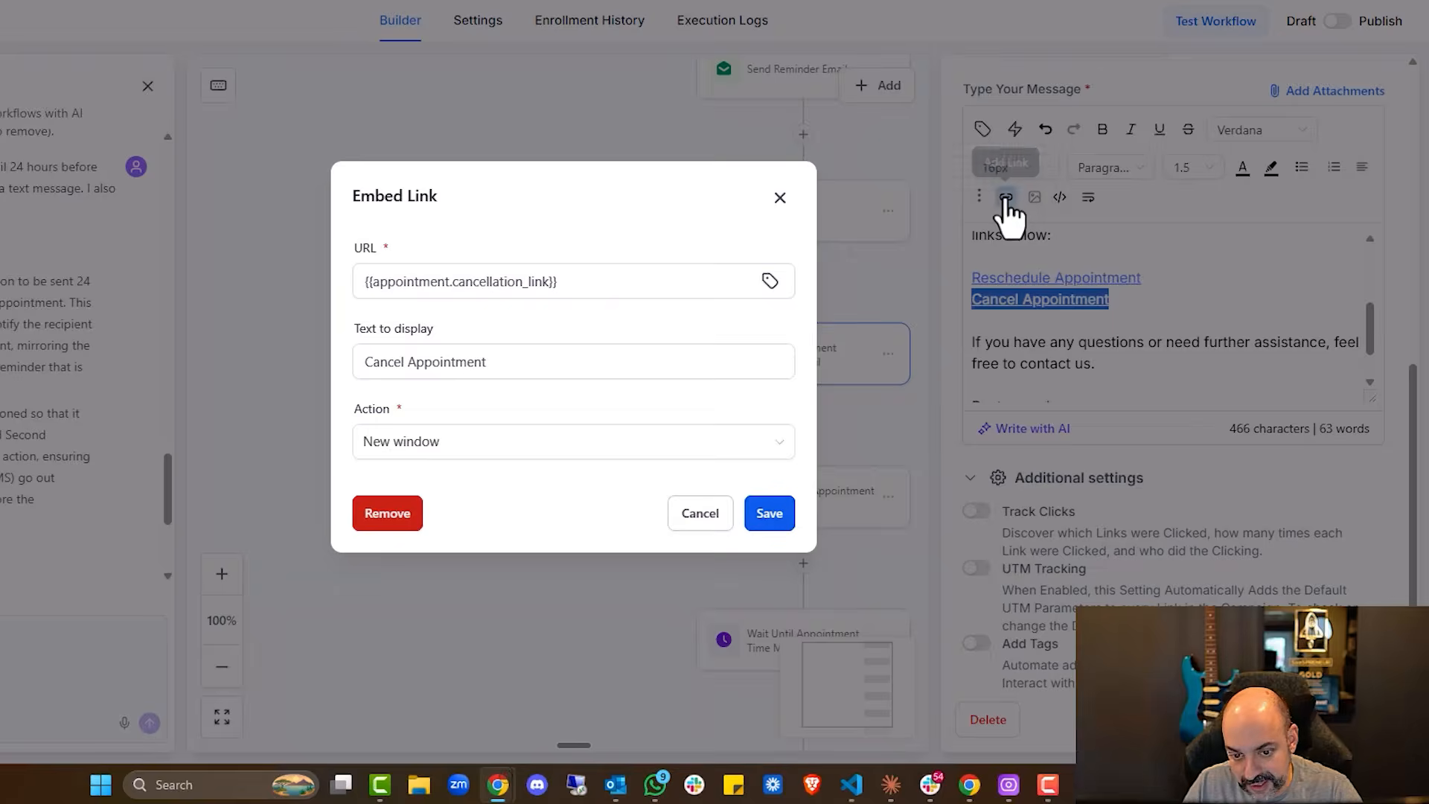
{"action": "left_click", "coordinate": [886, 297]}
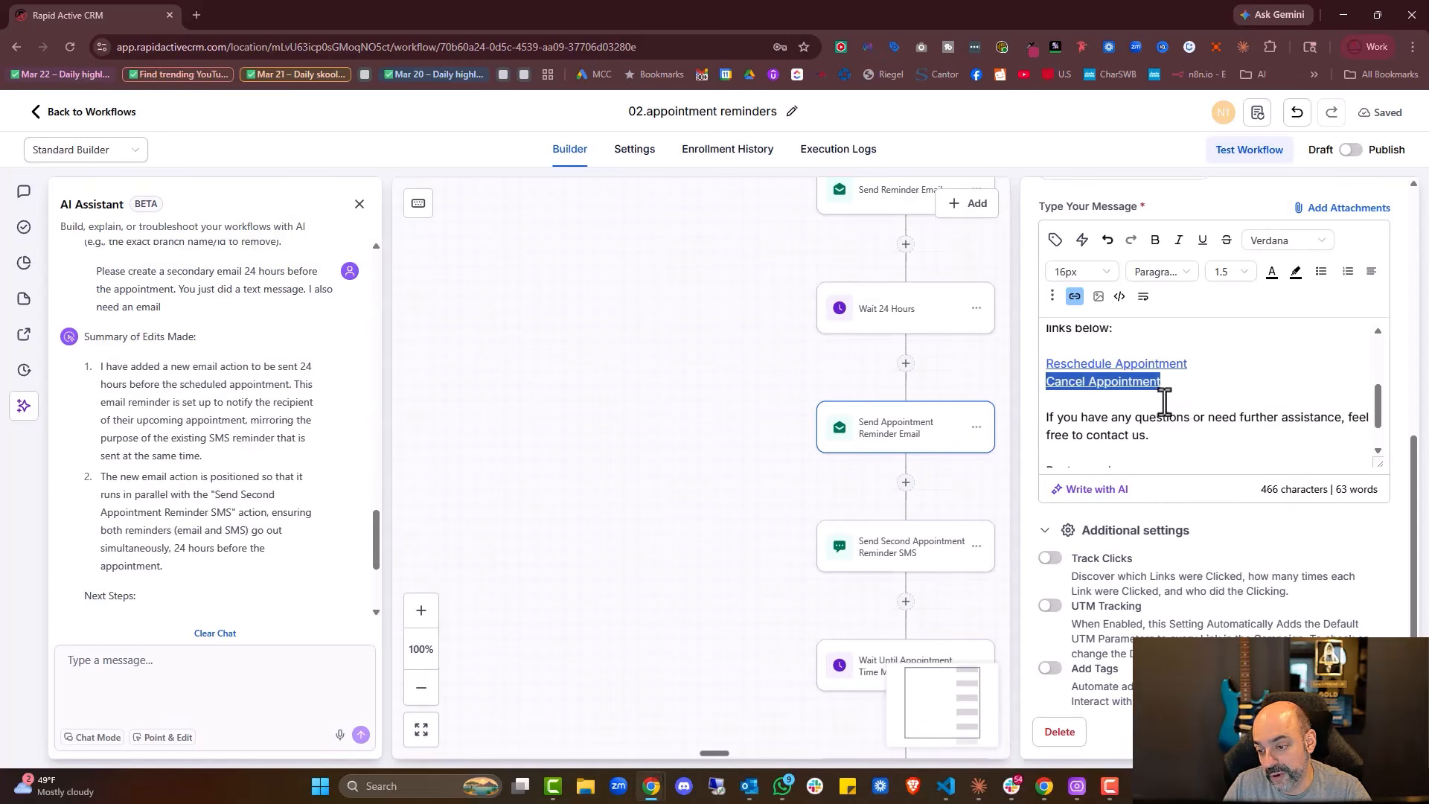
{"action": "left_click_drag", "start_coordinate": [1189, 364], "coordinate": [1031, 364]}
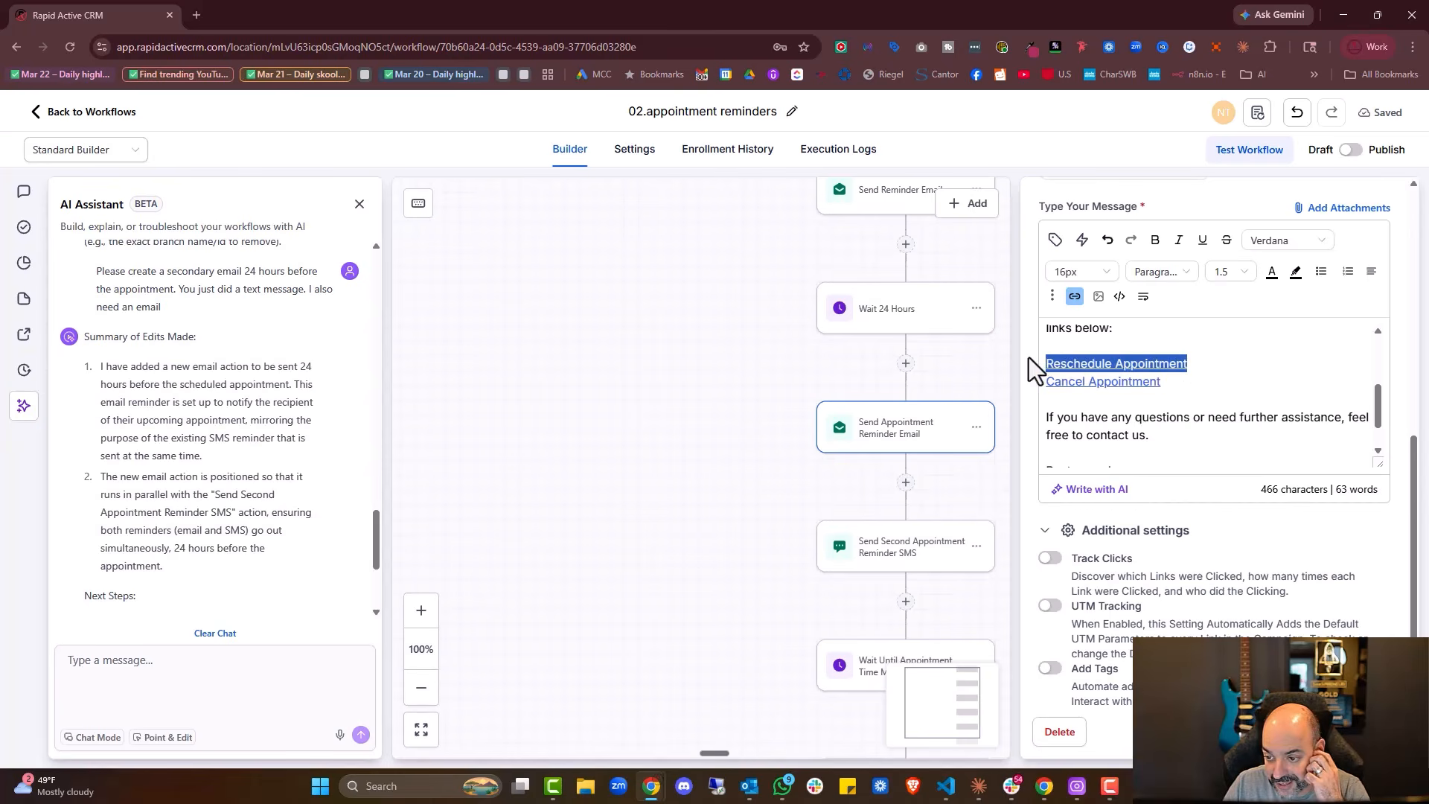
{"action": "left_click", "coordinate": [1074, 296]}
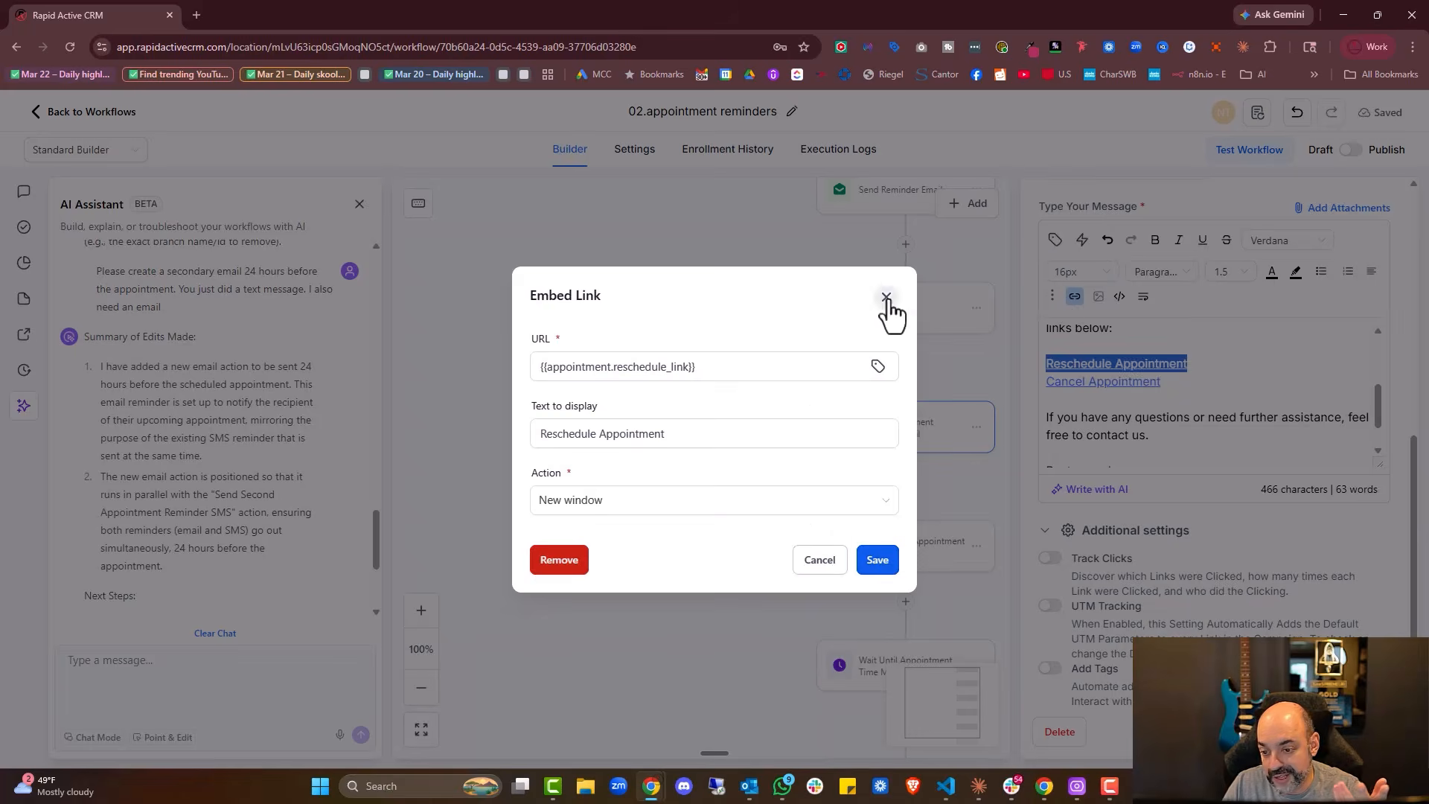
{"action": "left_click", "coordinate": [886, 297]}
{"action": "scroll", "coordinate": [1276, 372], "scroll_direction": "down", "scroll_amount": 3}
{"action": "left_click", "coordinate": [949, 512]}
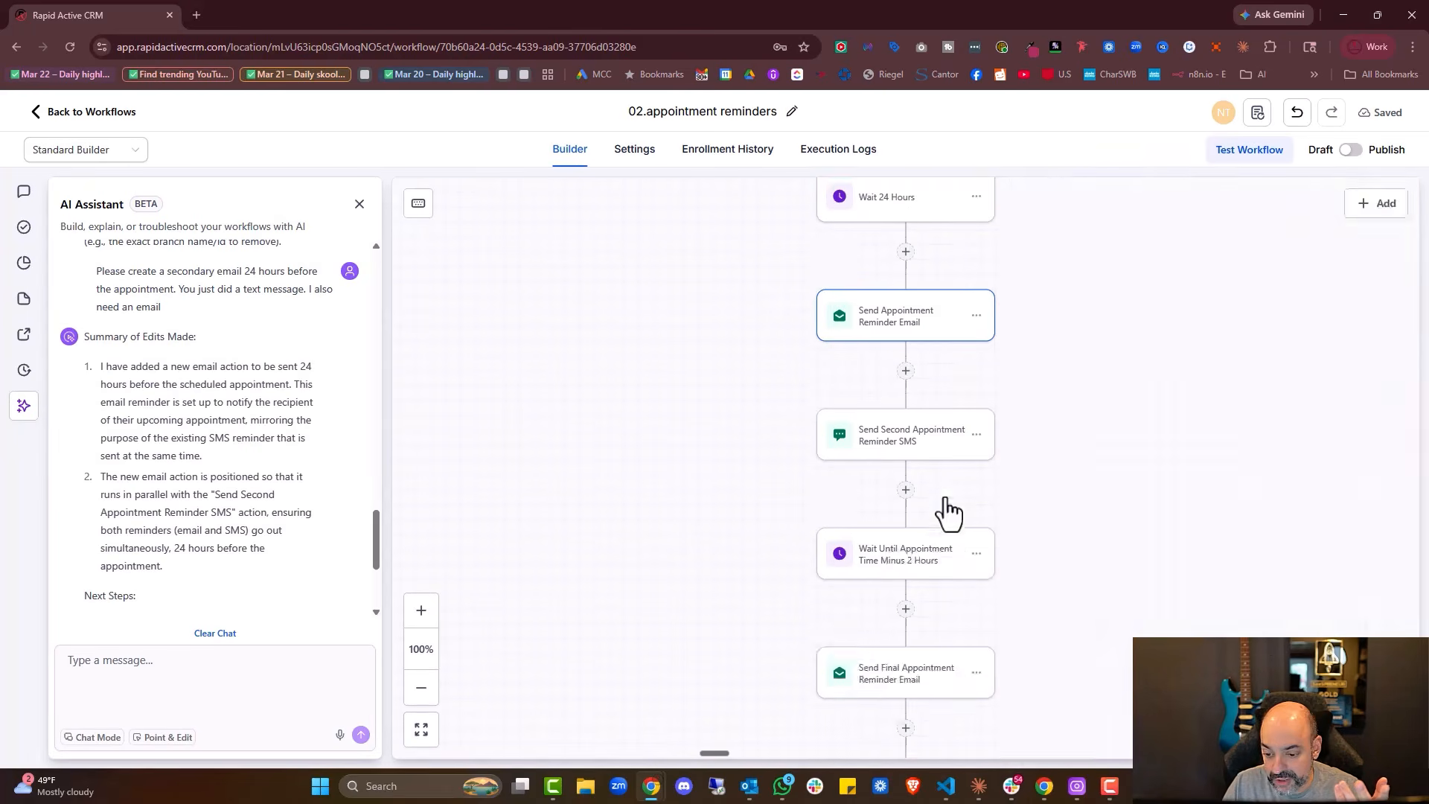
{"action": "left_click", "coordinate": [893, 566]}
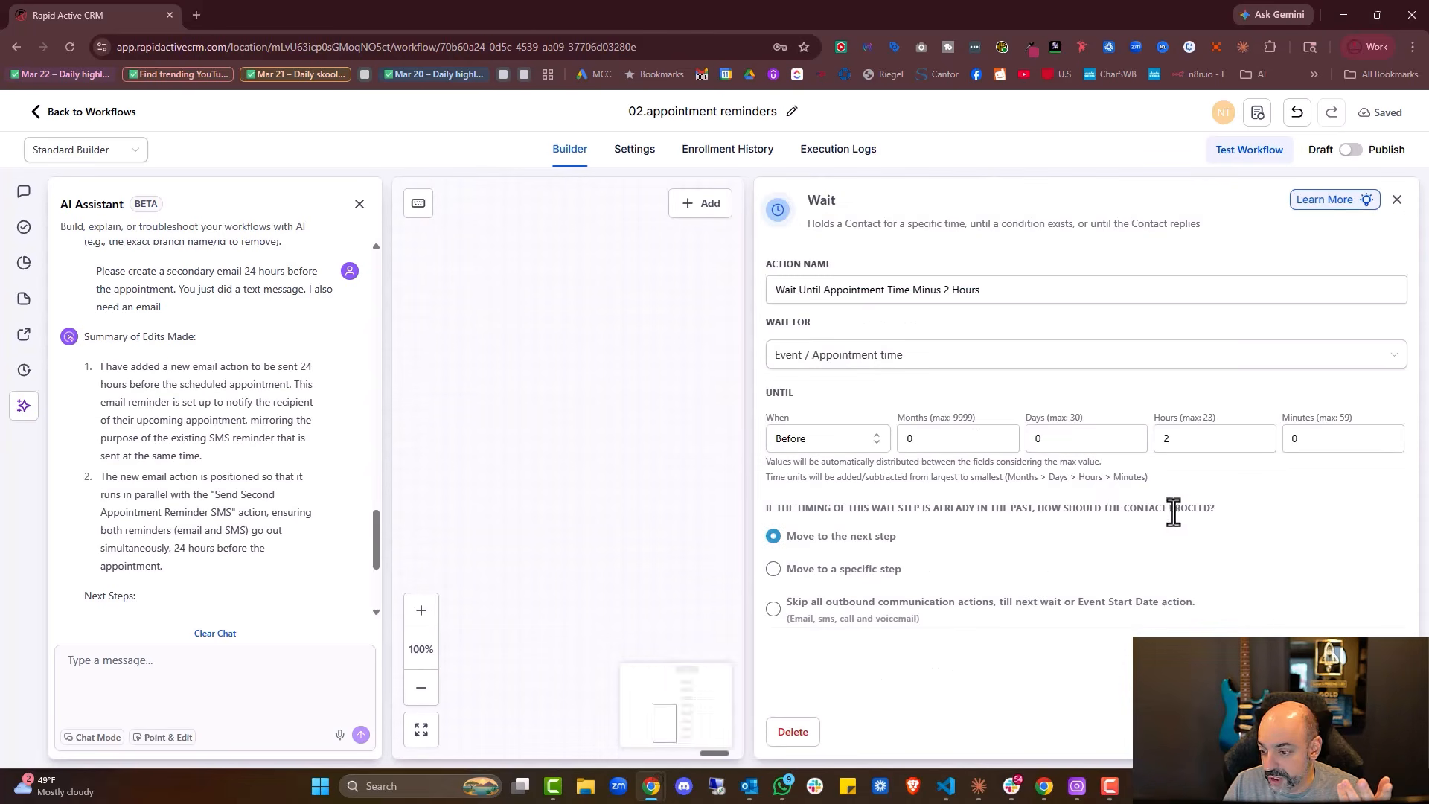
{"action": "left_click", "coordinate": [1285, 733]}
{"action": "scroll", "coordinate": [998, 595], "scroll_direction": "down", "scroll_amount": 2}
{"action": "left_click", "coordinate": [942, 568]}
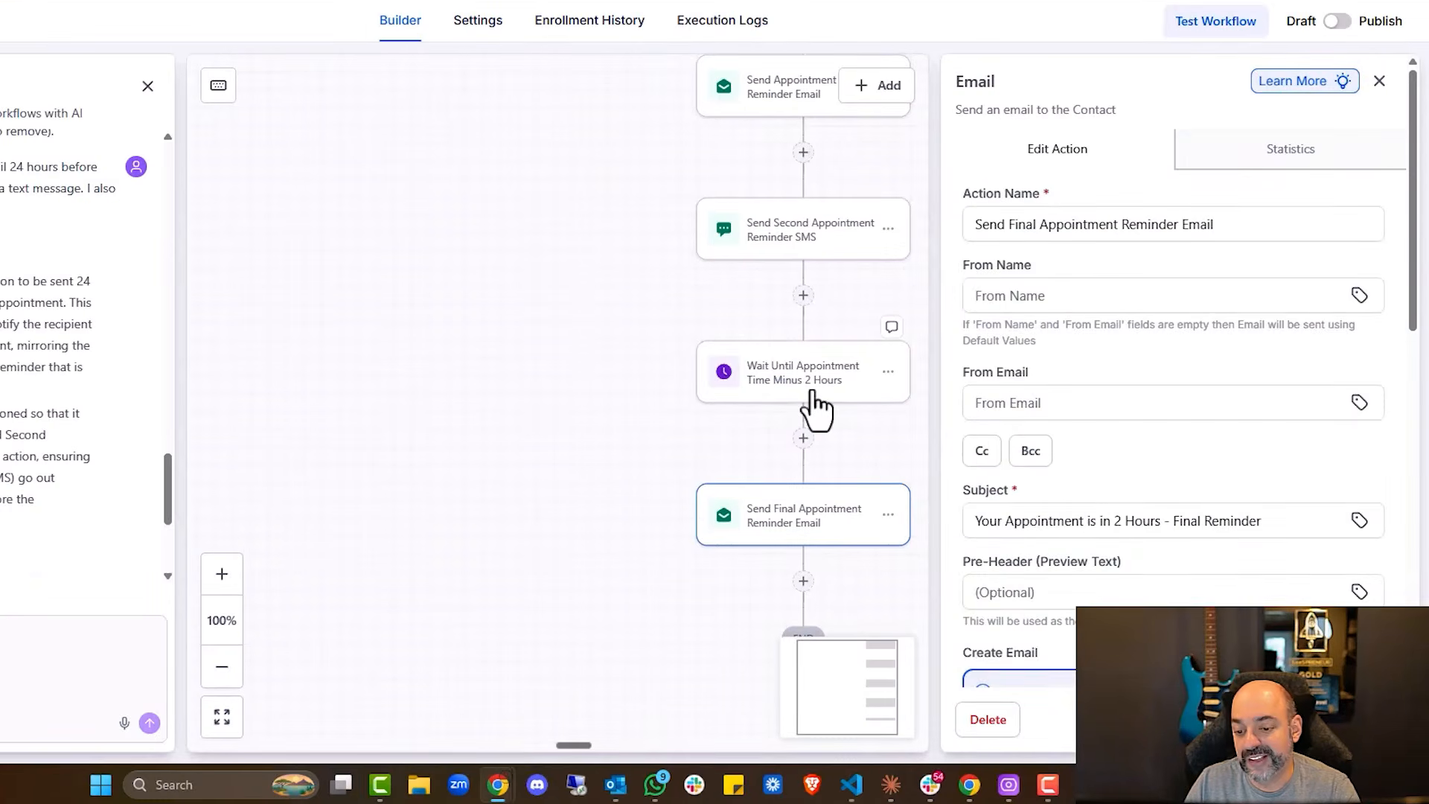
{"action": "left_click", "coordinate": [814, 393]}
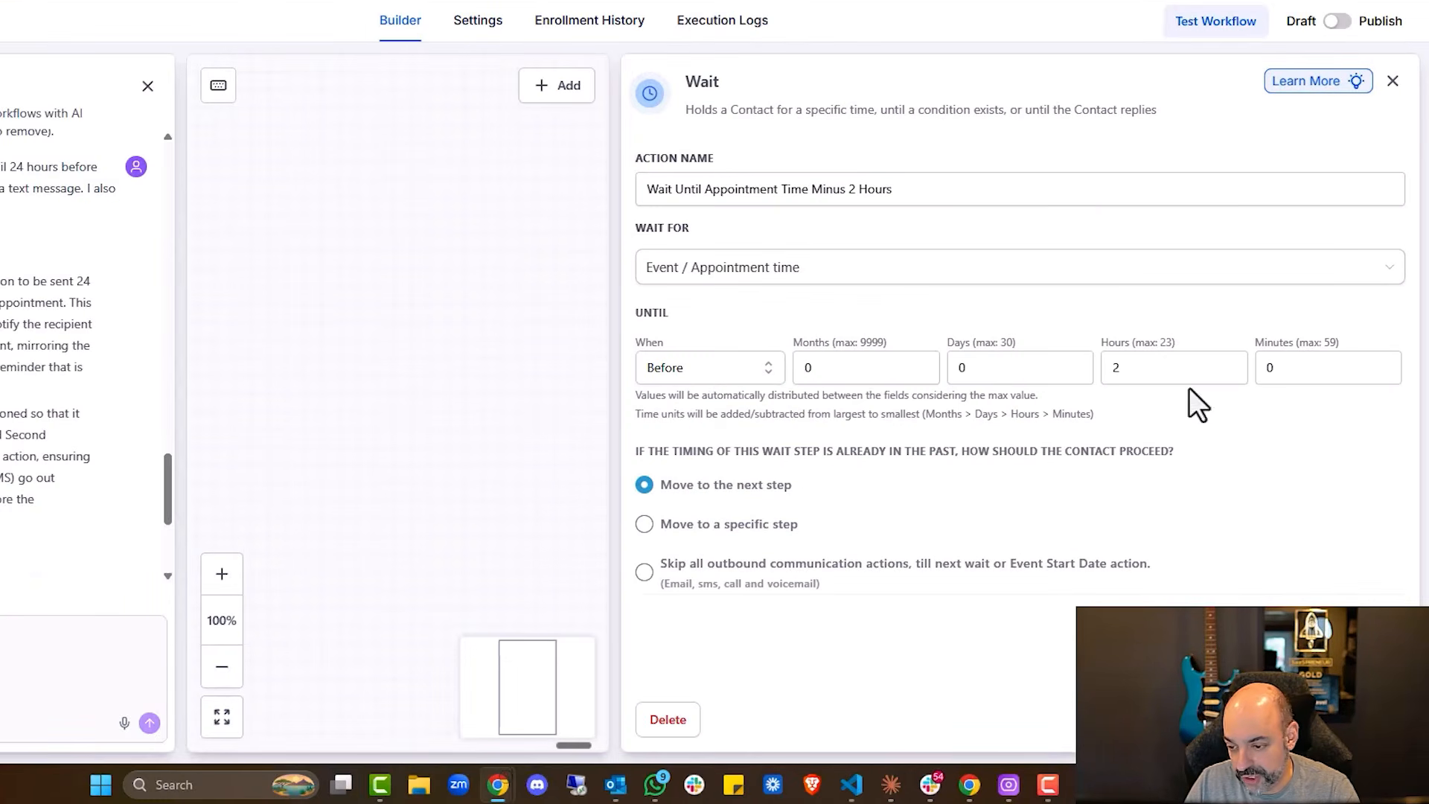
{"action": "left_click", "coordinate": [1251, 721]}
{"action": "scroll", "coordinate": [897, 404], "scroll_direction": "up", "scroll_amount": 10}
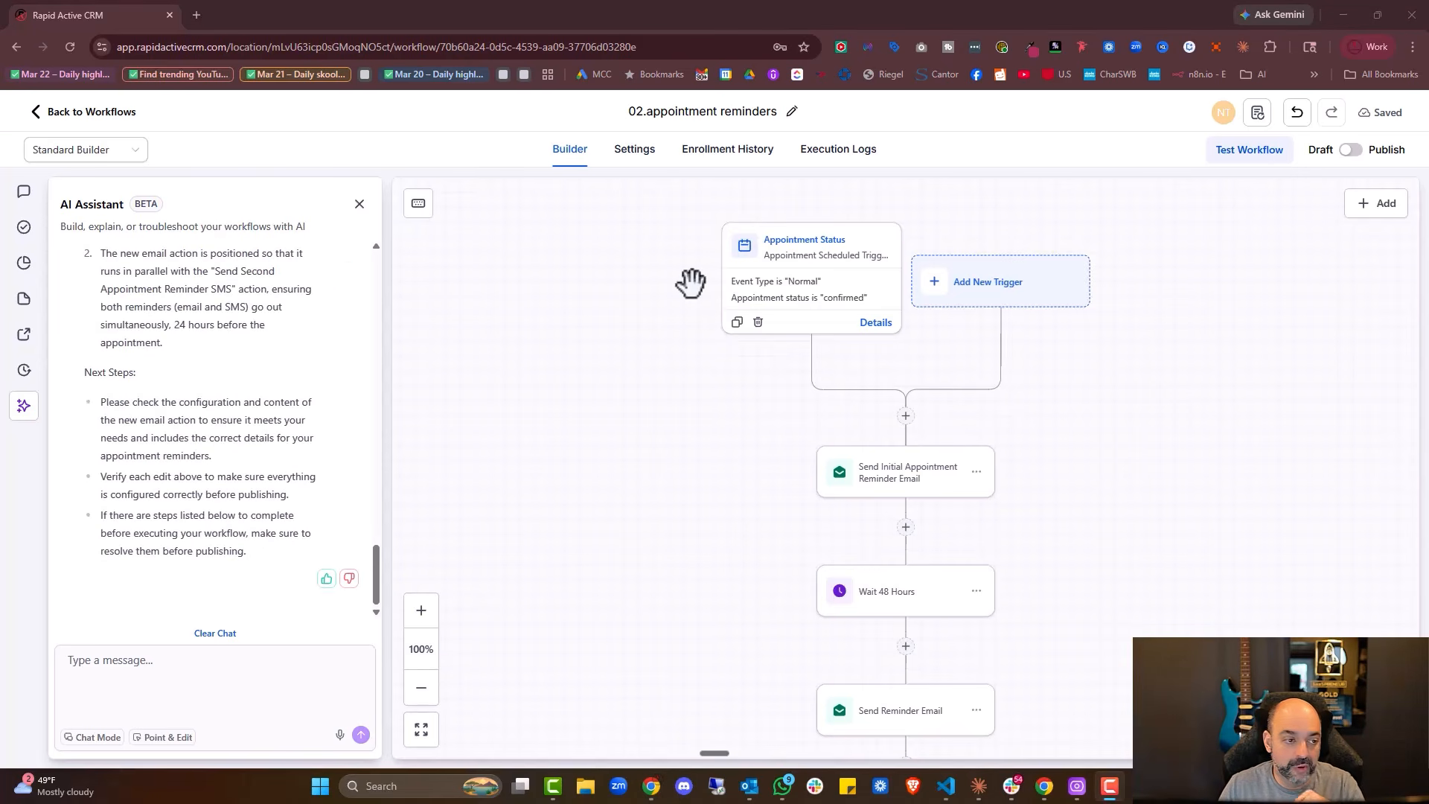
Return to the workflow list and sort it by most recently updated
{"action": "left_click", "coordinate": [95, 118]}
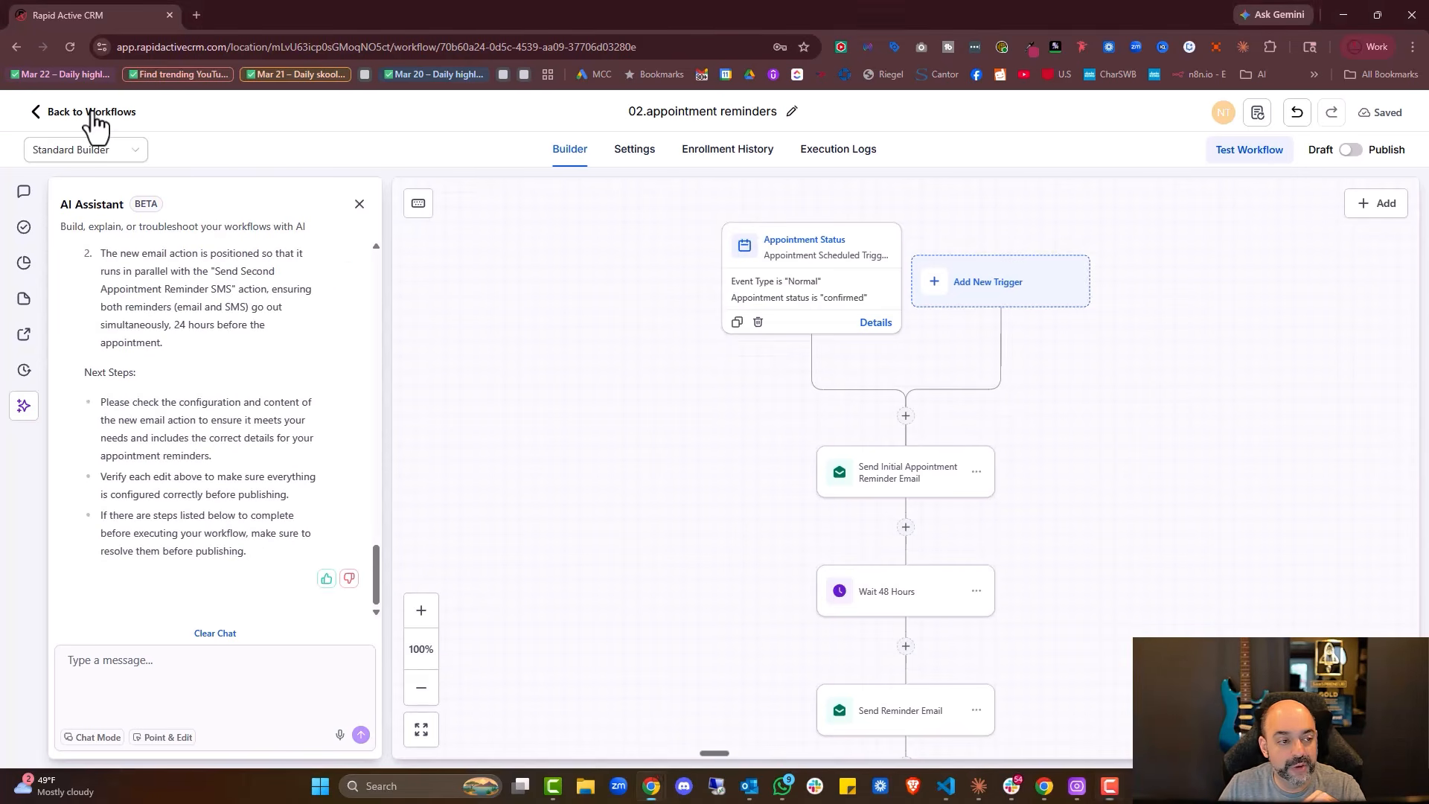
{"action": "left_click", "coordinate": [1074, 310]}
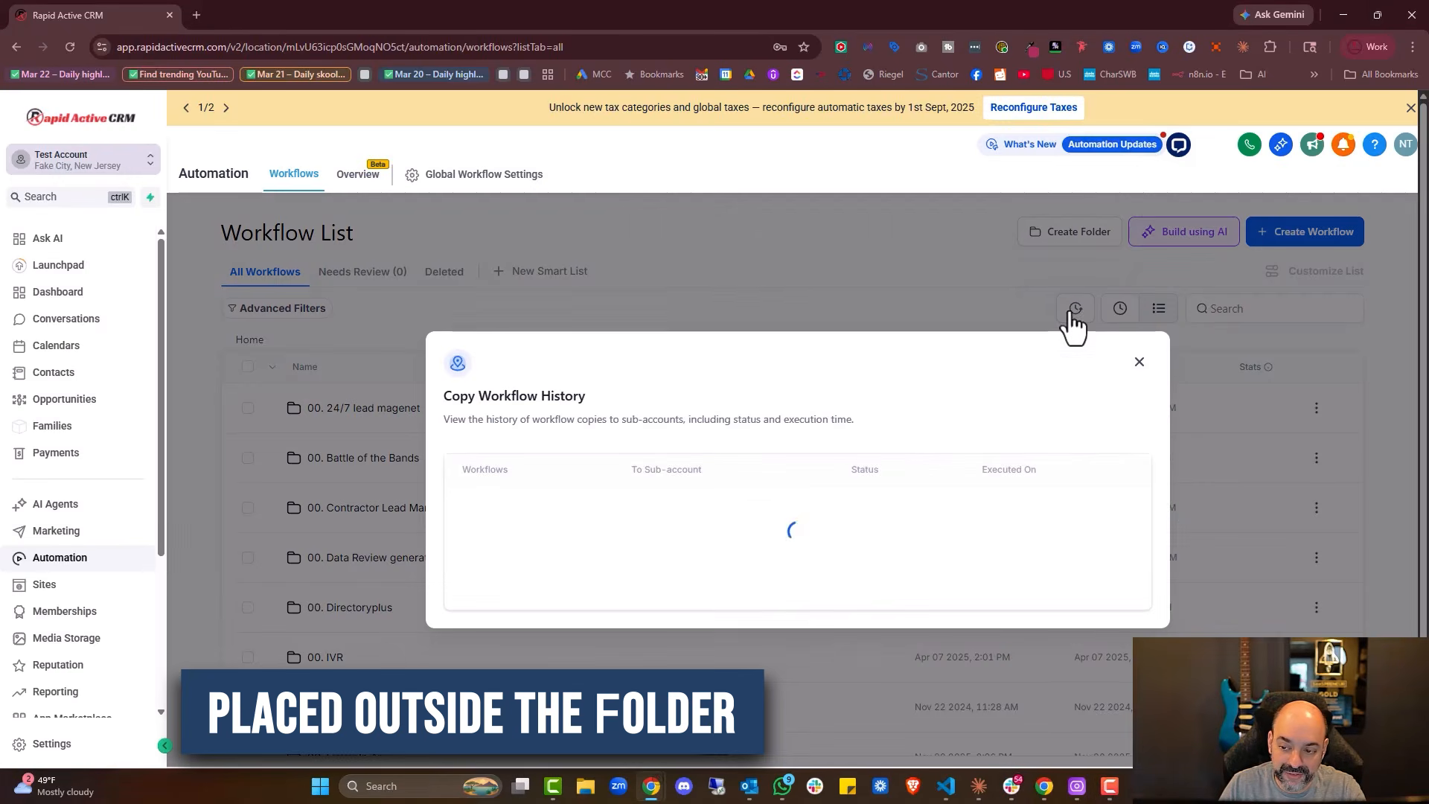
{"action": "left_click", "coordinate": [1138, 363]}
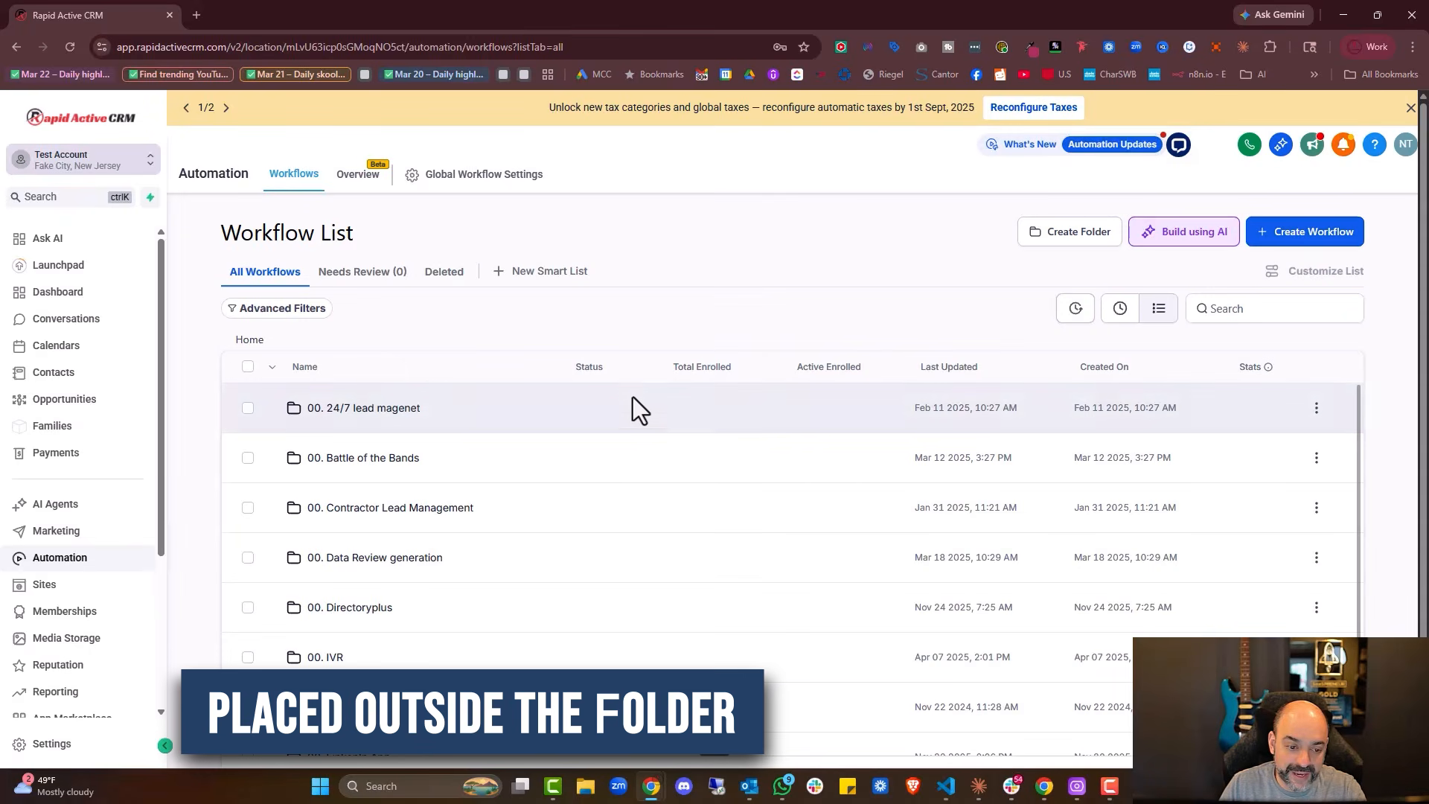
{"action": "left_click", "coordinate": [1118, 310]}
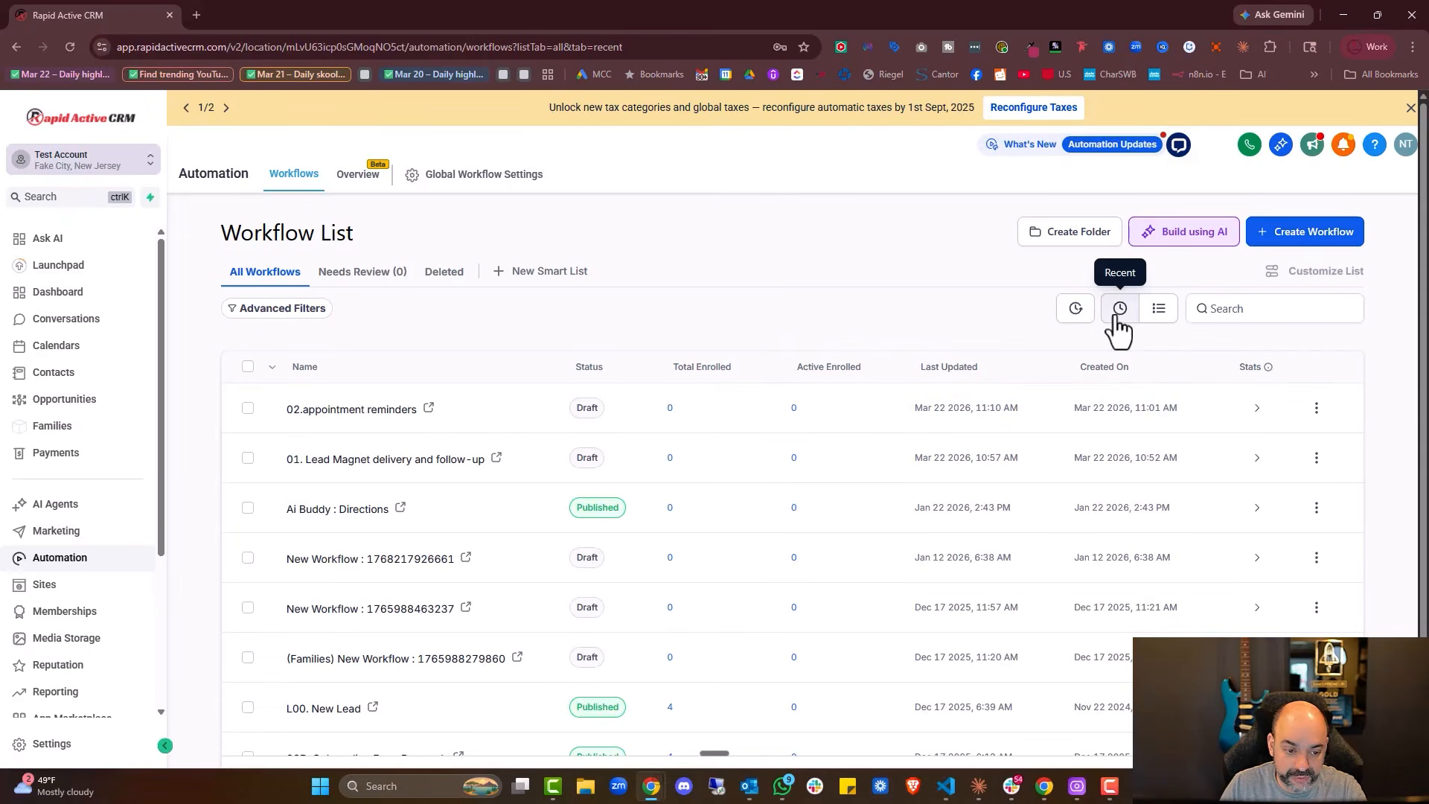
Move 02.appointment reminders into the 01. Ai Workflow Builder folder
{"action": "left_click", "coordinate": [1318, 407]}
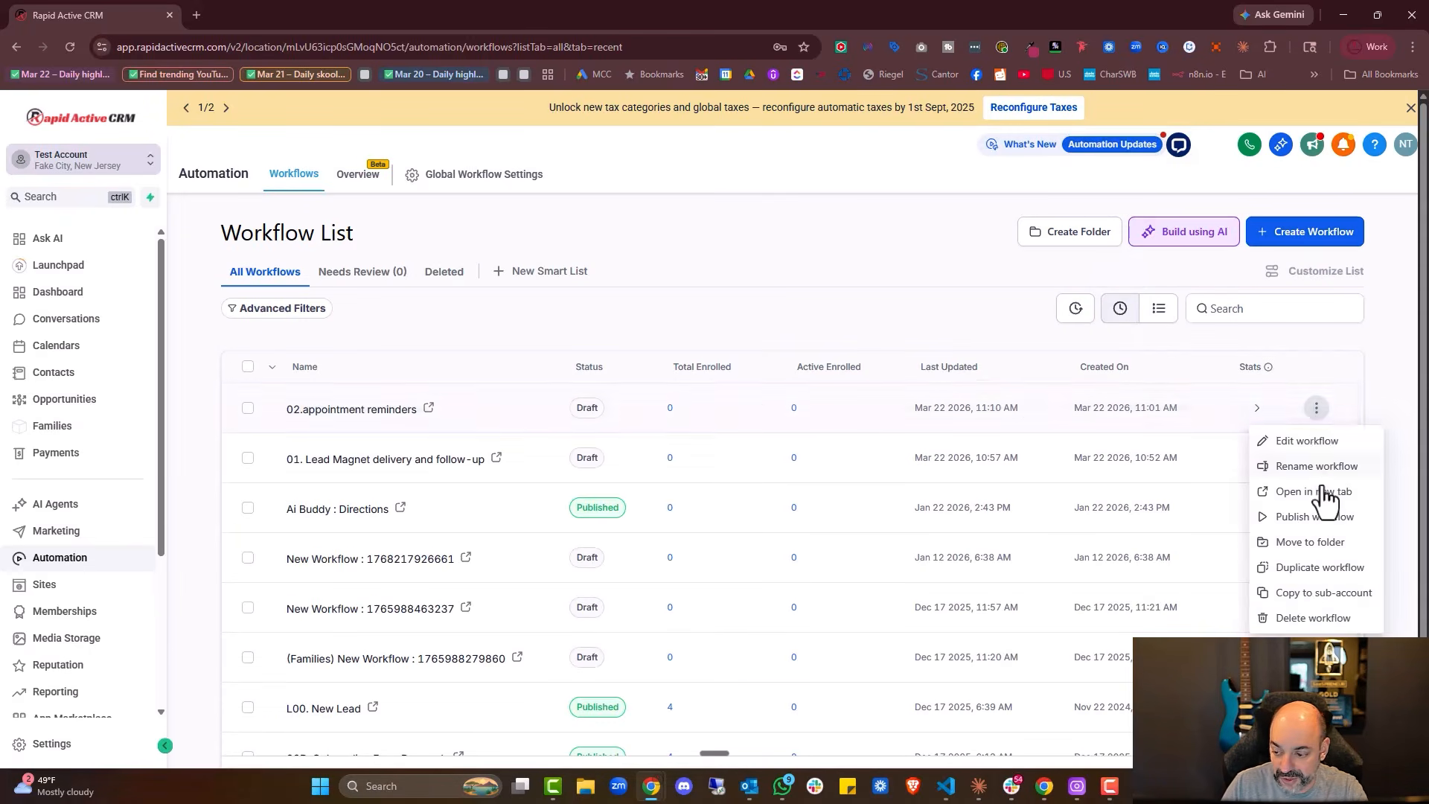
{"action": "left_click", "coordinate": [1311, 543]}
{"action": "scroll", "coordinate": [900, 506], "scroll_direction": "down", "scroll_amount": 5}
{"action": "scroll", "coordinate": [901, 513], "scroll_direction": "up", "scroll_amount": 2}
{"action": "left_click", "coordinate": [818, 480]}
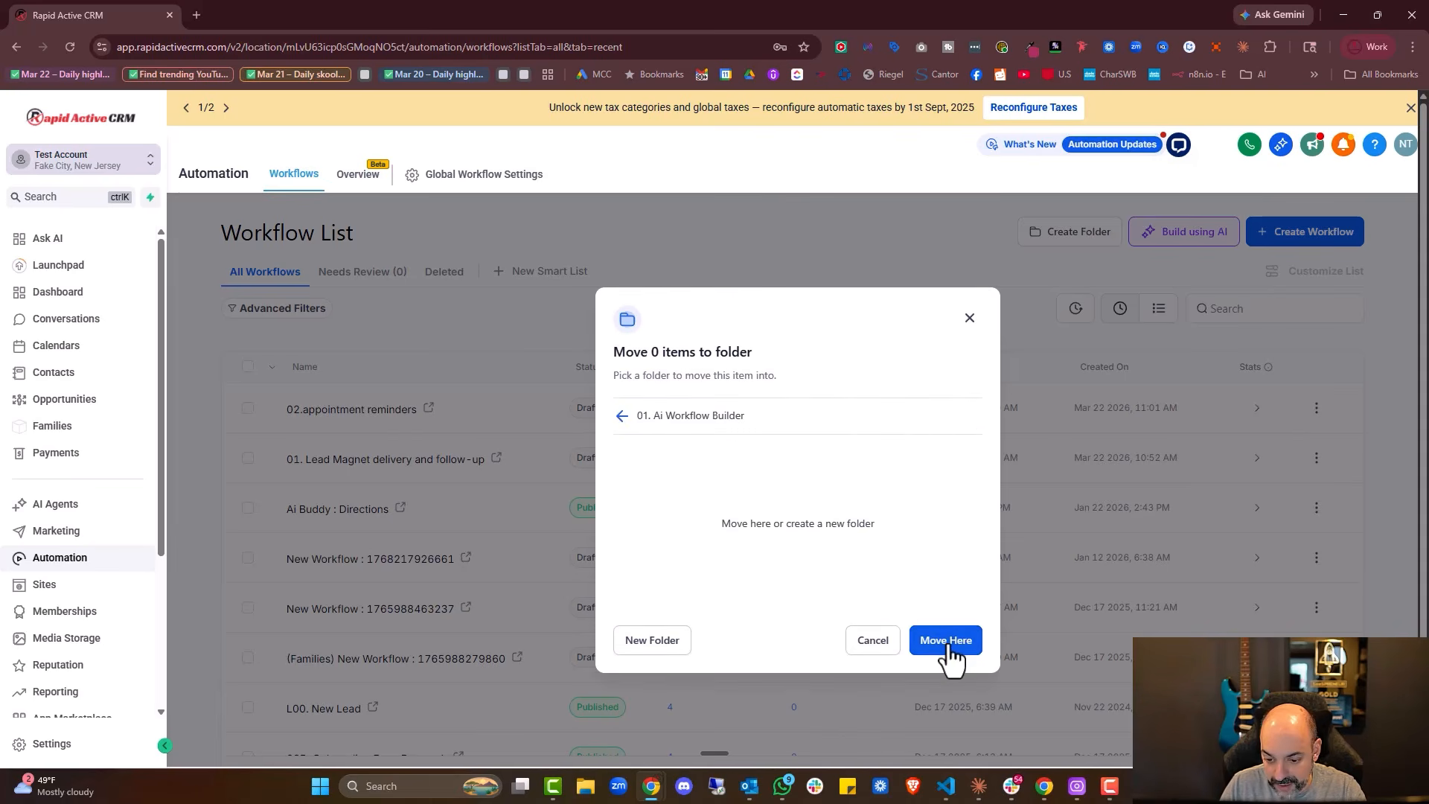
{"action": "left_click", "coordinate": [946, 641]}
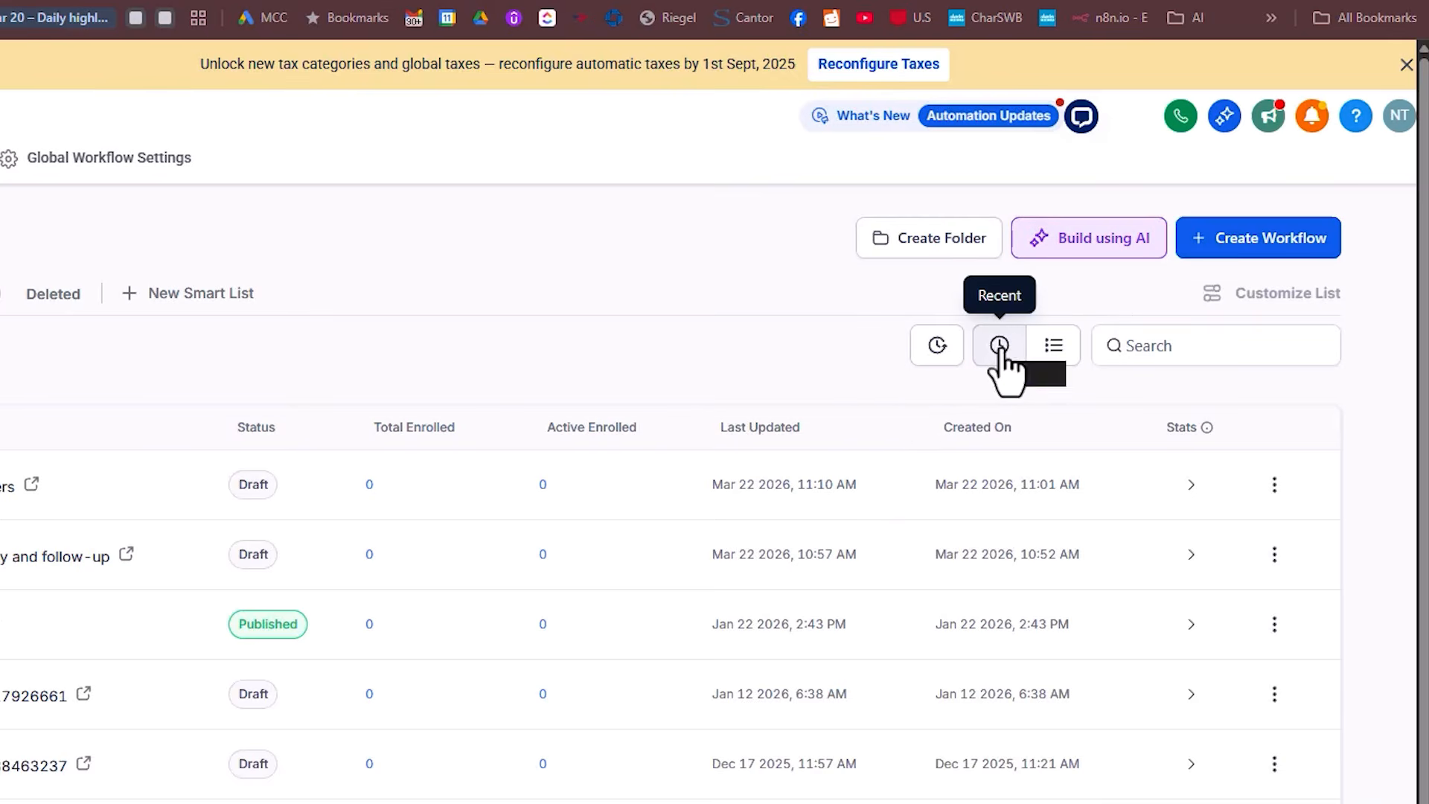
Ask the AI builder for a workflow: after a proposal, wait 24 hours, send SMS follow-up, wait 2 days
{"action": "left_click", "coordinate": [1102, 243]}
{"action": "type", "text": "After sending a proposal, wait 24 hours then send SMS follow-up, wait 2 more days"}
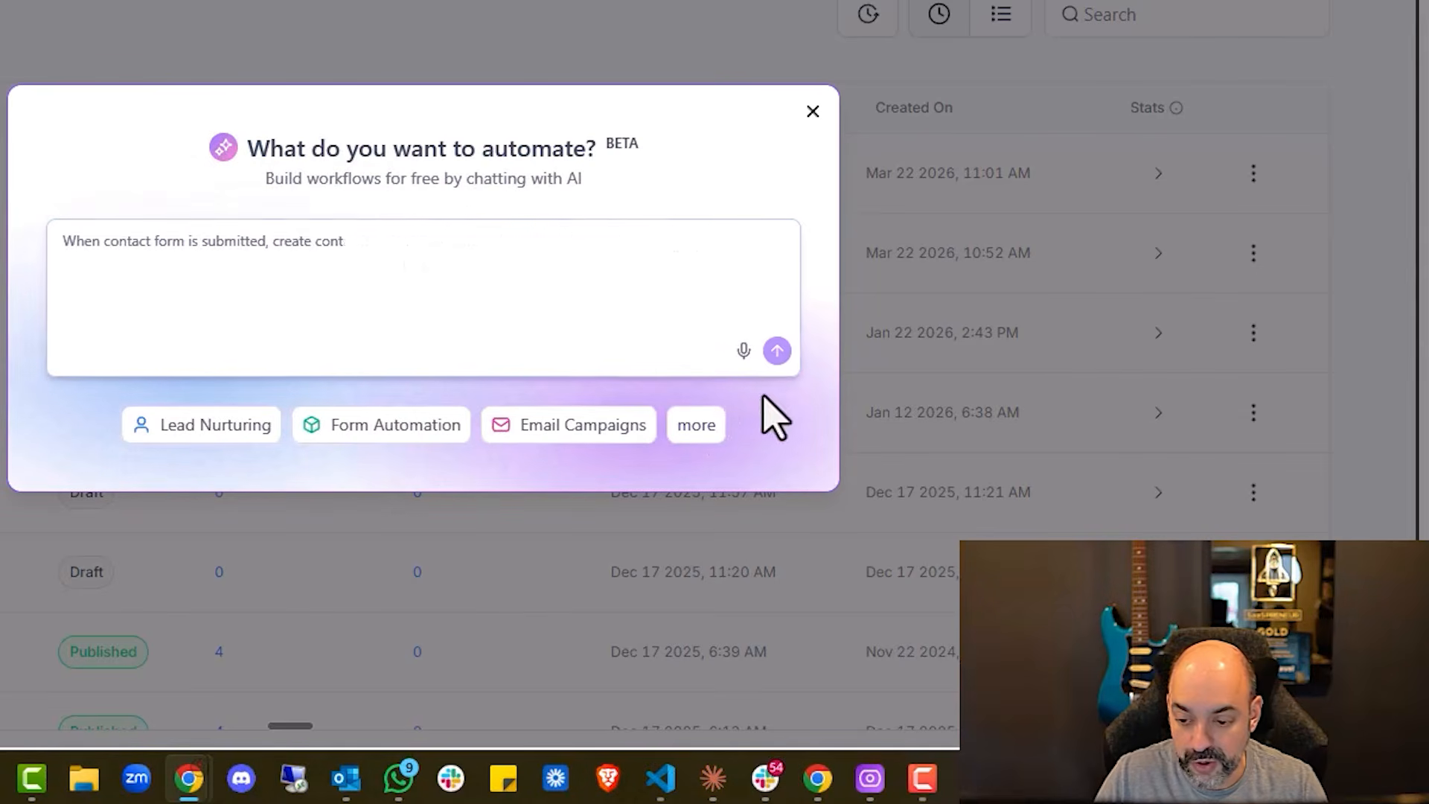
{"action": "left_click", "coordinate": [743, 352]}
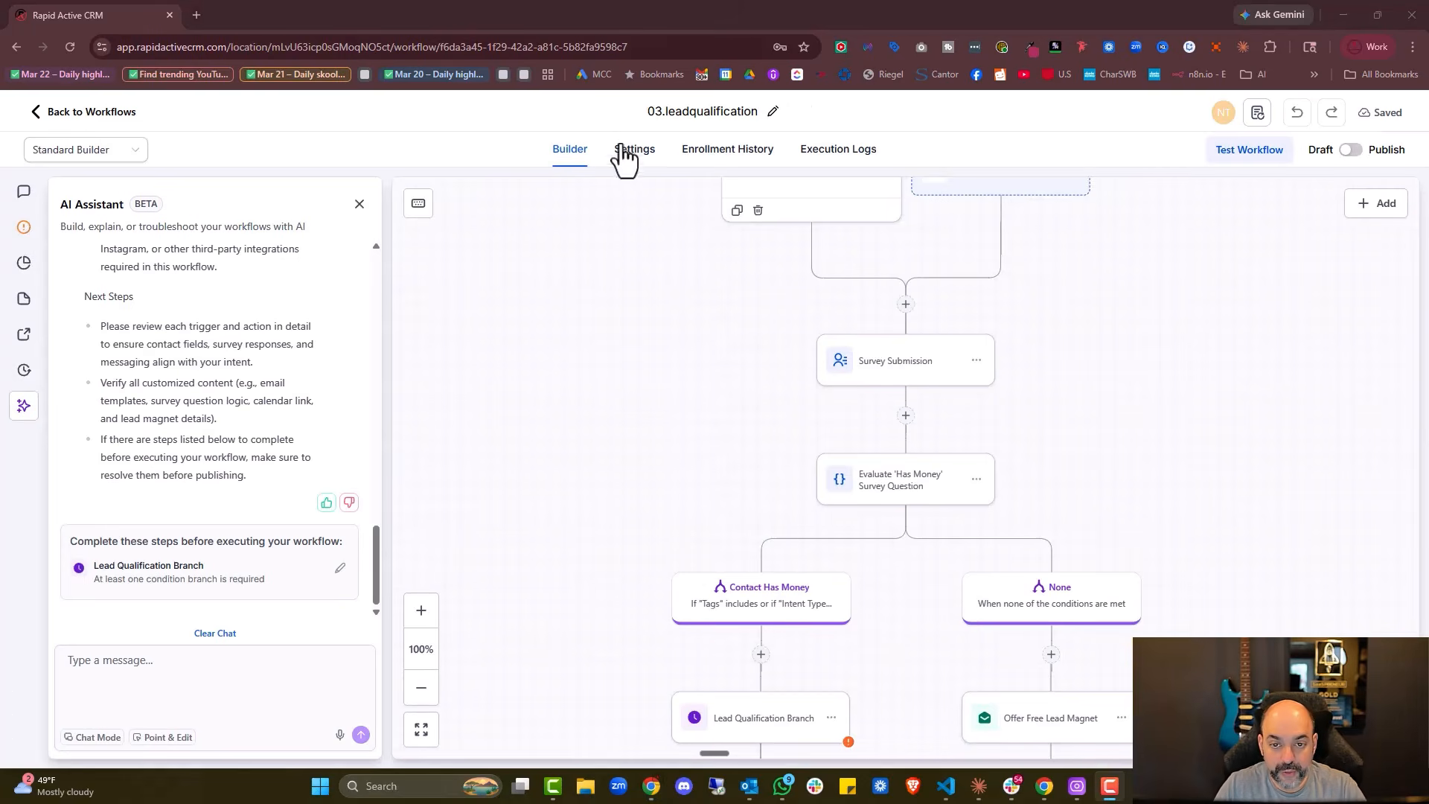
{"action": "left_click", "coordinate": [685, 113]}
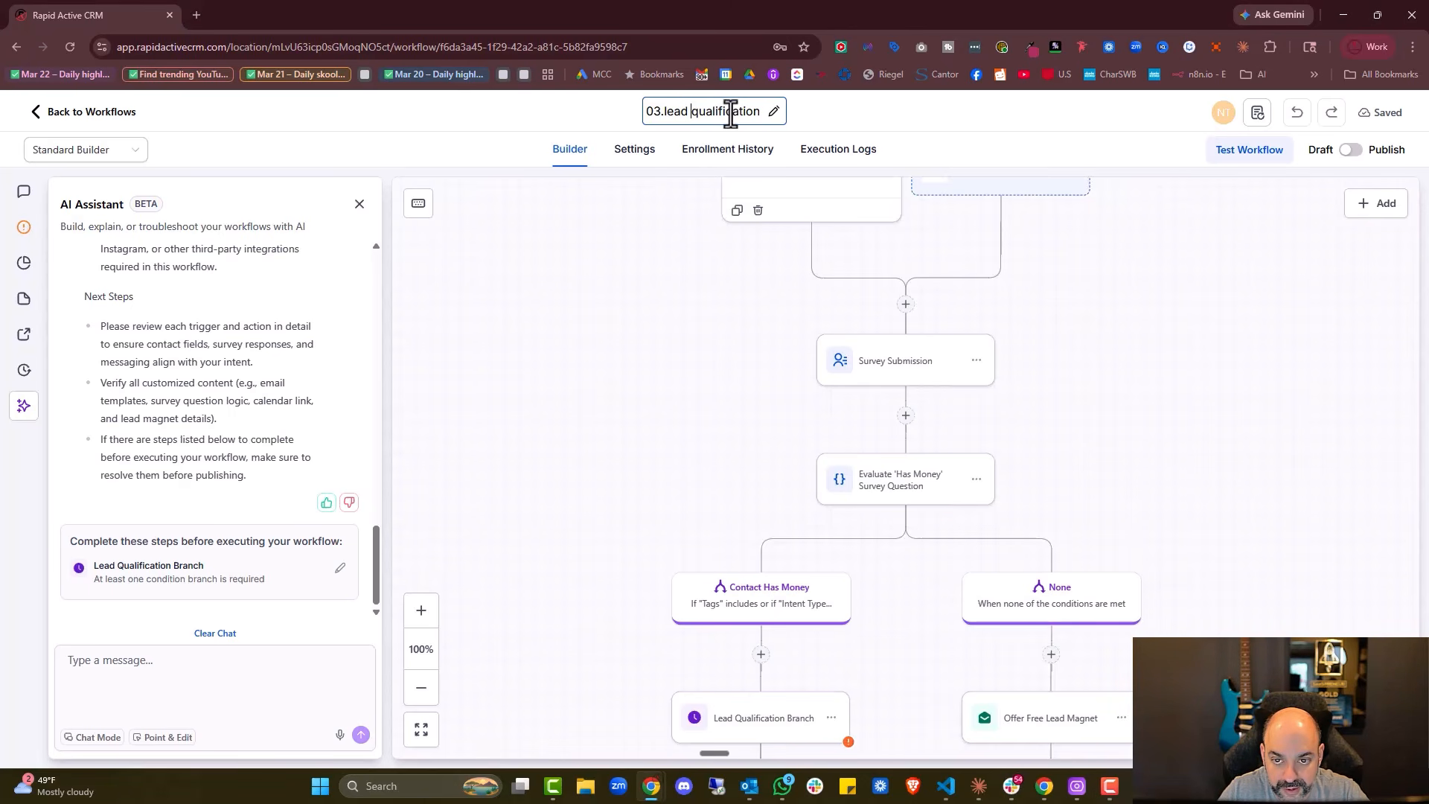
Retitle the workflow '03. Lead qualification' with a capital L
{"action": "key", "text": "BackSpace"}
{"action": "type", "text": "L"}
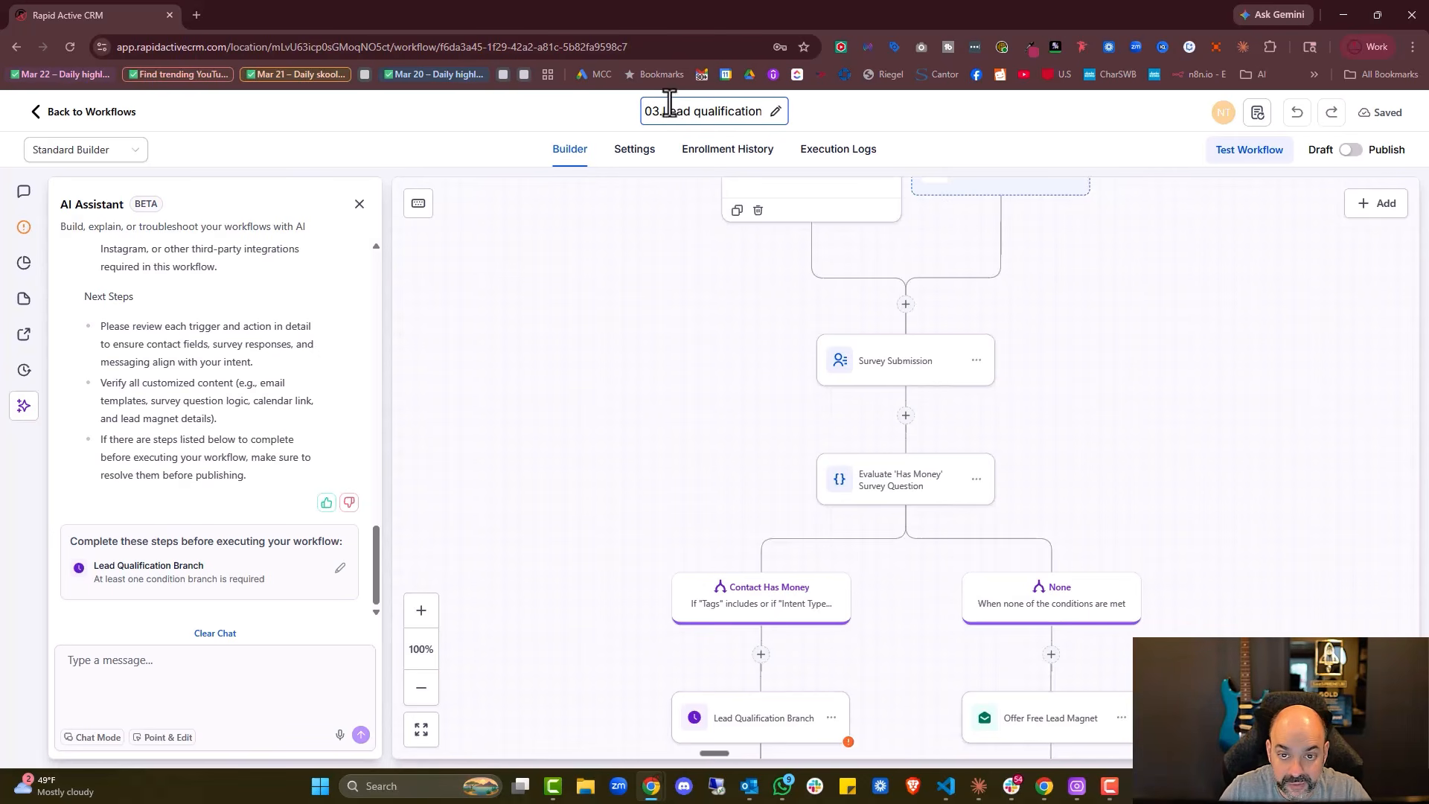
{"action": "scroll", "coordinate": [651, 376], "scroll_direction": "up", "scroll_amount": 3}
{"action": "left_click", "coordinate": [791, 295]}
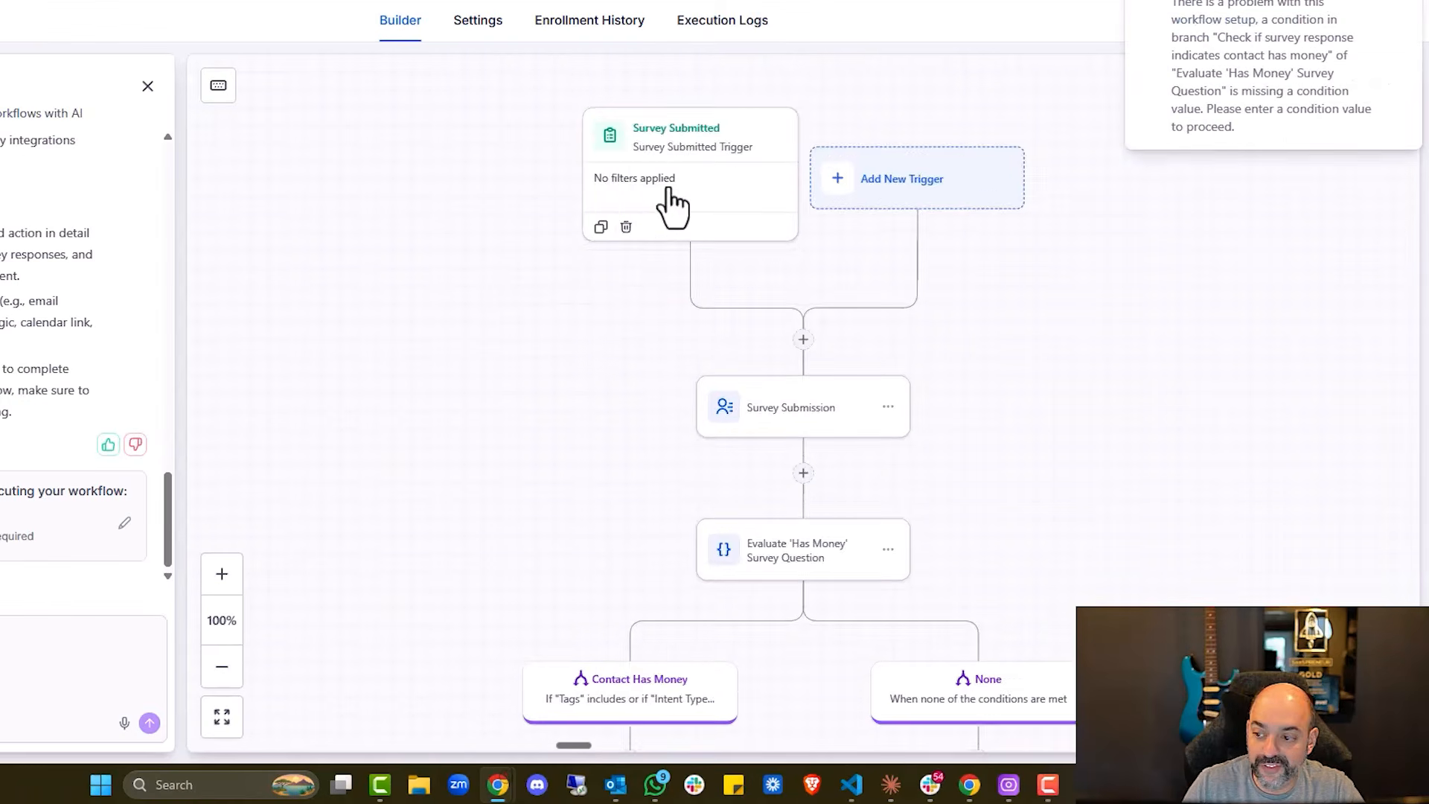
Filter the Survey Submitted trigger to the Webinar Registration Survey only
{"action": "left_click", "coordinate": [669, 192]}
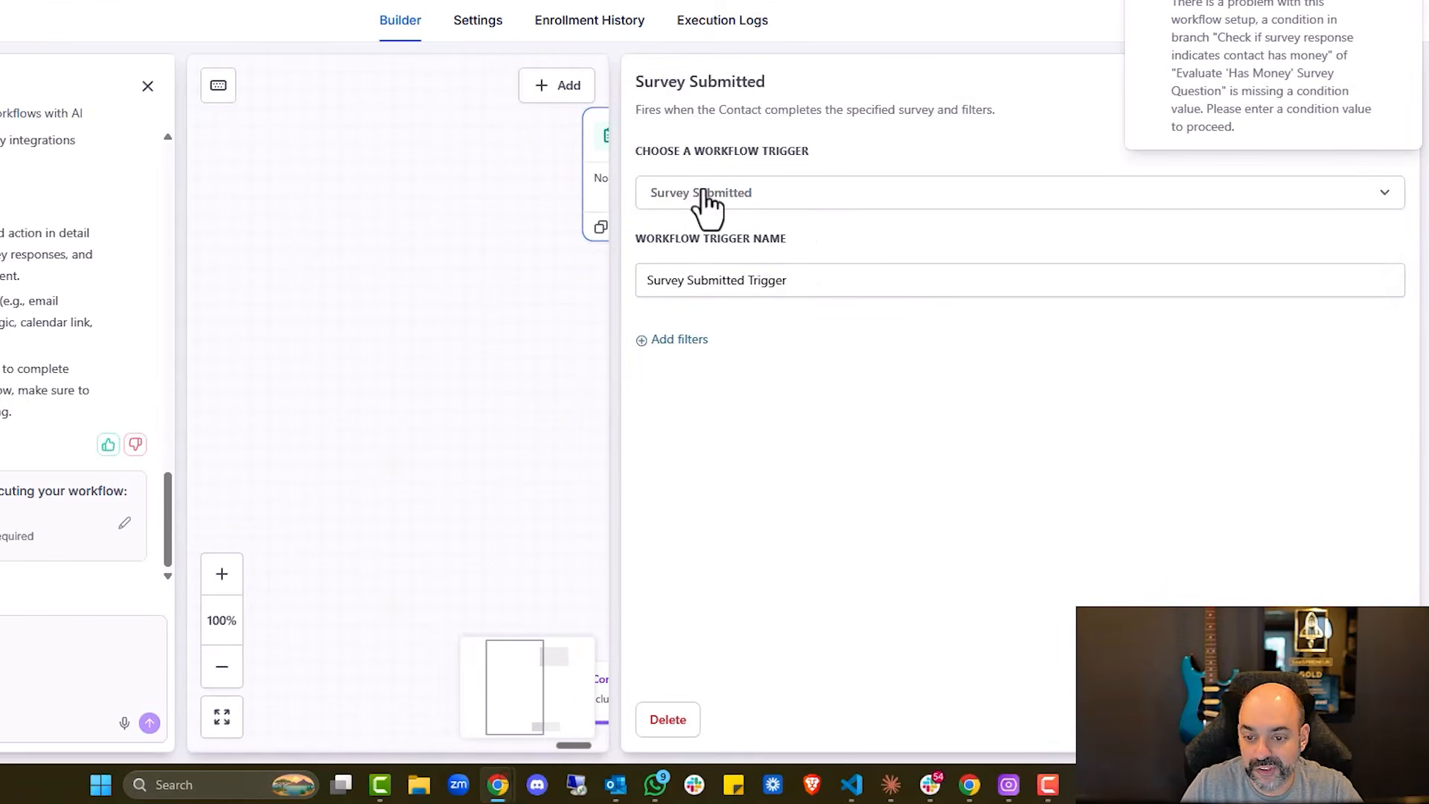
{"action": "left_click", "coordinate": [681, 341]}
{"action": "left_click", "coordinate": [703, 362]}
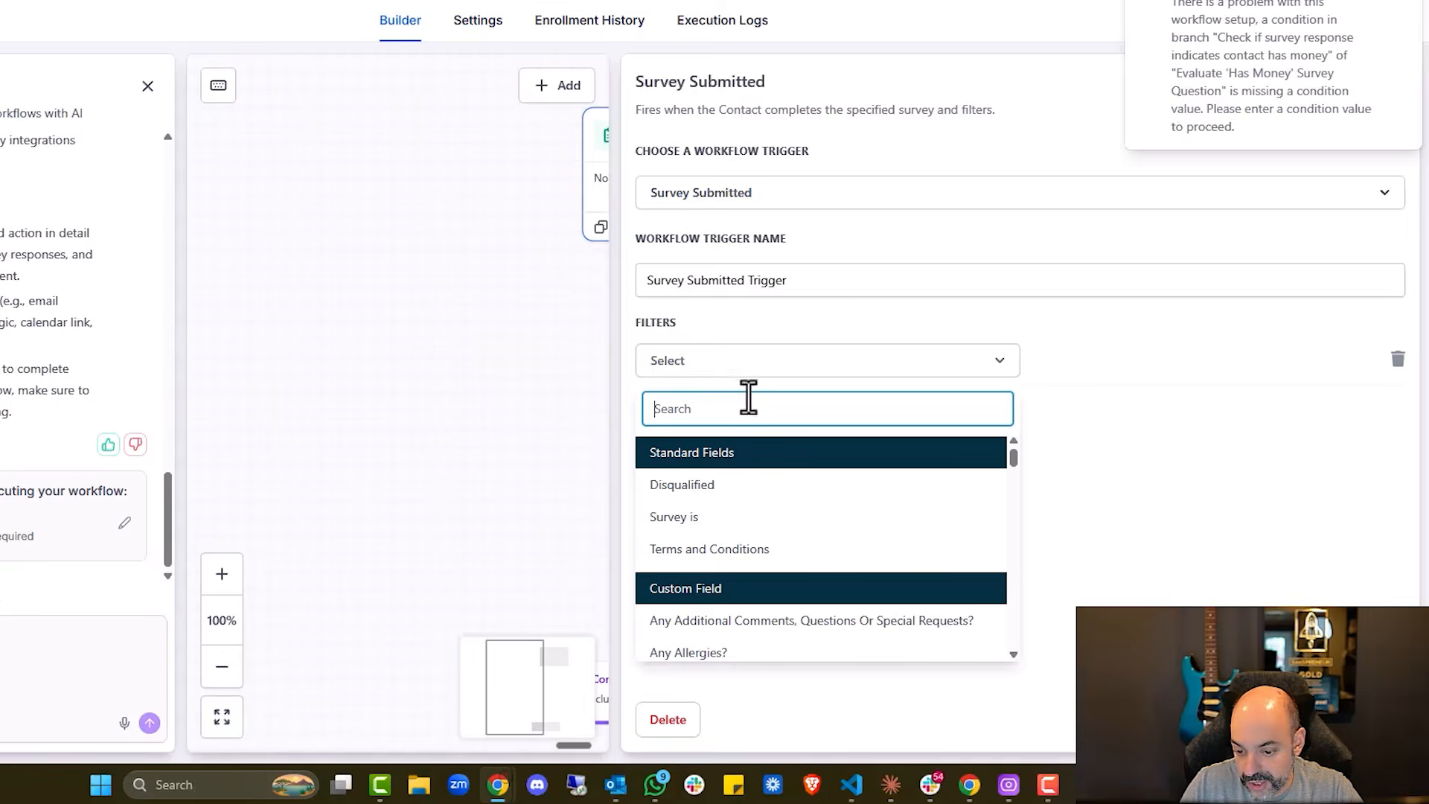
{"action": "left_click", "coordinate": [733, 515]}
{"action": "left_click", "coordinate": [1103, 366]}
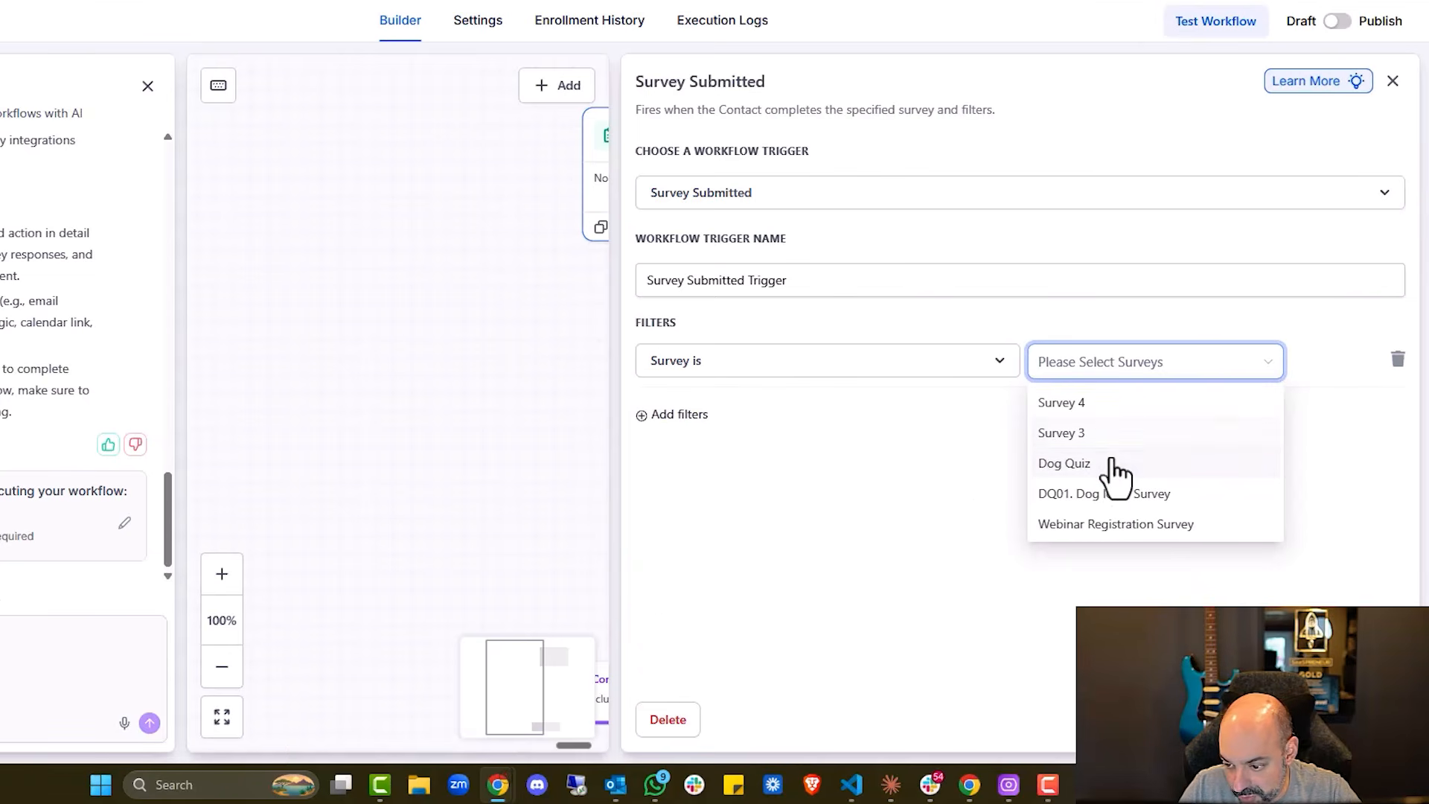
{"action": "left_click", "coordinate": [1190, 523]}
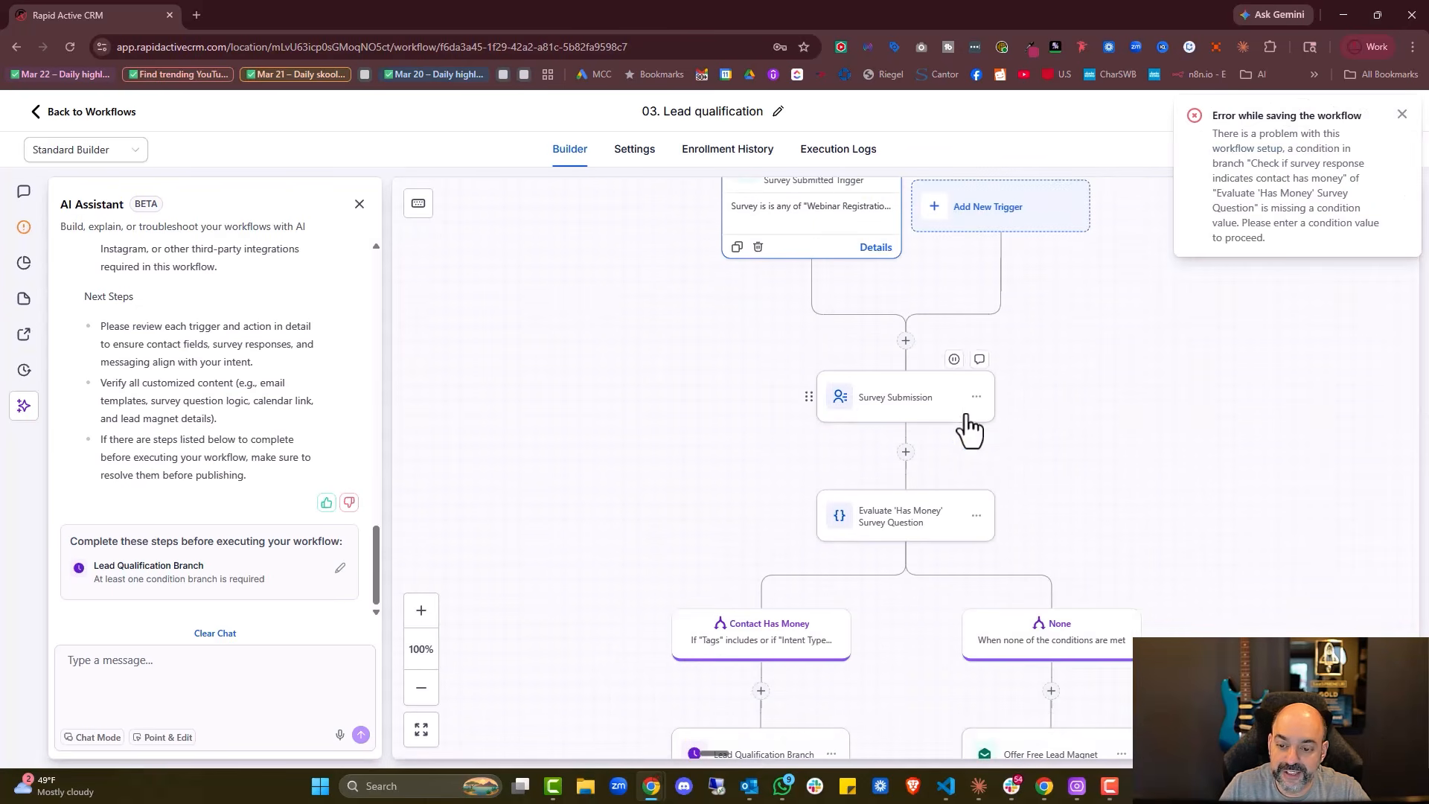
Delete the Survey Submission contact step so the trigger feeds the 'Has Money' evaluation
{"action": "left_click", "coordinate": [926, 409]}
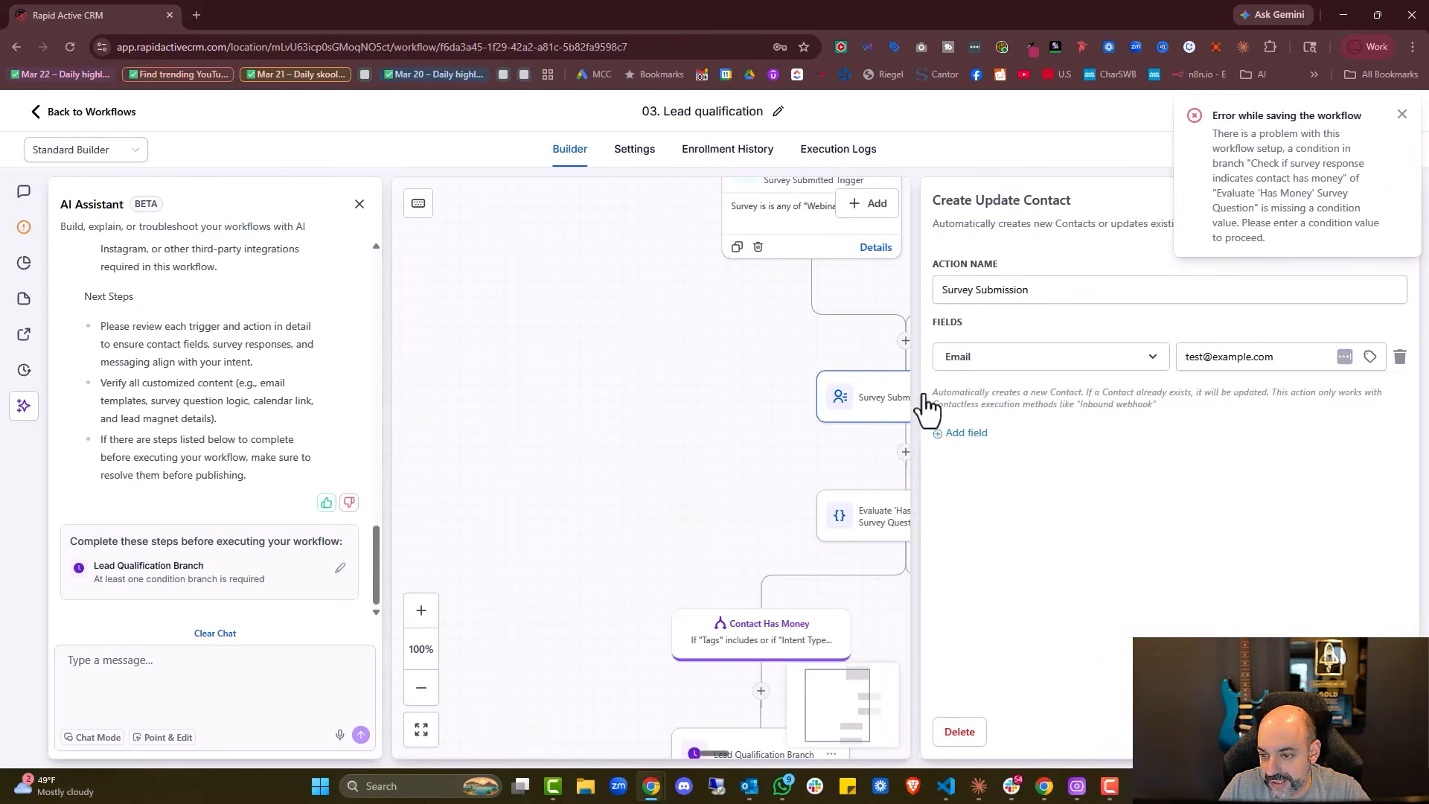
{"action": "left_click", "coordinate": [1281, 731]}
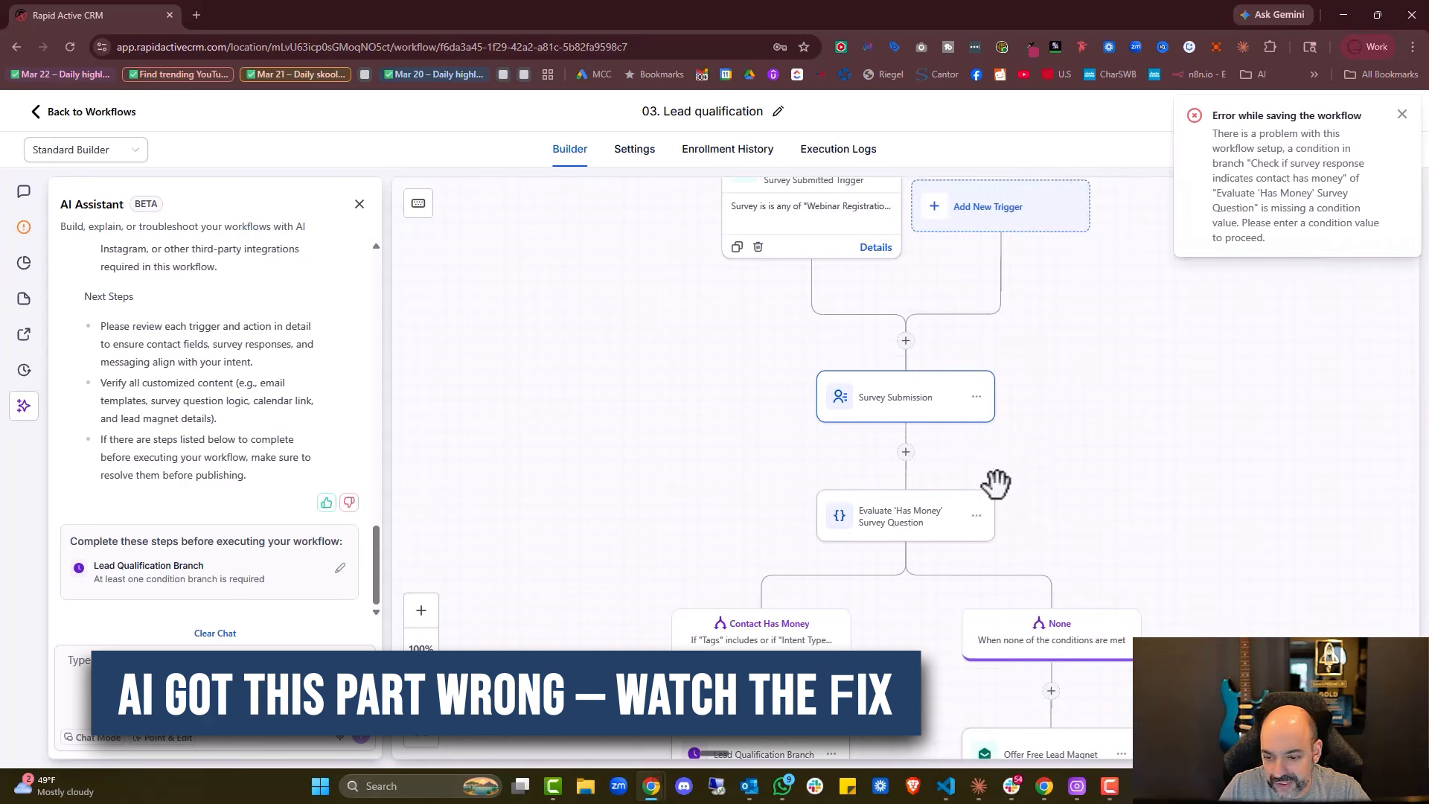
{"action": "left_click", "coordinate": [975, 397]}
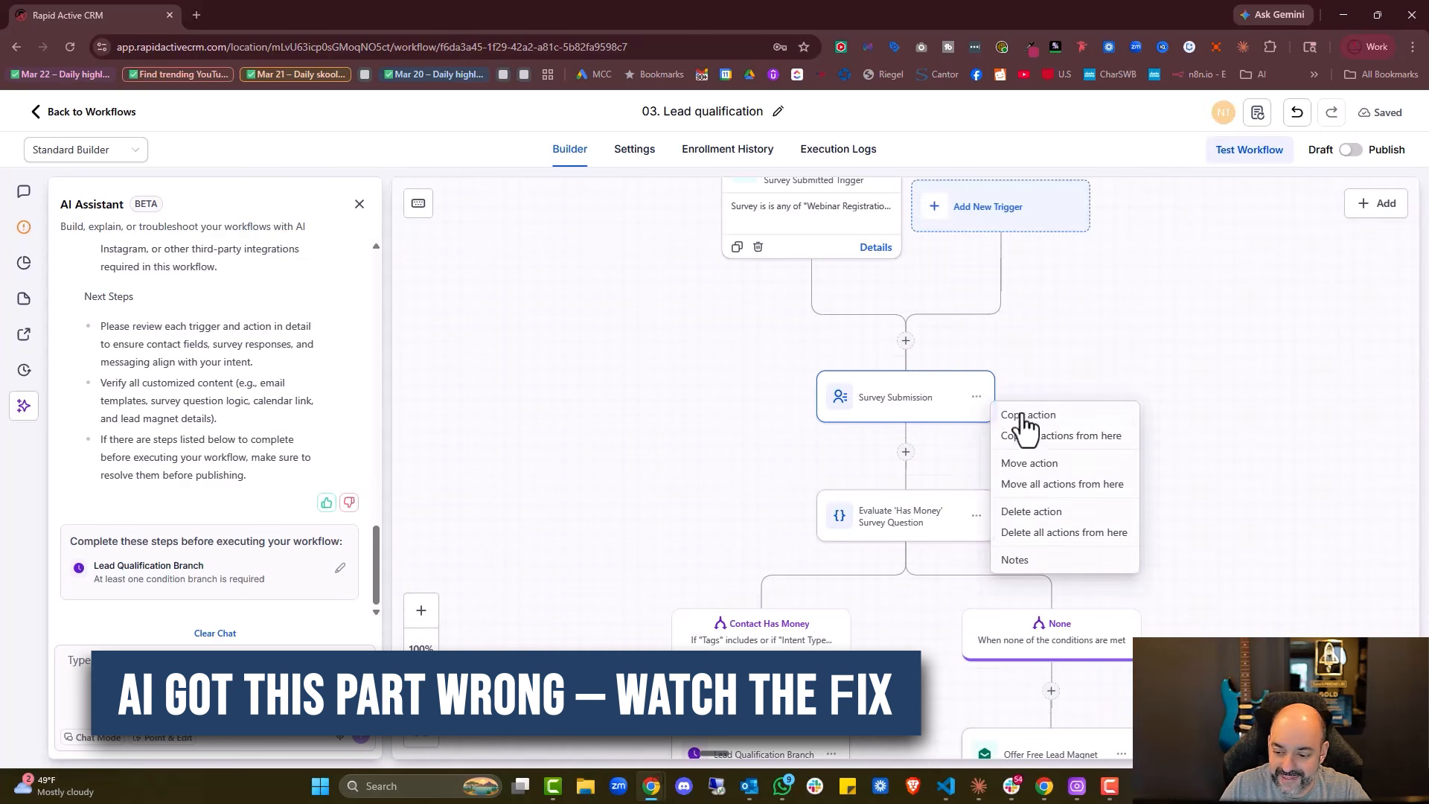
{"action": "left_click", "coordinate": [880, 397]}
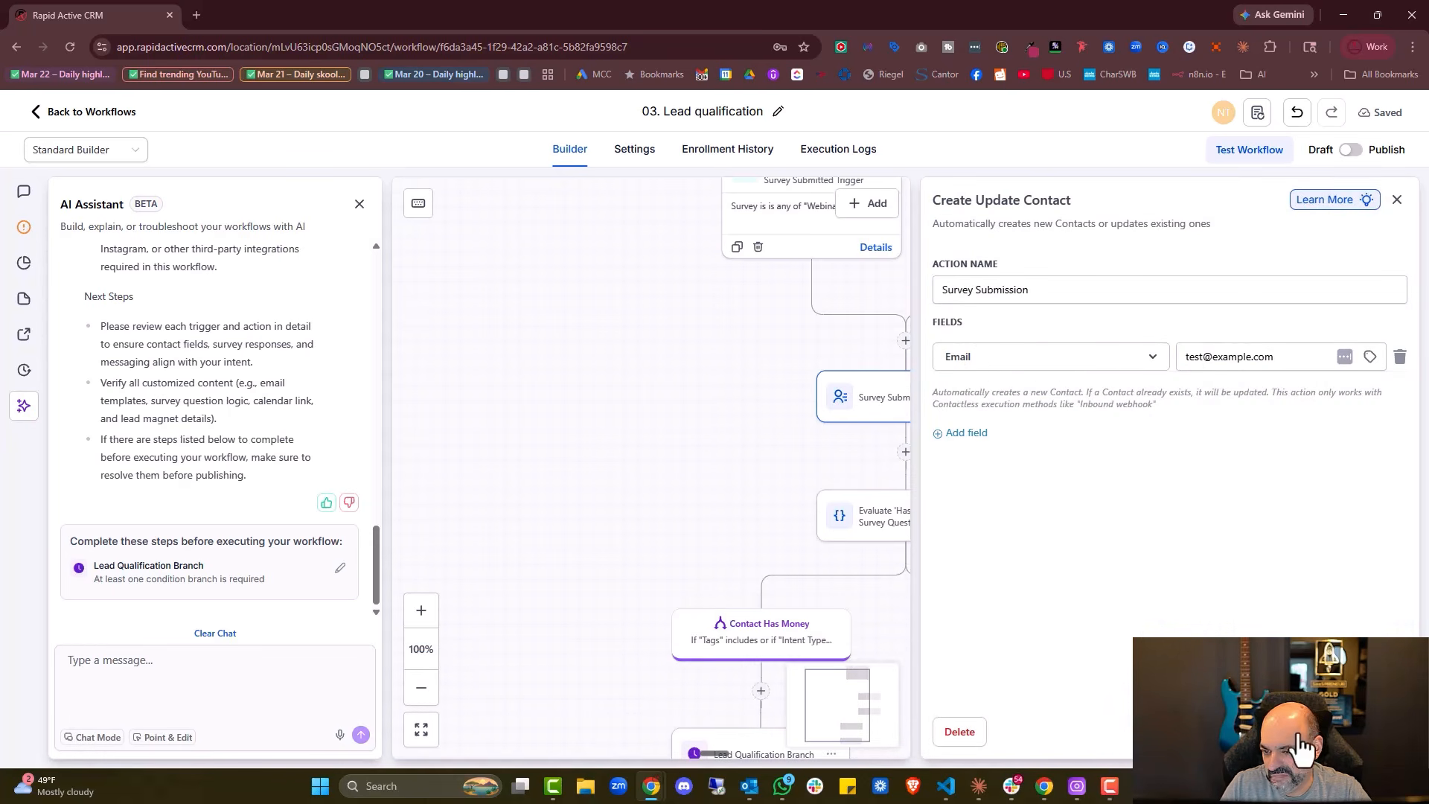
{"action": "key", "text": "Escape"}
{"action": "left_click", "coordinate": [976, 397]}
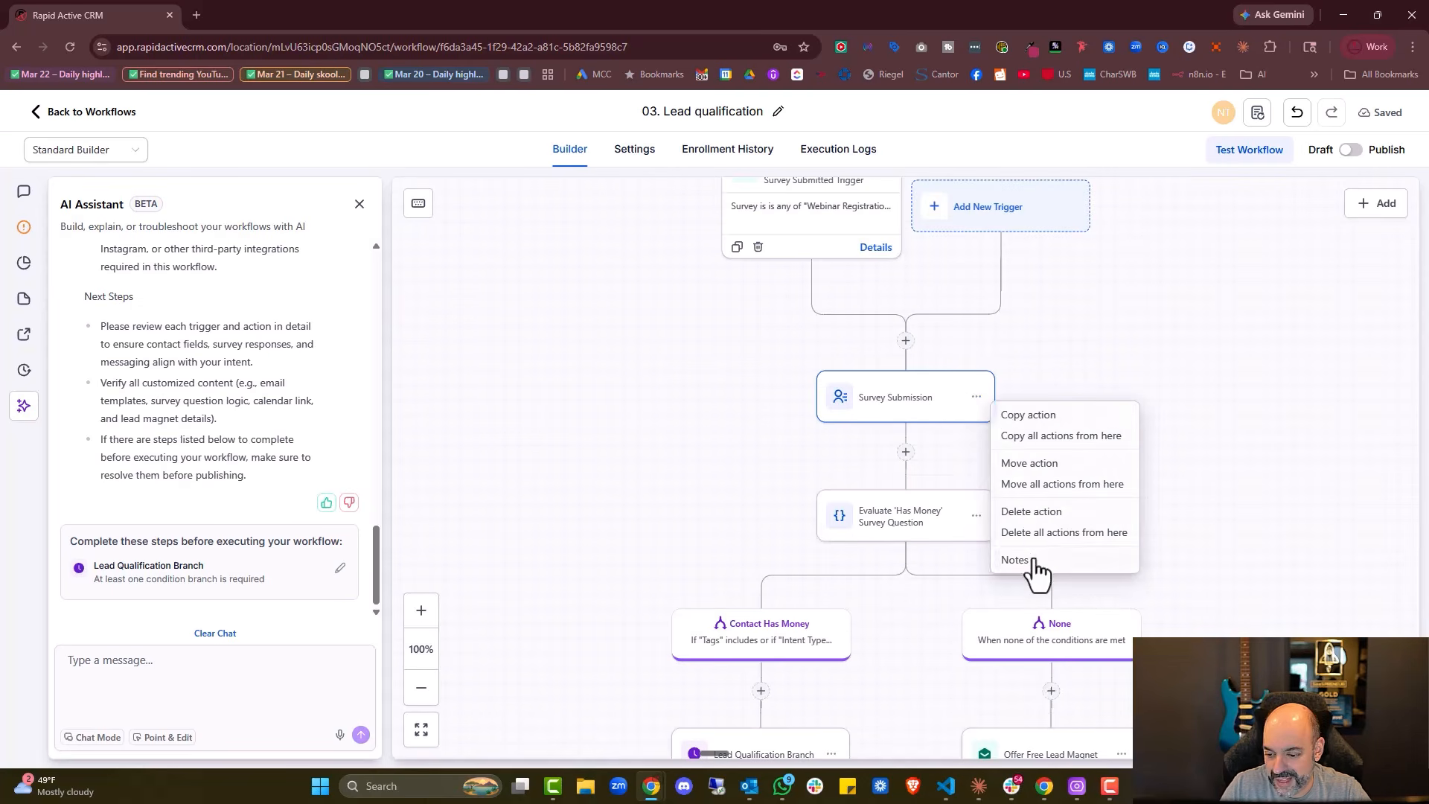
{"action": "left_click", "coordinate": [1035, 512]}
{"action": "left_click", "coordinate": [884, 480]}
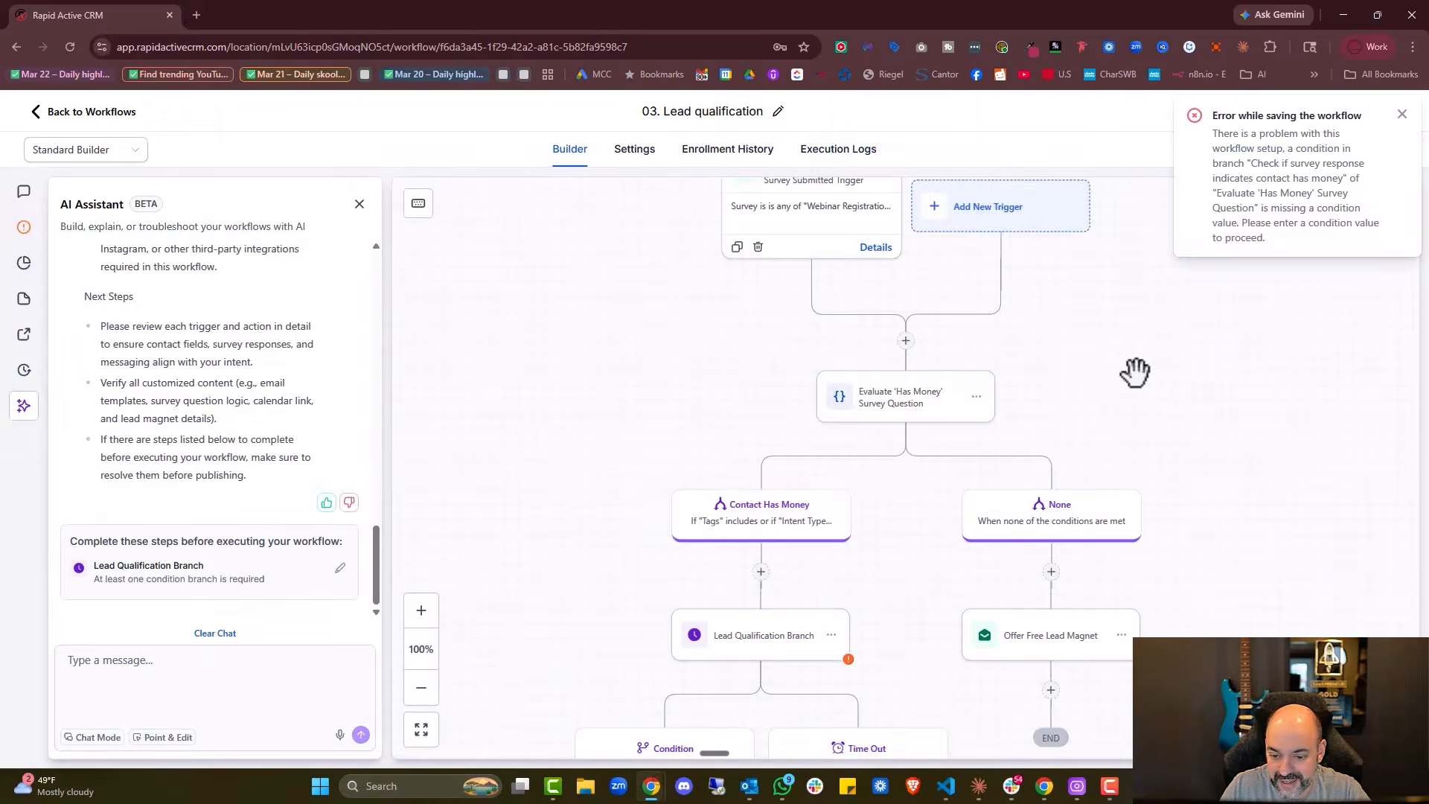
{"action": "left_click", "coordinate": [952, 400]}
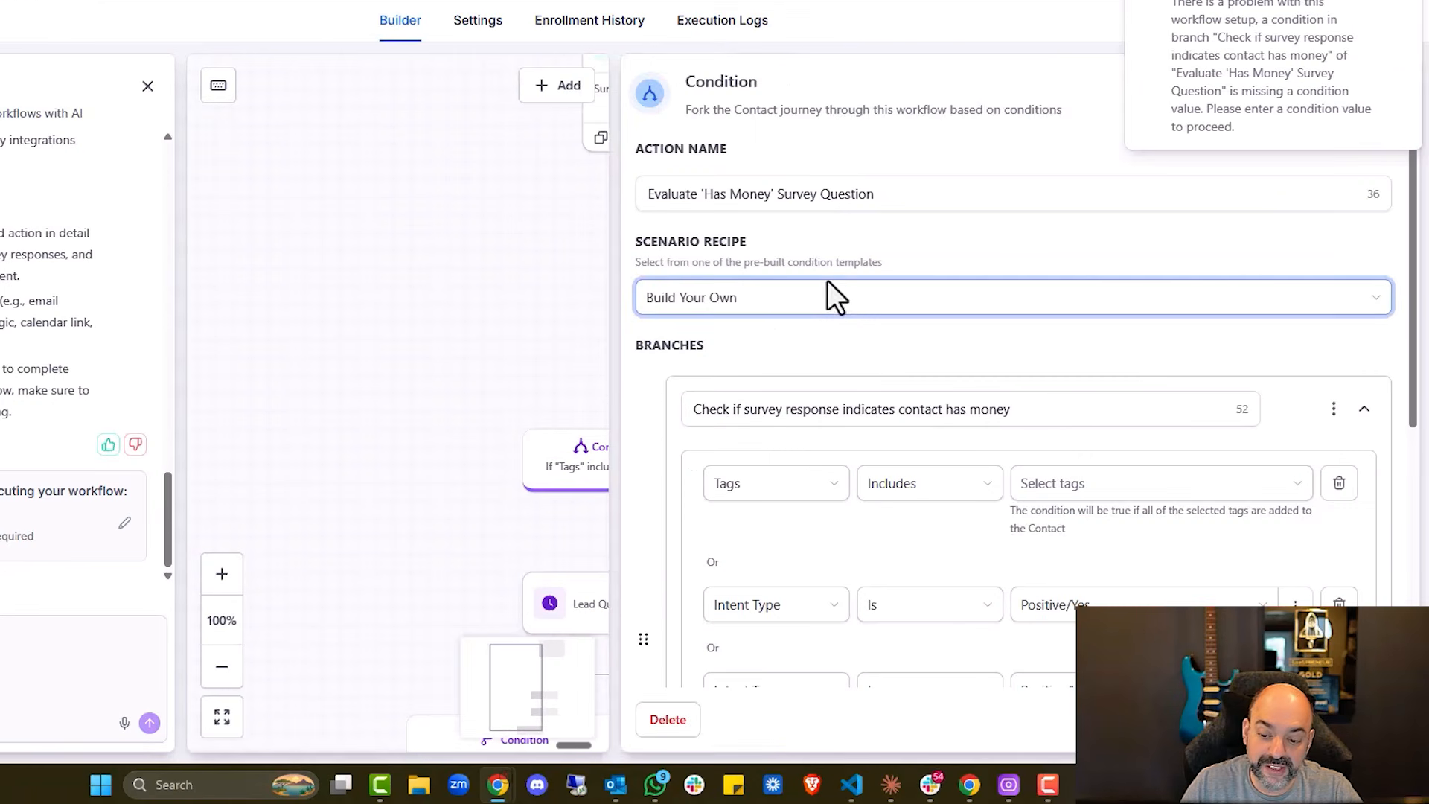
Remove the Tags row and both Intent Type rows from the Contact Has Money condition
{"action": "scroll", "coordinate": [827, 294], "scroll_direction": "down", "scroll_amount": 4}
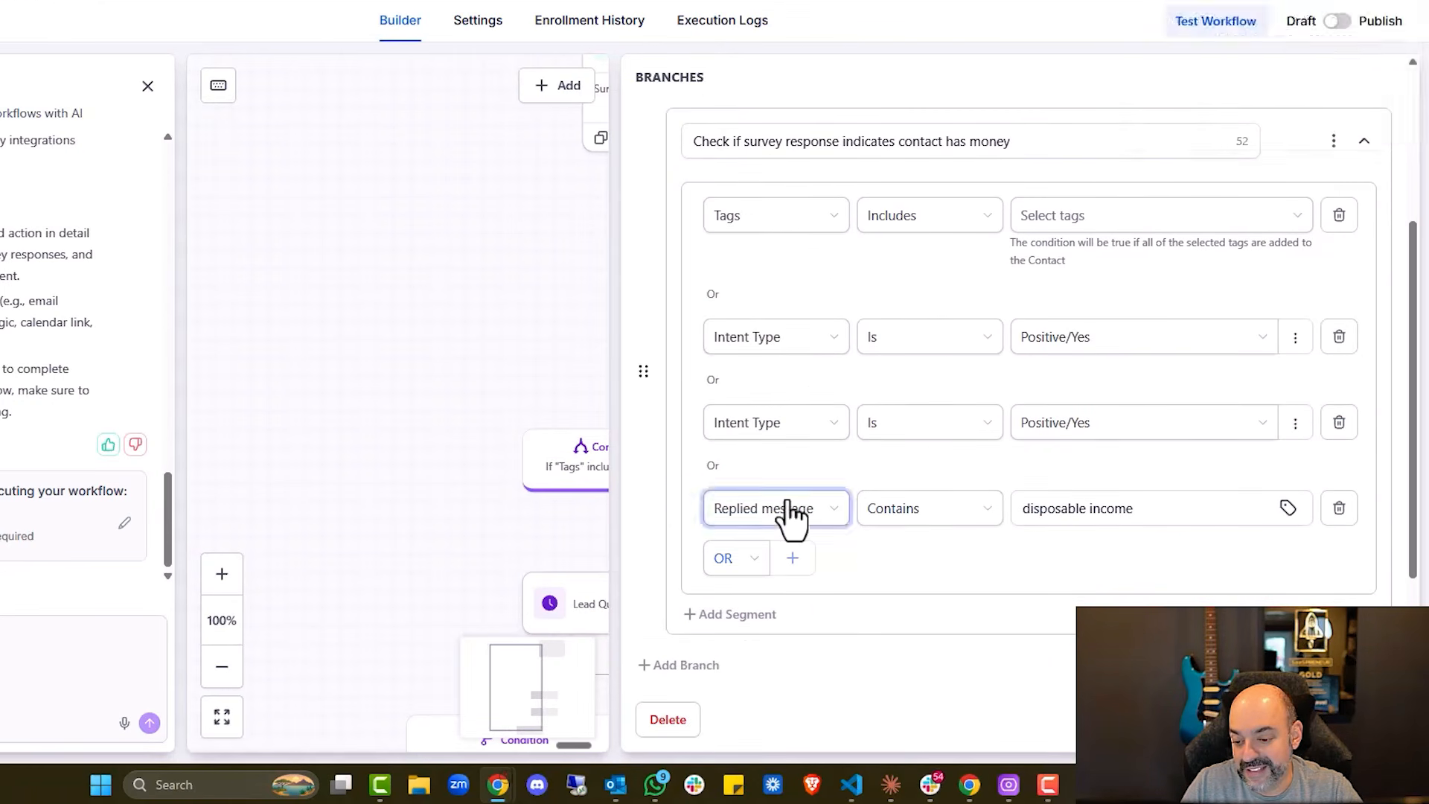
{"action": "scroll", "coordinate": [945, 532], "scroll_direction": "down", "scroll_amount": 2}
{"action": "scroll", "coordinate": [915, 513], "scroll_direction": "up", "scroll_amount": 5}
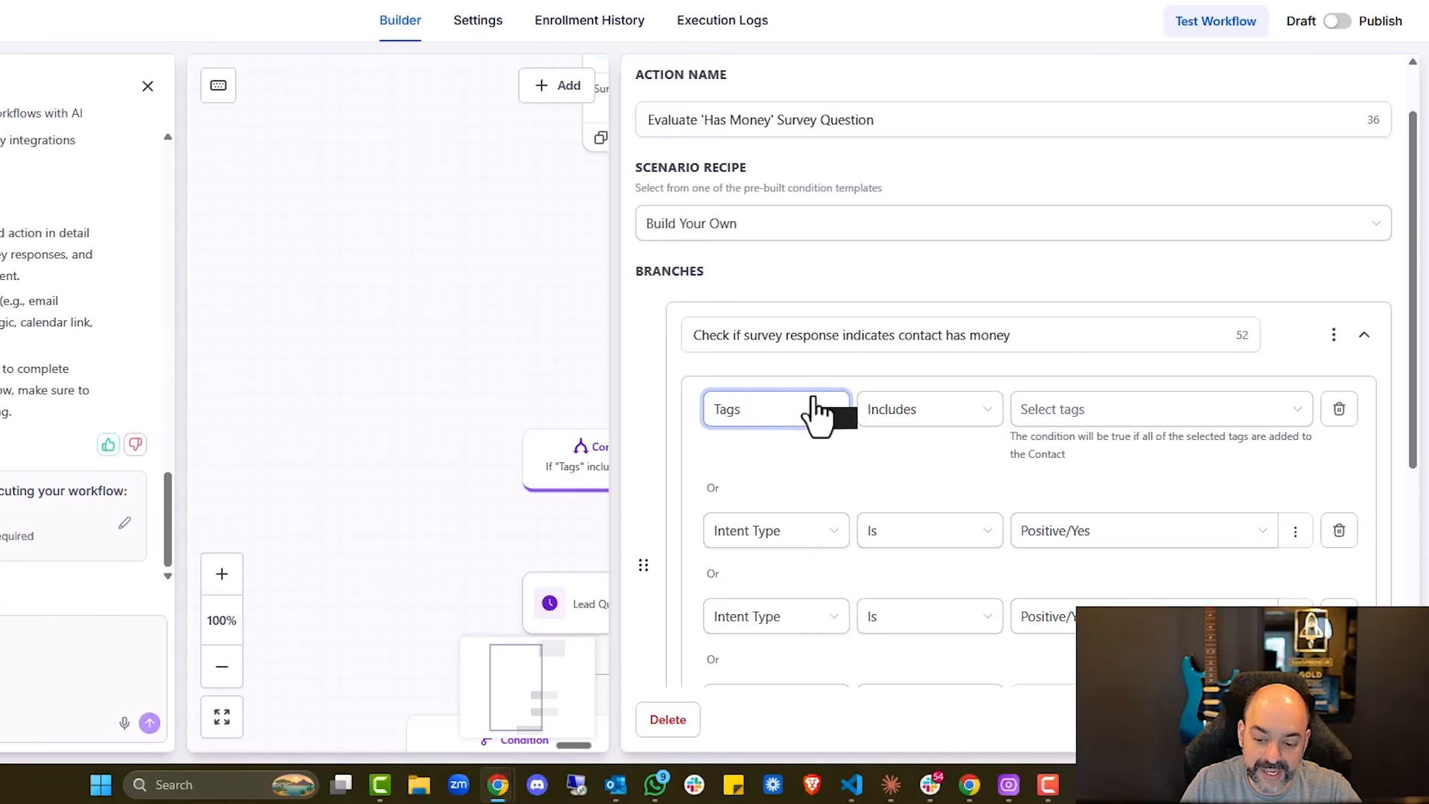
{"action": "scroll", "coordinate": [814, 414], "scroll_direction": "down", "scroll_amount": 1}
{"action": "left_click", "coordinate": [1340, 319]}
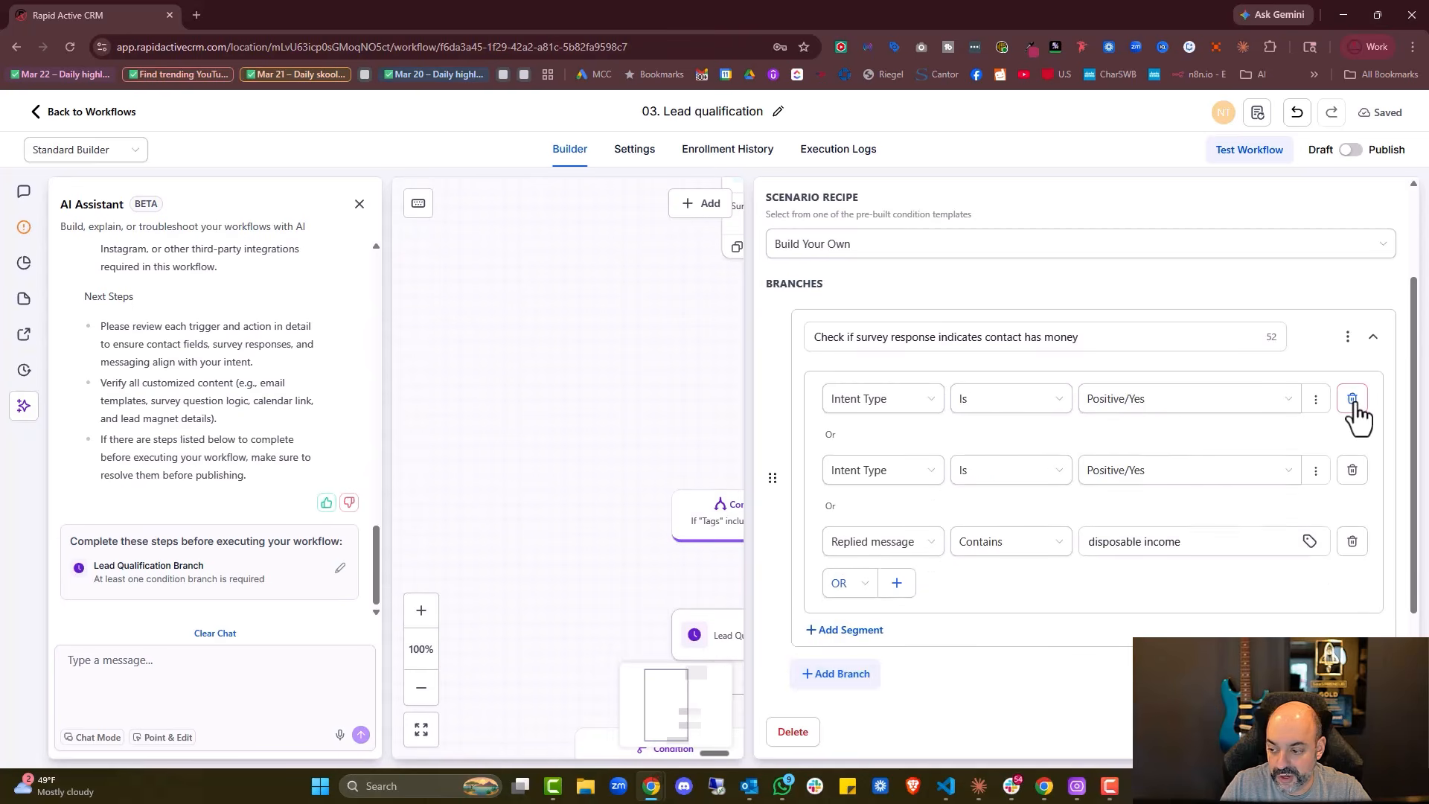
{"action": "left_click", "coordinate": [1353, 406]}
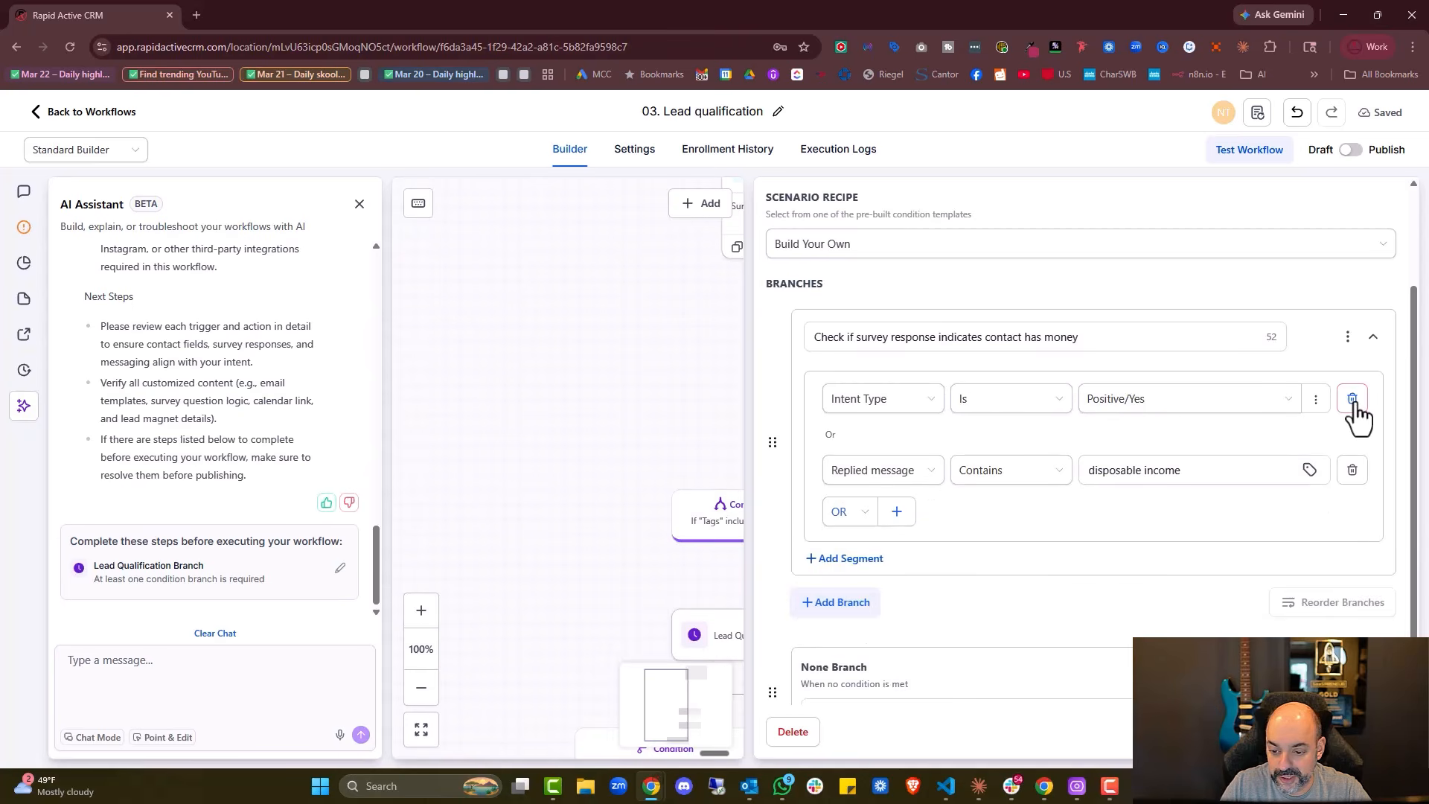
{"action": "left_click", "coordinate": [1353, 405]}
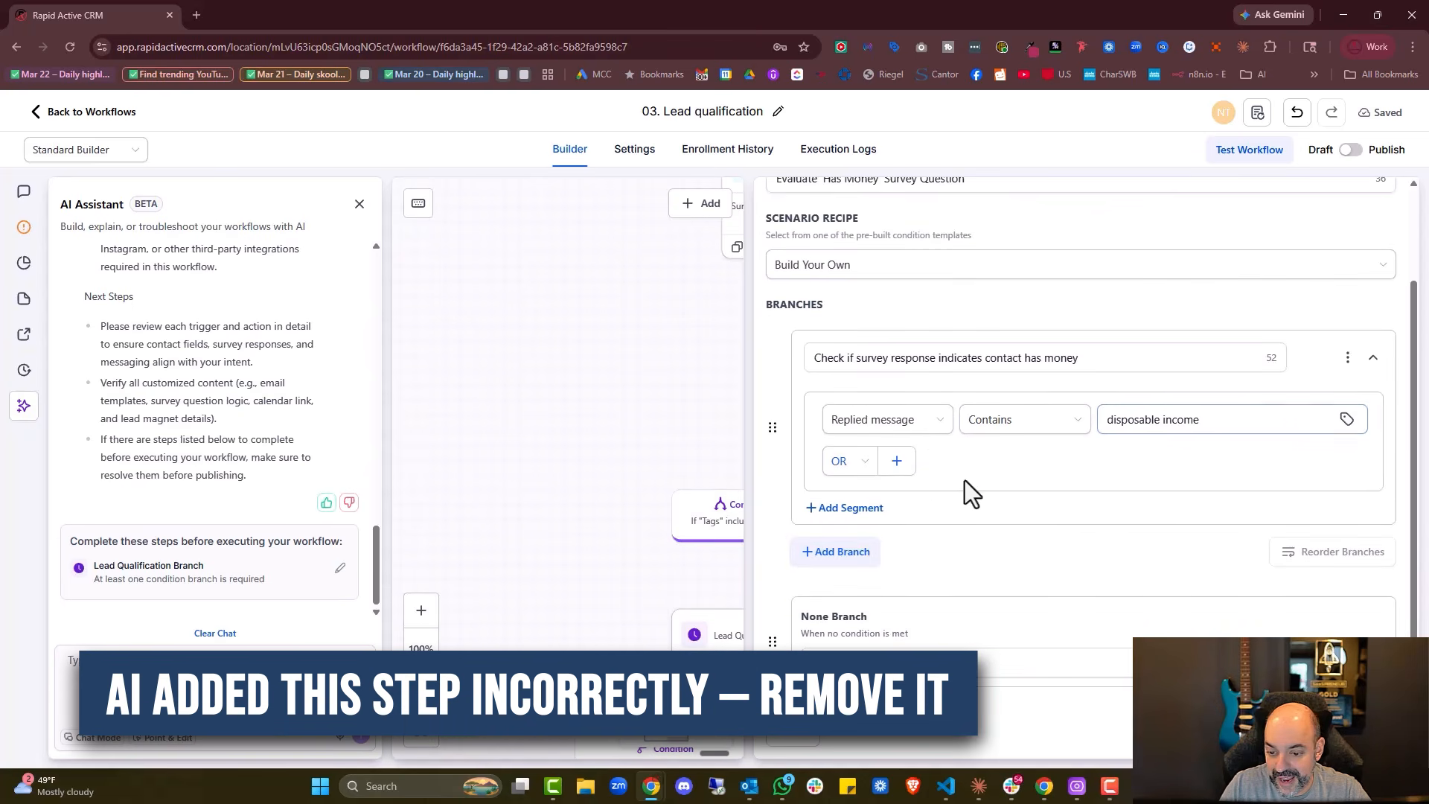
Make the remaining condition check 'Do You Like Puppies?' Is 'Yes' and save it
{"action": "left_click", "coordinate": [923, 436]}
{"action": "left_click", "coordinate": [866, 461]}
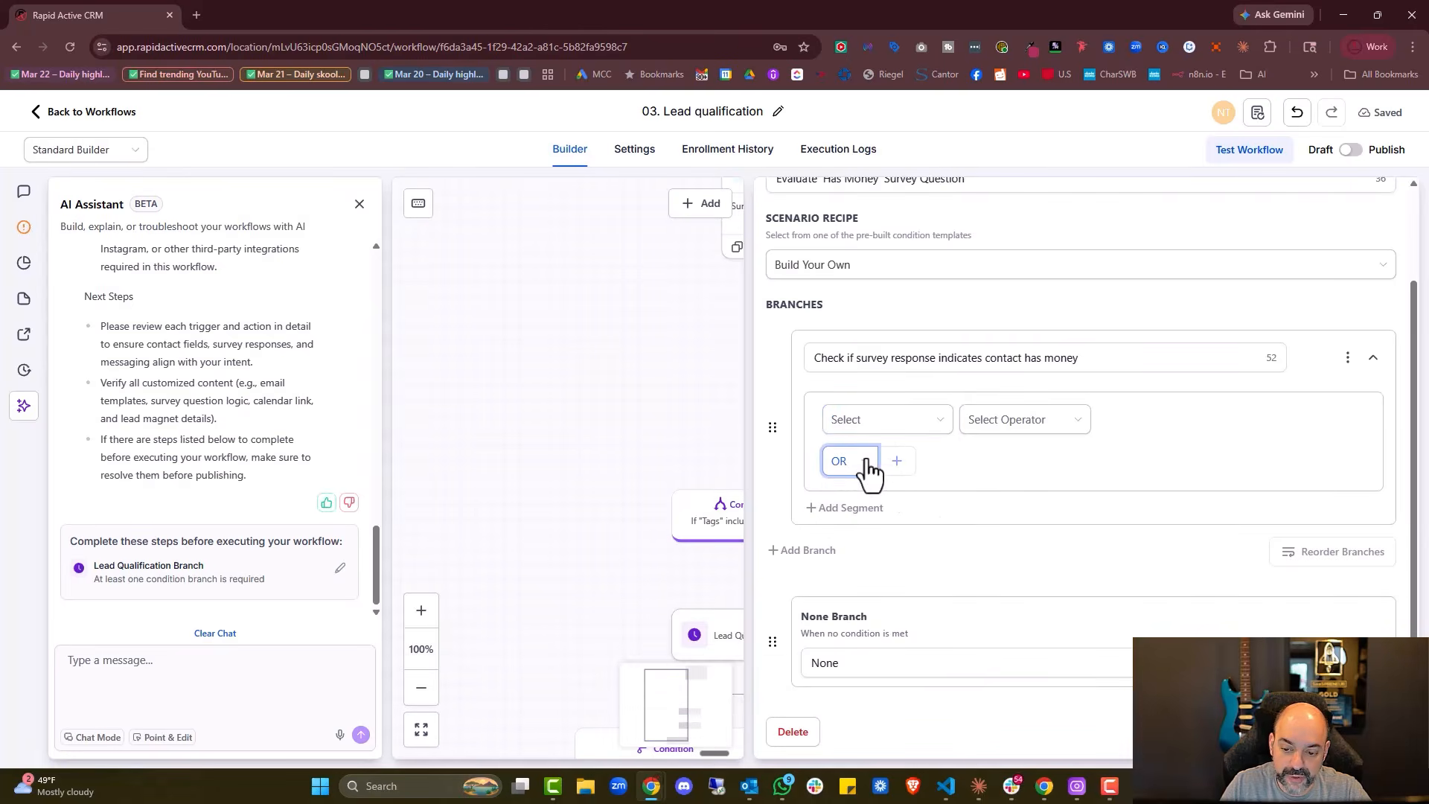
{"action": "left_click", "coordinate": [883, 422]}
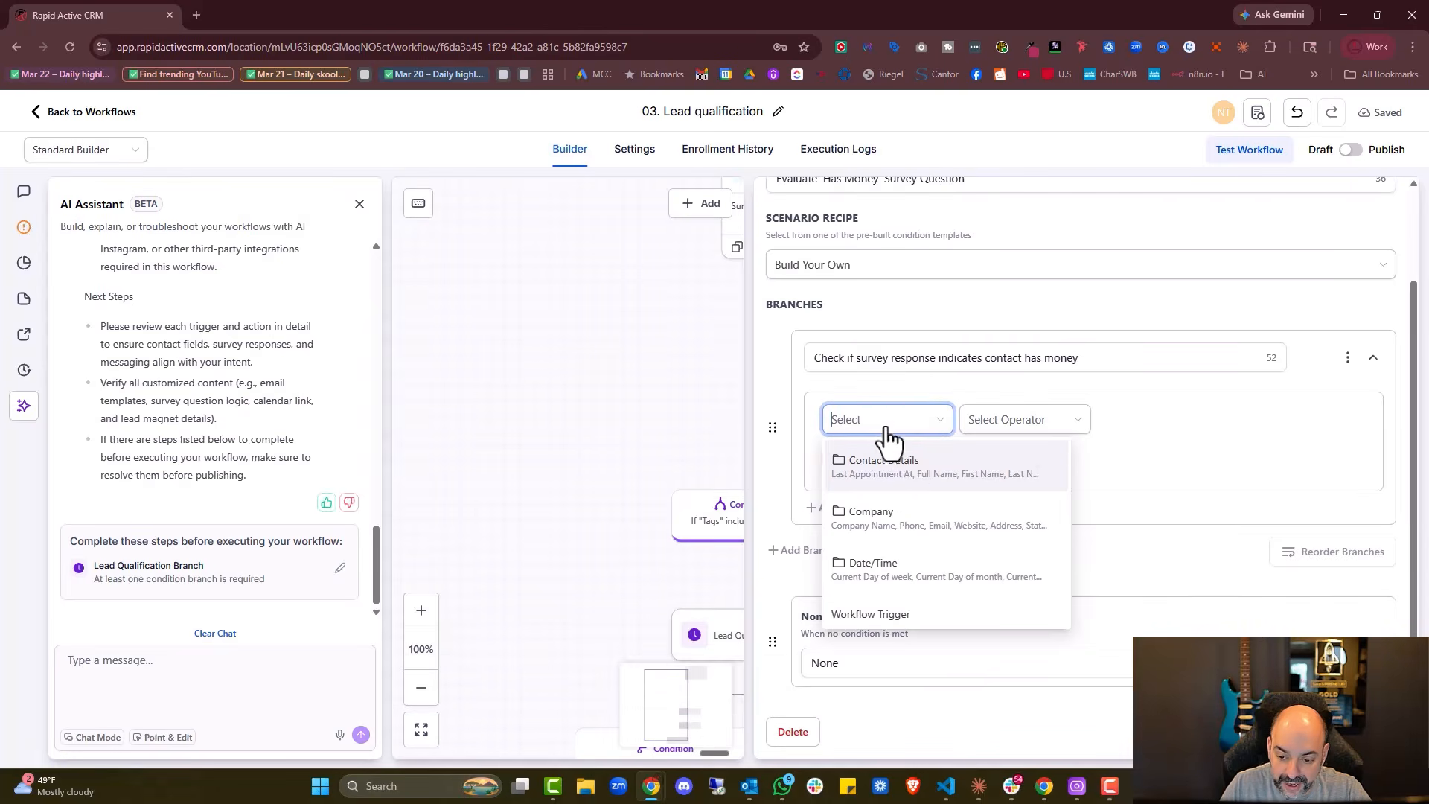
{"action": "left_click", "coordinate": [919, 484]}
{"action": "scroll", "coordinate": [930, 513], "scroll_direction": "down", "scroll_amount": 15}
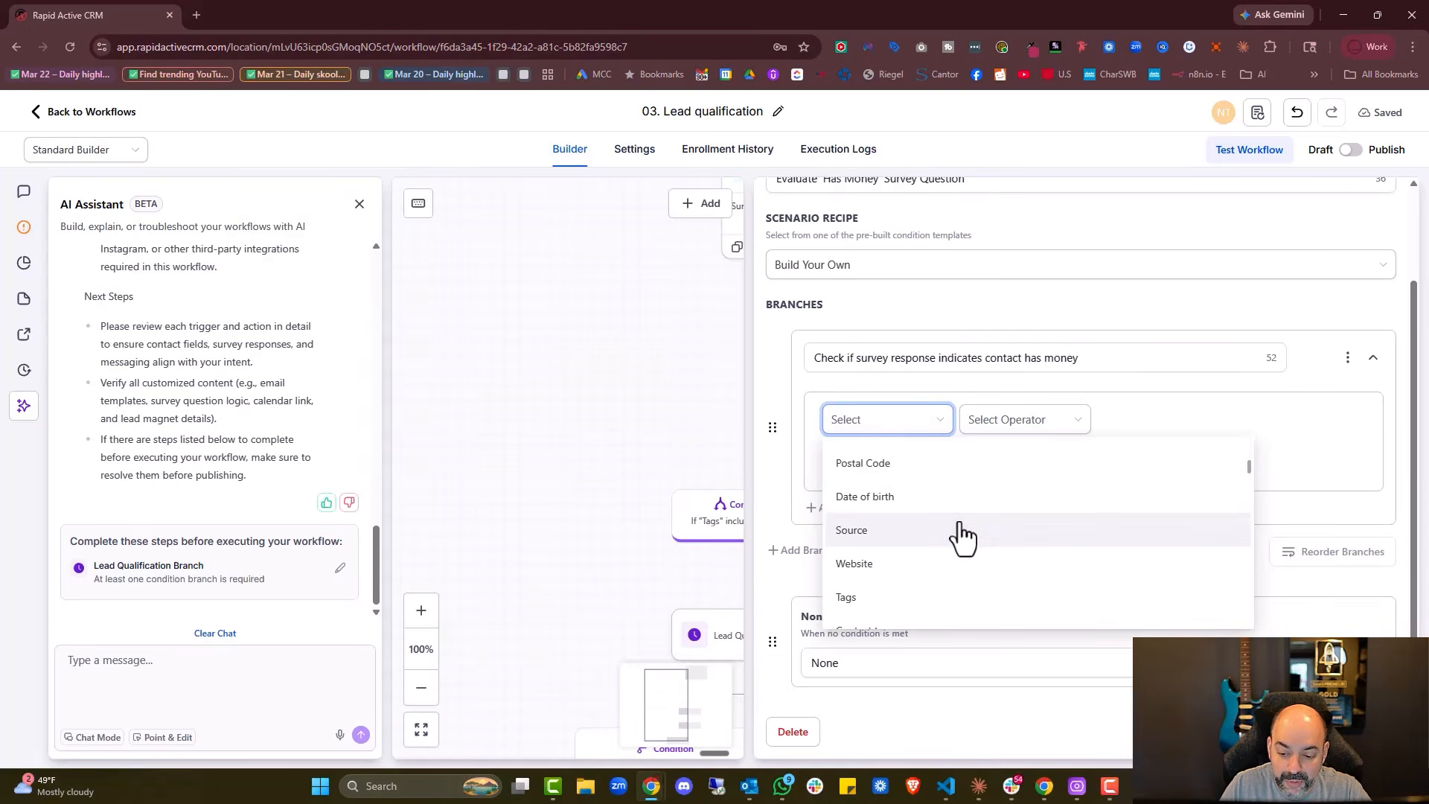
{"action": "scroll", "coordinate": [960, 543], "scroll_direction": "down", "scroll_amount": 10}
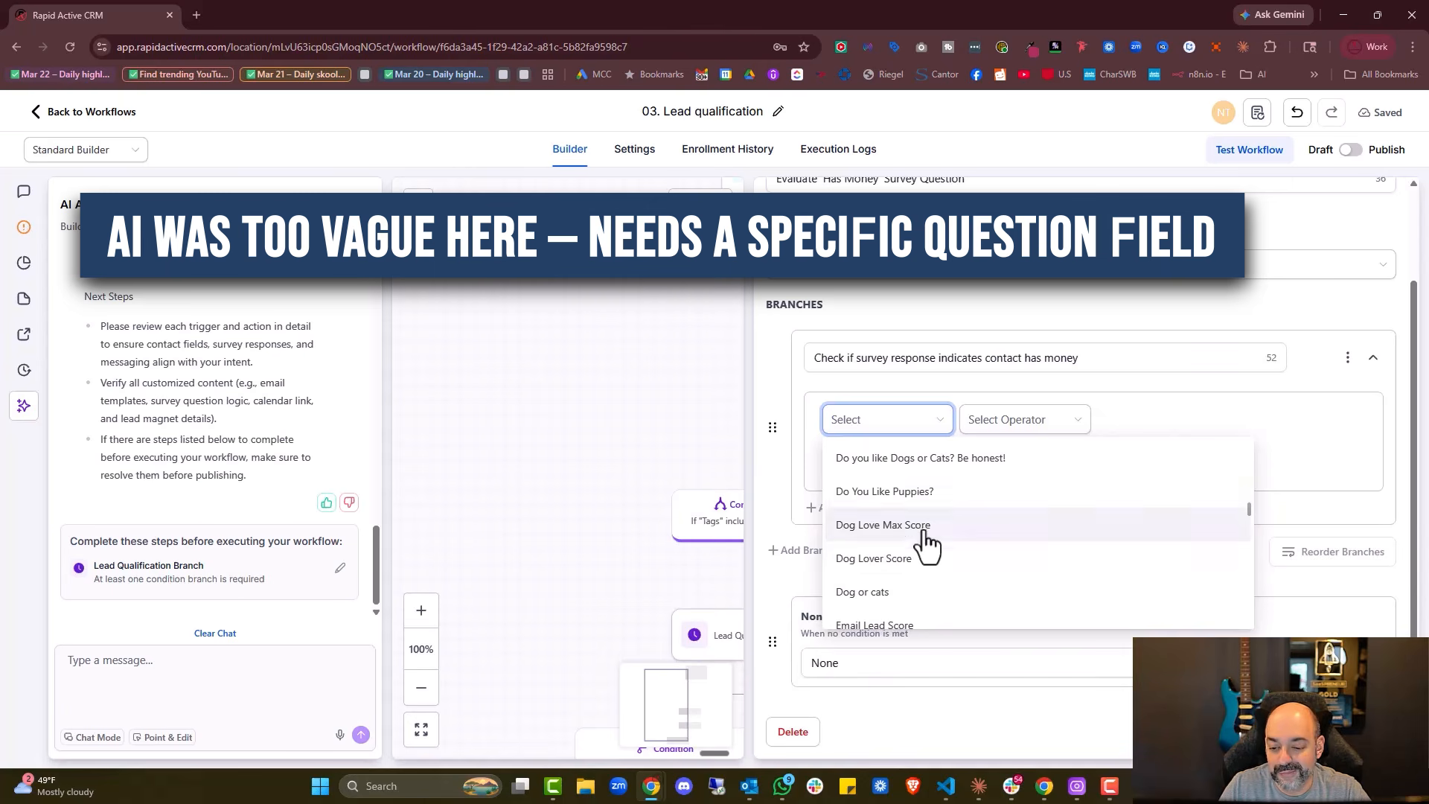
{"action": "left_click", "coordinate": [917, 492]}
{"action": "left_click", "coordinate": [1040, 435]}
{"action": "left_click", "coordinate": [990, 453]}
{"action": "left_click", "coordinate": [1159, 431]}
{"action": "left_click", "coordinate": [1146, 455]}
{"action": "left_click", "coordinate": [1340, 732]}
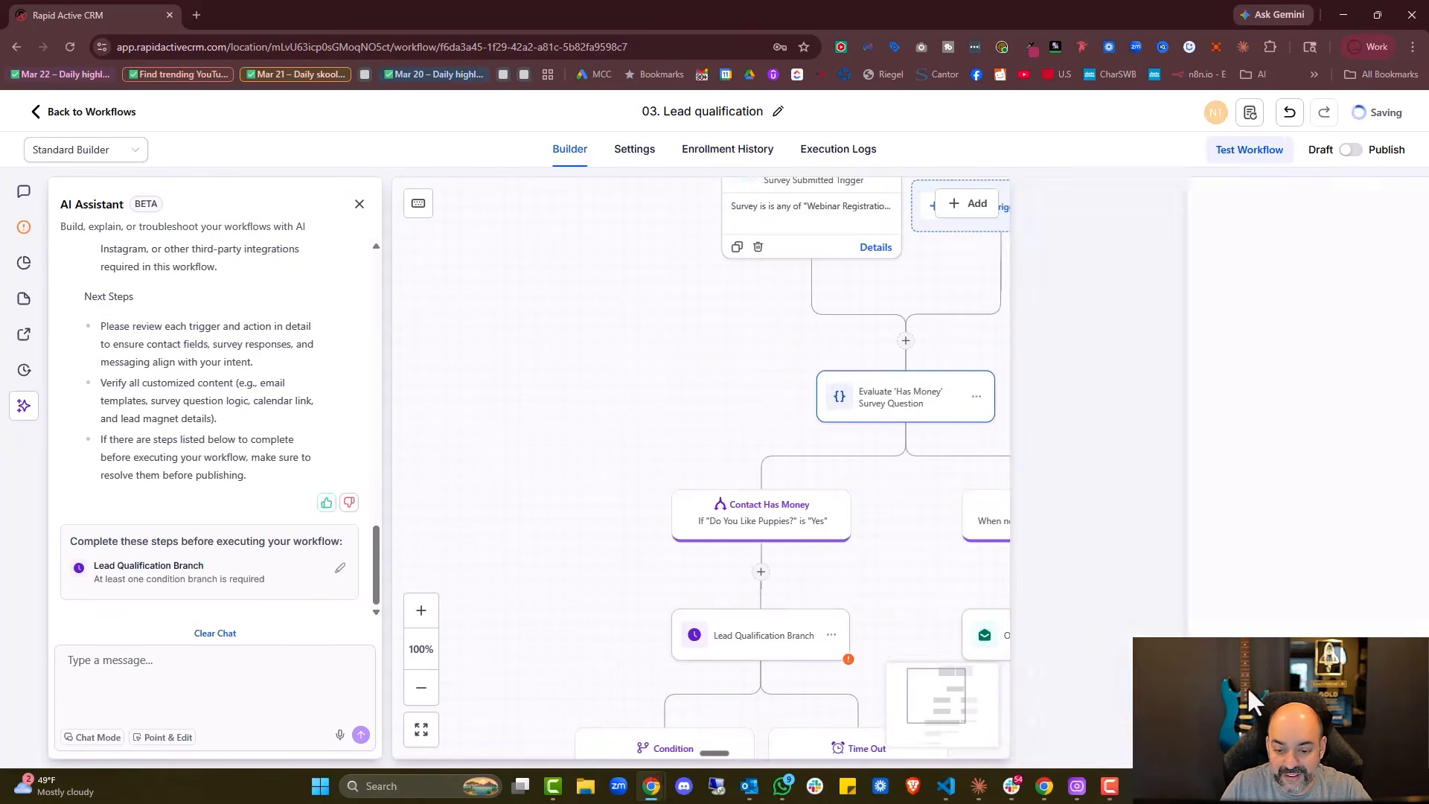
{"action": "scroll", "coordinate": [951, 486], "scroll_direction": "down", "scroll_amount": 3}
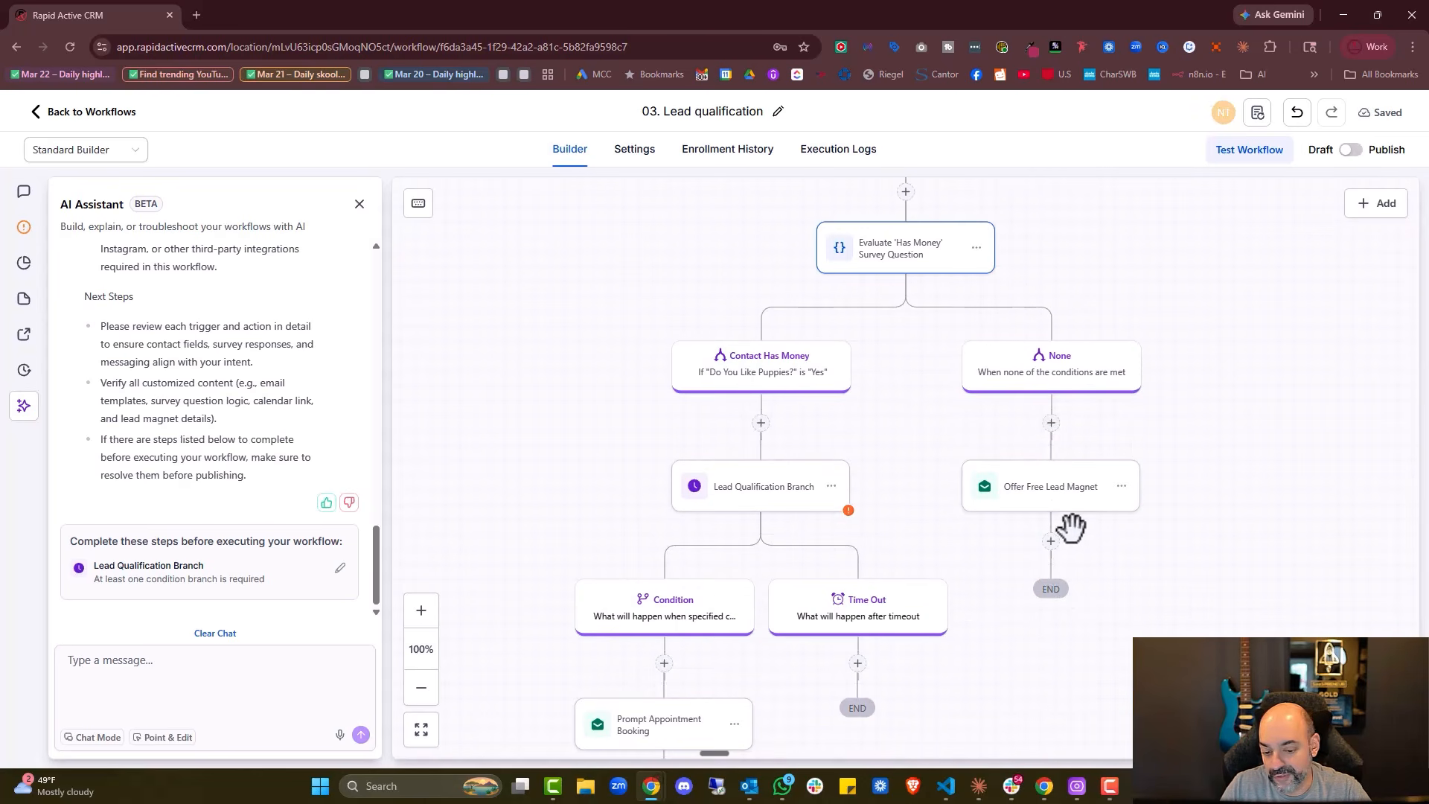
{"action": "scroll", "coordinate": [790, 445], "scroll_direction": "down", "scroll_amount": 1}
{"action": "left_click", "coordinate": [774, 432]}
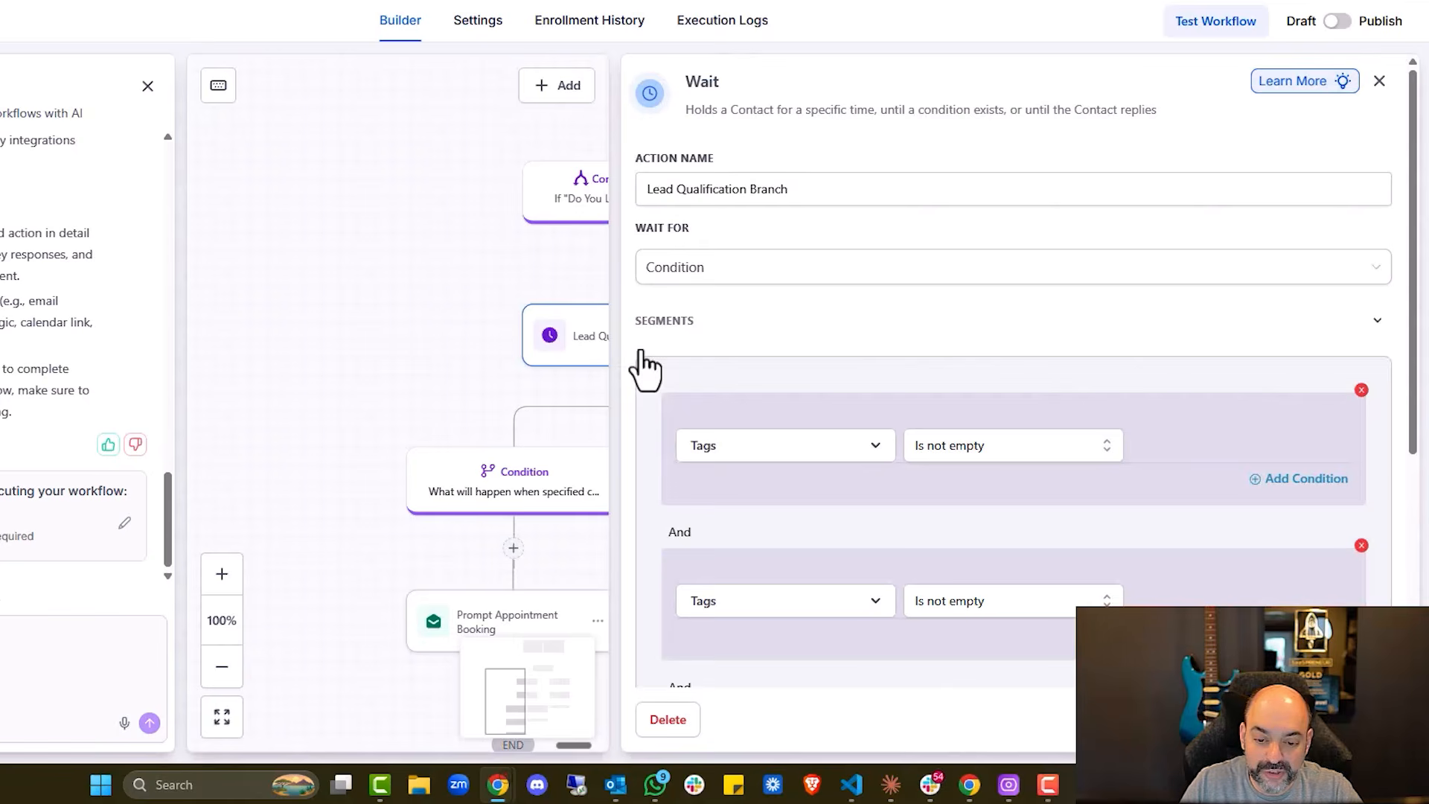
{"action": "left_click", "coordinate": [1258, 730]}
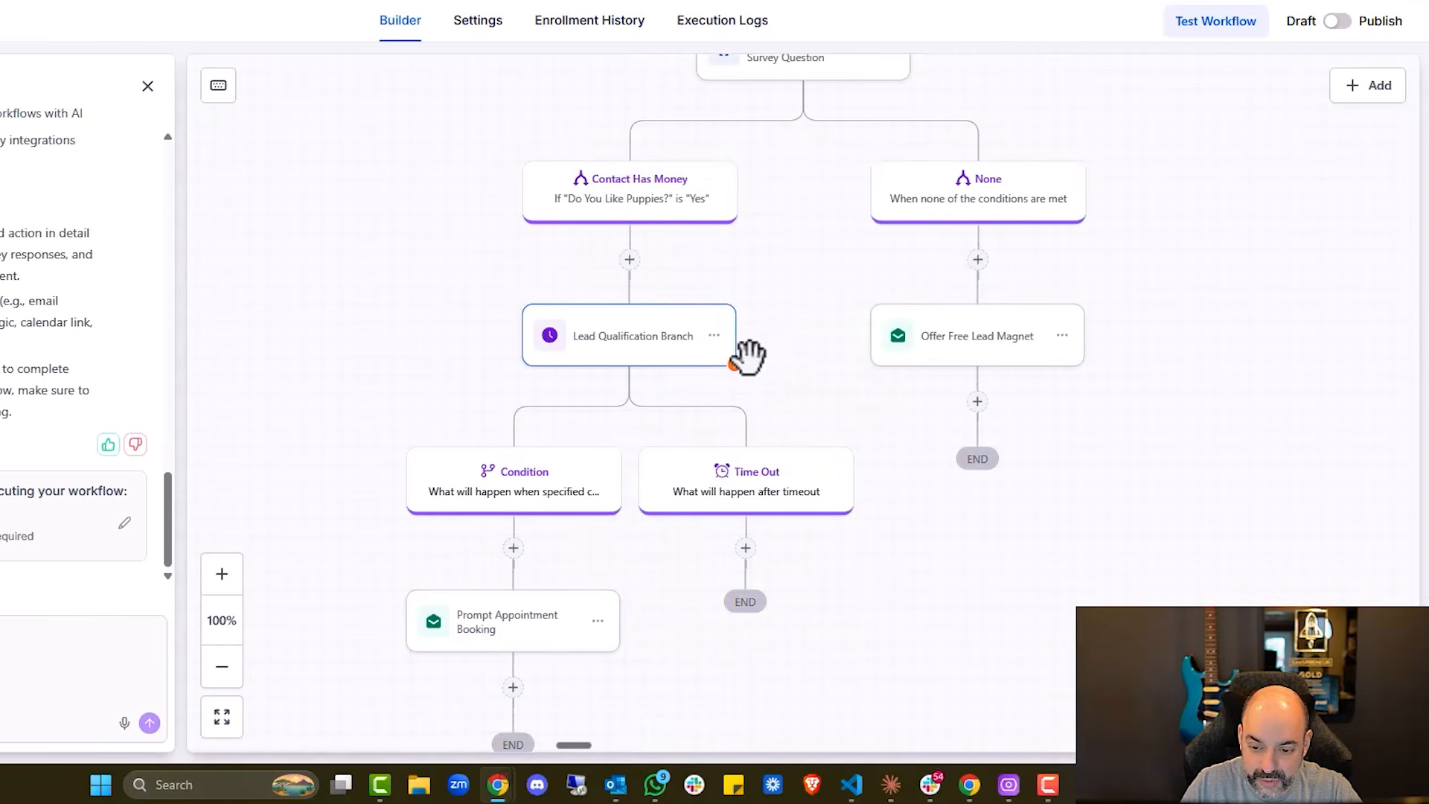
{"action": "left_click", "coordinate": [713, 336]}
{"action": "left_click", "coordinate": [818, 450]}
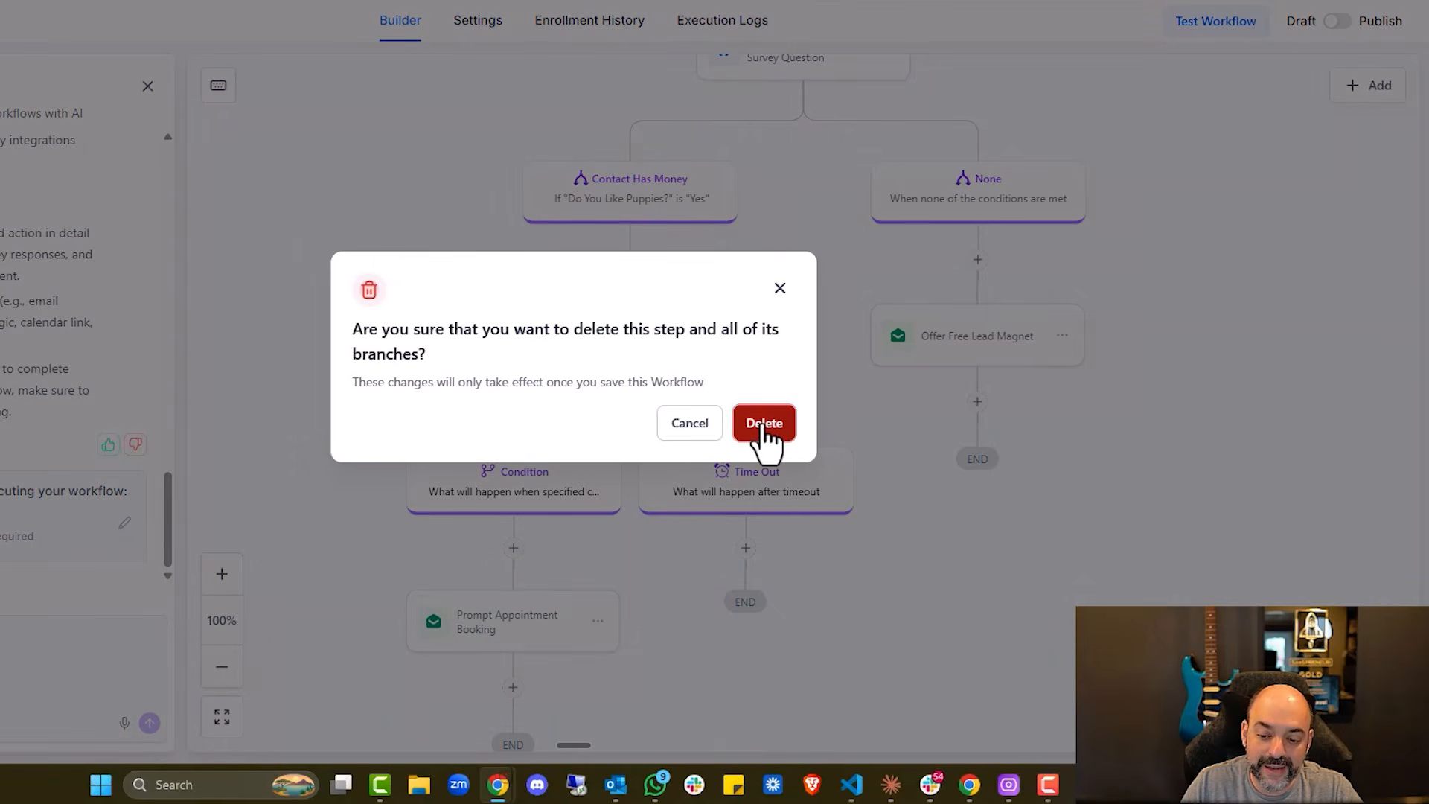
{"action": "left_click", "coordinate": [762, 432]}
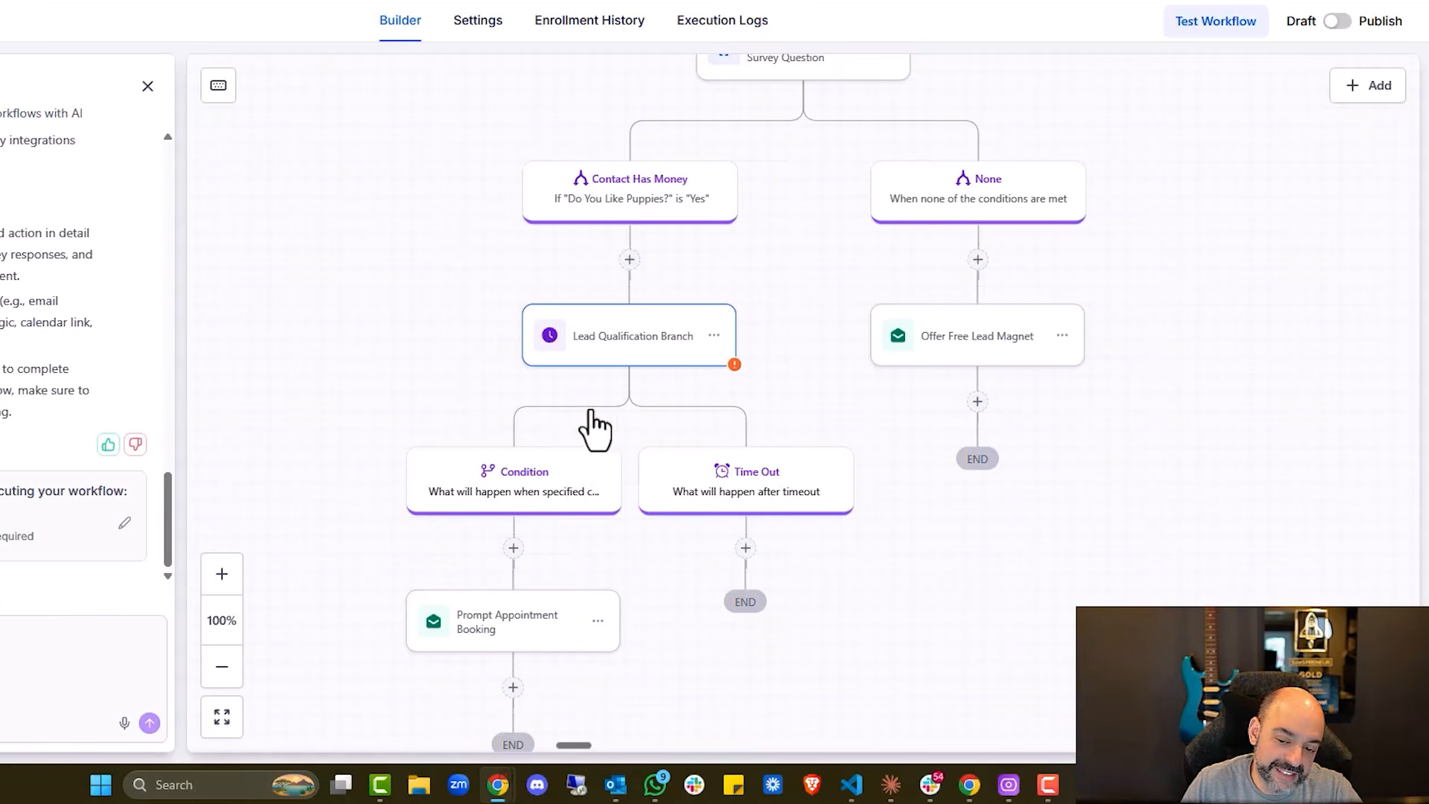
{"action": "scroll", "coordinate": [624, 624], "scroll_direction": "down", "scroll_amount": 3}
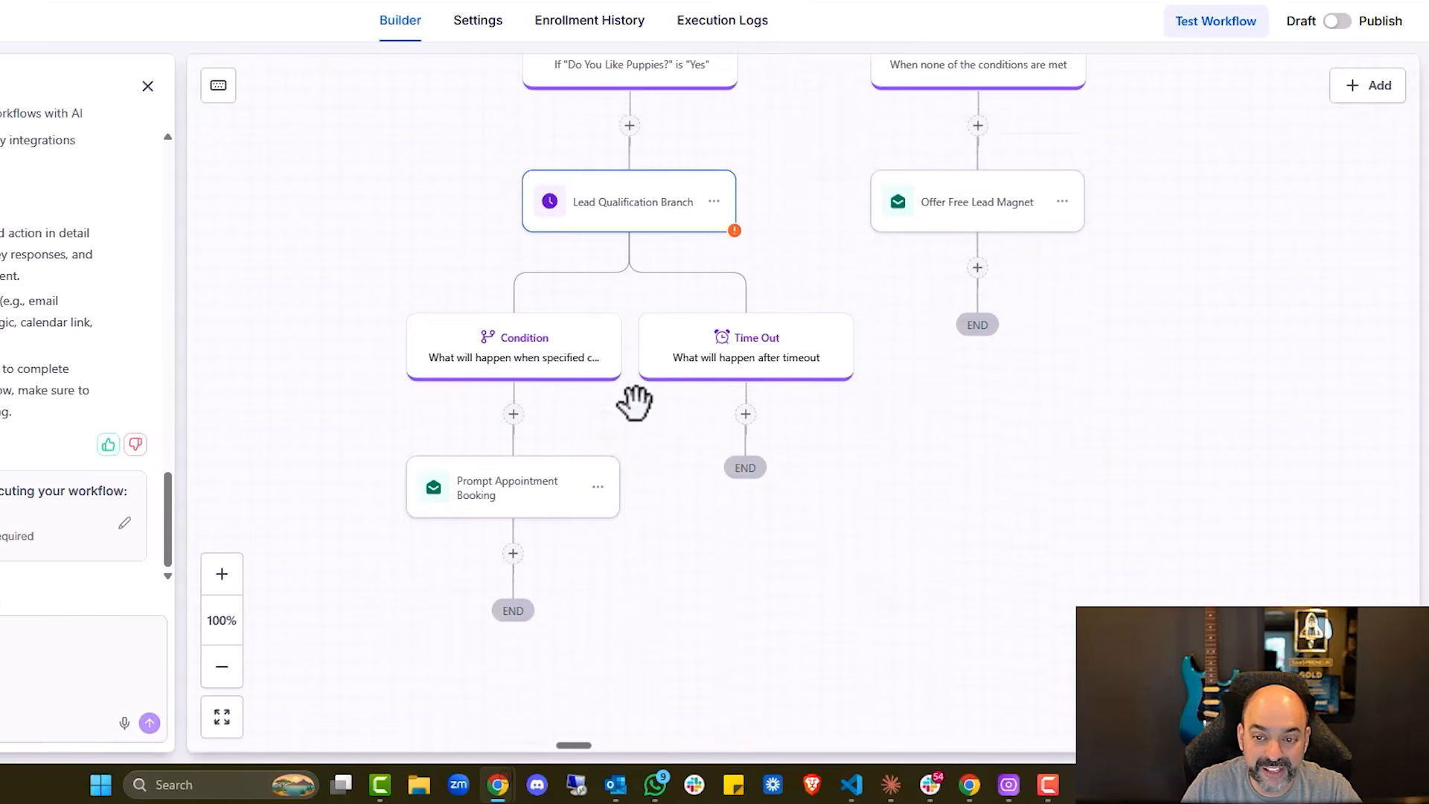
{"action": "scroll", "coordinate": [640, 394], "scroll_direction": "up", "scroll_amount": 4}
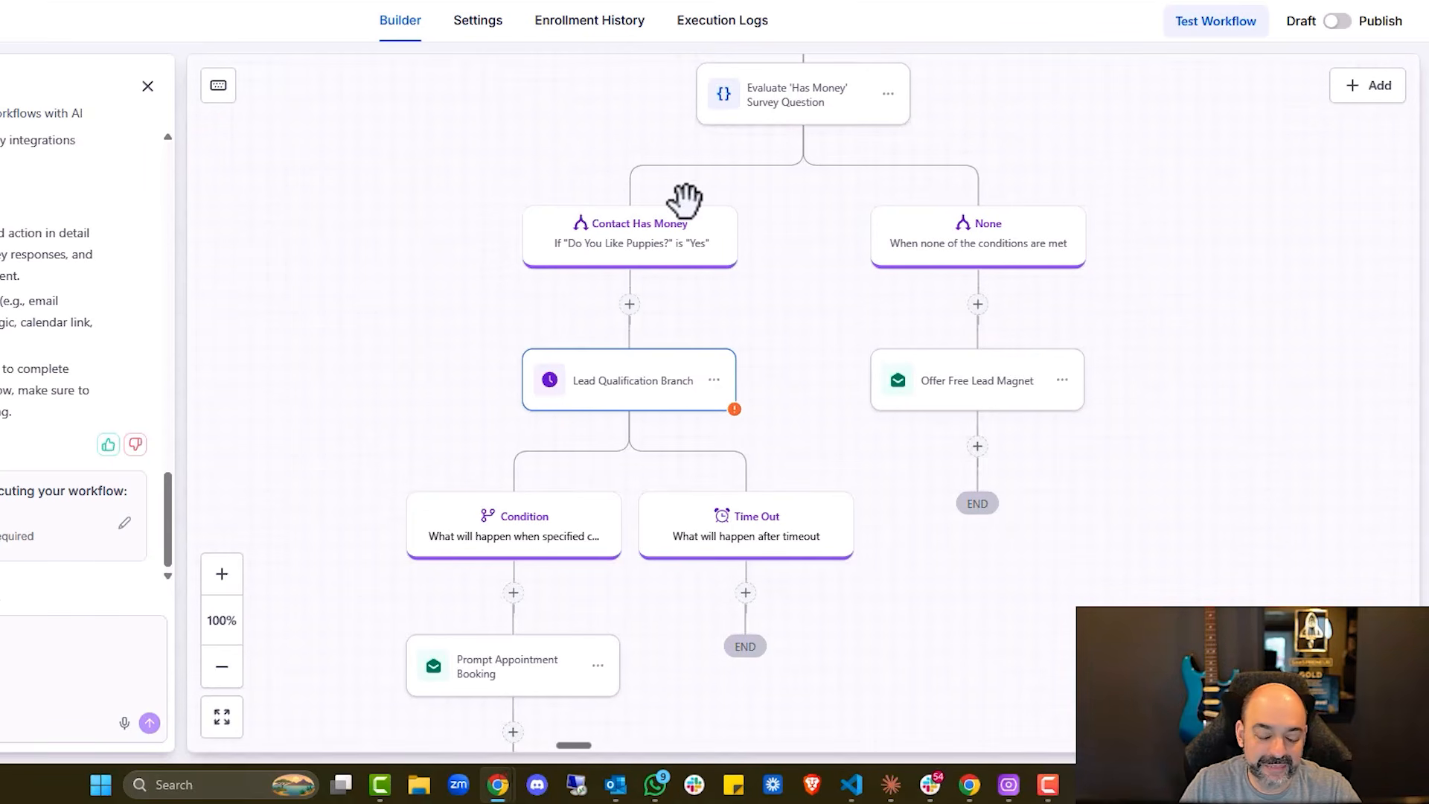
{"action": "scroll", "coordinate": [682, 320], "scroll_direction": "down", "scroll_amount": 3}
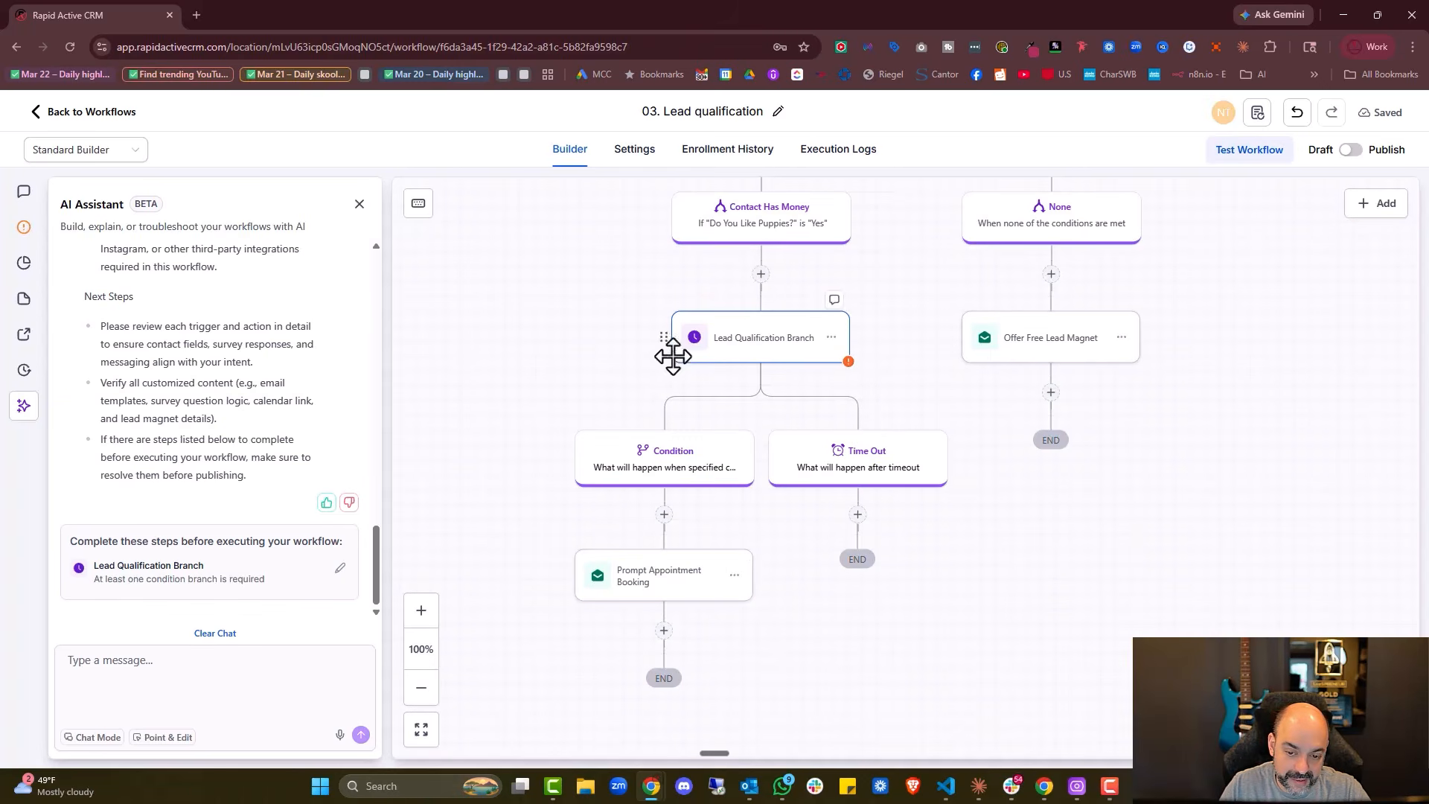
Move Prompt Appointment Booking under Contact Has Money and delete the Lead Qualification Branch
{"action": "left_click", "coordinate": [734, 576]}
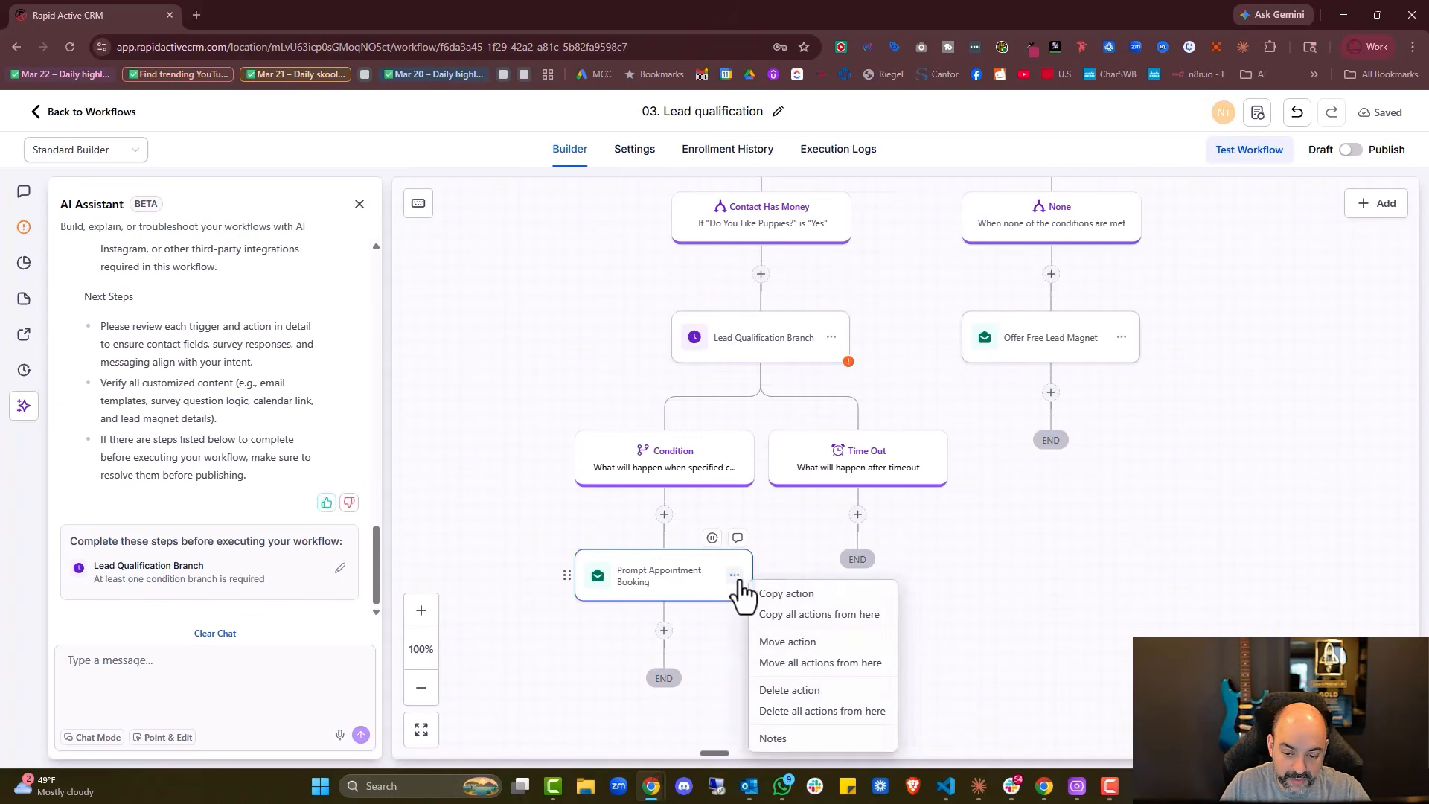
{"action": "left_click", "coordinate": [814, 643]}
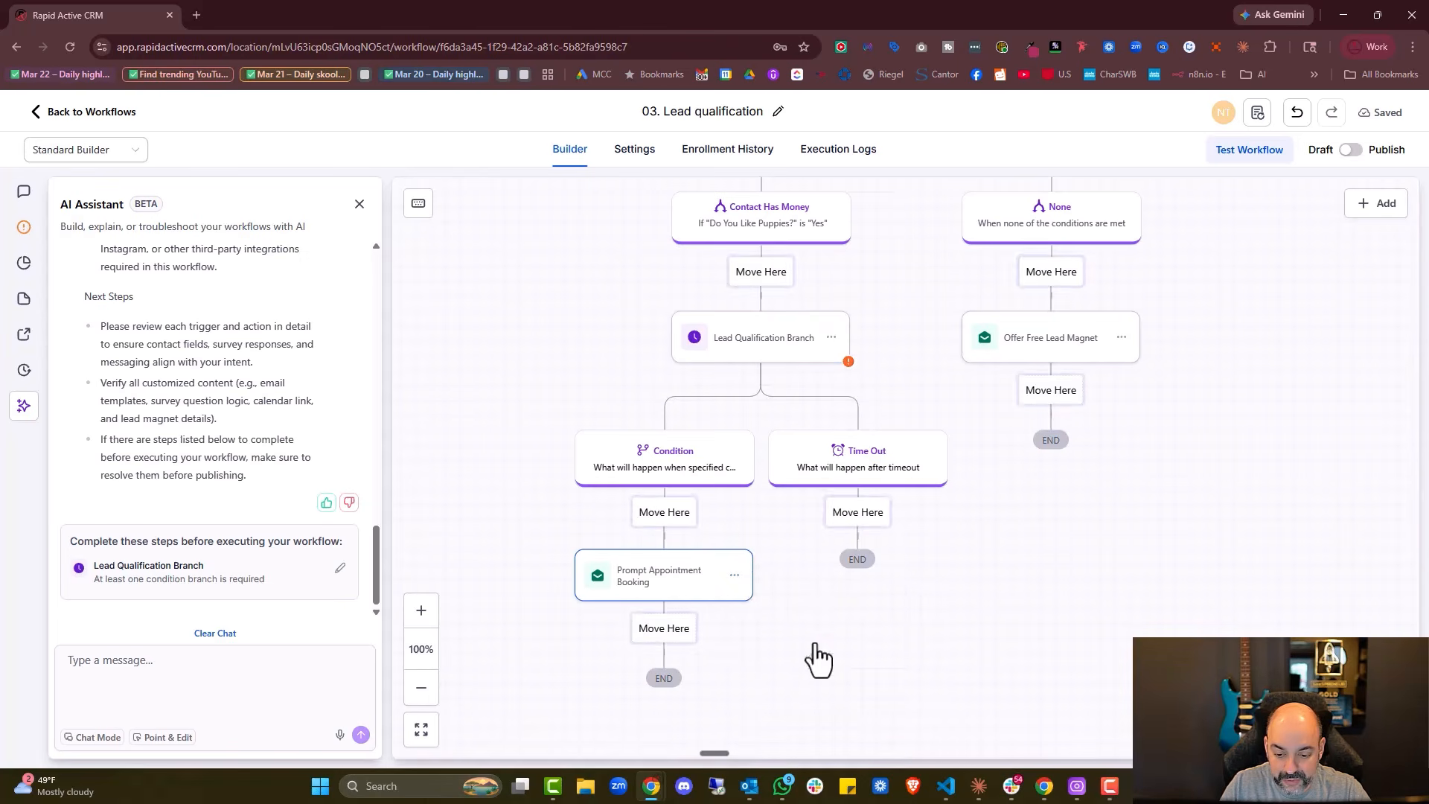
{"action": "left_click", "coordinate": [772, 277]}
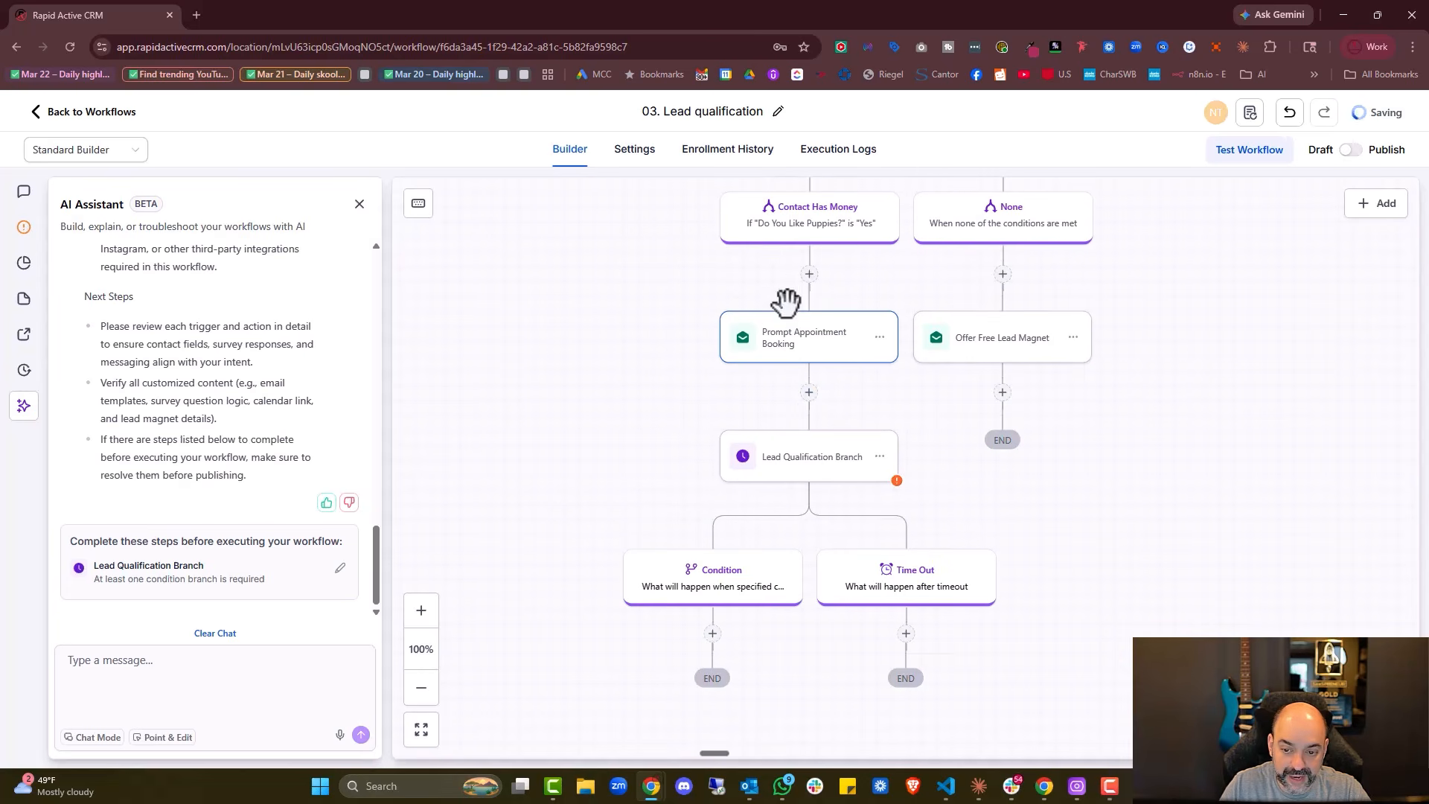
{"action": "left_click", "coordinate": [879, 456]}
{"action": "left_click", "coordinate": [955, 556]}
{"action": "left_click", "coordinate": [870, 488]}
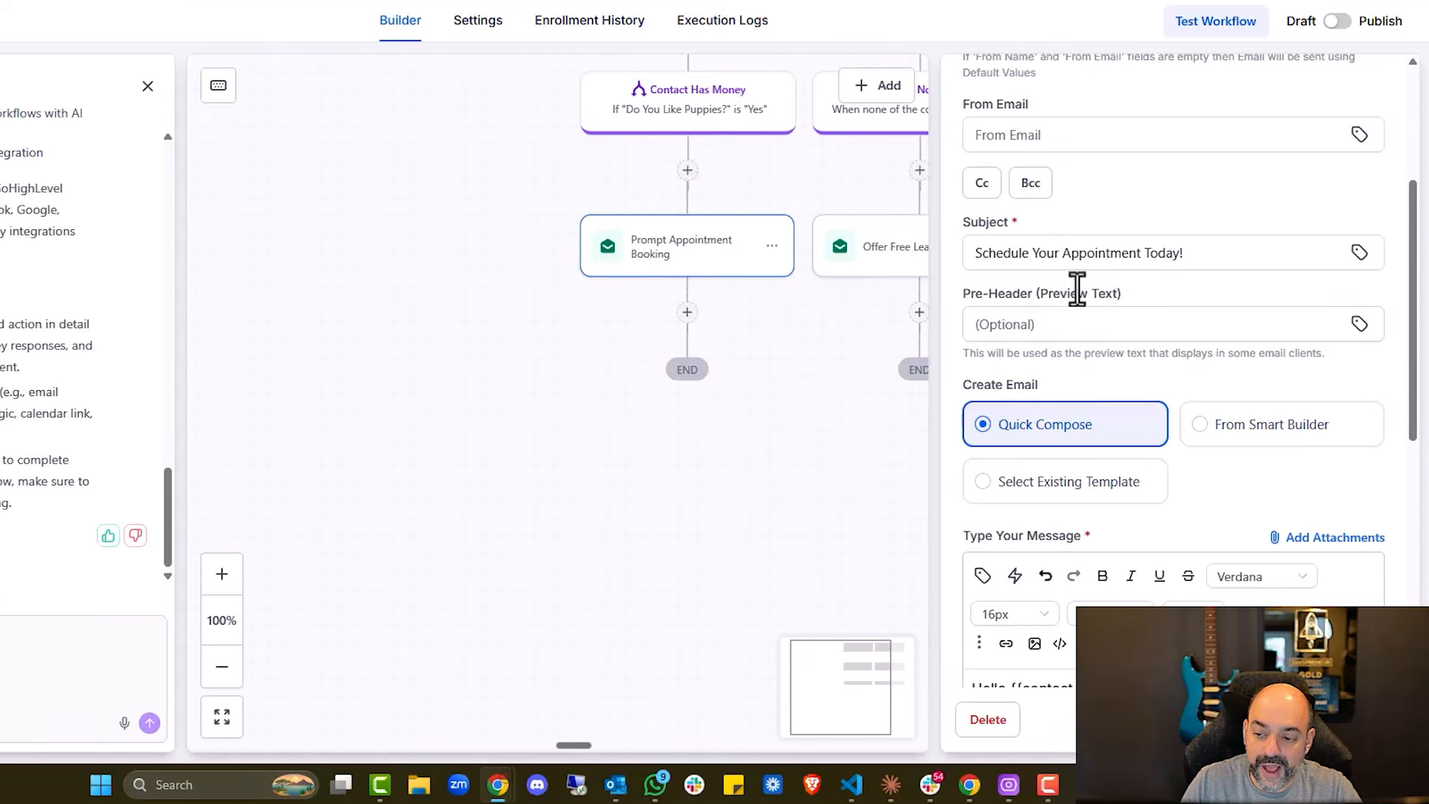
{"action": "scroll", "coordinate": [1116, 301], "scroll_direction": "down", "scroll_amount": 7}
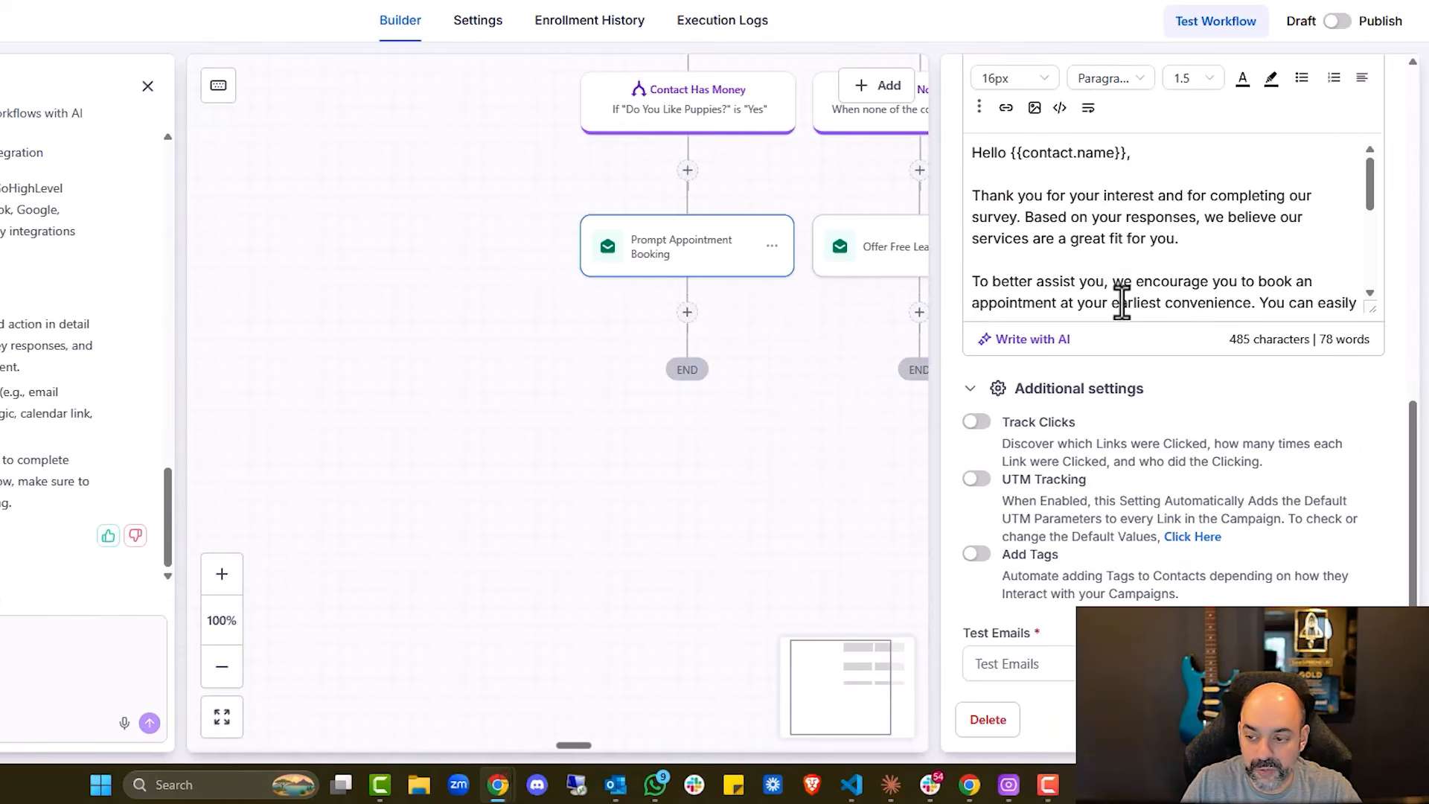
{"action": "scroll", "coordinate": [1191, 235], "scroll_direction": "down", "scroll_amount": 3}
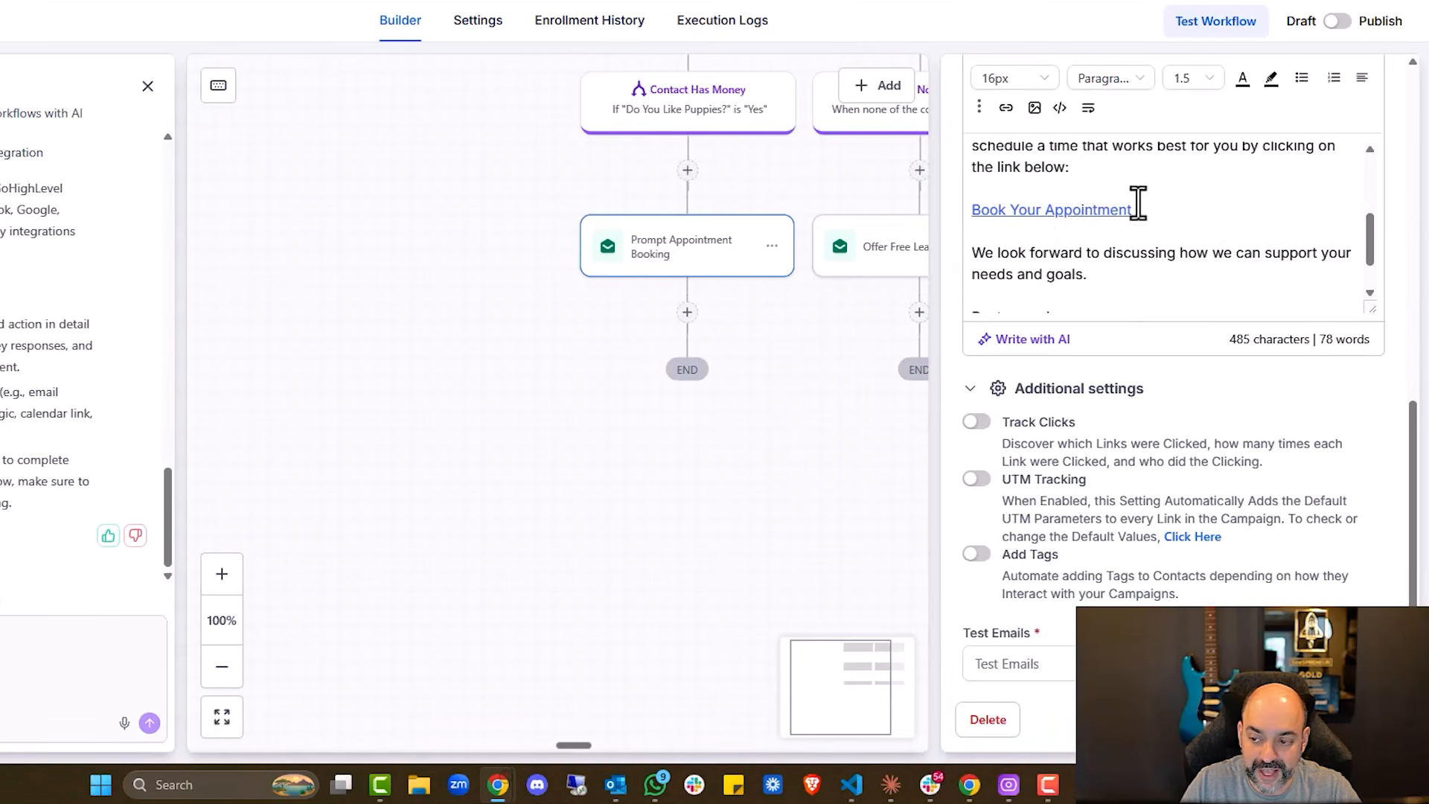
{"action": "left_click_drag", "start_coordinate": [1155, 212], "coordinate": [975, 188]}
{"action": "left_click", "coordinate": [1006, 107]}
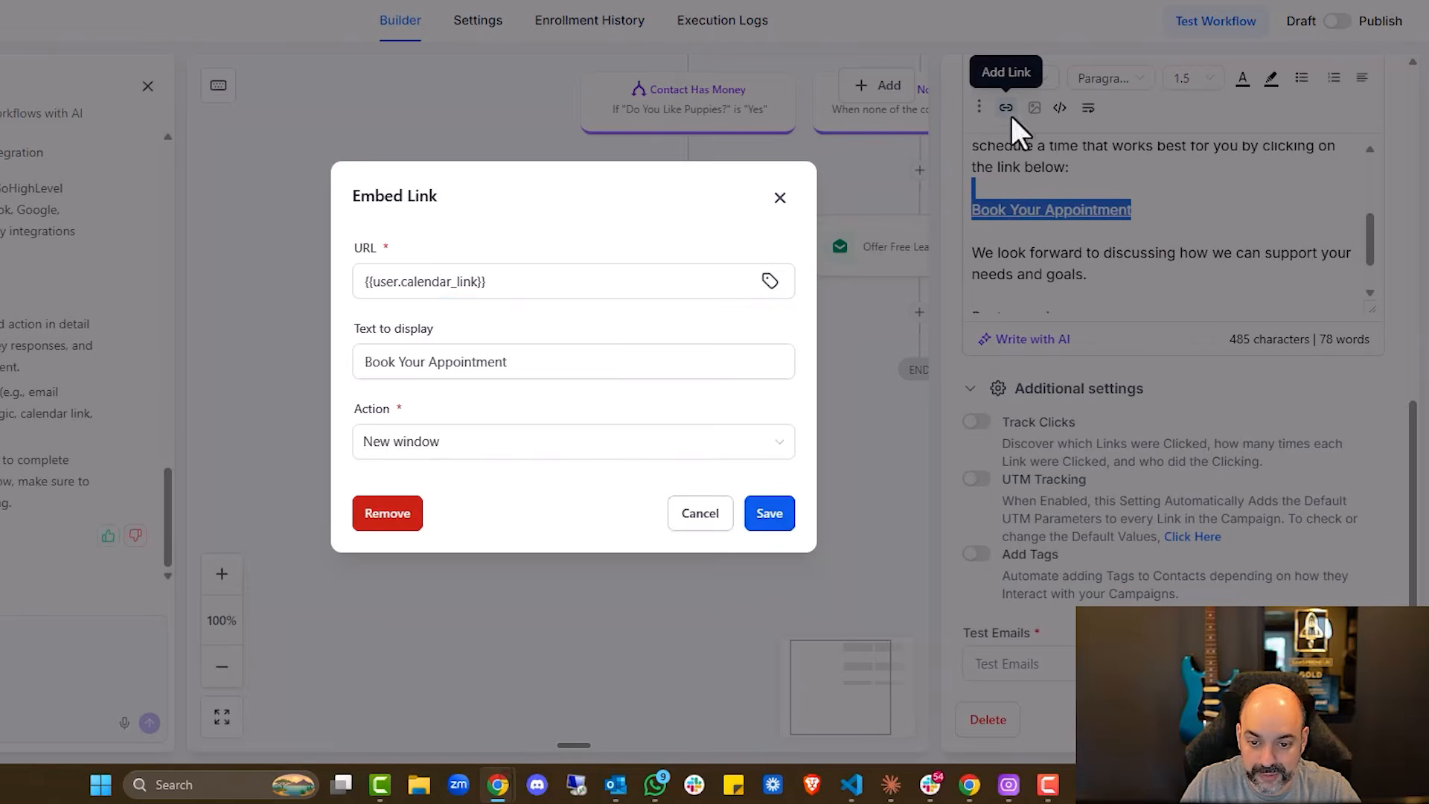
{"action": "left_click_drag", "start_coordinate": [586, 268], "coordinate": [375, 281]}
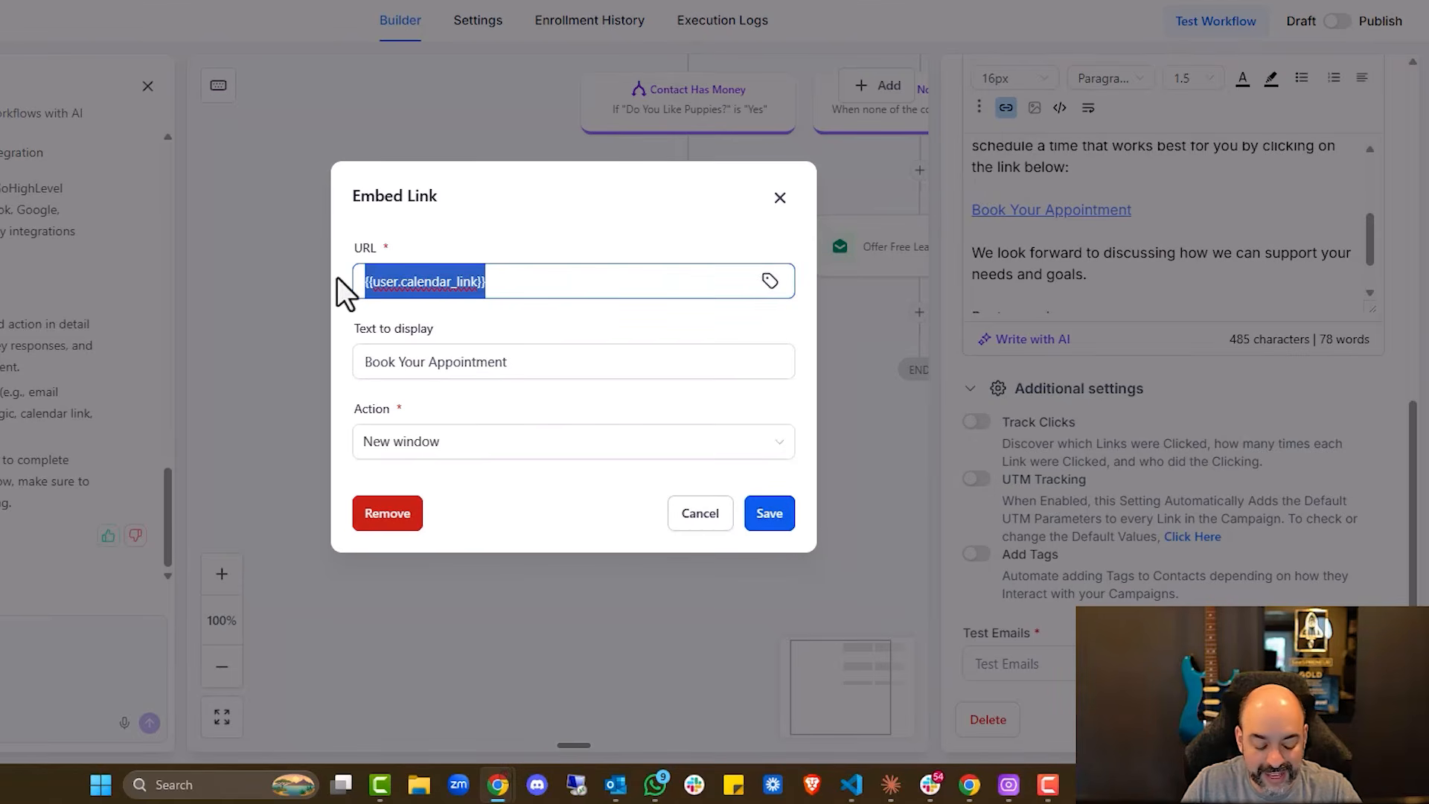
{"action": "type", "text": "https"}
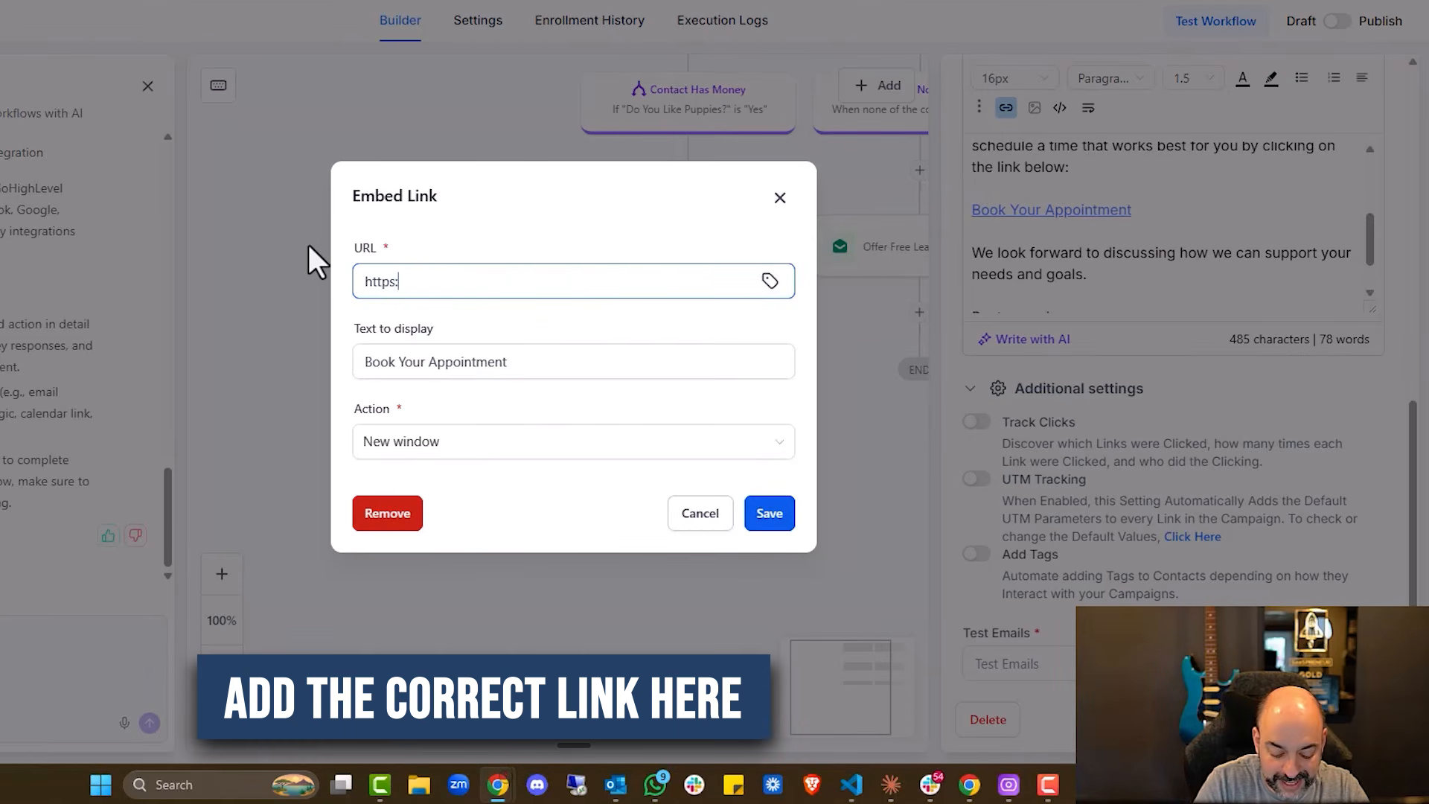
{"action": "type", "text": ":link"}
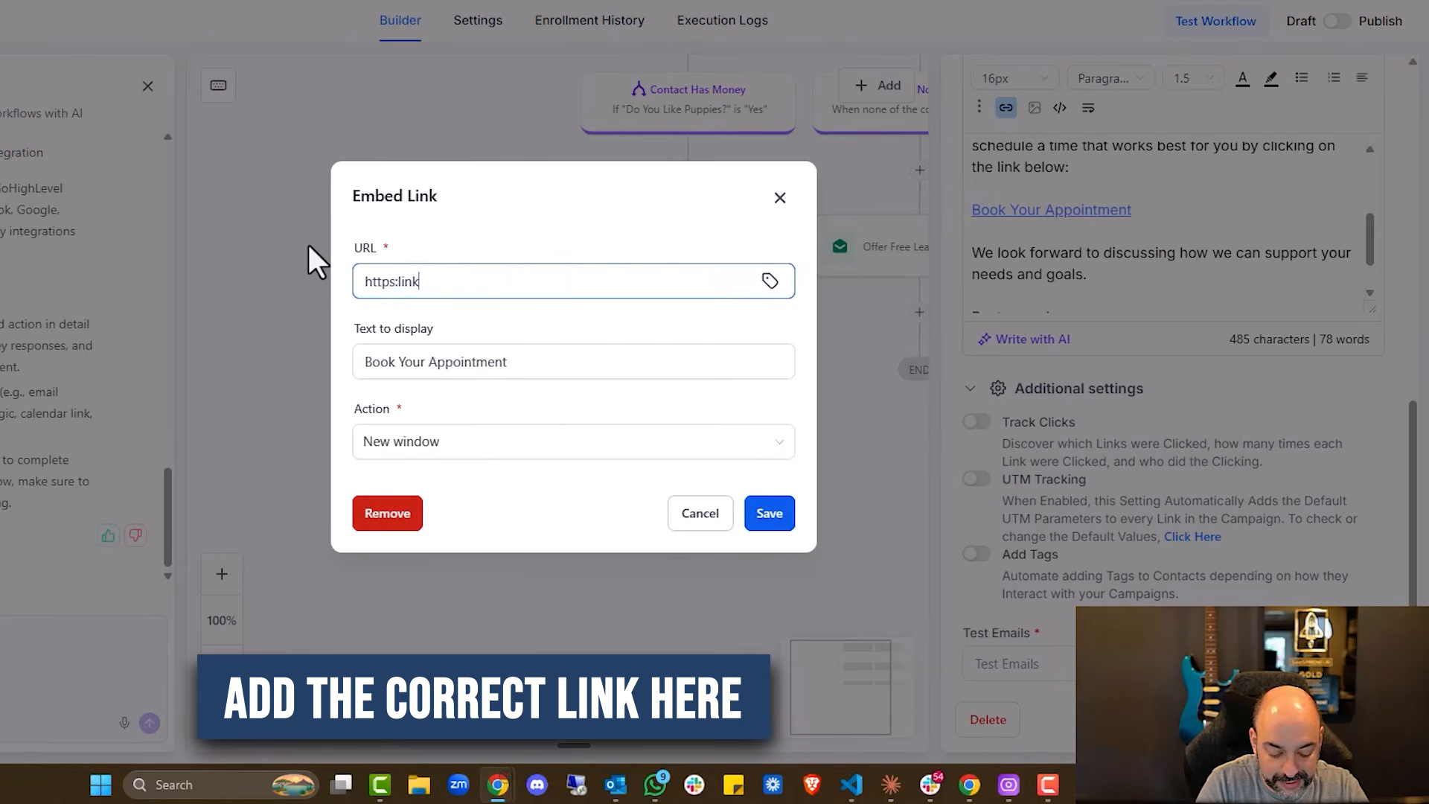
{"action": "key", "text": "BackSpace"}
{"action": "key", "text": "BackSpace"}
{"action": "key", "text": "BackSpace"}
{"action": "key", "text": "BackSpace"}
{"action": "type", "text": "//"}
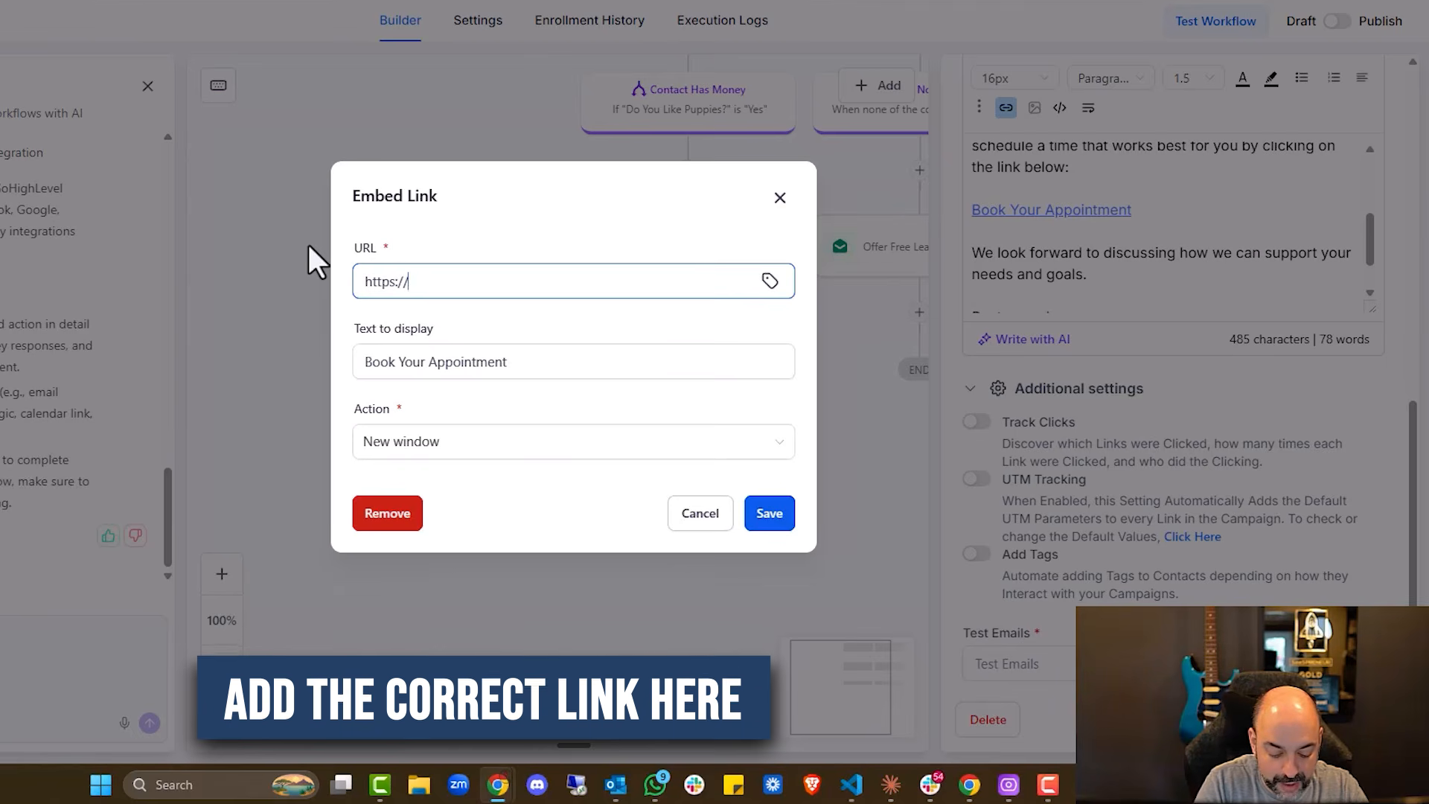
{"action": "type", "text": "linktoclalendar.com"}
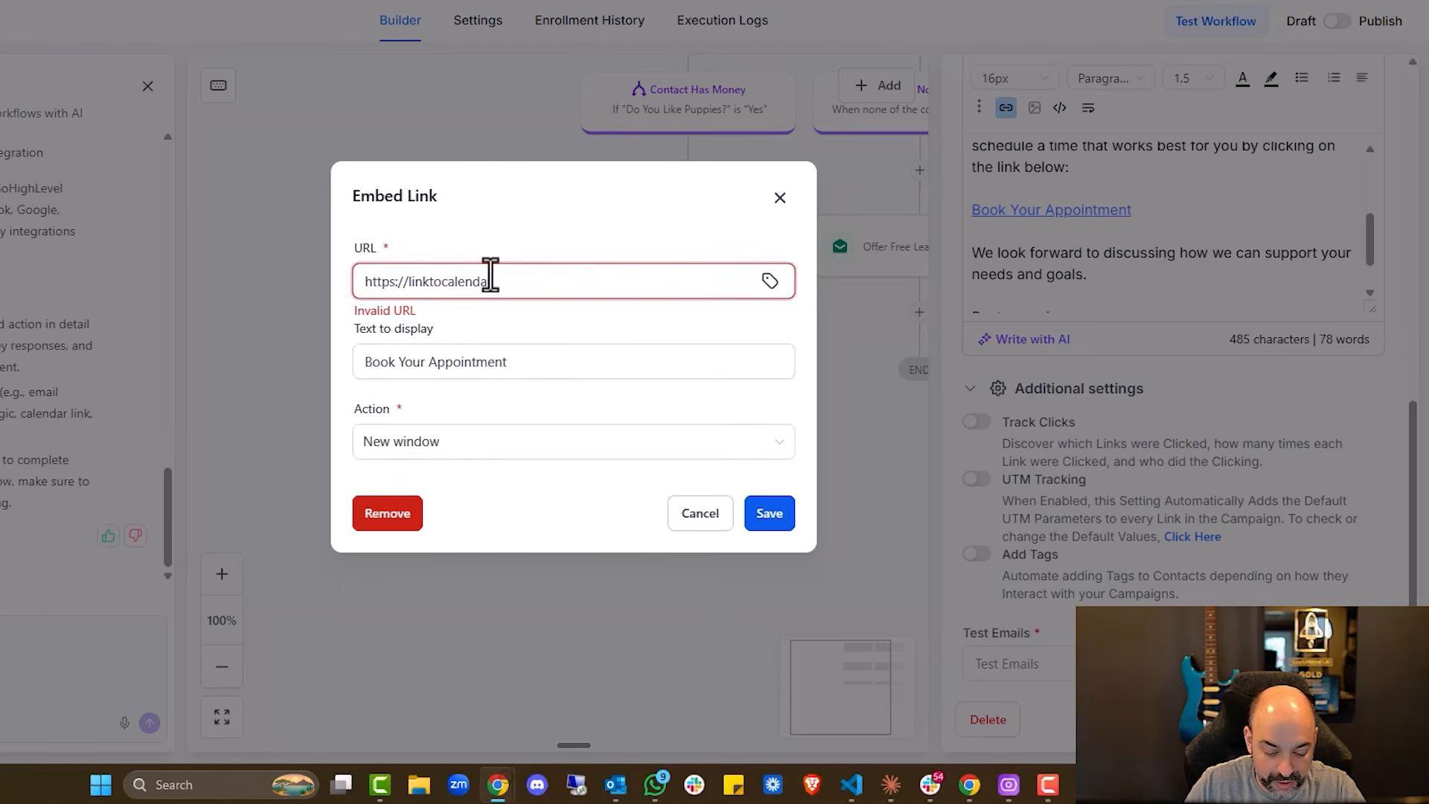
{"action": "left_click", "coordinate": [768, 514]}
{"action": "left_click", "coordinate": [1367, 722]}
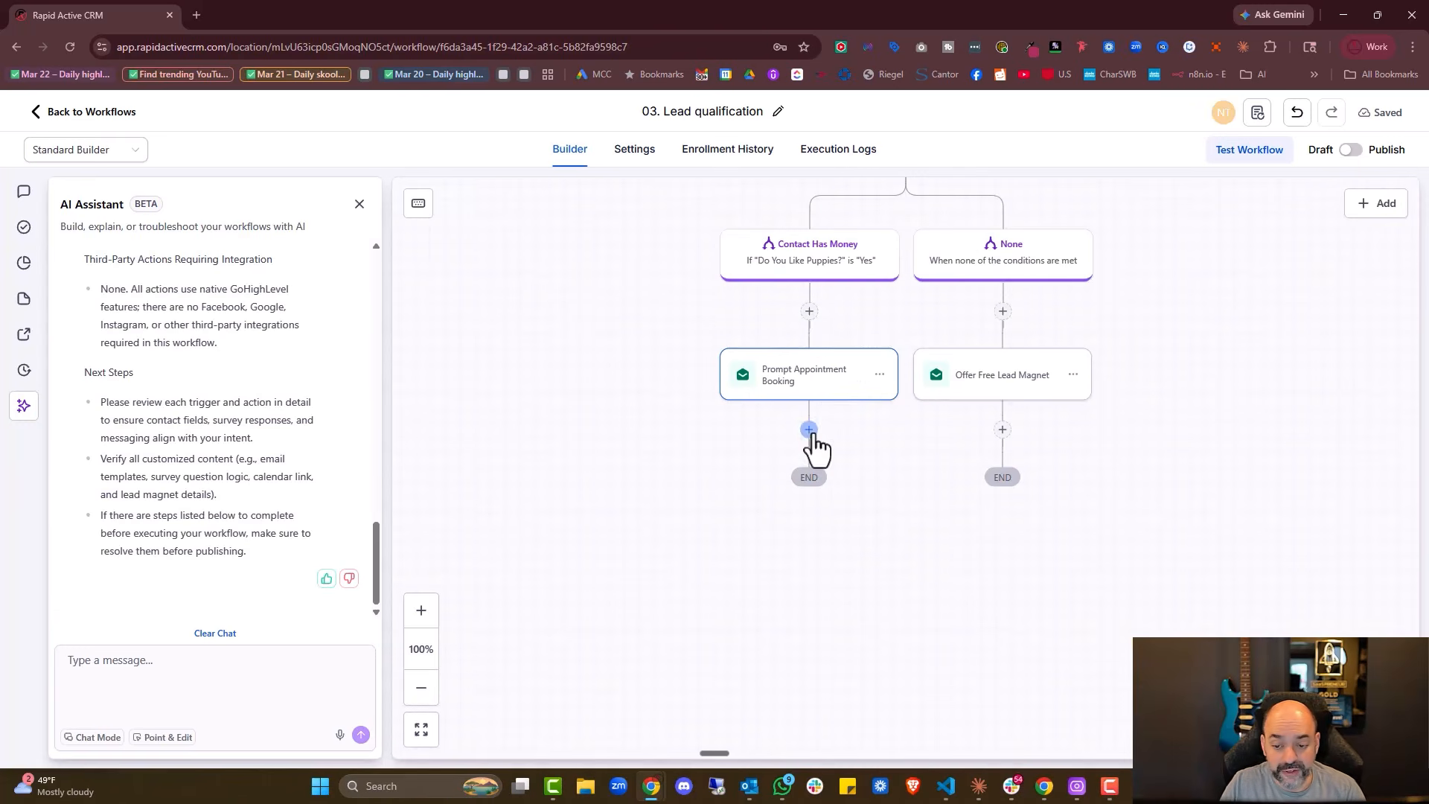
Add a Wait step after Prompt Appointment Booking, keeping its default unit
{"action": "left_click", "coordinate": [809, 431]}
{"action": "type", "text": "wait 1"}
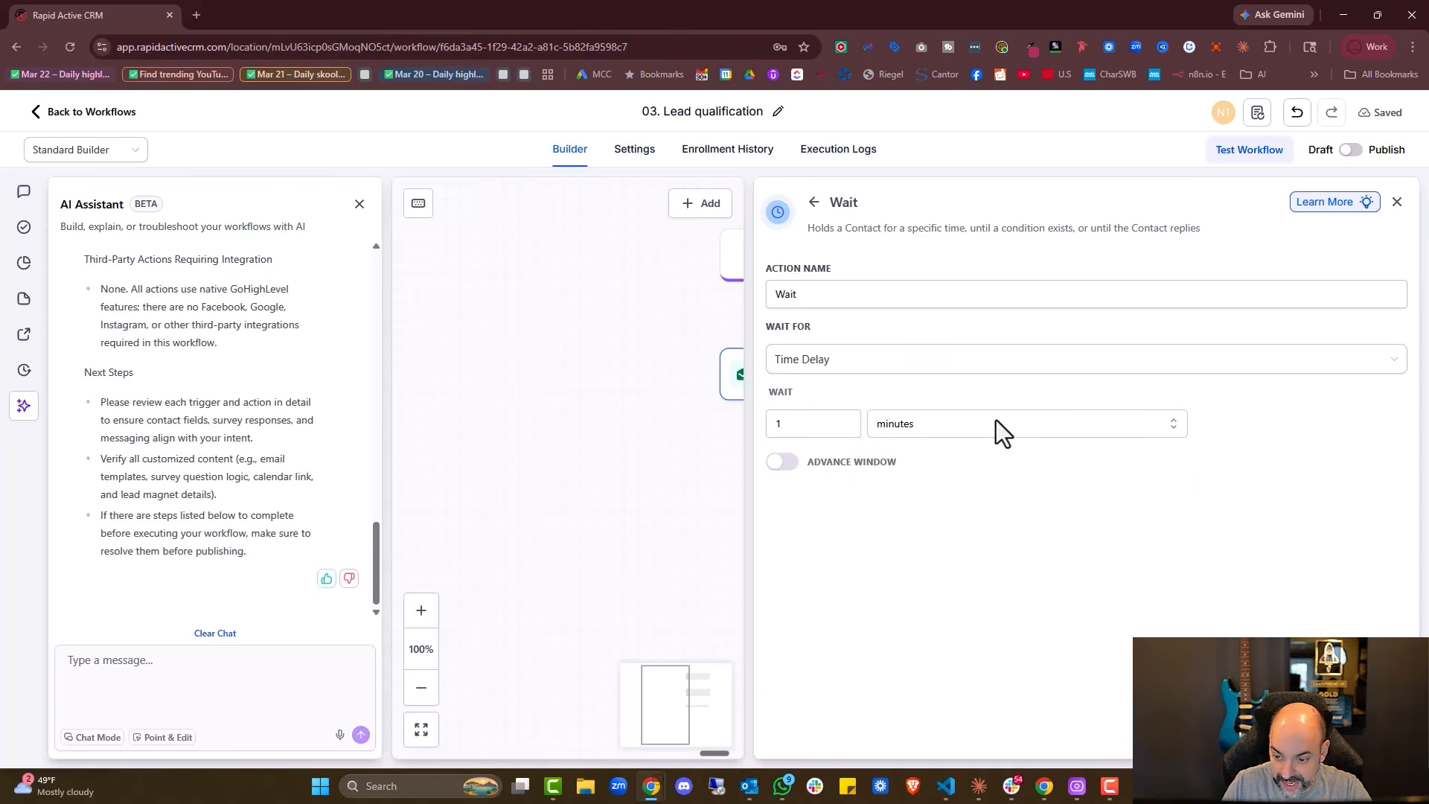
{"action": "left_click", "coordinate": [996, 421]}
{"action": "left_click", "coordinate": [974, 525]}
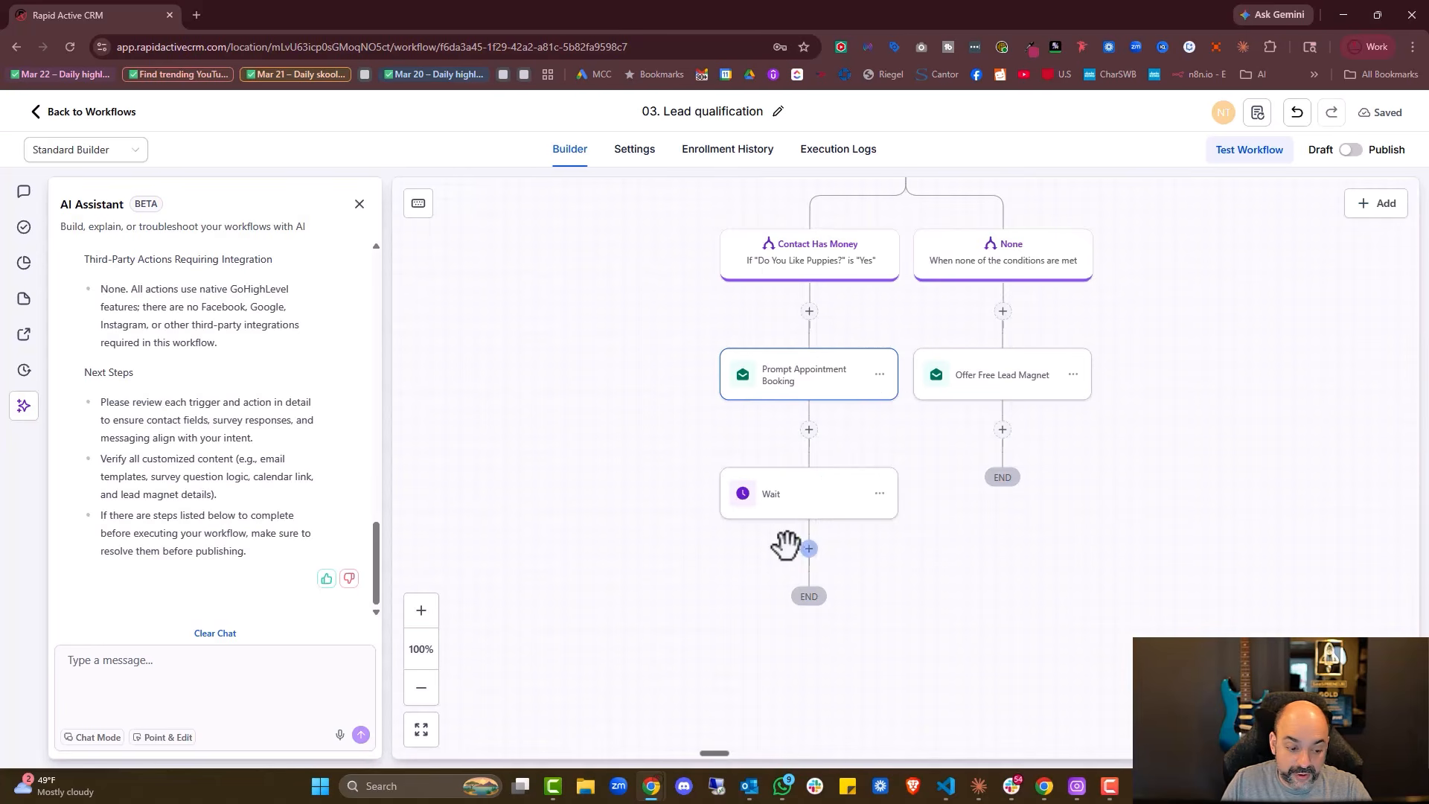
{"action": "scroll", "coordinate": [573, 579], "scroll_direction": "down", "scroll_amount": 2}
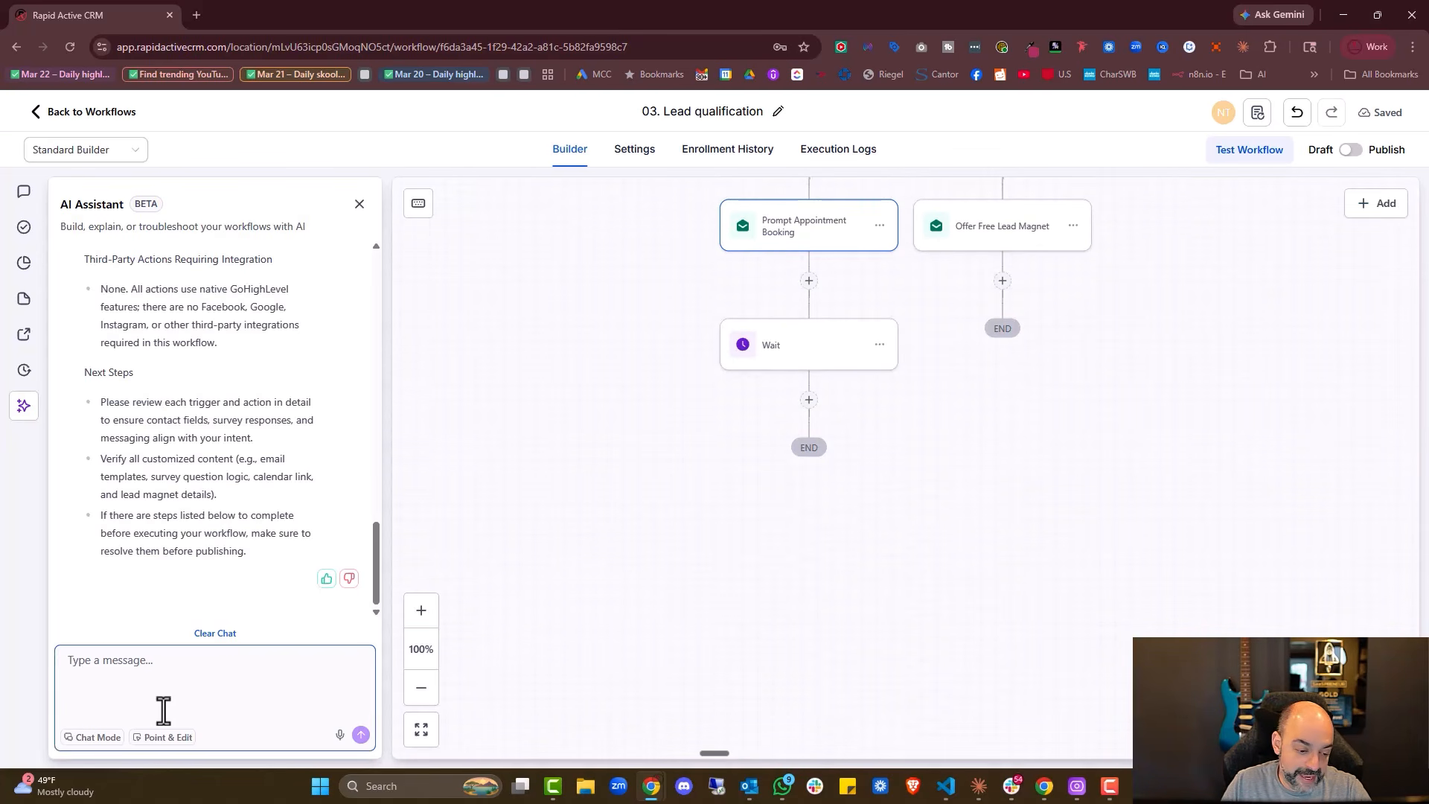
Enable AI Point & Edit and select the empty slot below the Wait step
{"action": "left_click", "coordinate": [154, 738]}
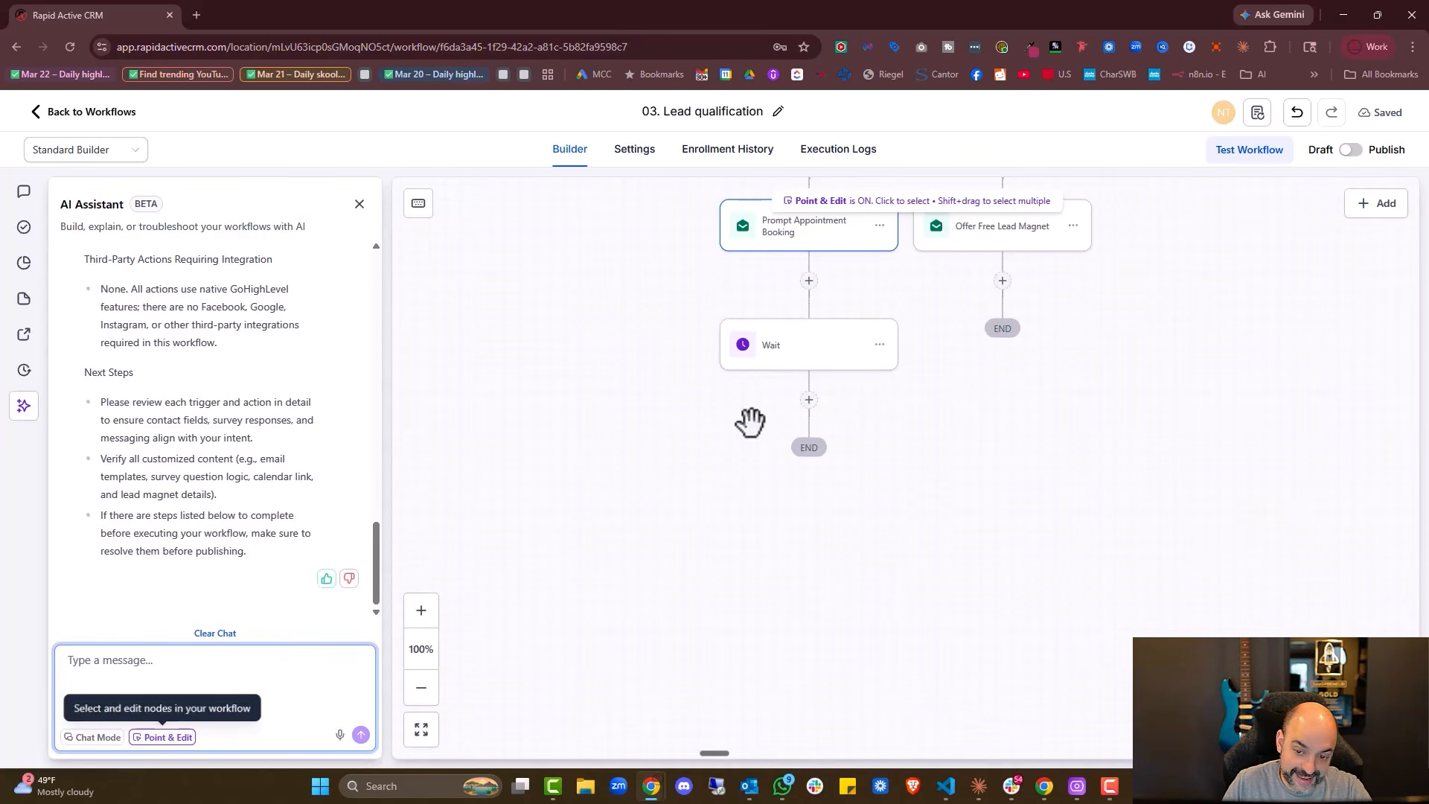
{"action": "left_click", "coordinate": [809, 399]}
{"action": "left_click", "coordinate": [152, 665]}
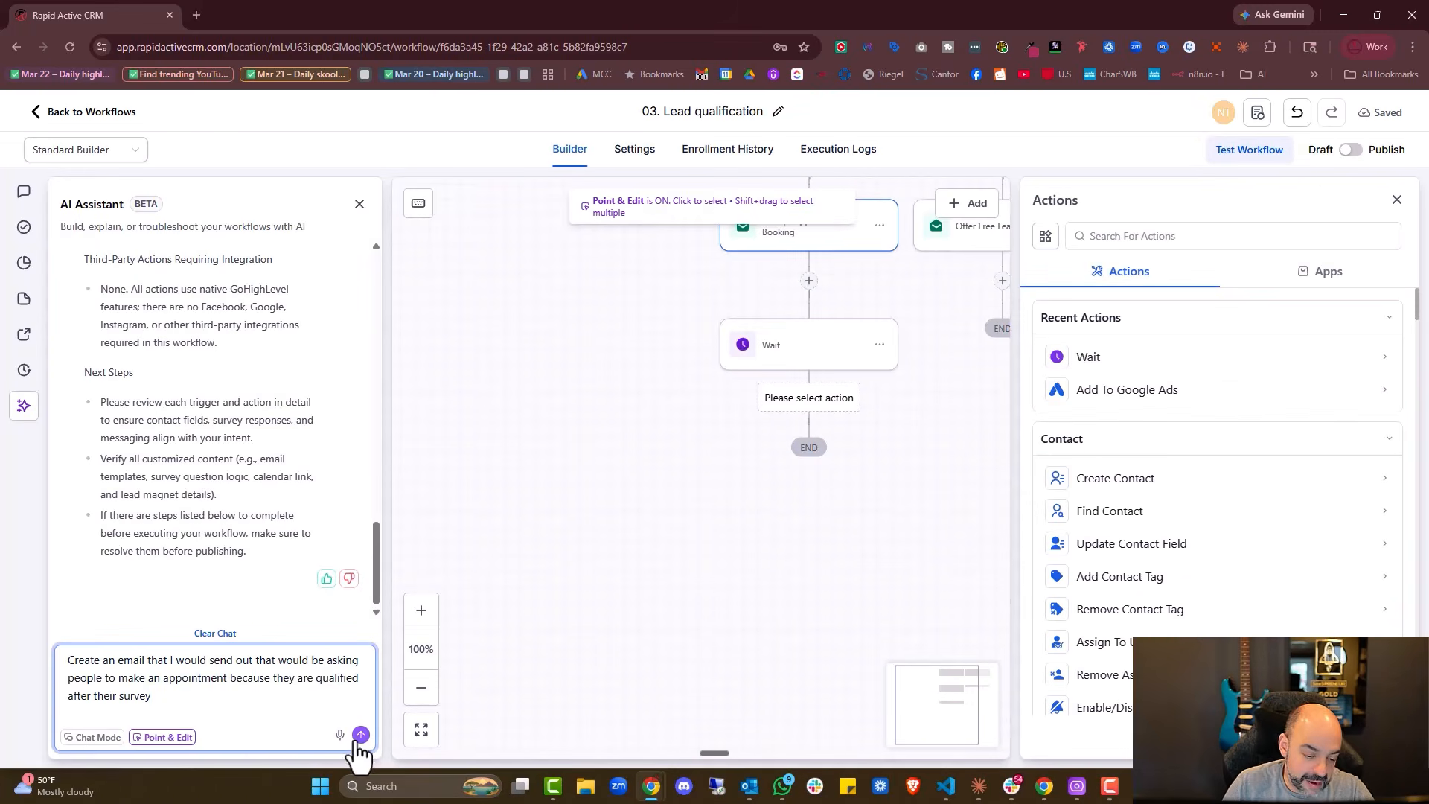
Have the AI assistant add an email after Wait, then review the Qualified Lead Email's greeting and sender fields
{"action": "left_click", "coordinate": [360, 735]}
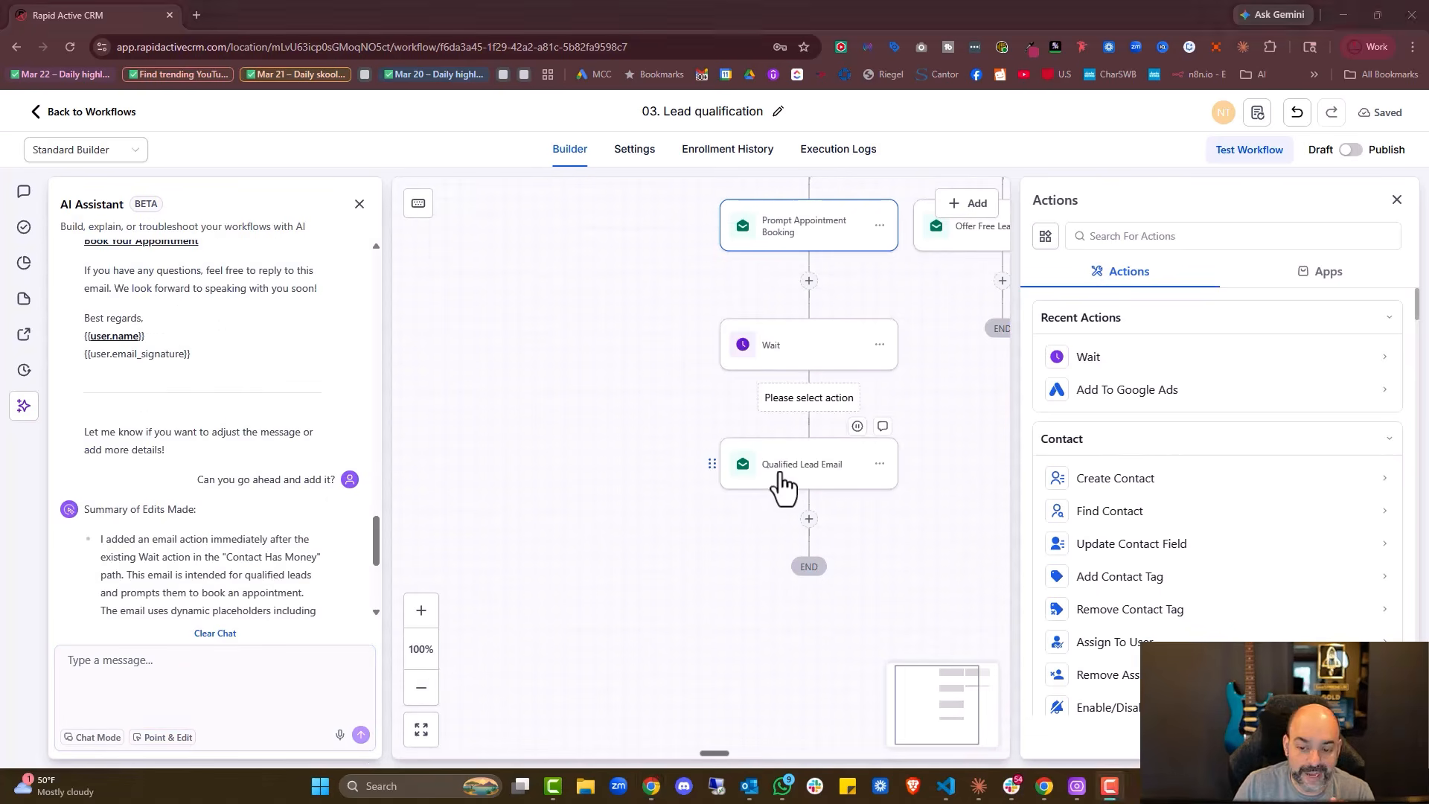
{"action": "left_click", "coordinate": [780, 478]}
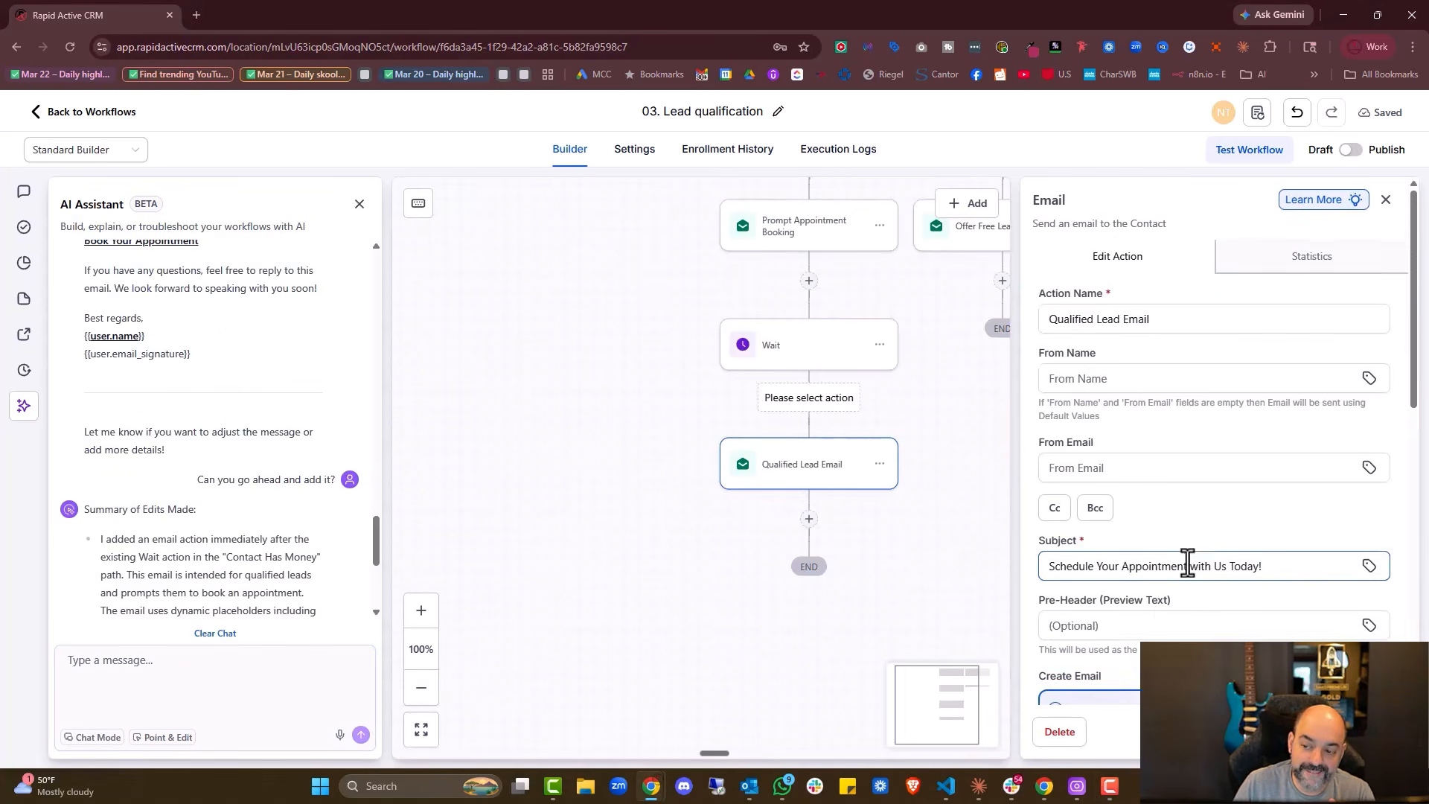
{"action": "scroll", "coordinate": [1187, 564], "scroll_direction": "down", "scroll_amount": 10}
{"action": "scroll", "coordinate": [1255, 358], "scroll_direction": "down", "scroll_amount": 5}
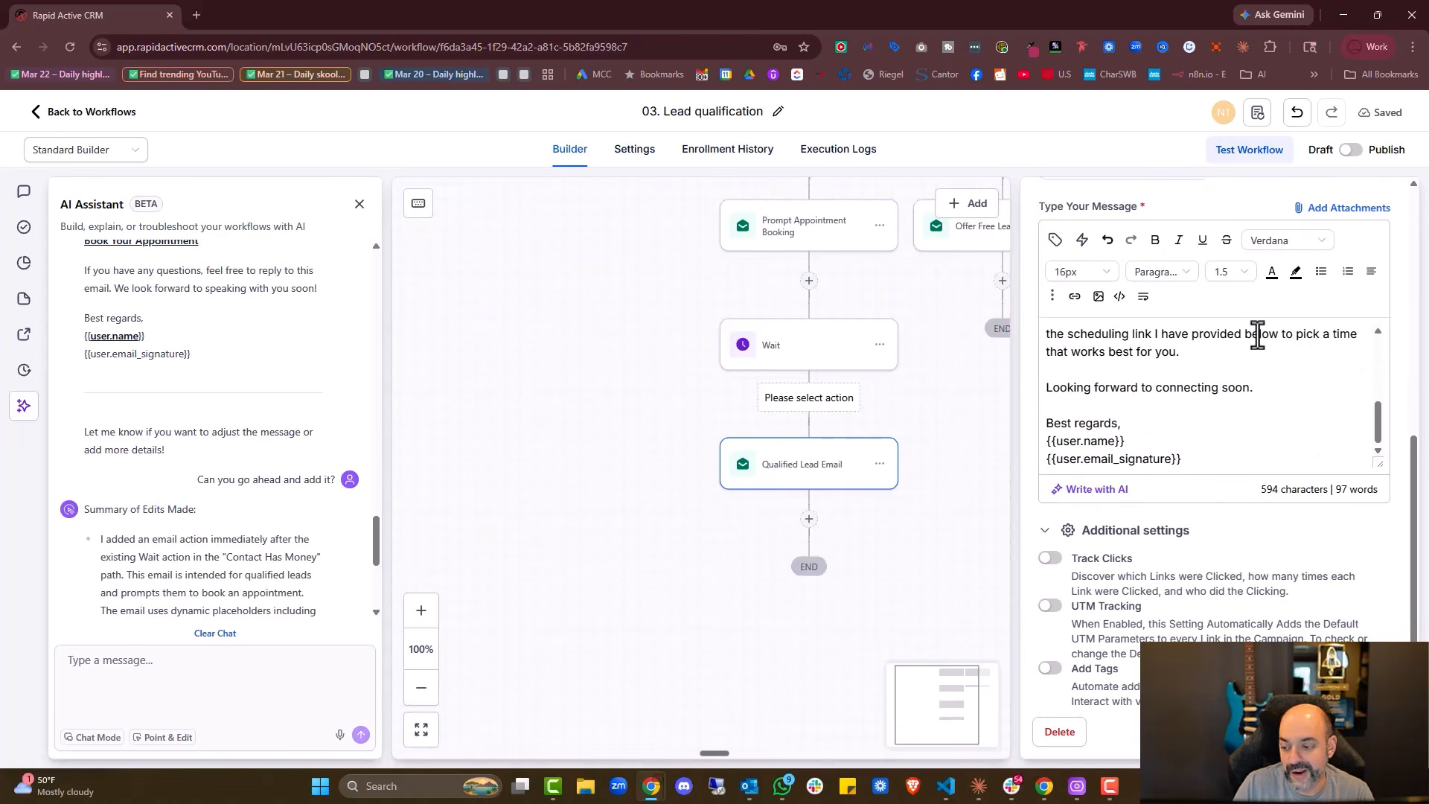
{"action": "scroll", "coordinate": [1212, 387], "scroll_direction": "up", "scroll_amount": 5}
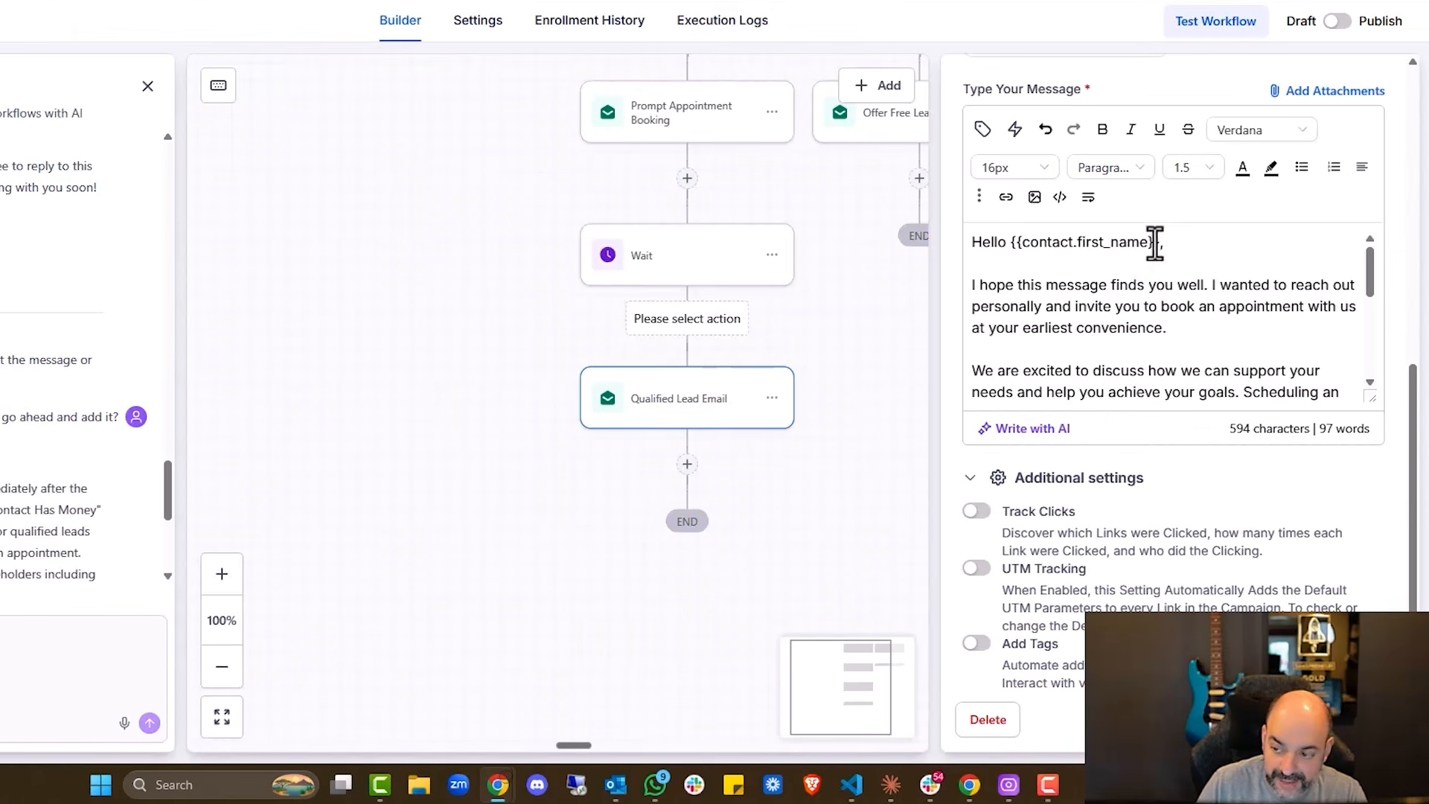
{"action": "left_click_drag", "start_coordinate": [1197, 334], "coordinate": [1077, 334]}
{"action": "scroll", "coordinate": [1123, 319], "scroll_direction": "down", "scroll_amount": 7}
{"action": "left_click_drag", "start_coordinate": [1137, 280], "coordinate": [955, 257]}
{"action": "scroll", "coordinate": [1068, 215], "scroll_direction": "up", "scroll_amount": 7}
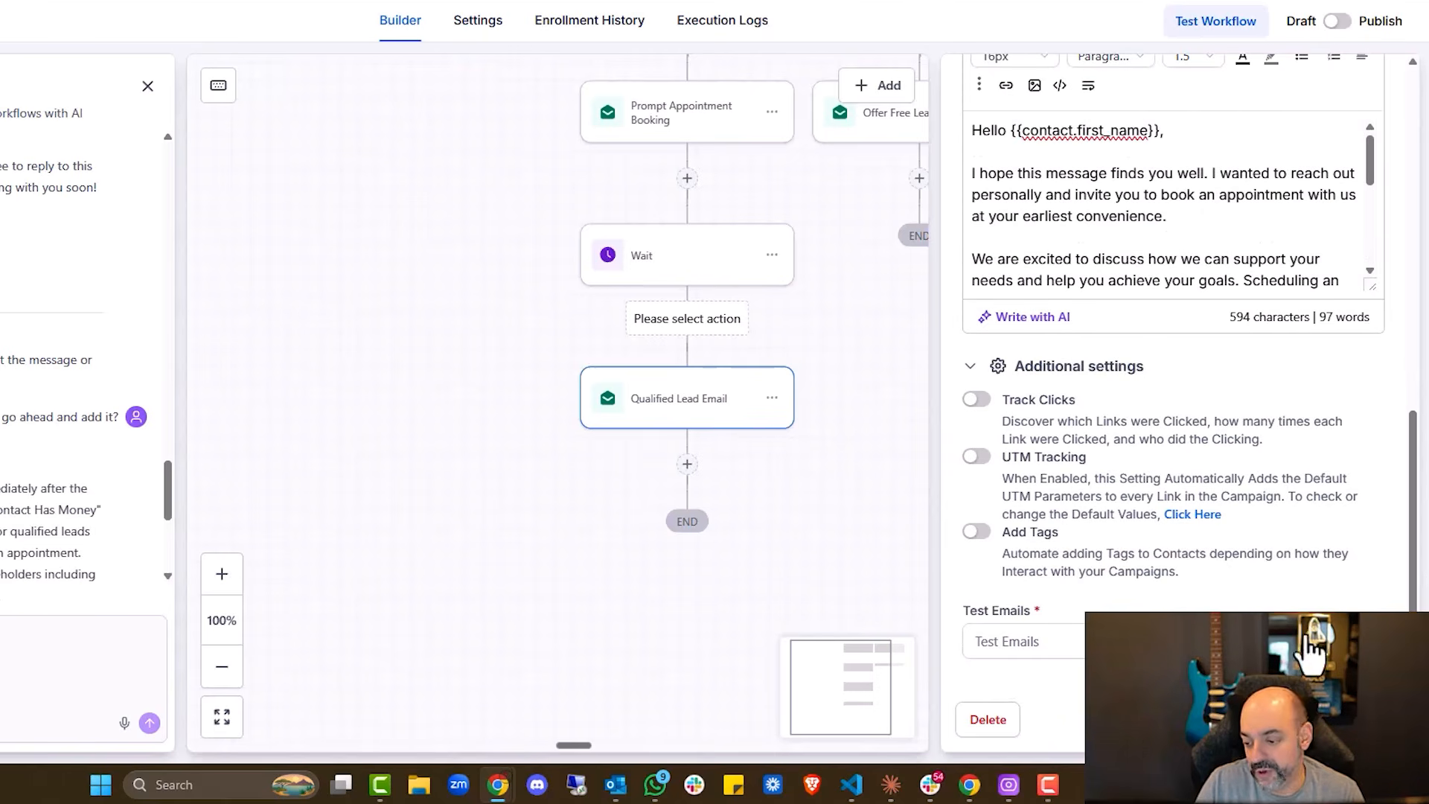
{"action": "scroll", "coordinate": [1139, 383], "scroll_direction": "up", "scroll_amount": 8}
{"action": "left_click", "coordinate": [1027, 96]}
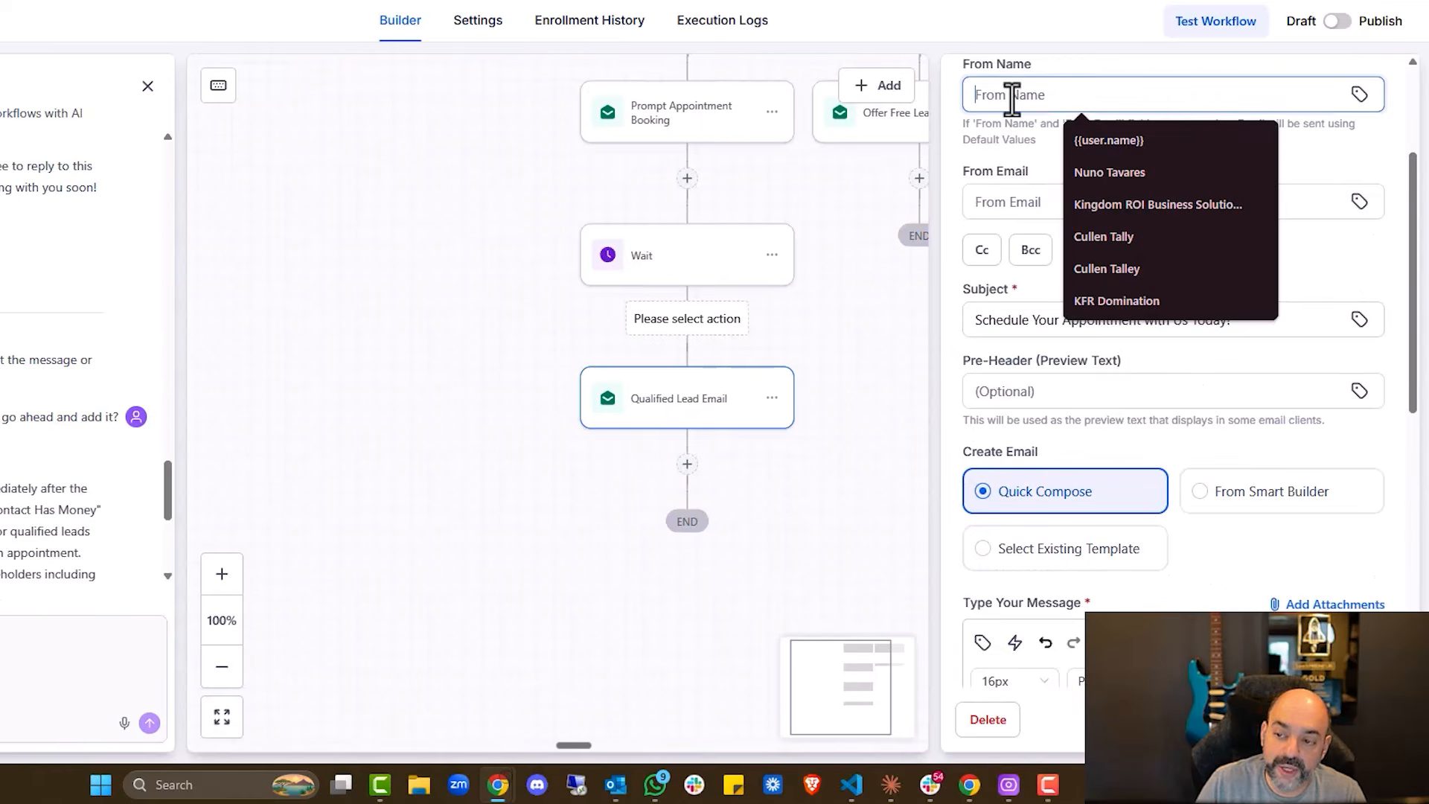
{"action": "left_click", "coordinate": [1005, 209]}
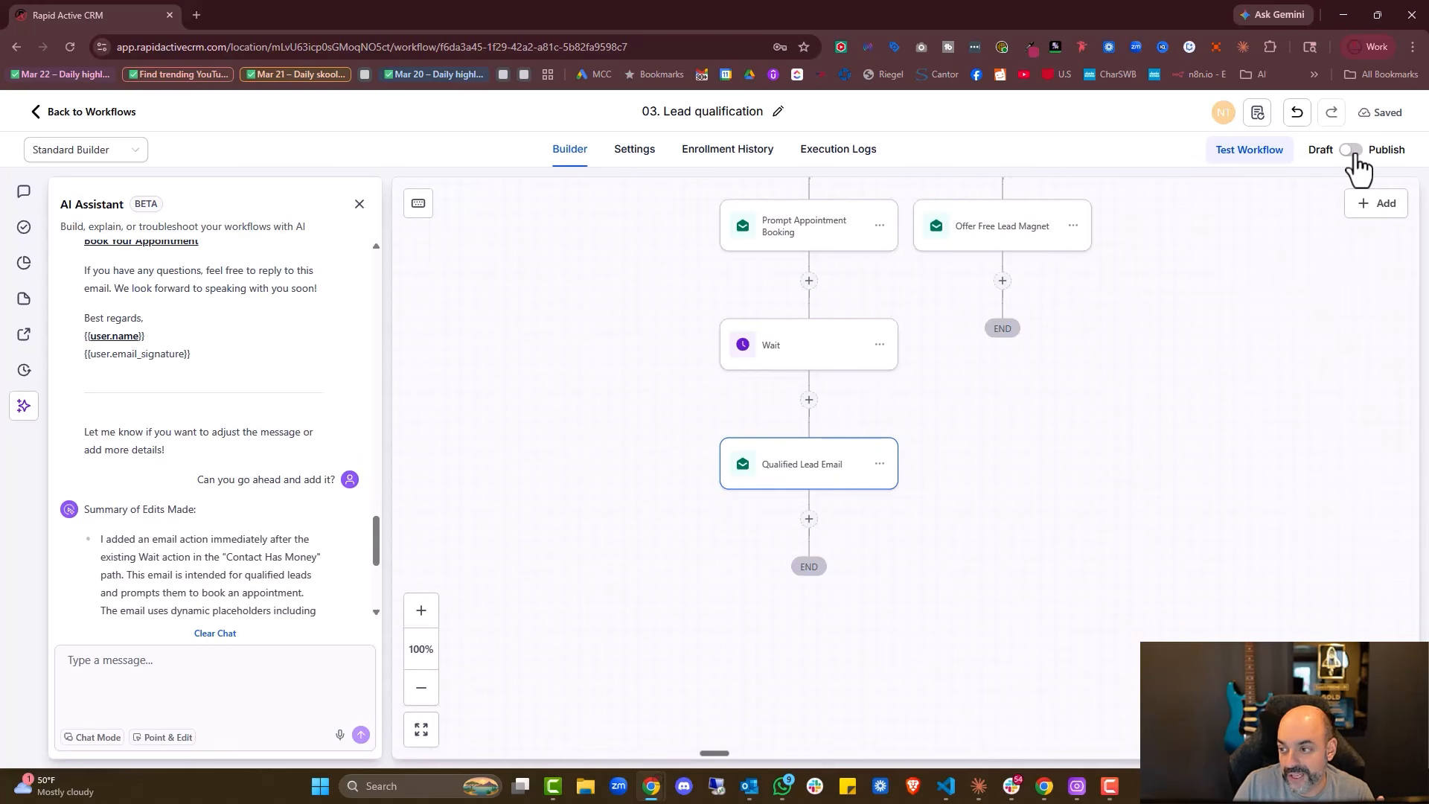
From the Workflow List, move 03. Lead qualification into the 01. Leads folder
{"action": "left_click", "coordinate": [111, 117]}
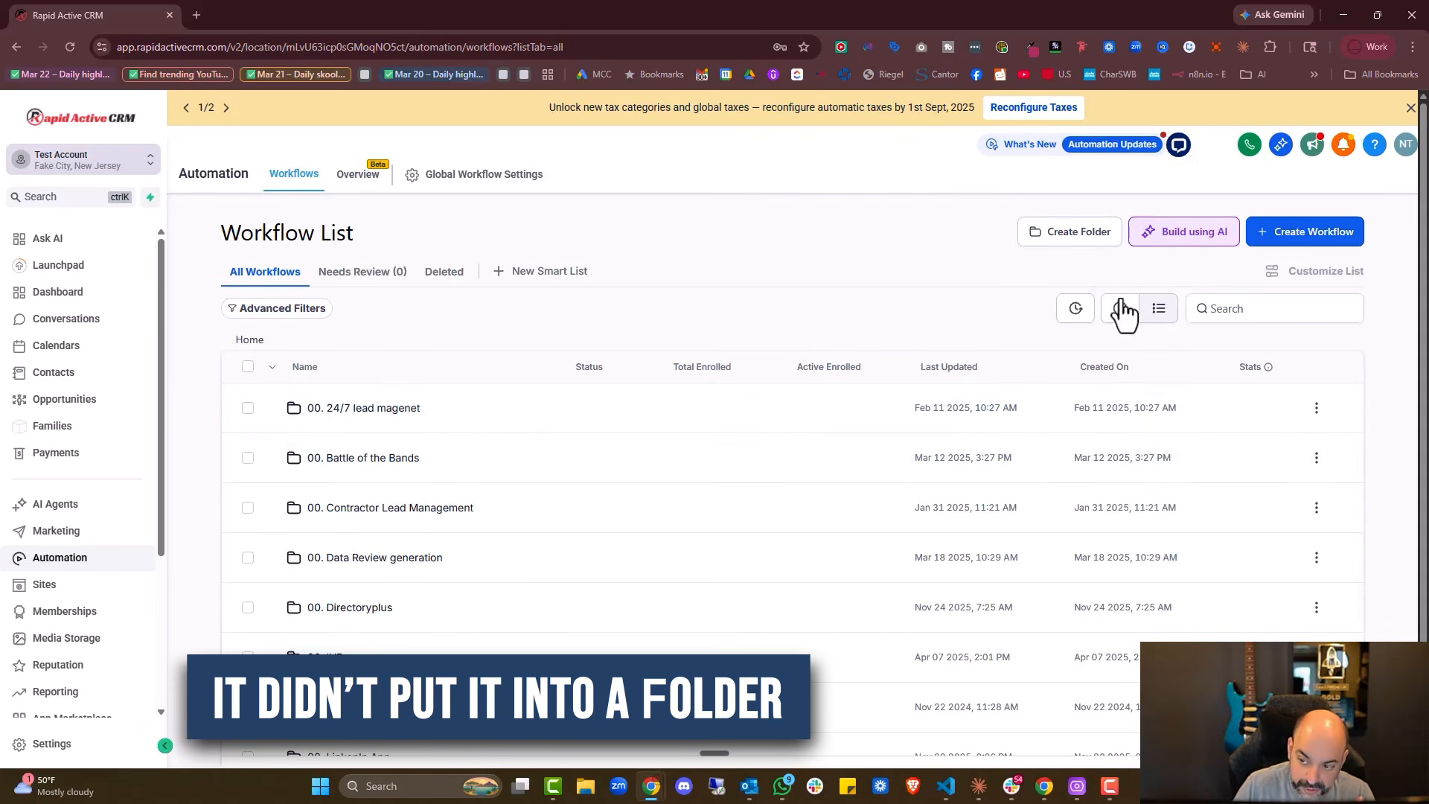
{"action": "left_click", "coordinate": [1122, 309]}
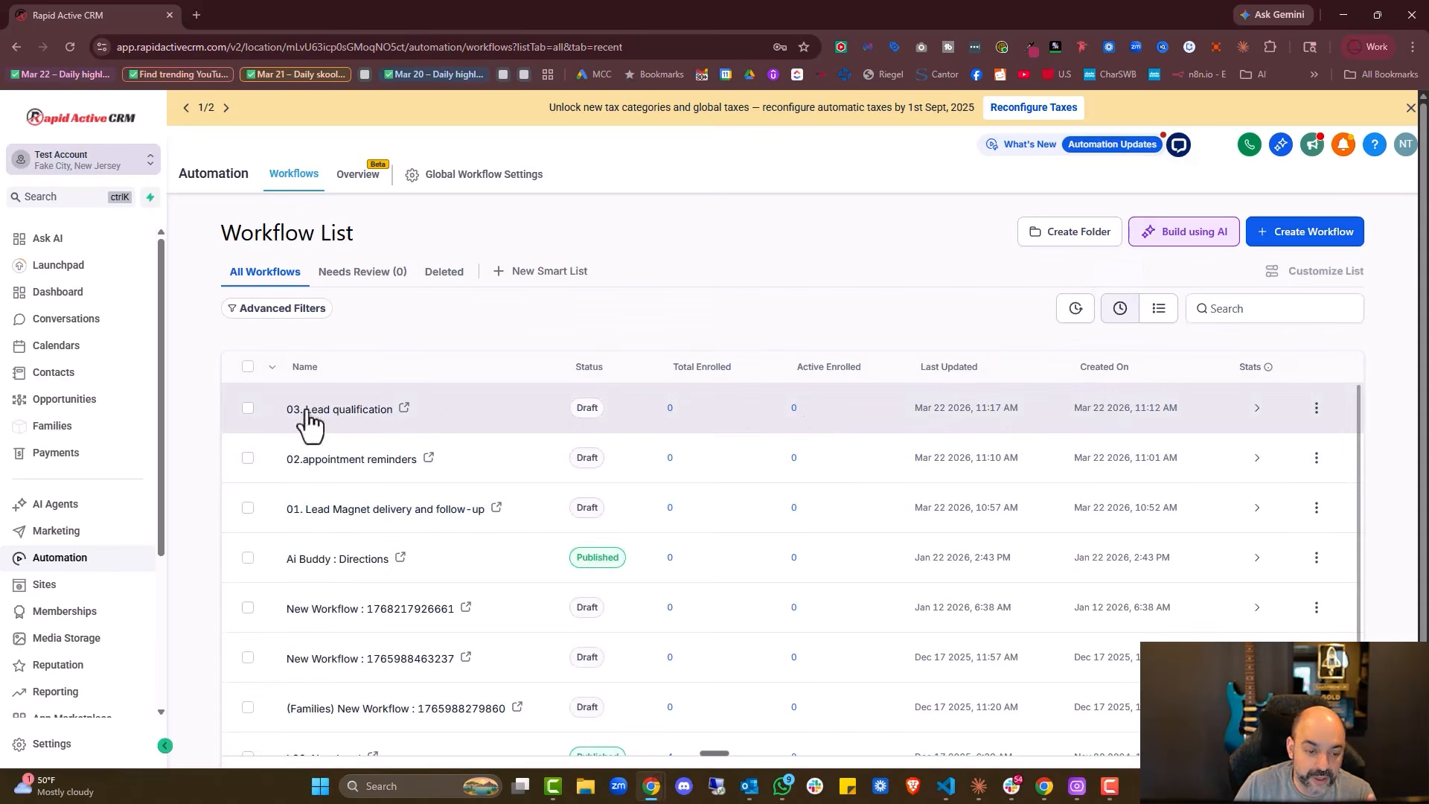
{"action": "left_click", "coordinate": [1316, 410]}
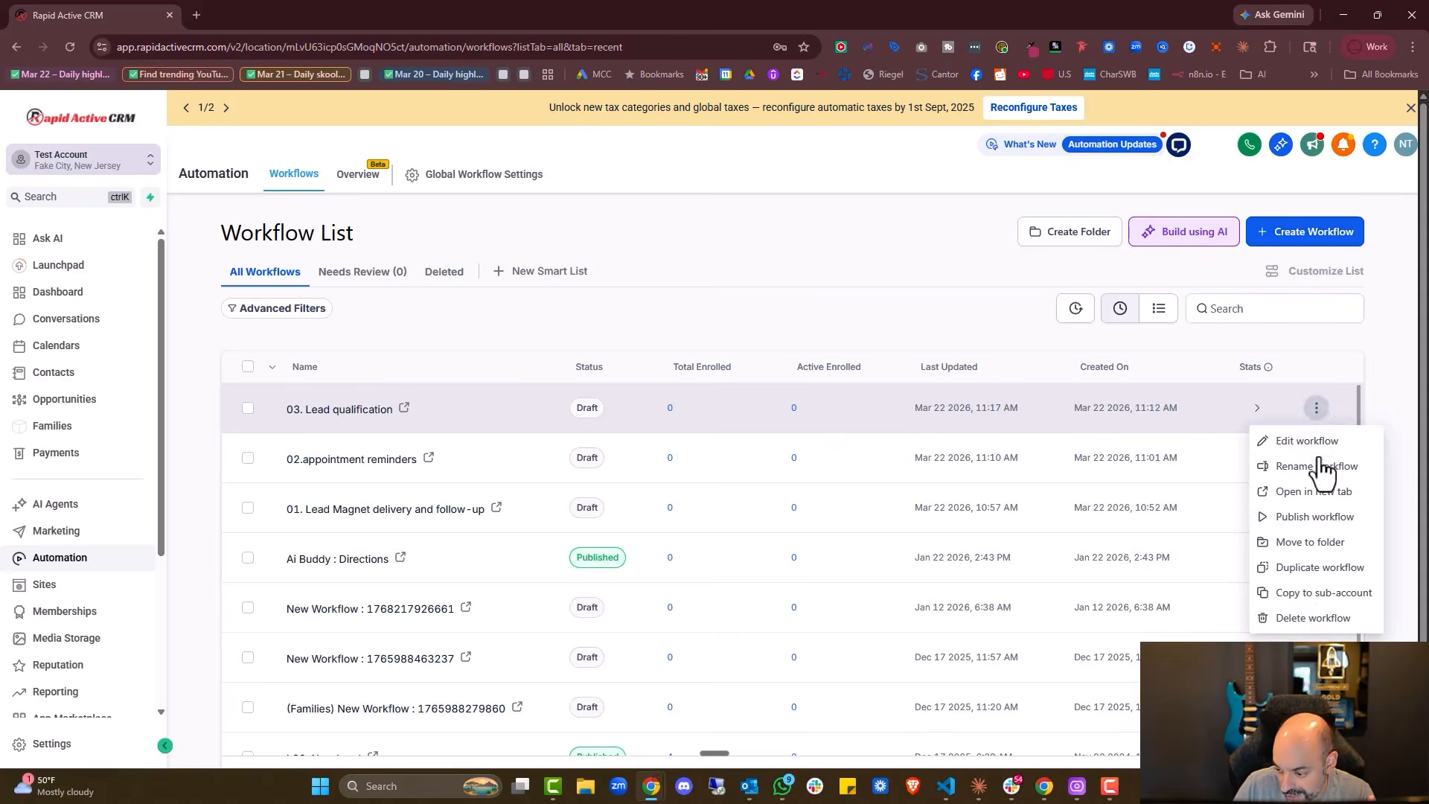
{"action": "left_click", "coordinate": [1311, 542]}
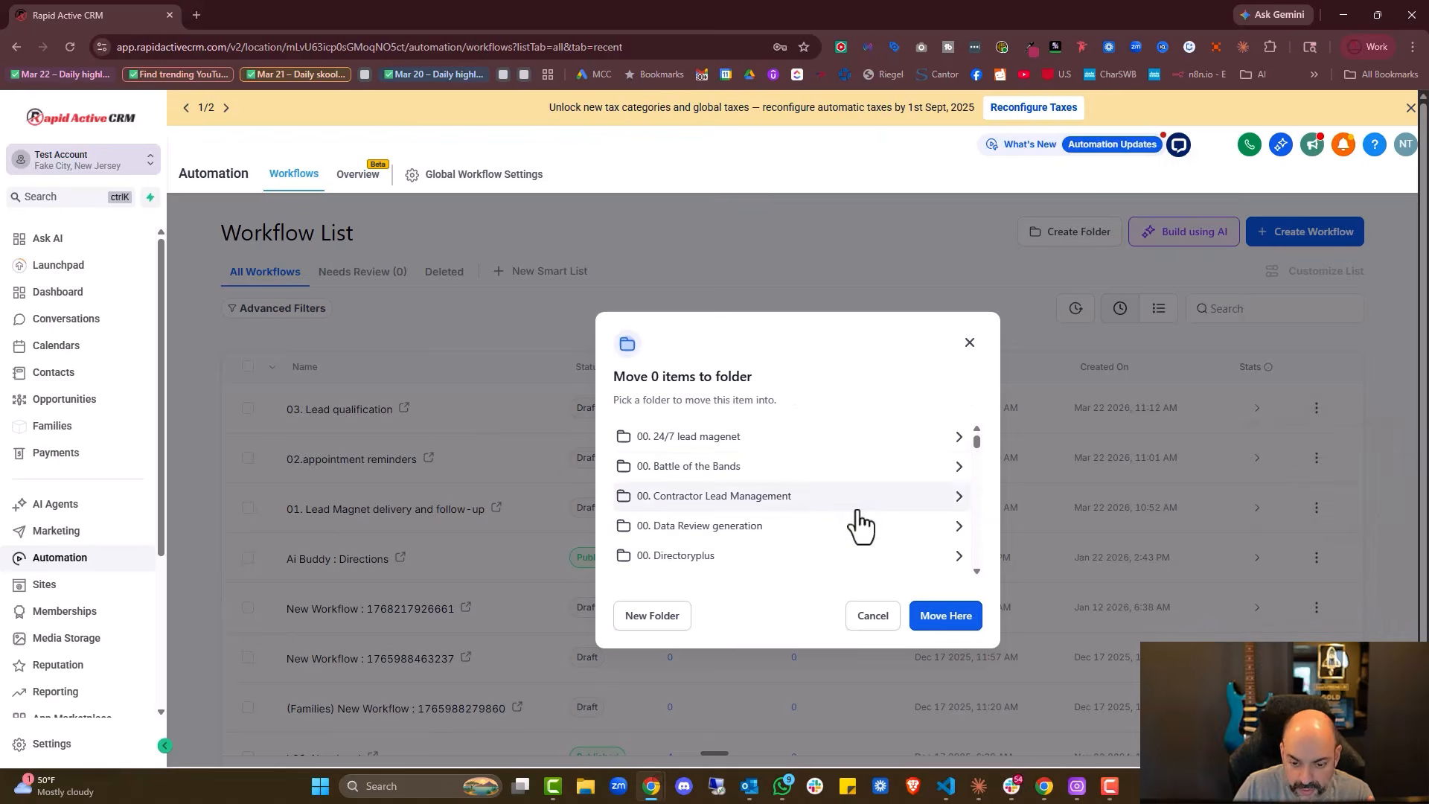
{"action": "scroll", "coordinate": [772, 473], "scroll_direction": "down", "scroll_amount": 2}
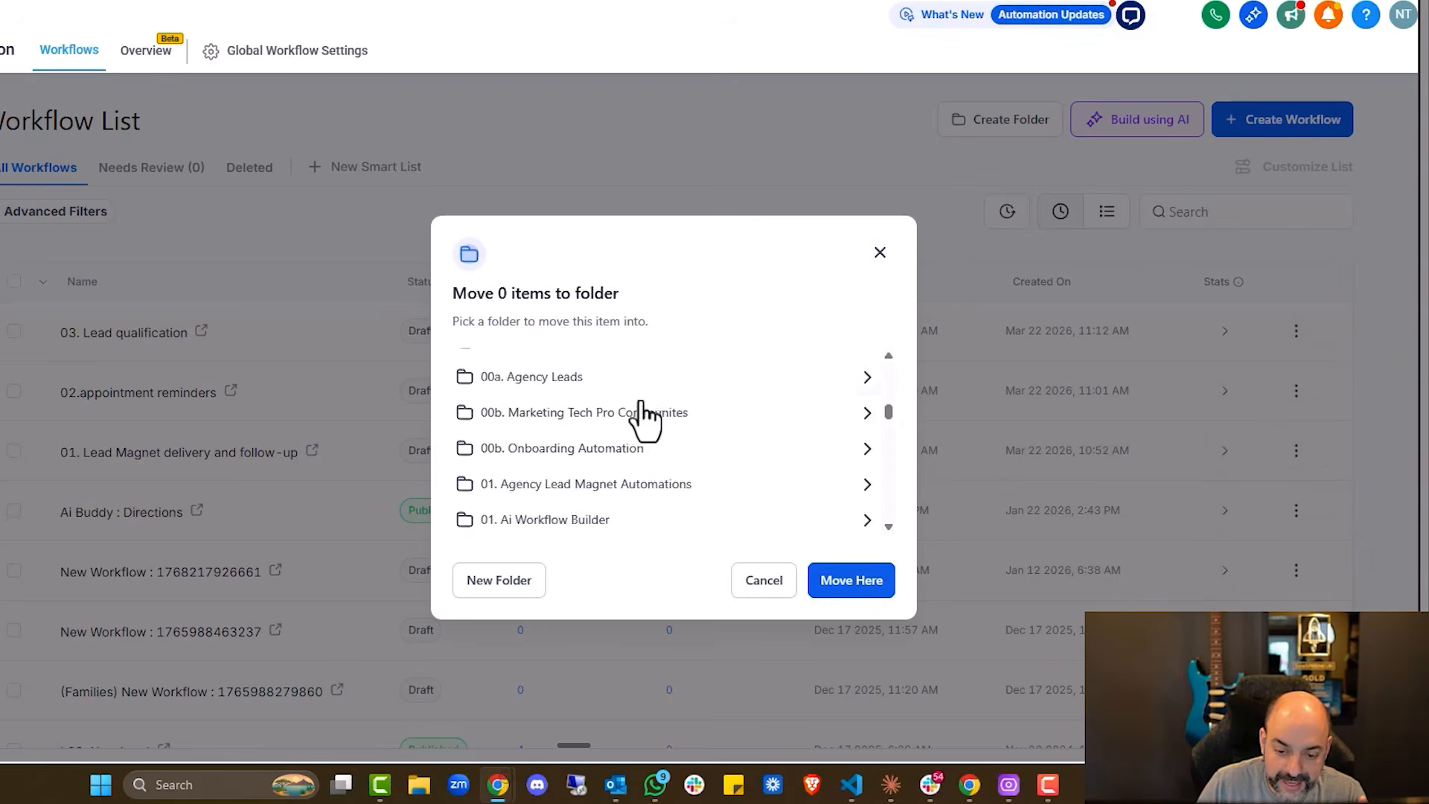
{"action": "scroll", "coordinate": [641, 428], "scroll_direction": "down", "scroll_amount": 5}
{"action": "scroll", "coordinate": [636, 441], "scroll_direction": "up", "scroll_amount": 4}
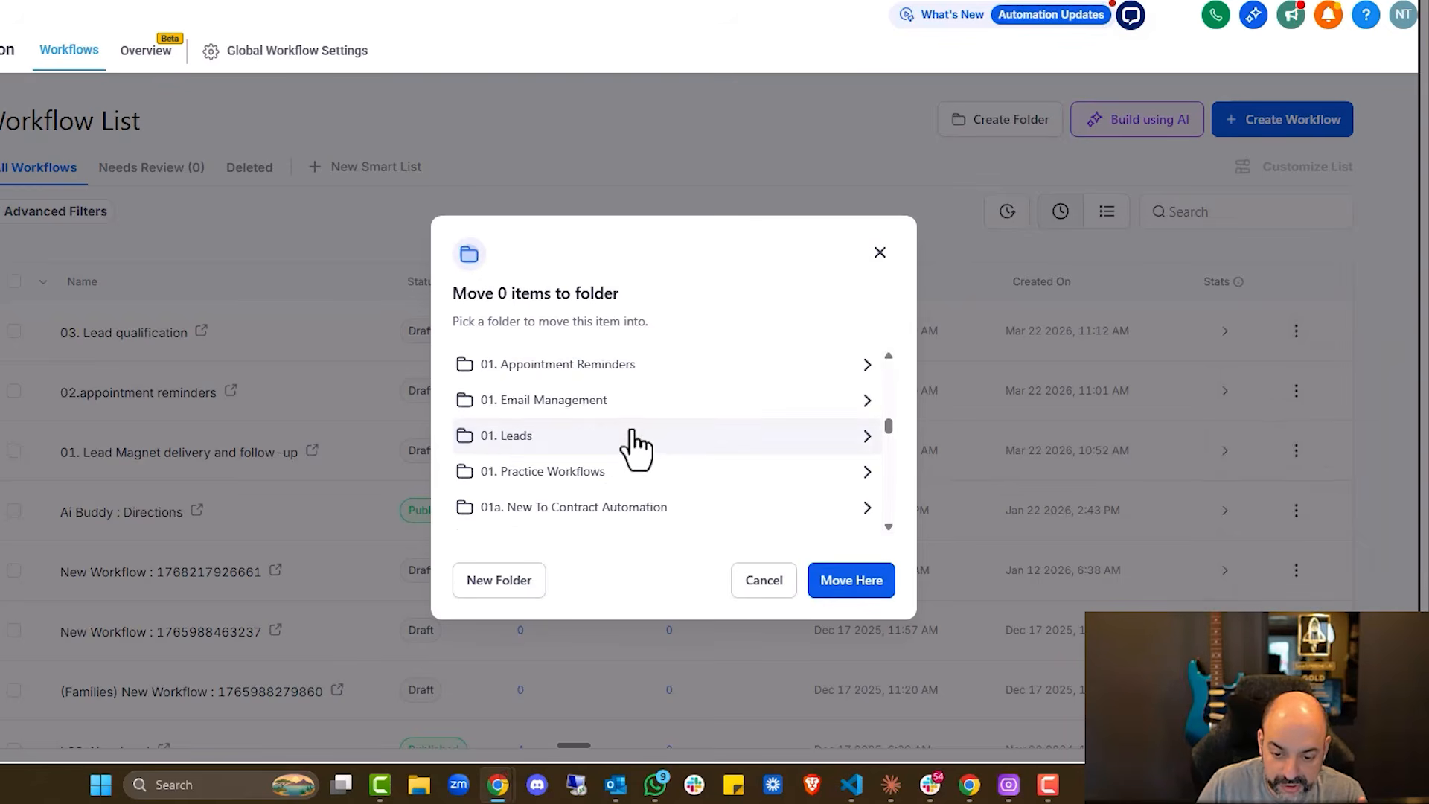
{"action": "left_click", "coordinate": [599, 506]}
{"action": "left_click", "coordinate": [847, 612]}
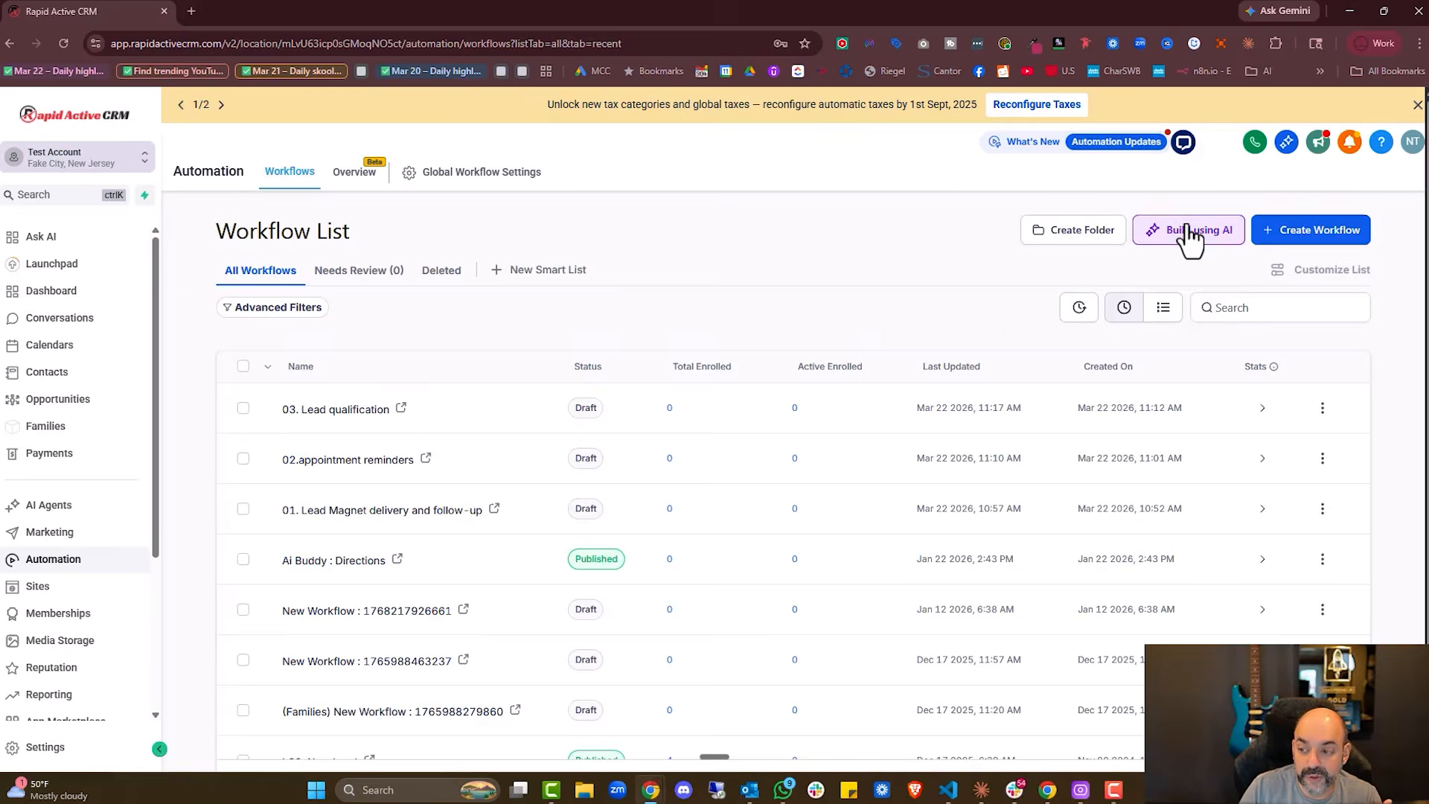
Launch Build using AI from the Workflow List to describe a new automation
{"action": "left_click", "coordinate": [1189, 233]}
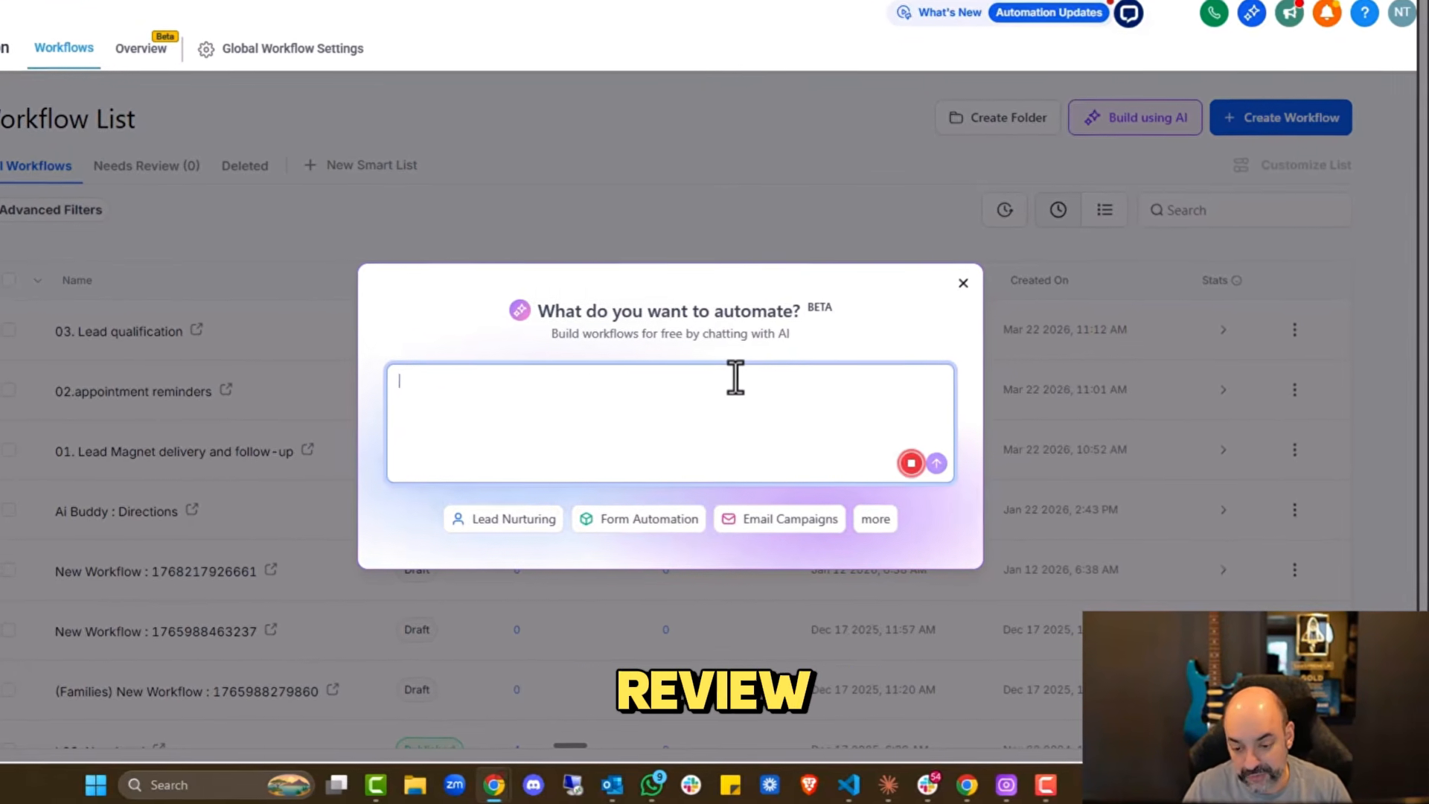
Send the dictated review-request automation to the AI and rename the result '04. review request'
{"action": "left_click", "coordinate": [919, 467]}
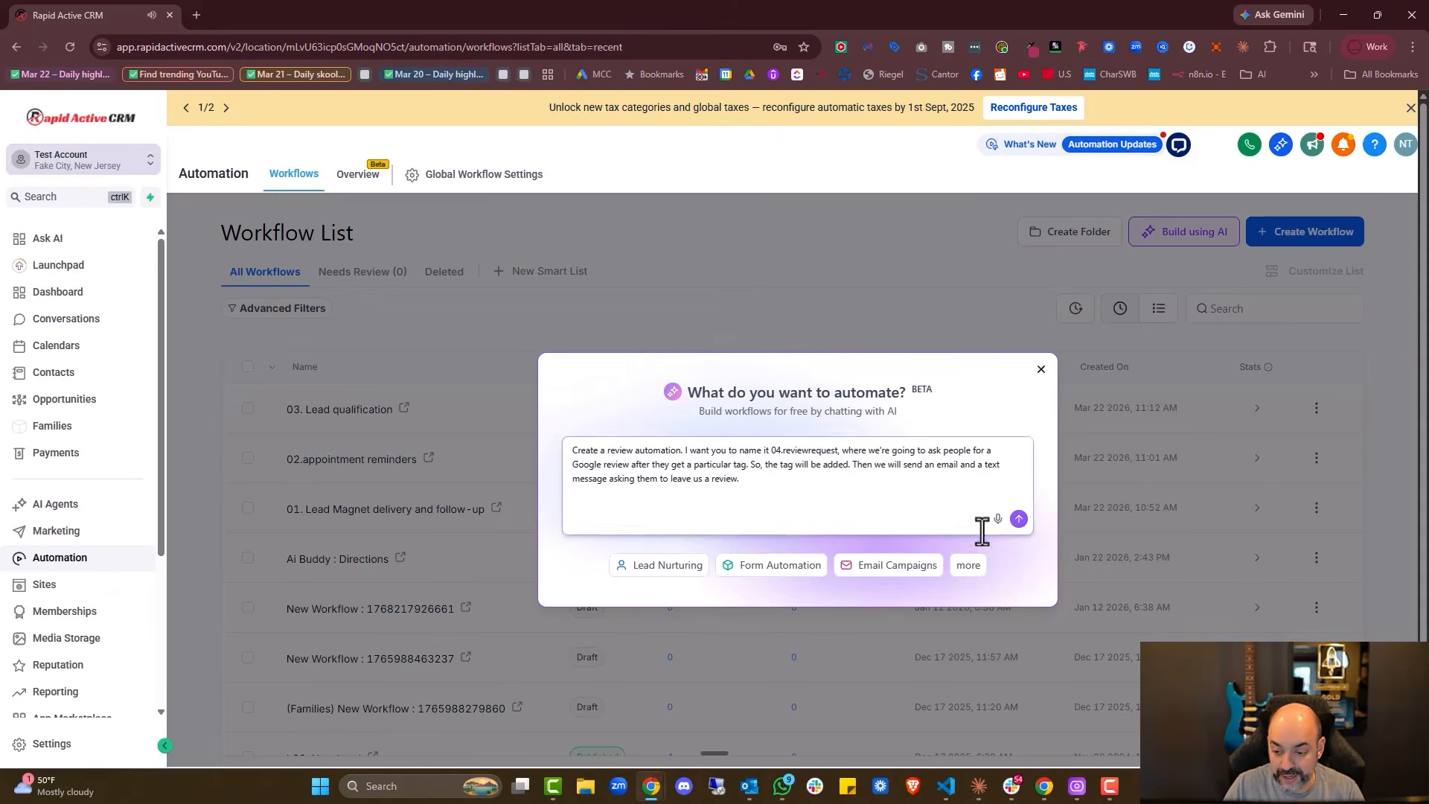
{"action": "left_click", "coordinate": [1019, 518]}
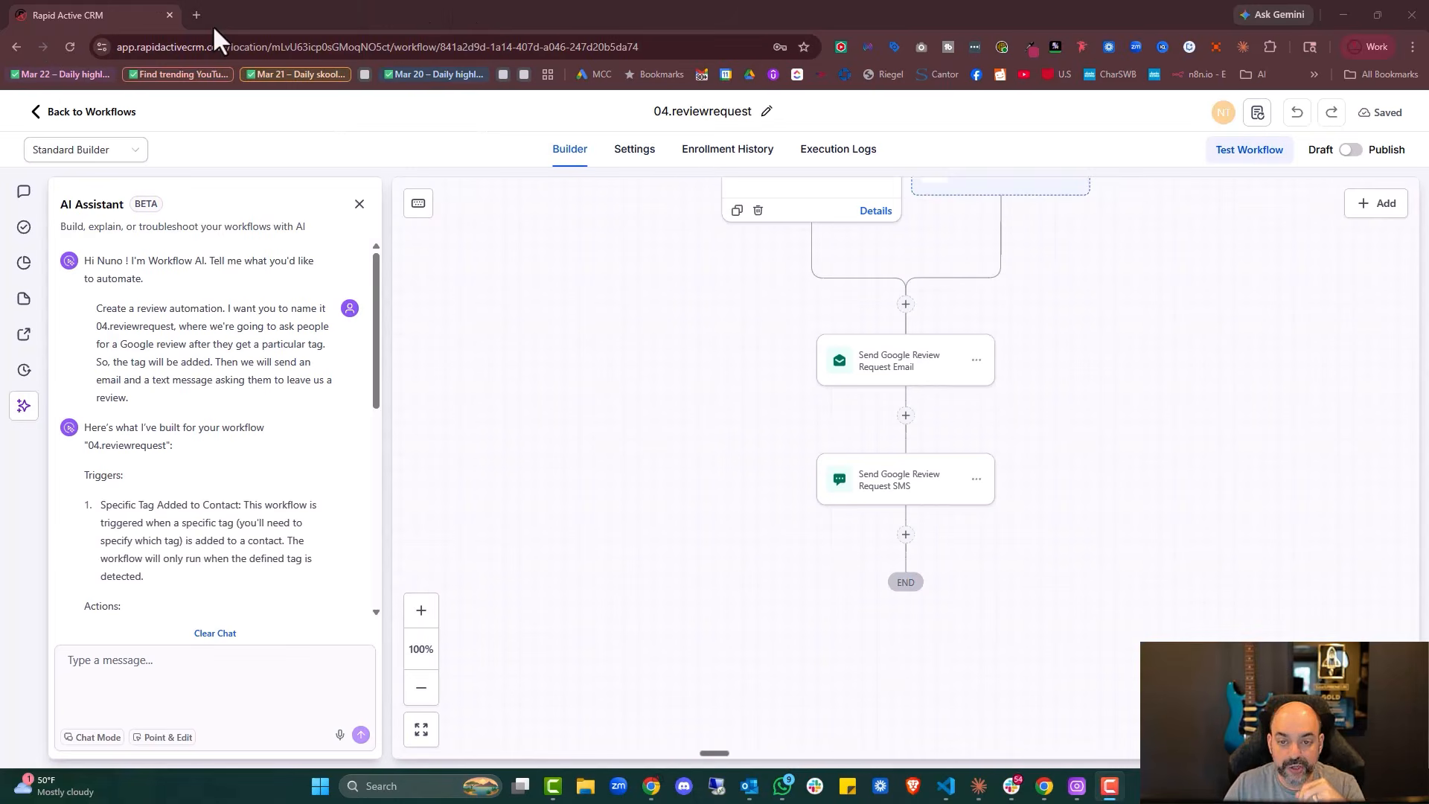
{"action": "left_click", "coordinate": [706, 112]}
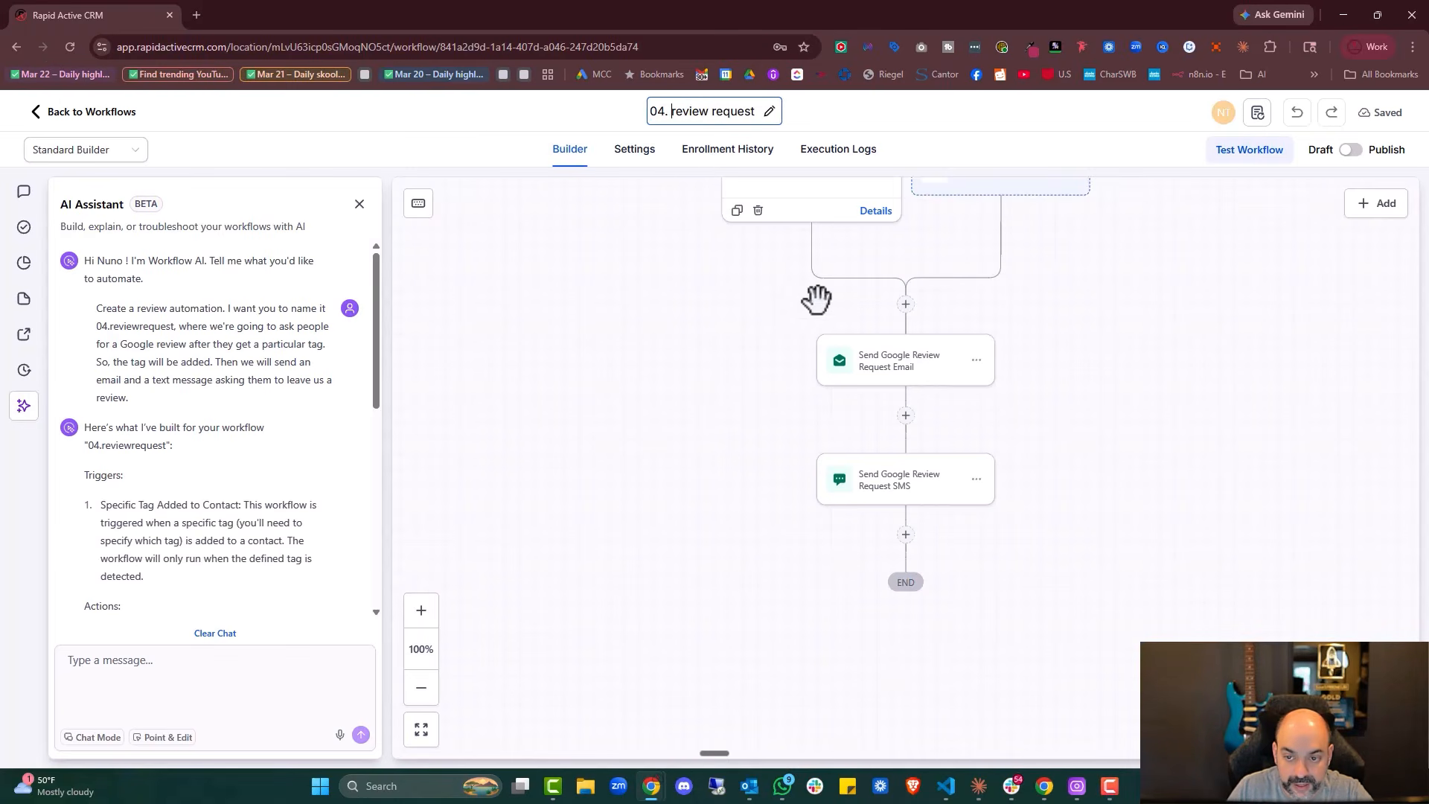
{"action": "scroll", "coordinate": [807, 289], "scroll_direction": "up", "scroll_amount": 2}
Set the Contact Tag trigger to a newly created 'review request' tag instead of contest reviews
{"action": "left_click", "coordinate": [807, 322]}
{"action": "left_click", "coordinate": [1149, 439]}
{"action": "type", "text": "r"}
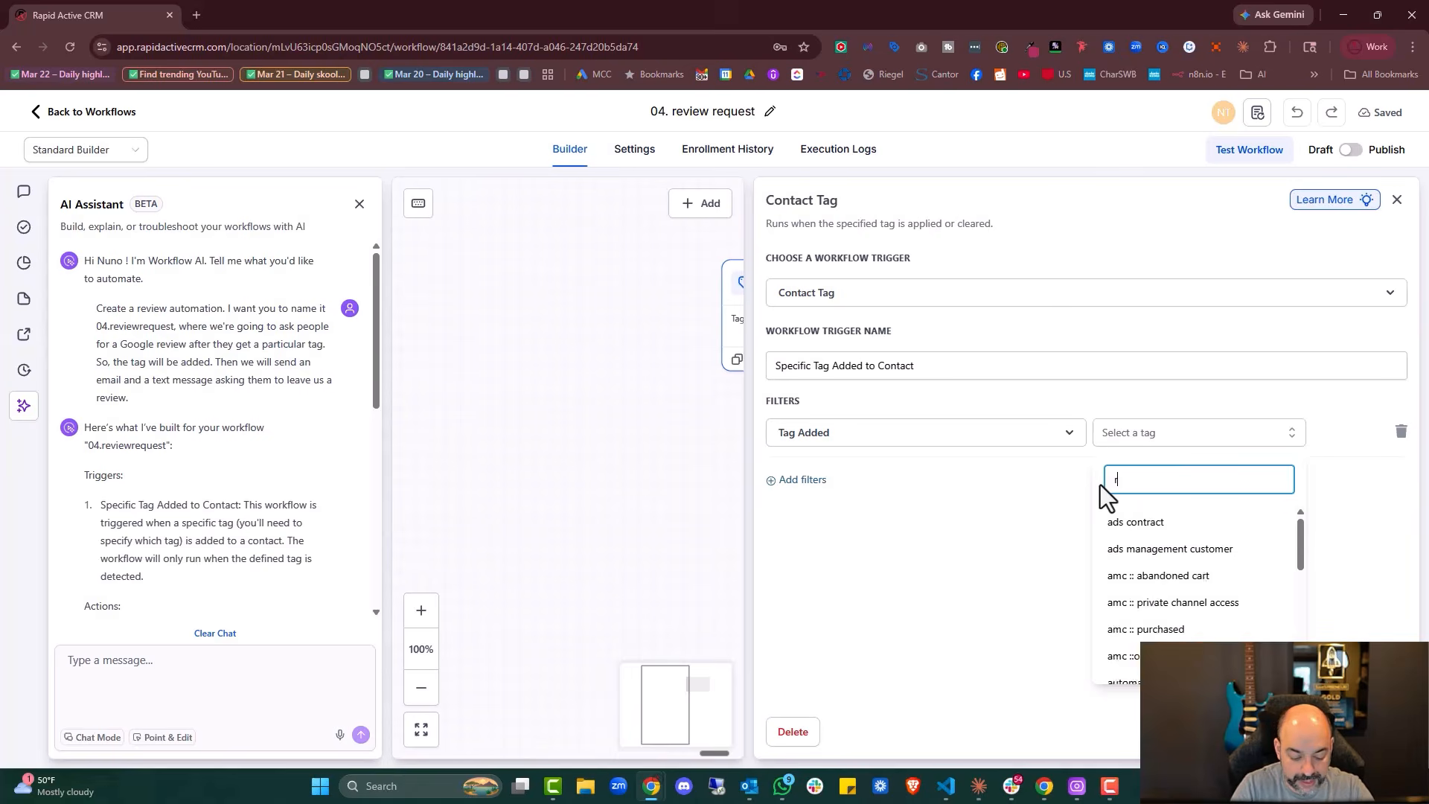
{"action": "type", "text": "evi"}
{"action": "left_click", "coordinate": [1178, 526]}
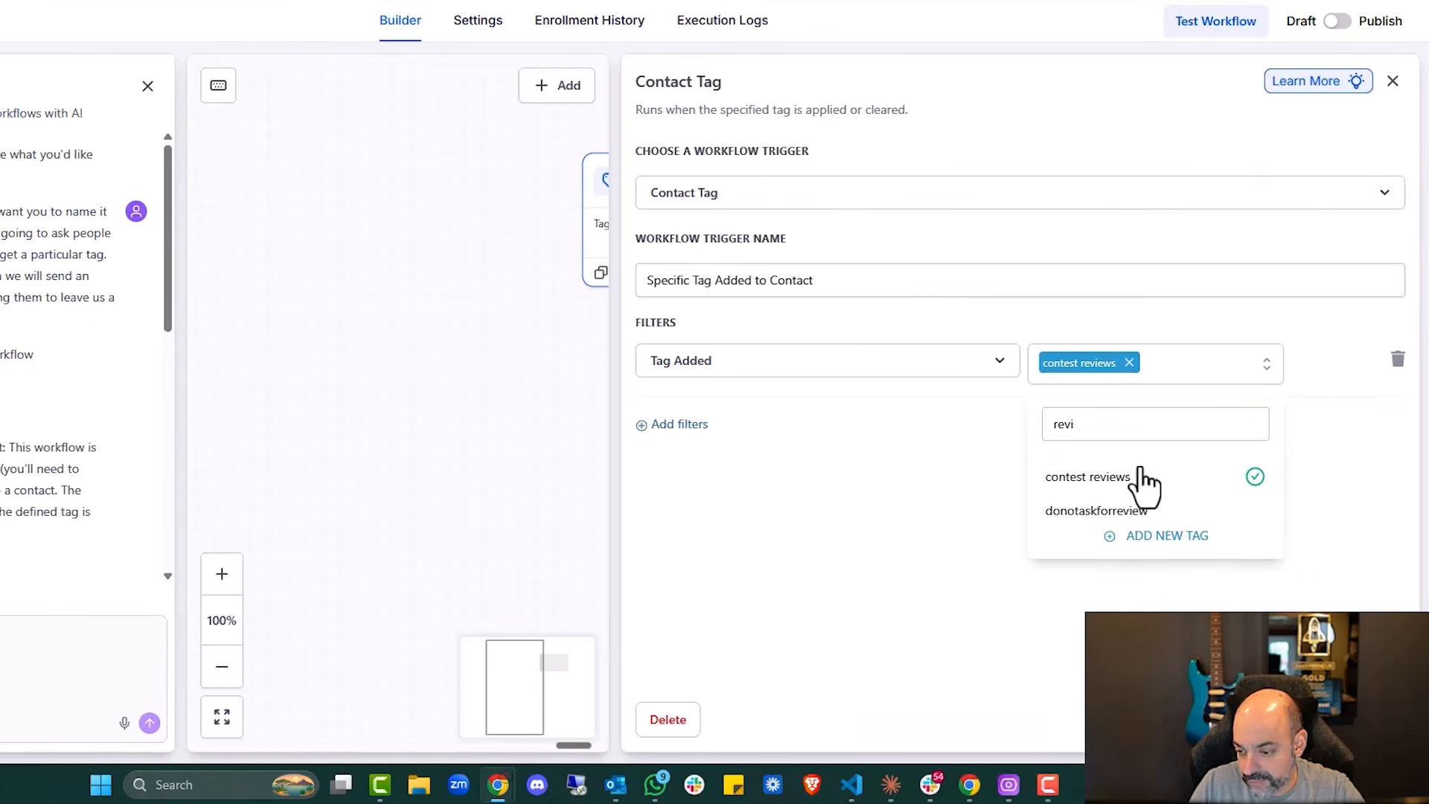
{"action": "left_click", "coordinate": [1286, 378]}
{"action": "left_click", "coordinate": [1130, 363]}
{"action": "left_click", "coordinate": [1116, 365]}
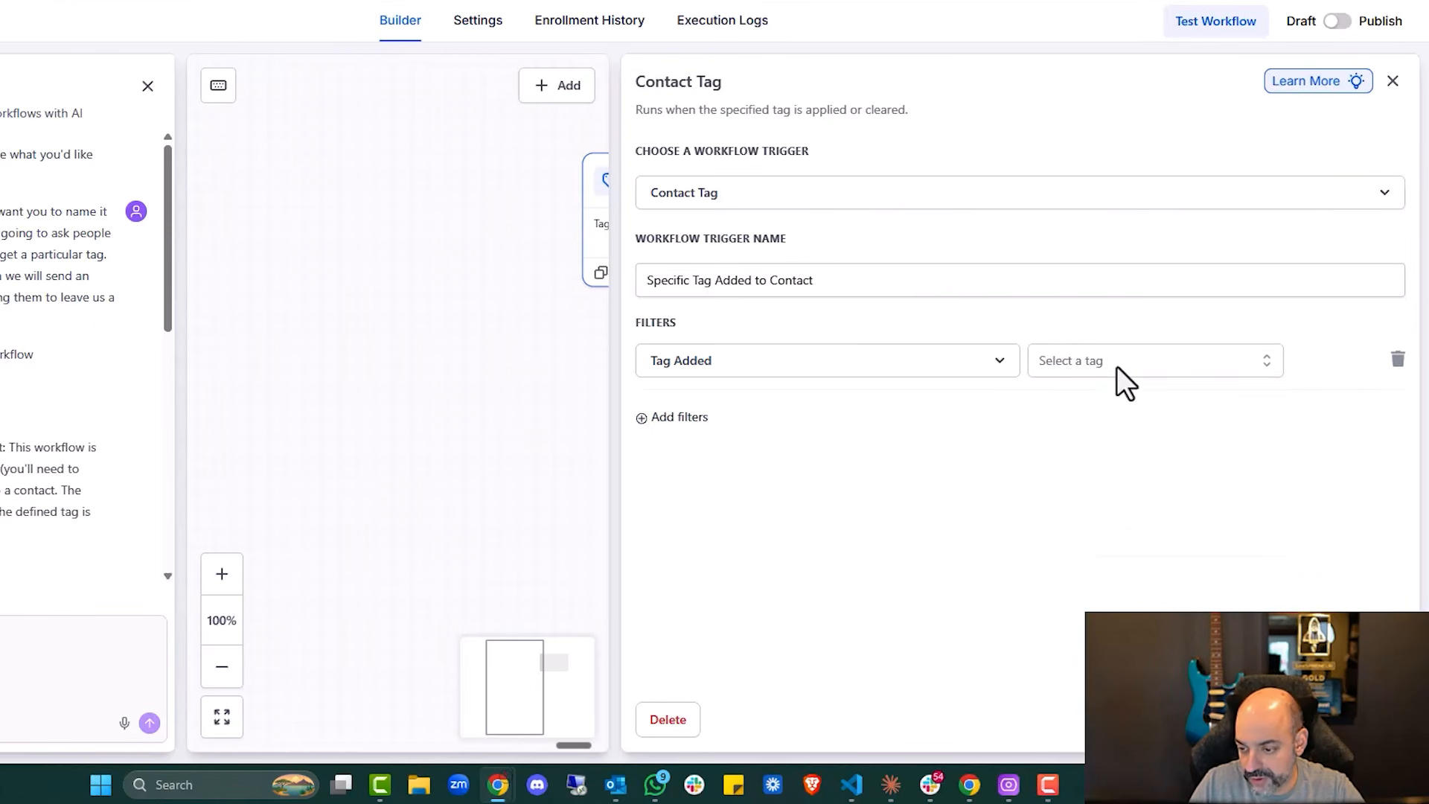
{"action": "left_click", "coordinate": [1075, 363]}
{"action": "type", "text": "ew request"}
{"action": "left_click", "coordinate": [1154, 472]}
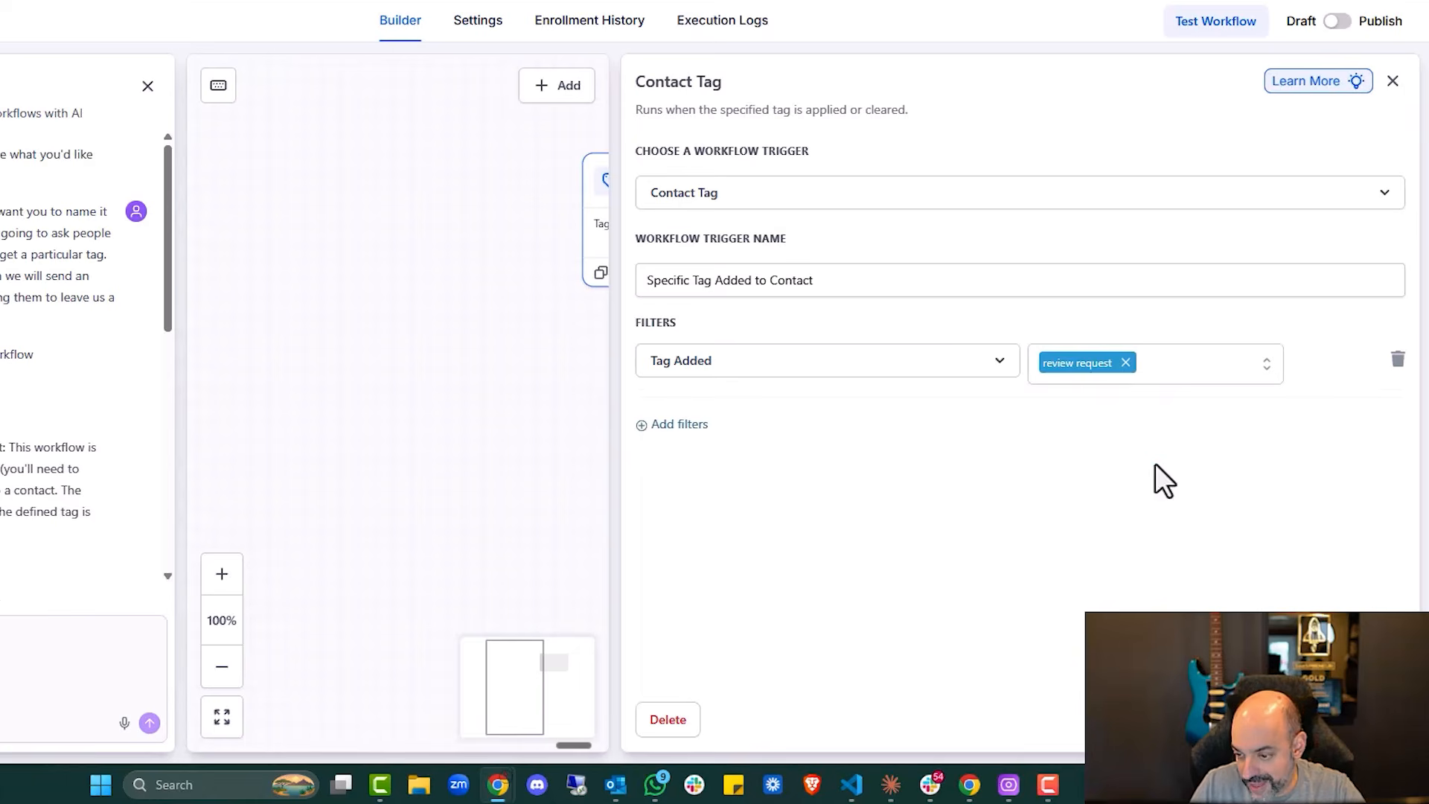
{"action": "left_click", "coordinate": [1413, 728]}
{"action": "scroll", "coordinate": [927, 357], "scroll_direction": "down", "scroll_amount": 2}
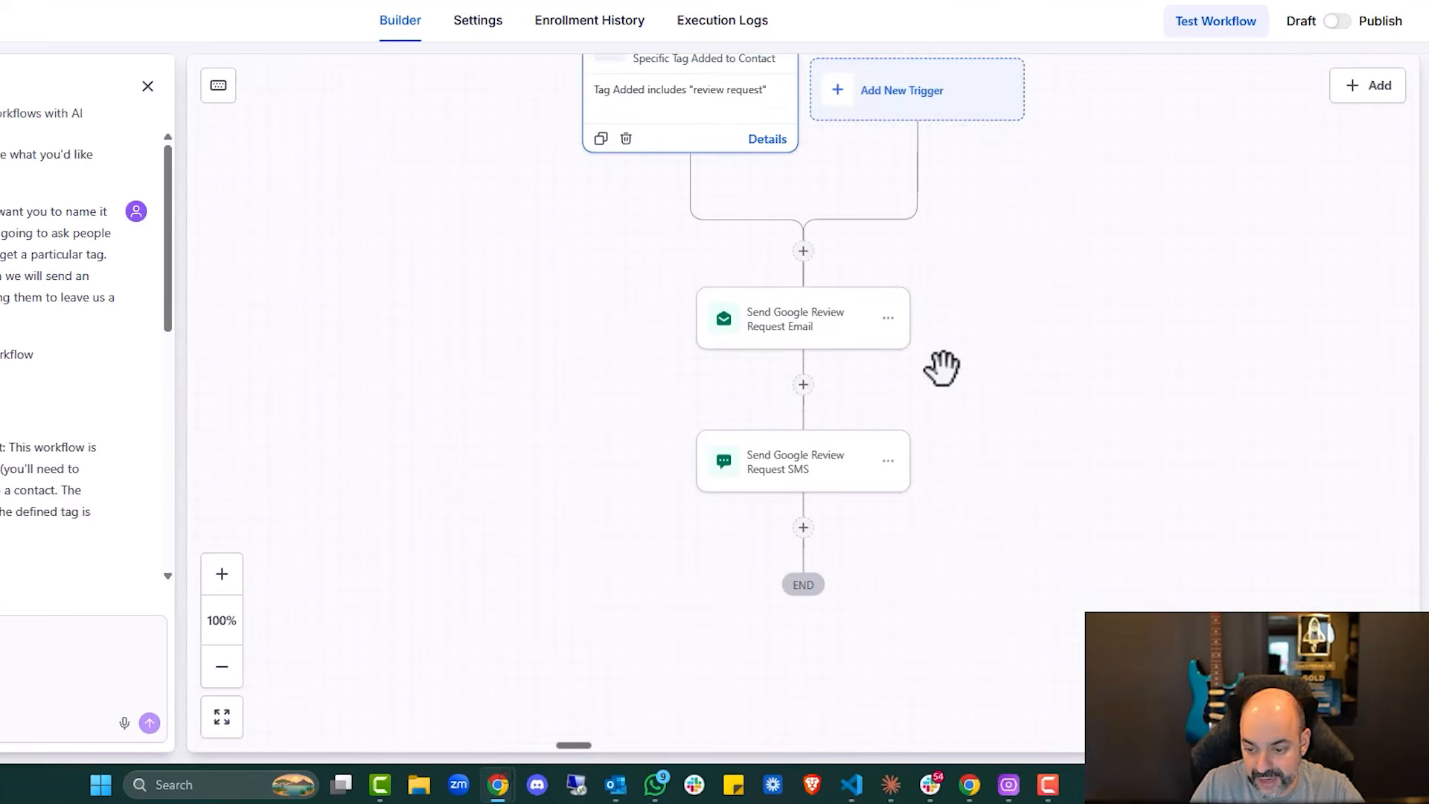
{"action": "left_click", "coordinate": [835, 343]}
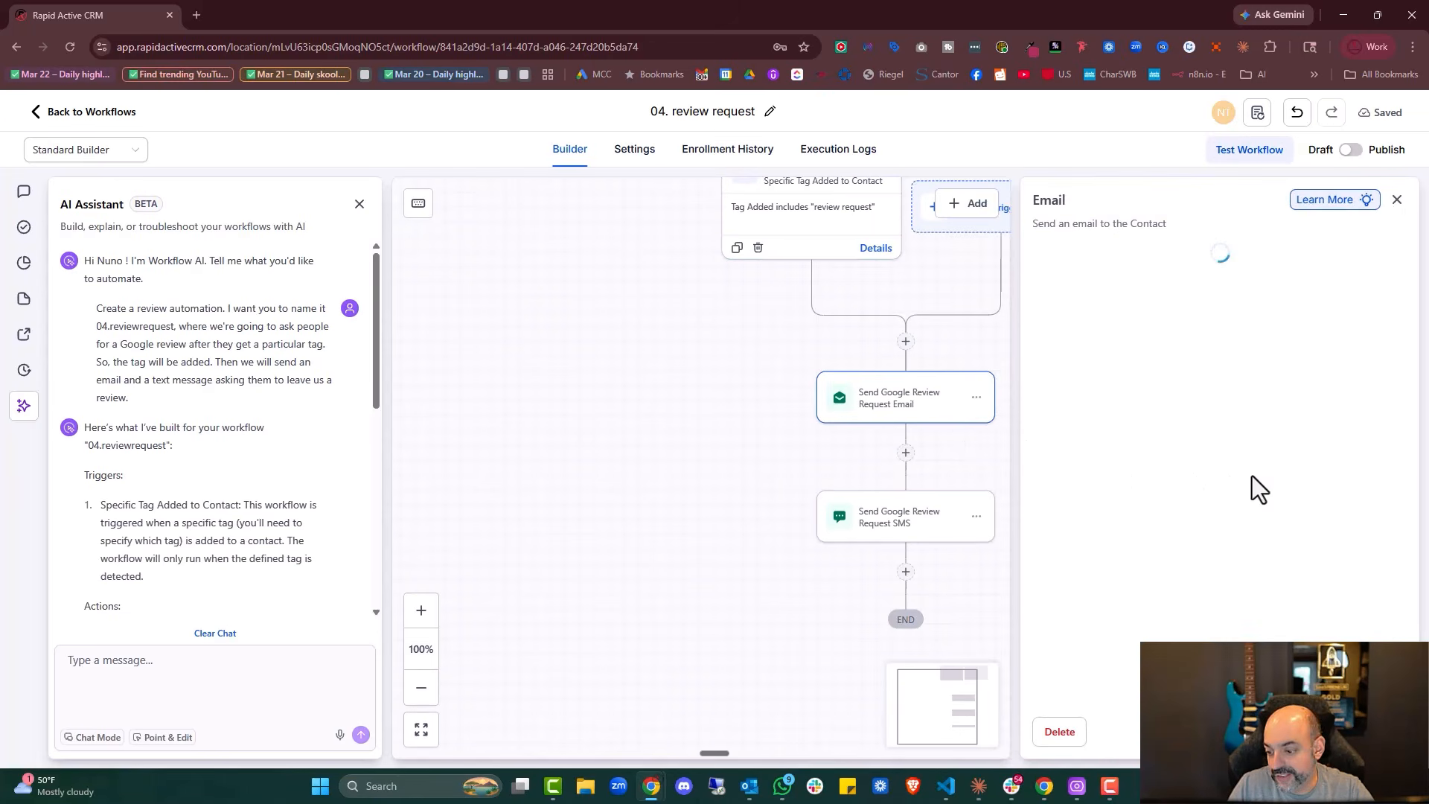
{"action": "scroll", "coordinate": [1251, 484], "scroll_direction": "down", "scroll_amount": 5}
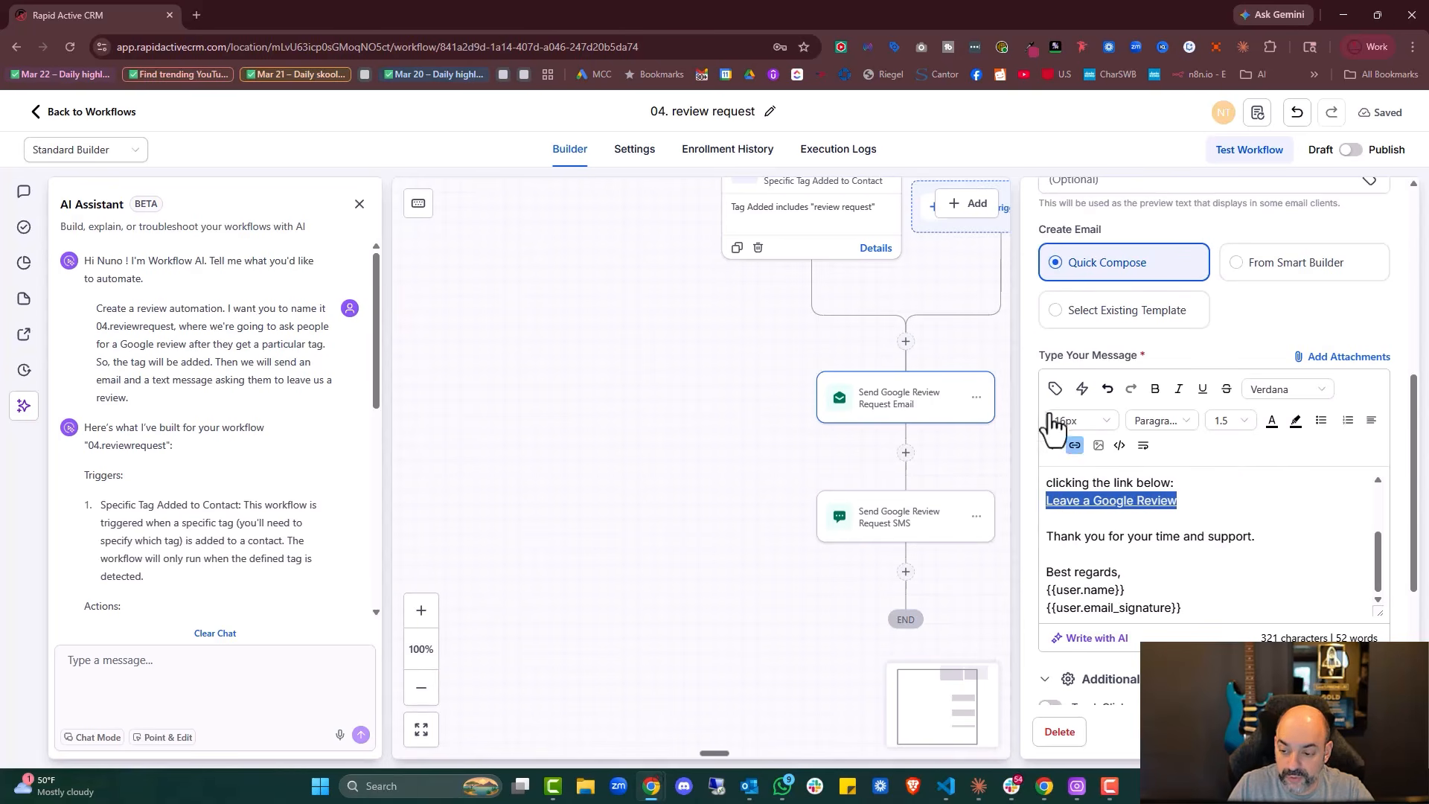
{"action": "left_click", "coordinate": [1074, 446]}
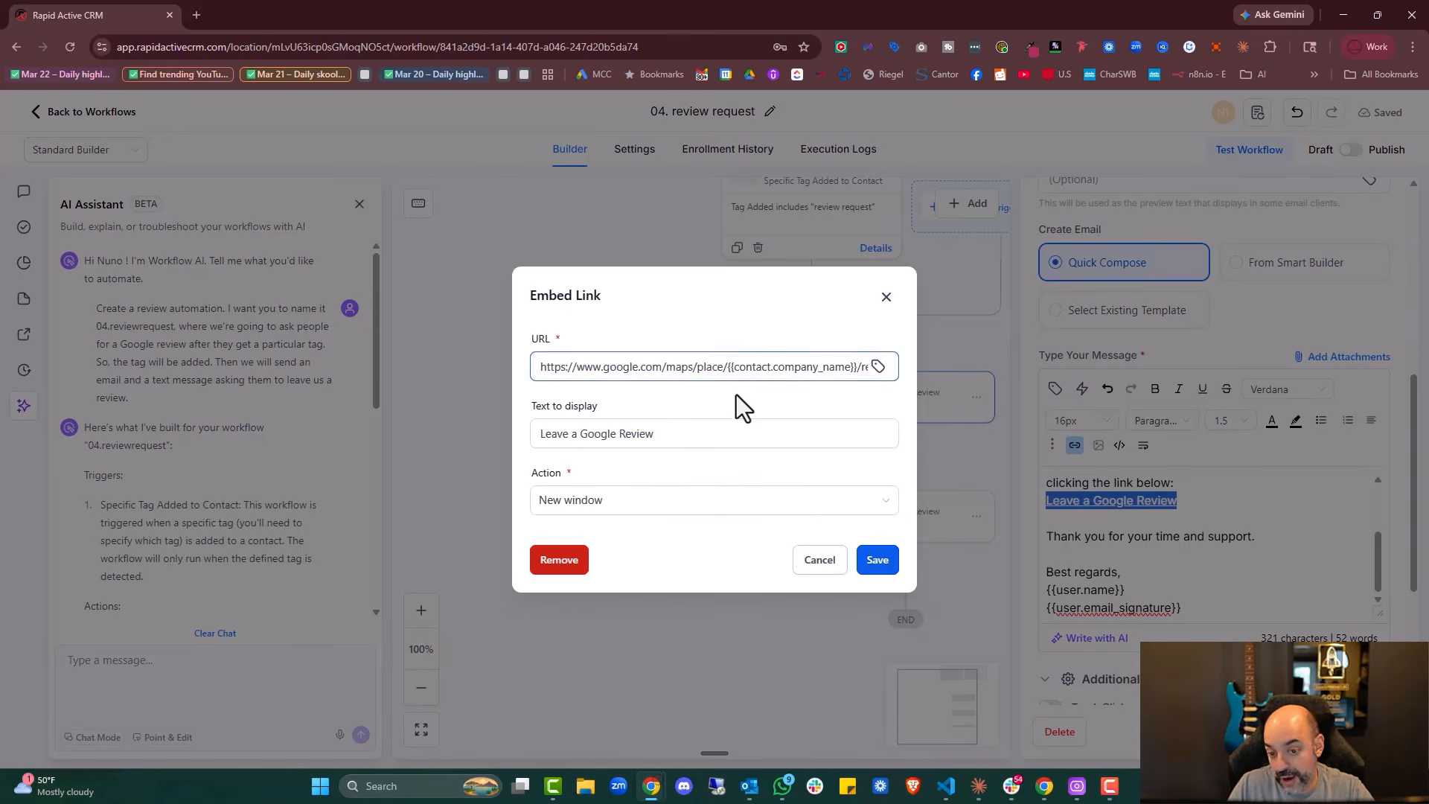
{"action": "left_click_drag", "start_coordinate": [832, 367], "coordinate": [913, 359]}
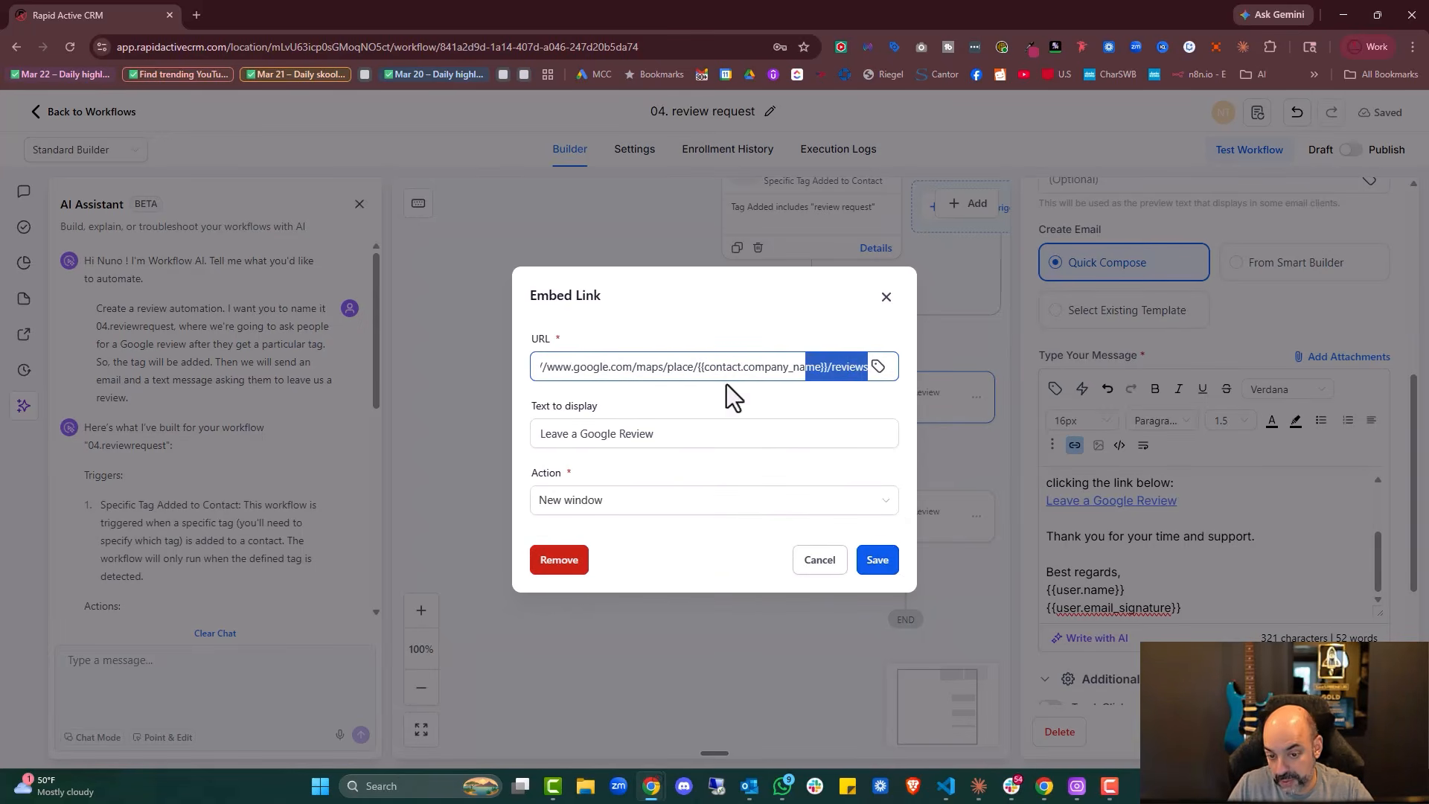
{"action": "left_click", "coordinate": [817, 561]}
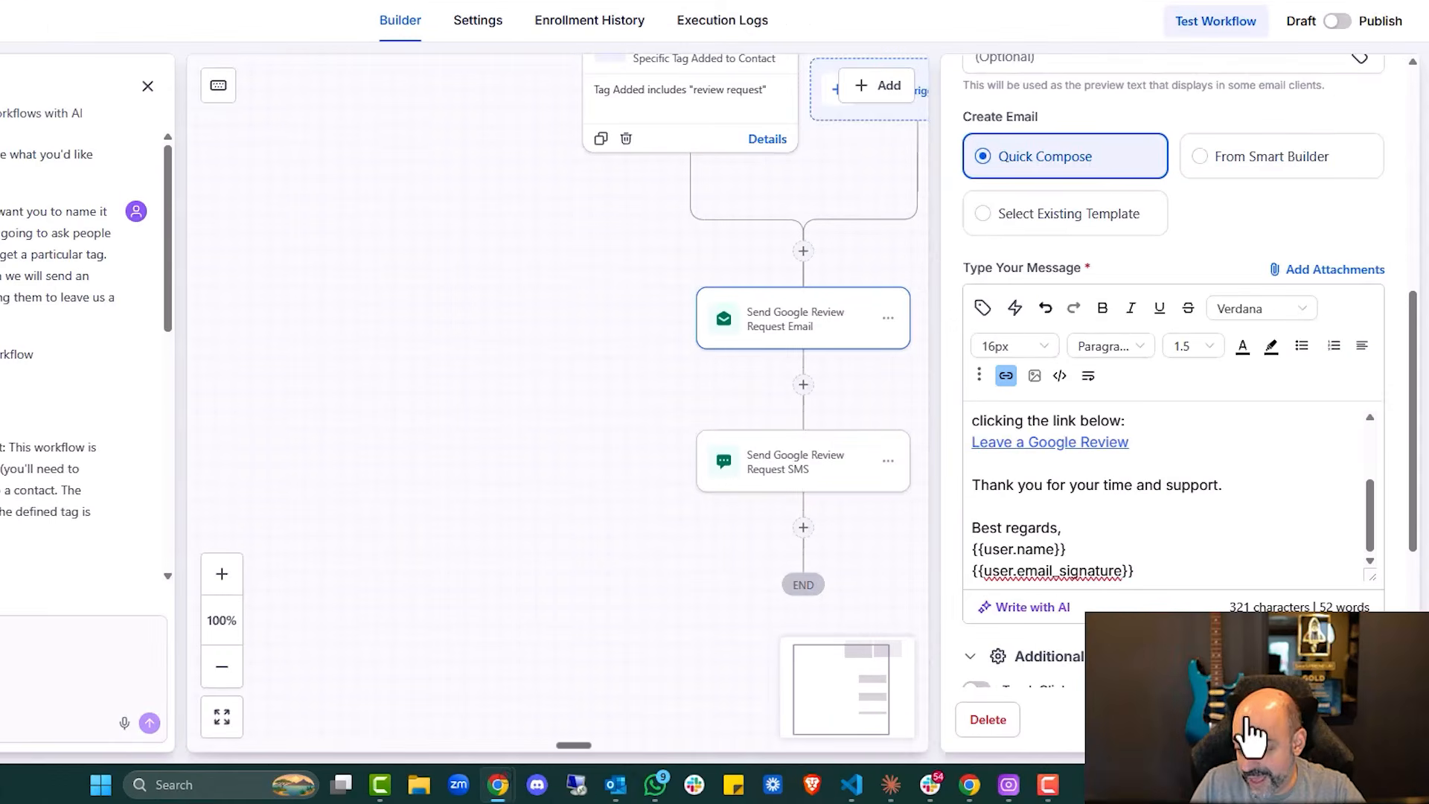
{"action": "left_click", "coordinate": [1247, 720]}
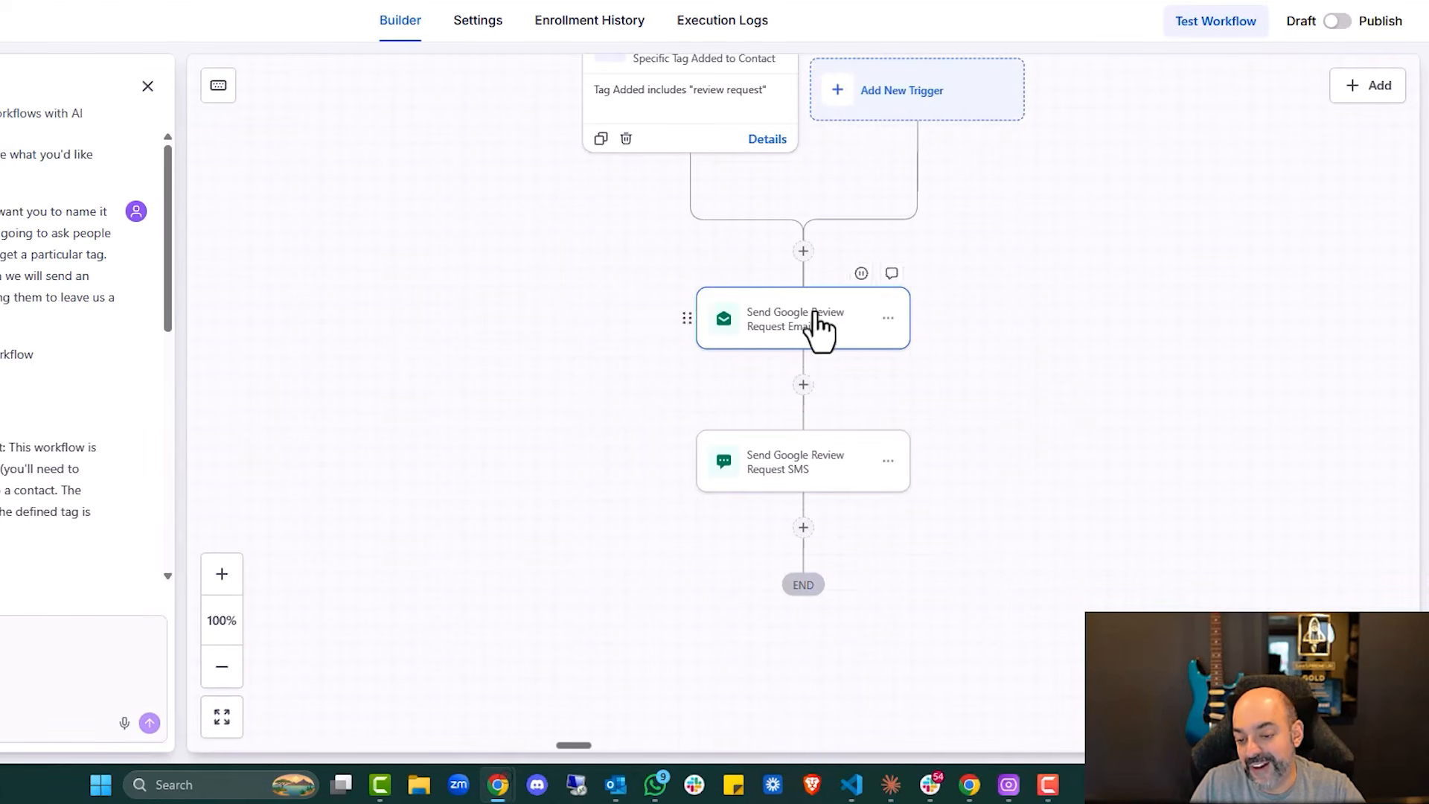
{"action": "left_click", "coordinate": [803, 526]}
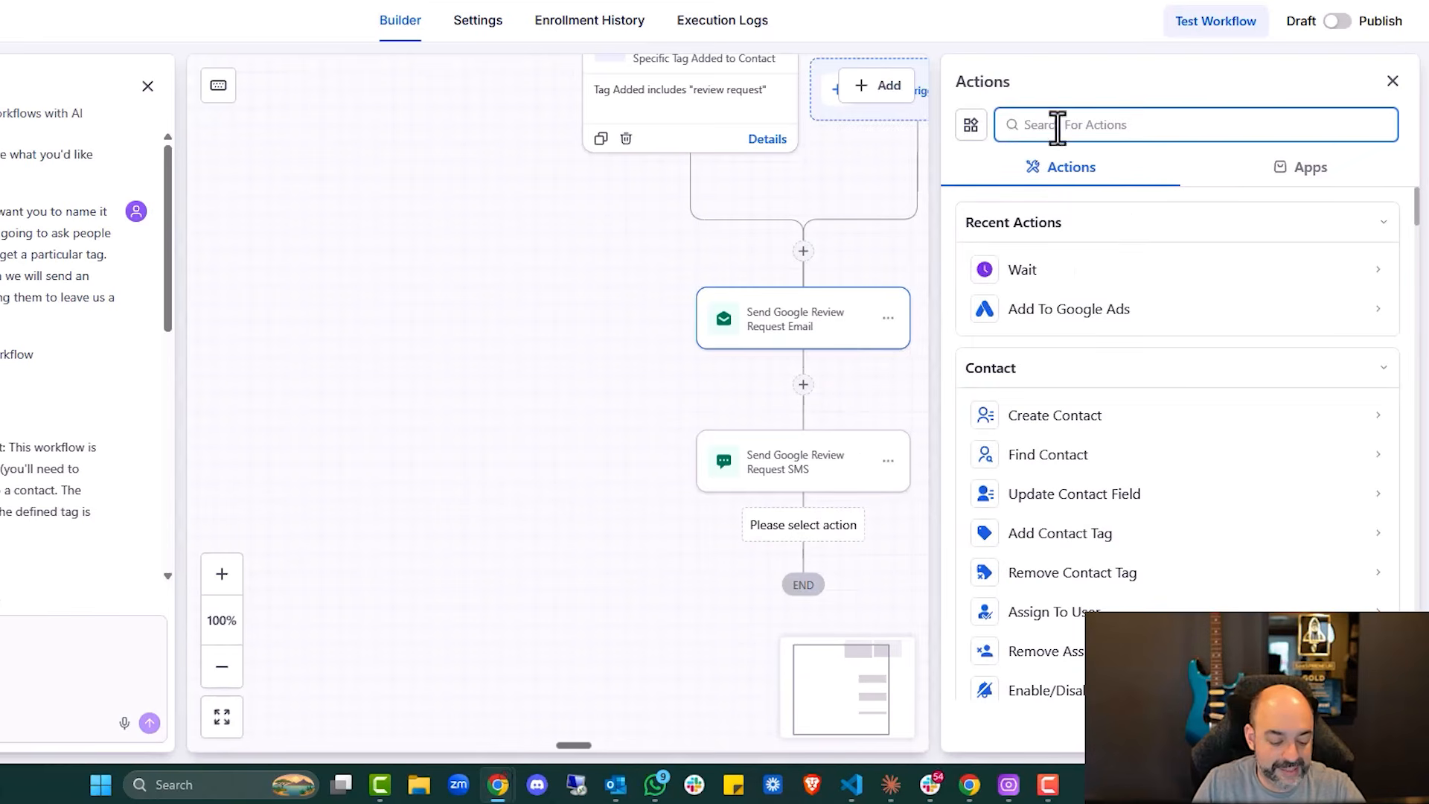
{"action": "type", "text": "send"}
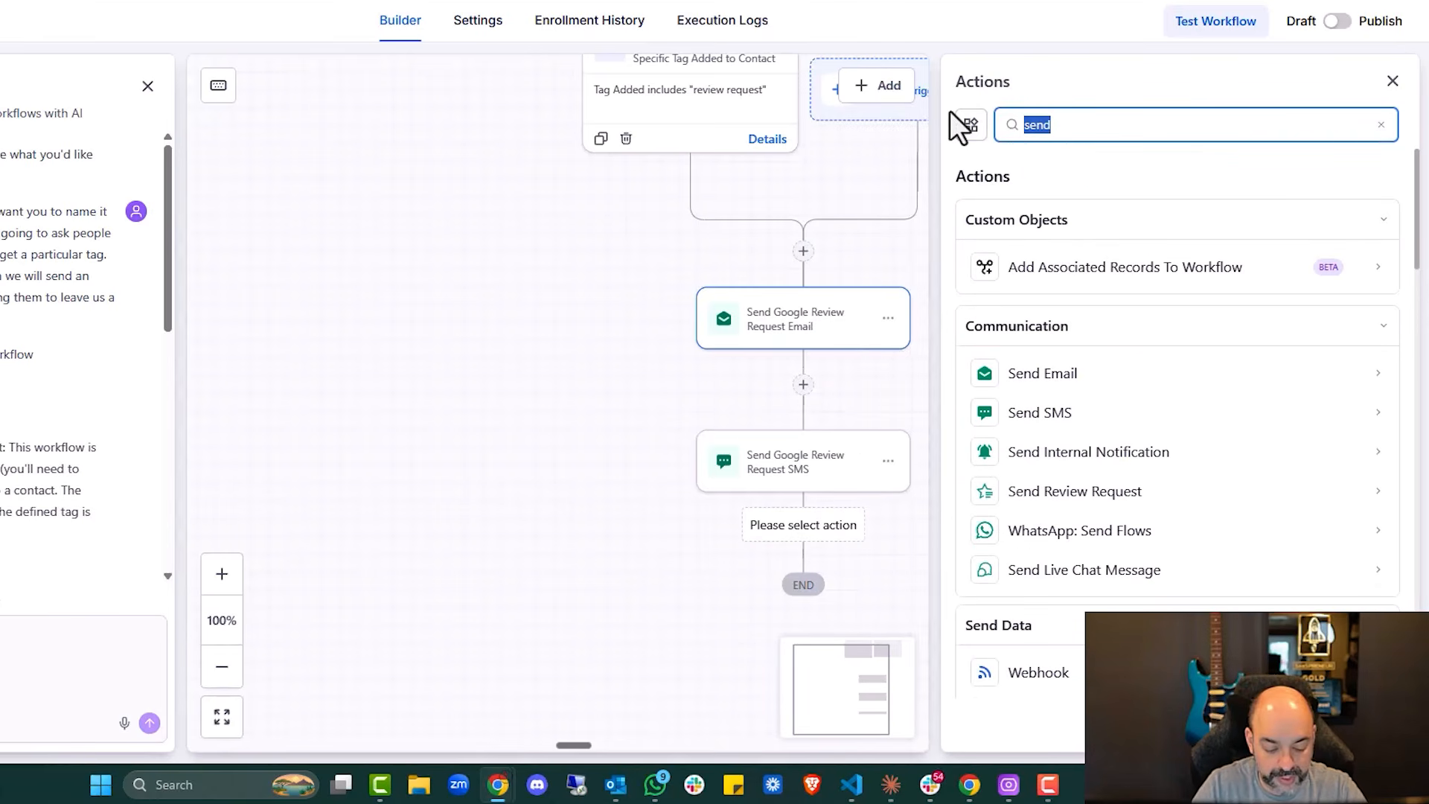
{"action": "type", "text": "review"}
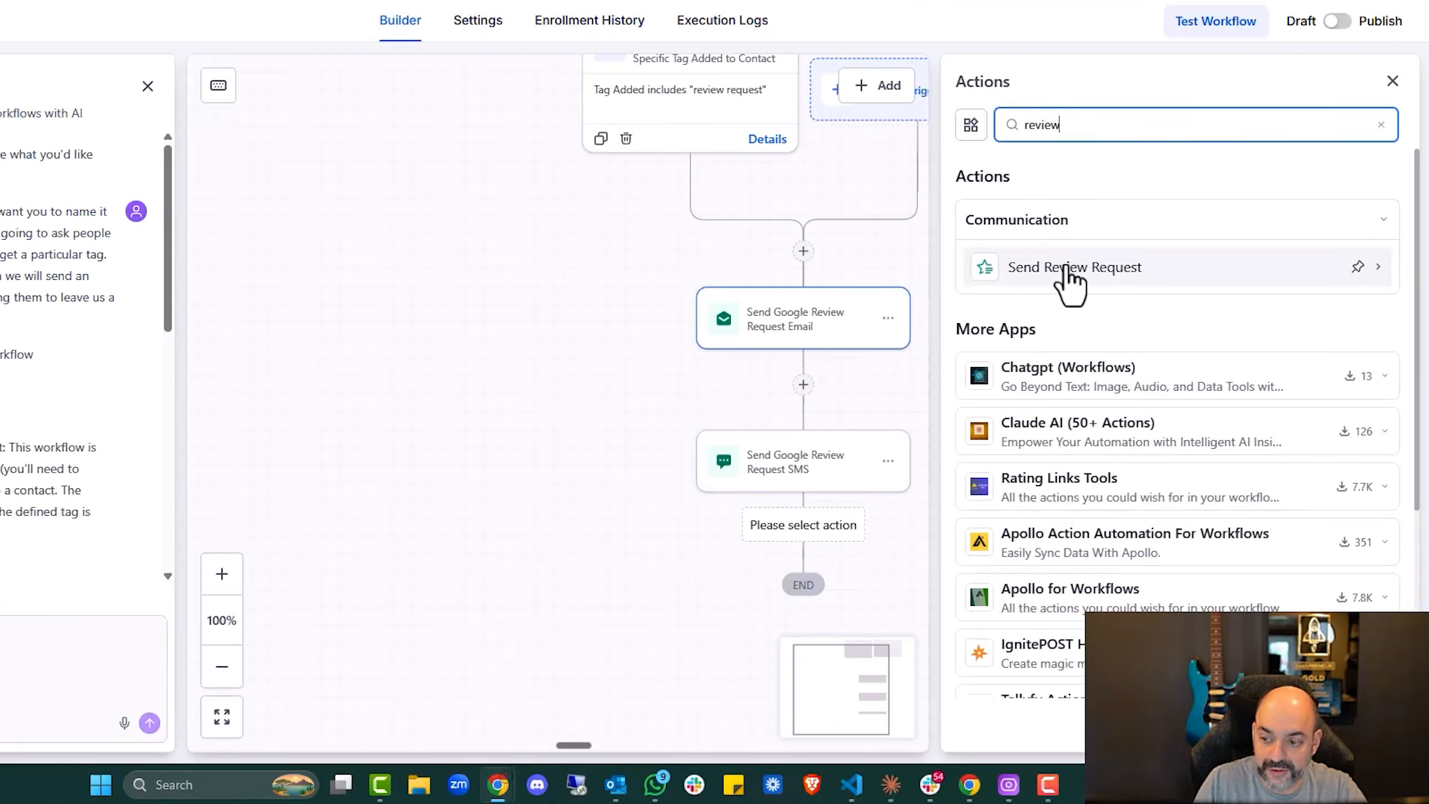
{"action": "left_click", "coordinate": [1120, 293]}
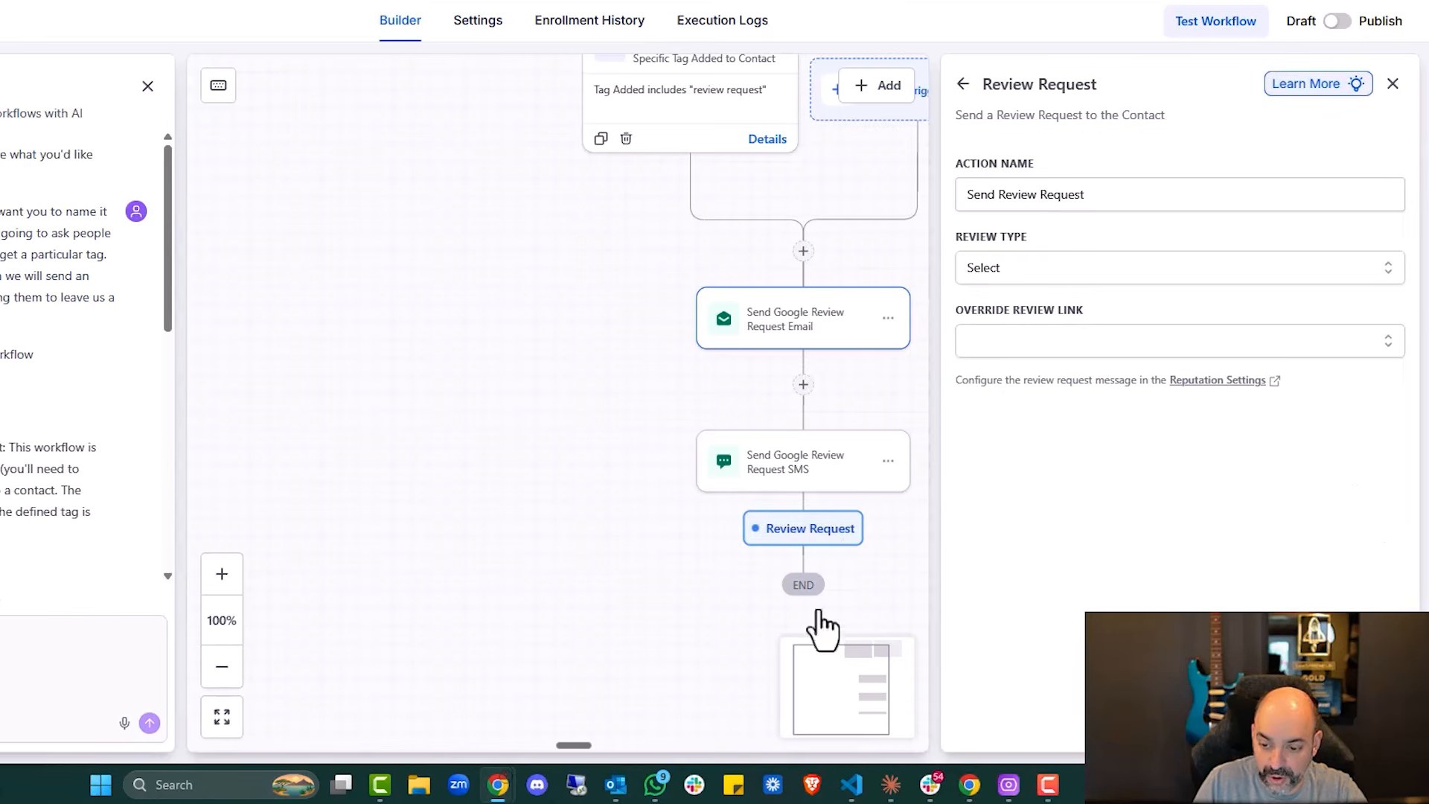